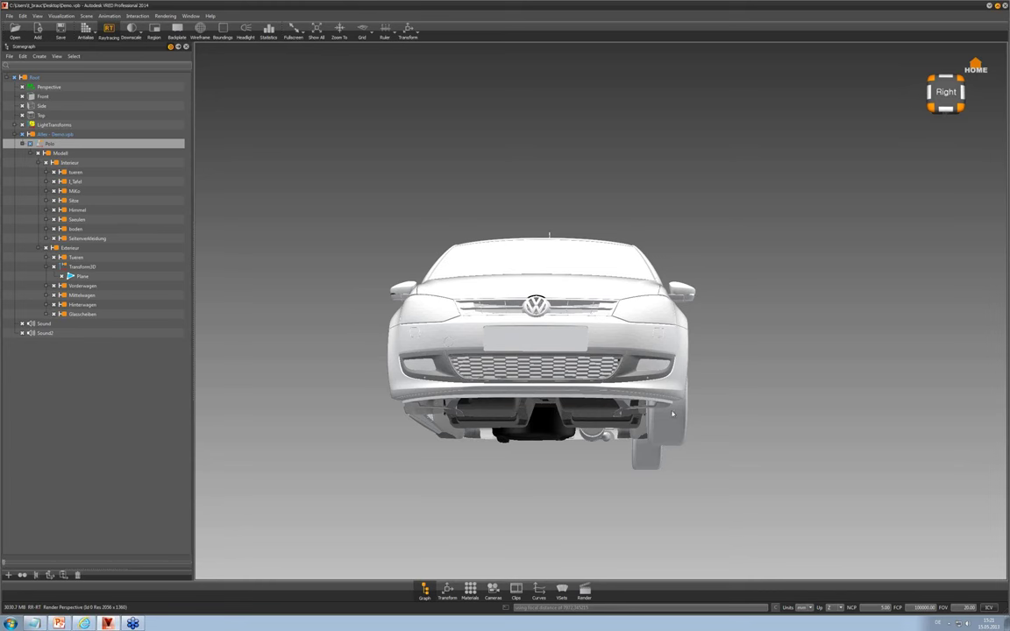
Turn on wireframe display for the selection and select the tyre geometry shared by the car's front and rear wheels
left_click_drag(673, 413, 528, 438)
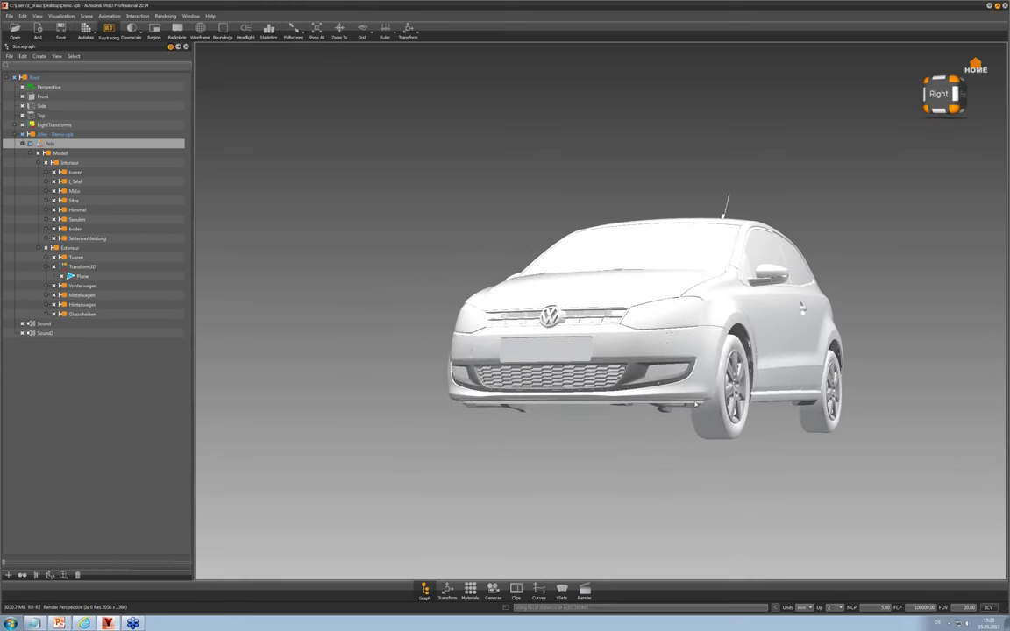
left_click_drag(695, 404, 621, 437)
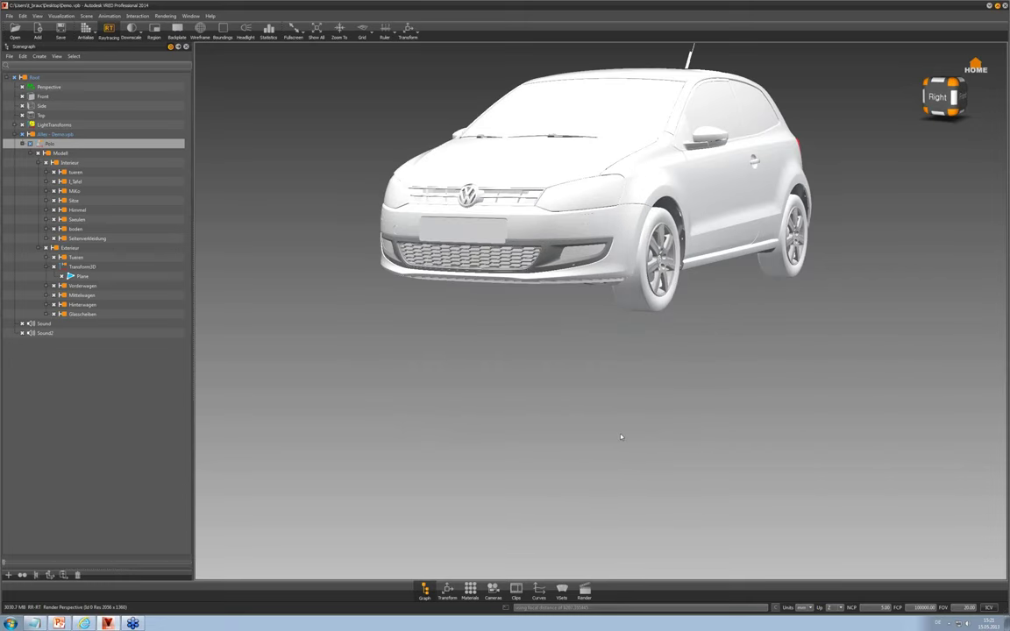
middle_click_drag(676, 212, 641, 268)
left_click_drag(642, 268, 615, 283)
left_click(615, 283, "shift")
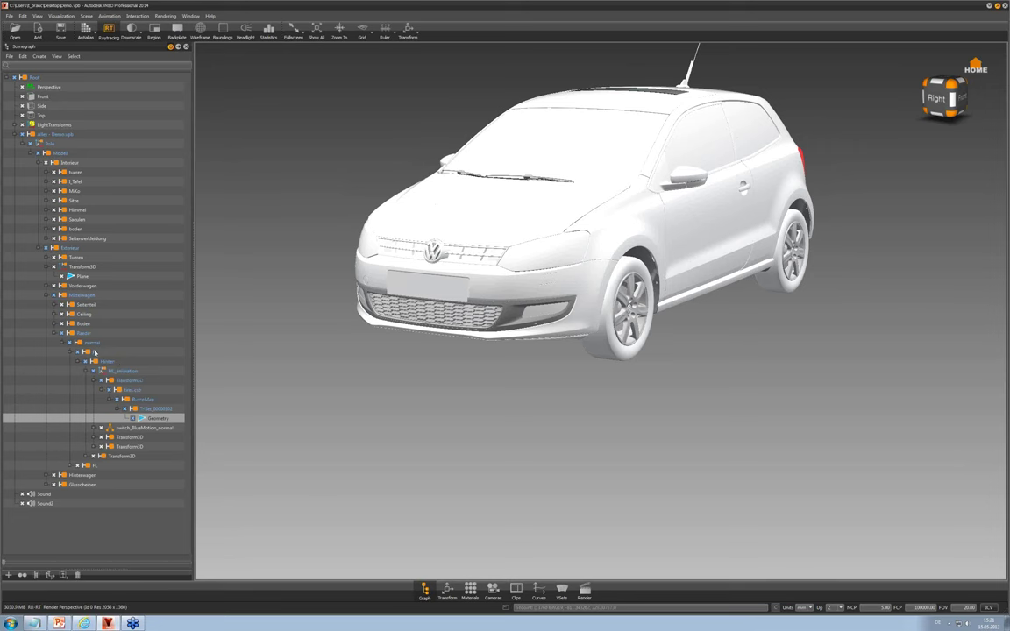
double_click(94, 352)
left_click(200, 29)
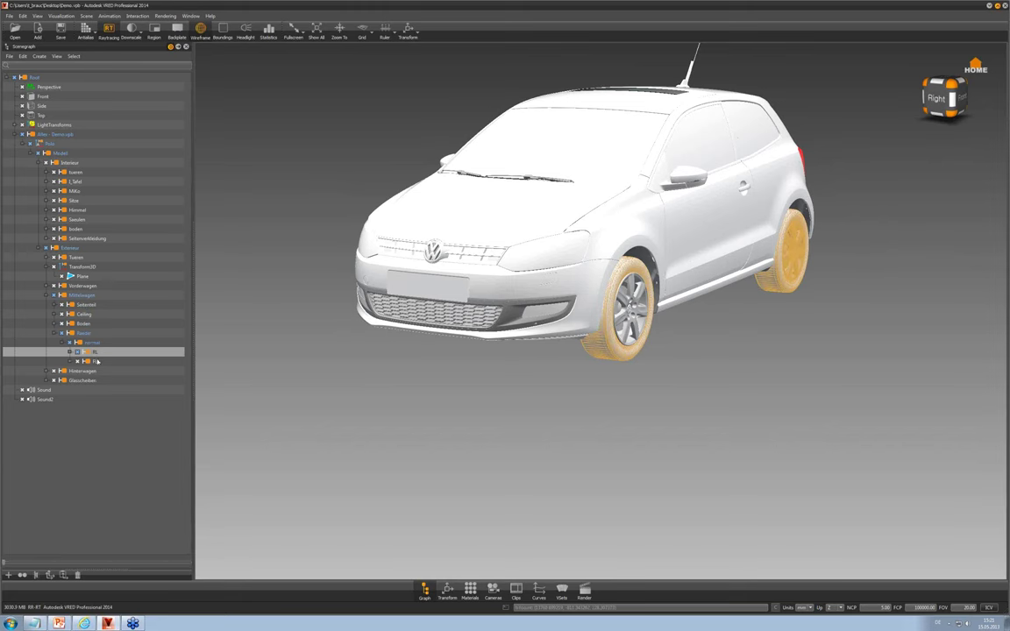
left_click_drag(737, 288, 618, 380)
left_click(495, 387)
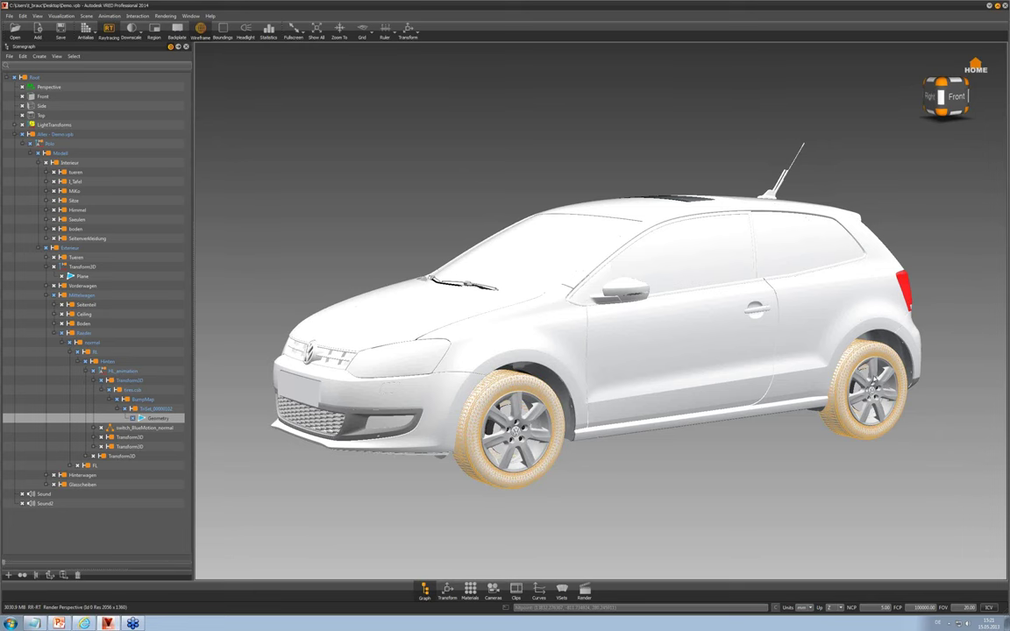
left_click_drag(870, 377, 848, 391)
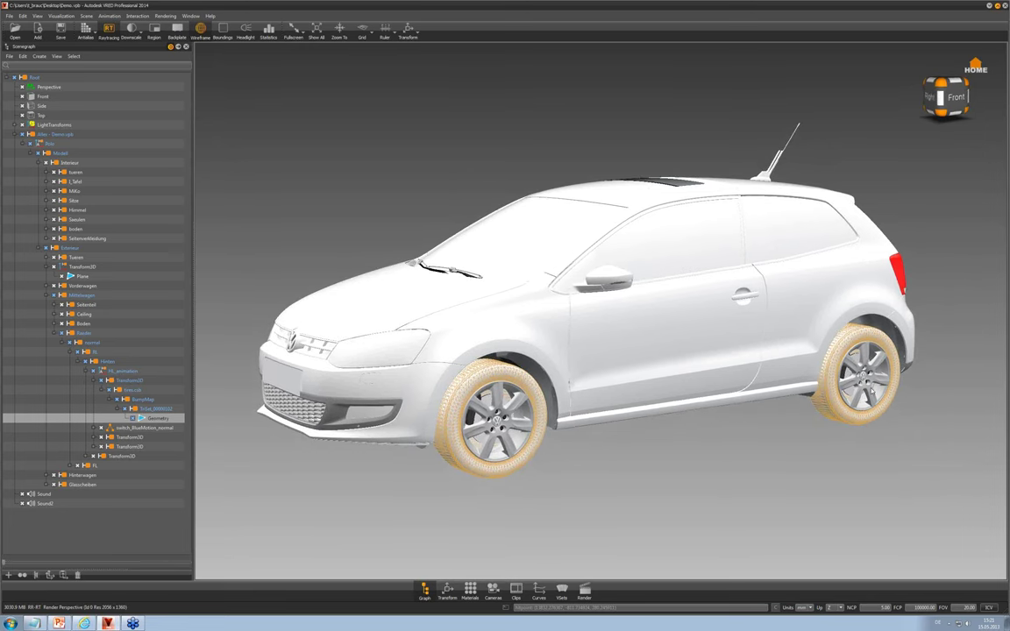
right_click(160, 419)
mouse_move(193, 430)
mouse_move(278, 540)
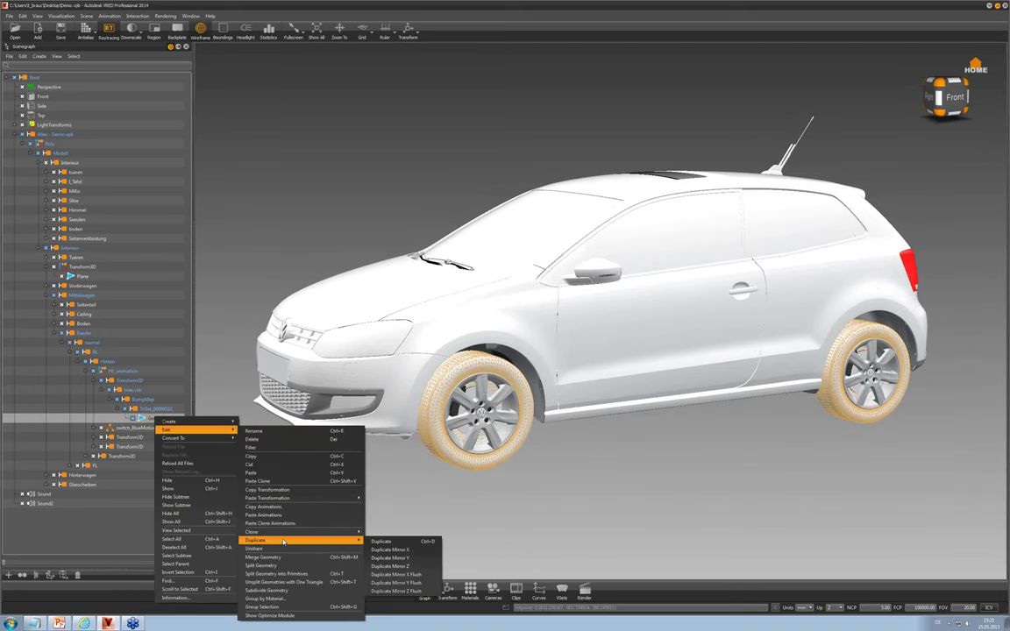
Separate the selected tyre geometry into individual objects in the Geometry Editor, using a separation angle of 179
left_click(86, 16)
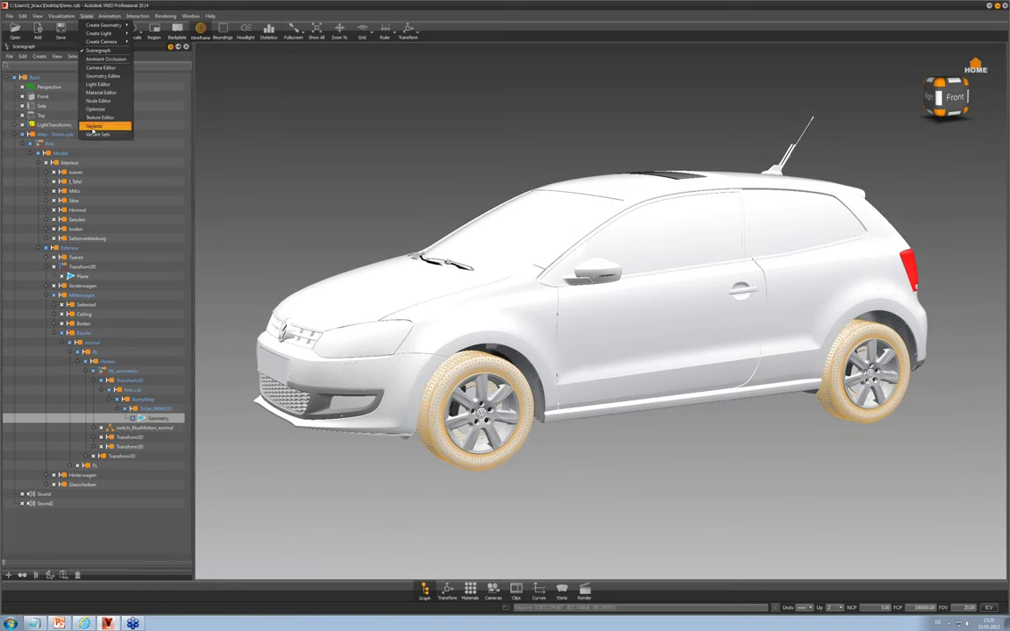
left_click(98, 76)
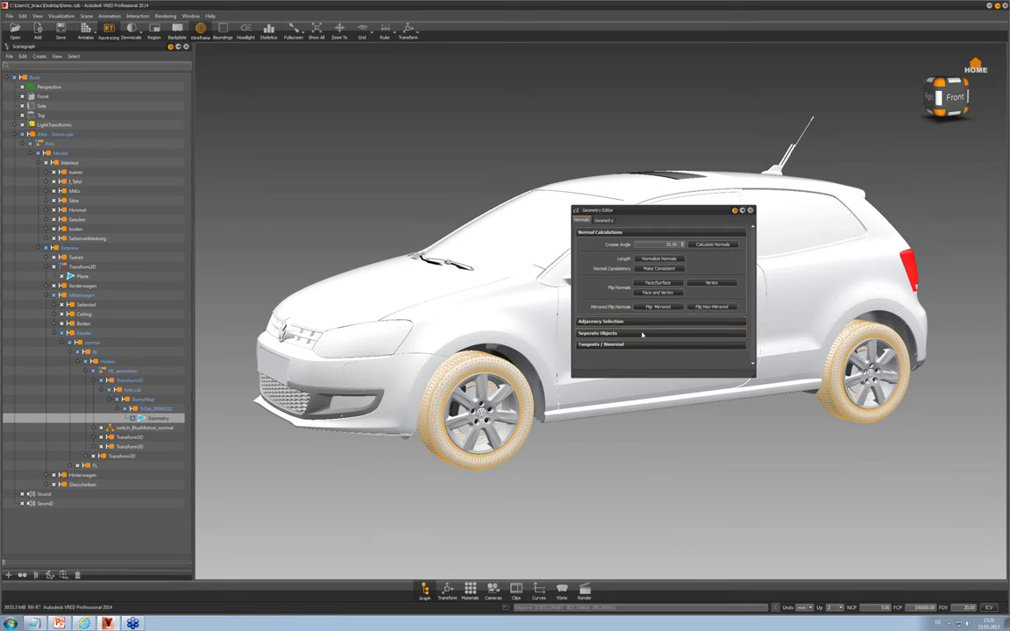
left_click(599, 232)
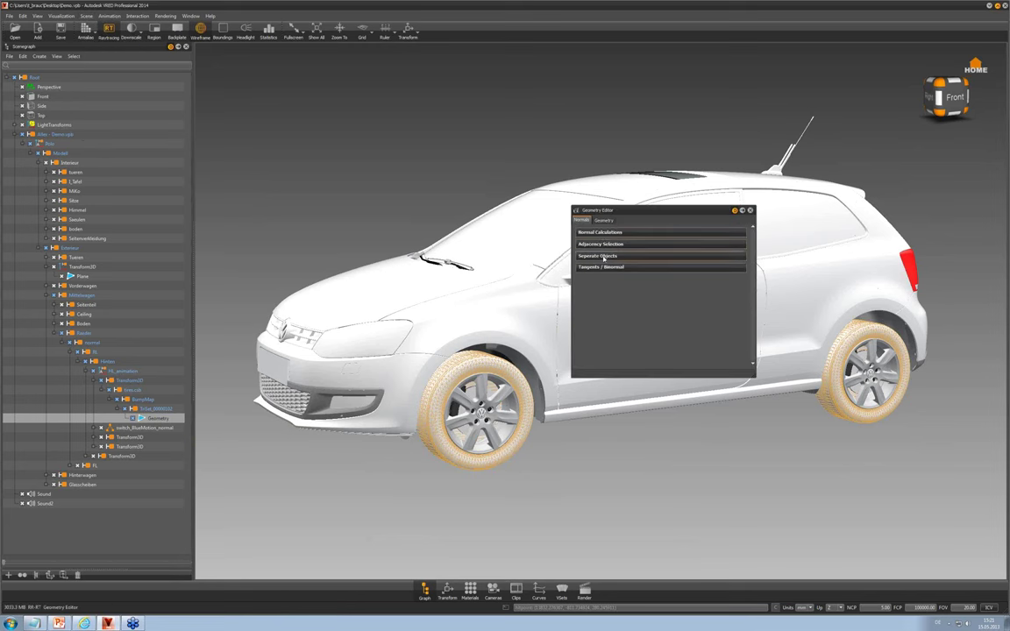
left_click(597, 255)
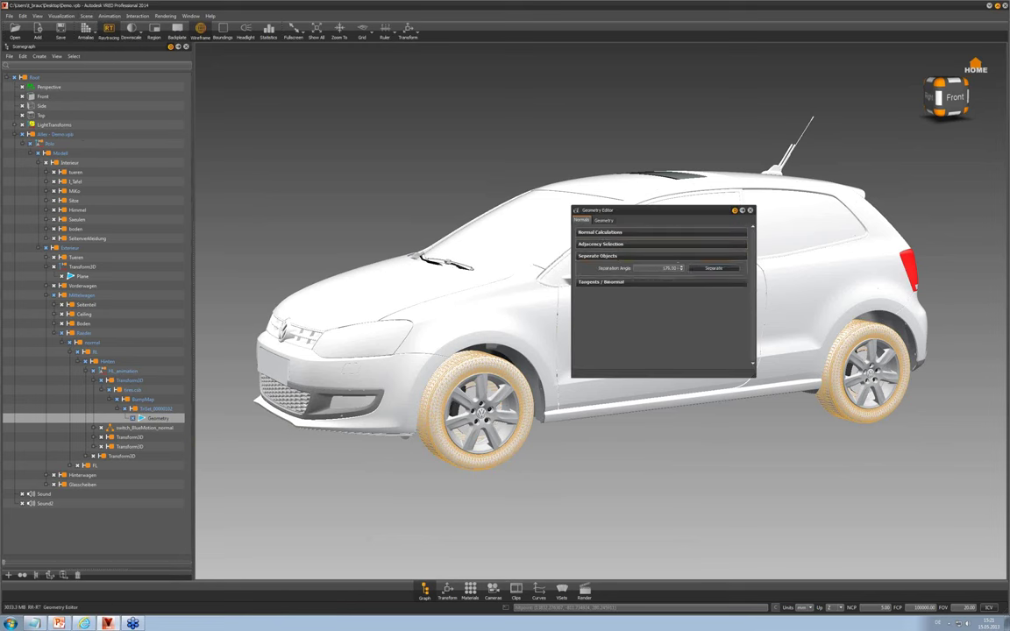
left_click_drag(659, 268, 763, 270)
left_click(719, 269)
Expand the separated tyre's Transform3D node and select its parts one by one to check which wheel each belongs to
left_click(126, 419)
left_click(125, 418)
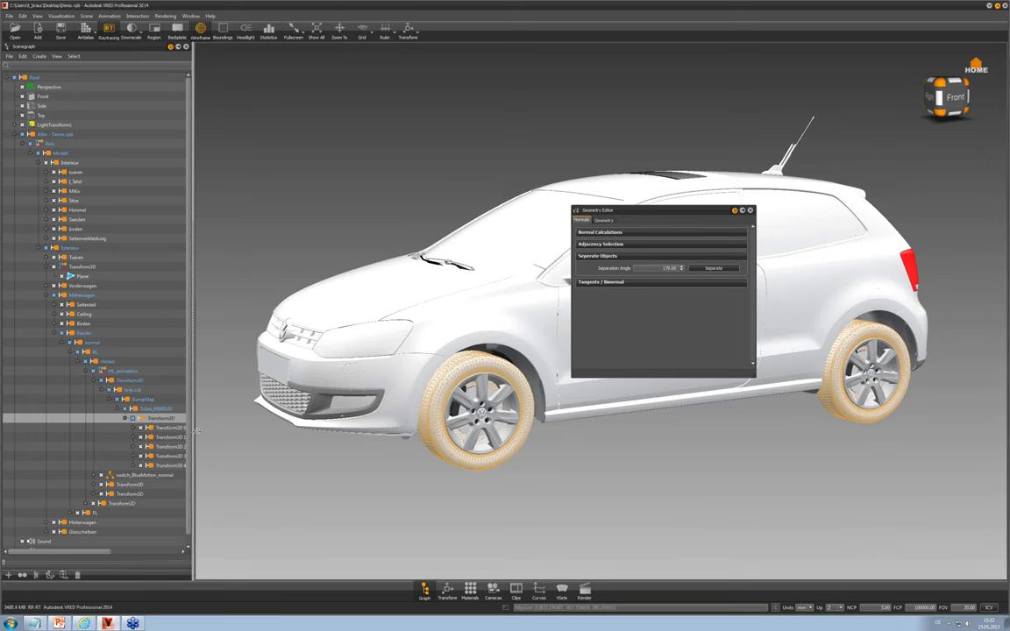
left_click_drag(191, 428, 232, 434)
left_click(169, 447)
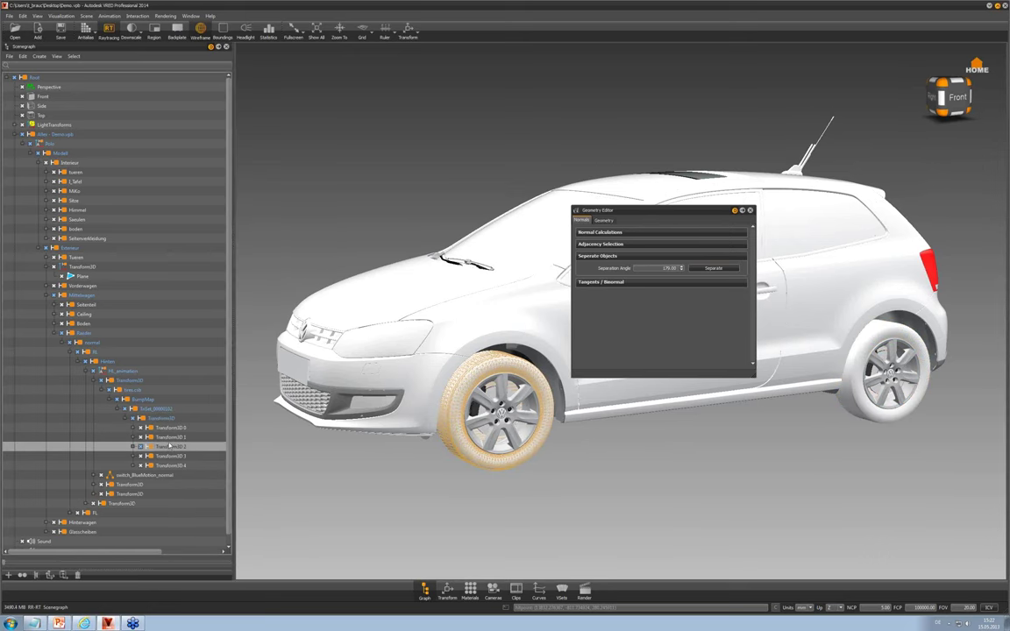
left_click(168, 427)
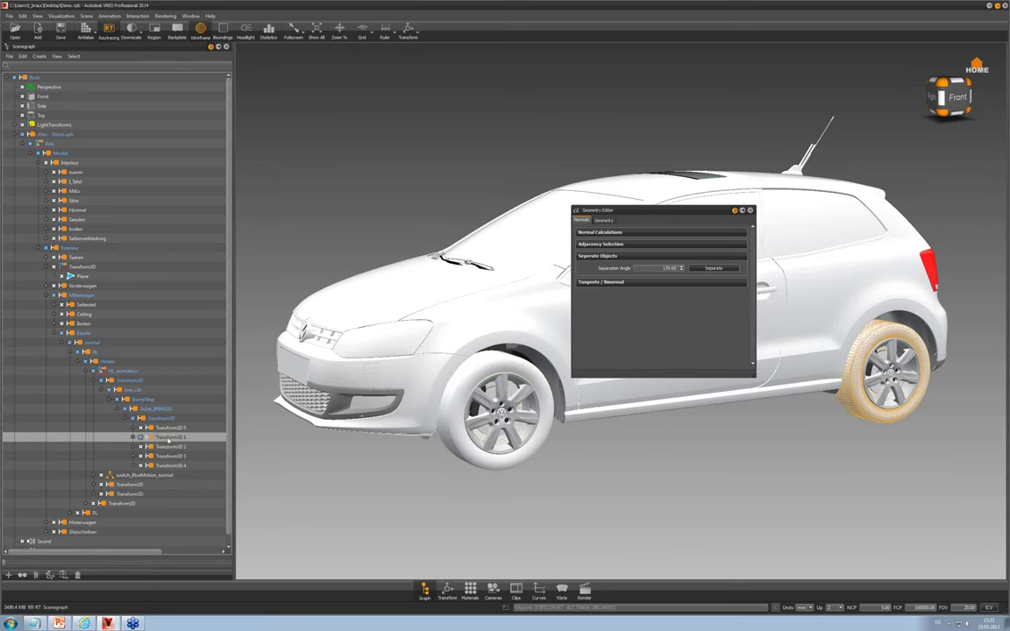
left_click(168, 439)
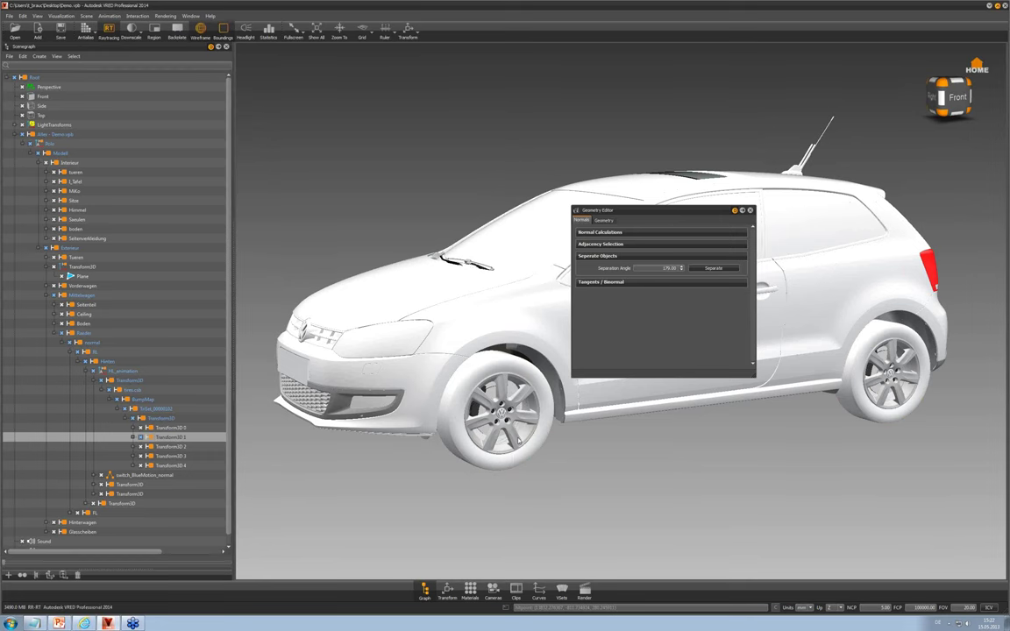
Close the Geometry Editor and select parts Transform3D 0 and Transform3D 1 to inspect them on the rear wheel
right_click_drag(518, 441, 543, 513, "alt")
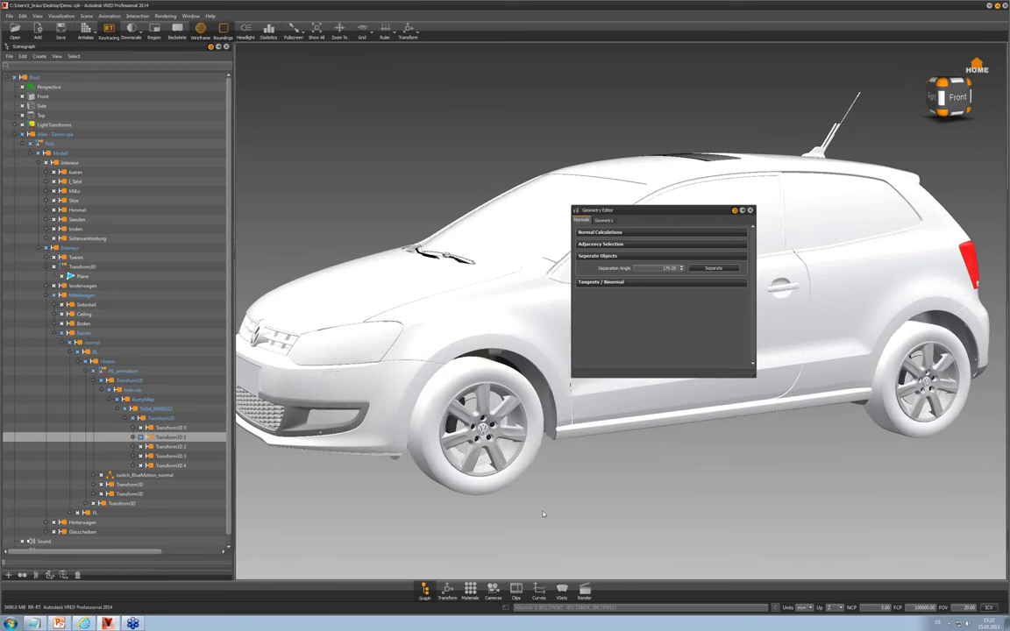
middle_click_drag(480, 405, 473, 400, "alt")
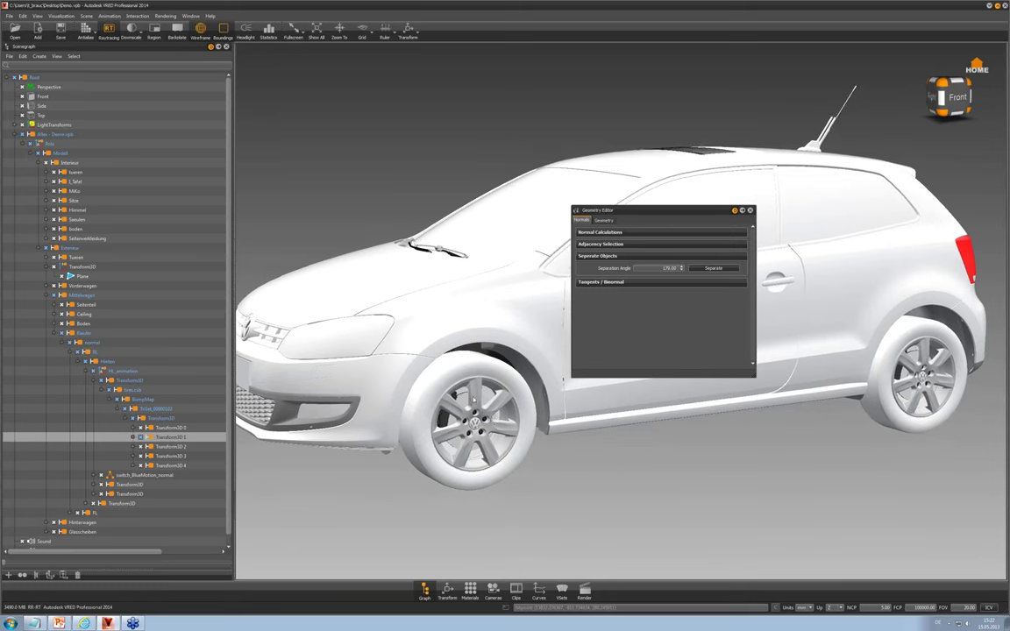
left_click_drag(474, 400, 544, 412, "alt")
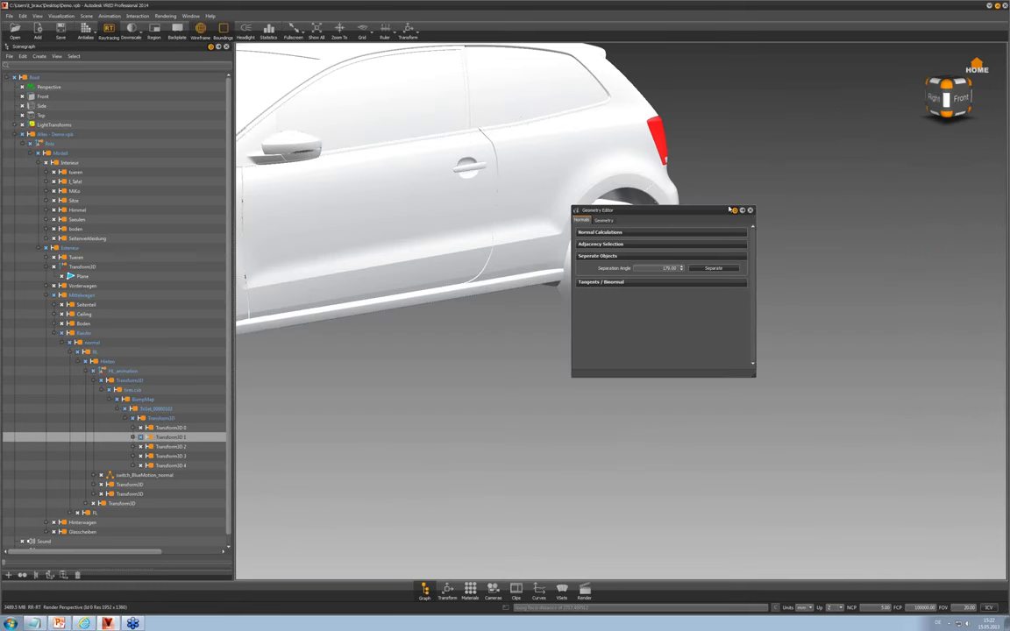
left_click(751, 211)
right_click_drag(626, 316, 643, 415, "alt")
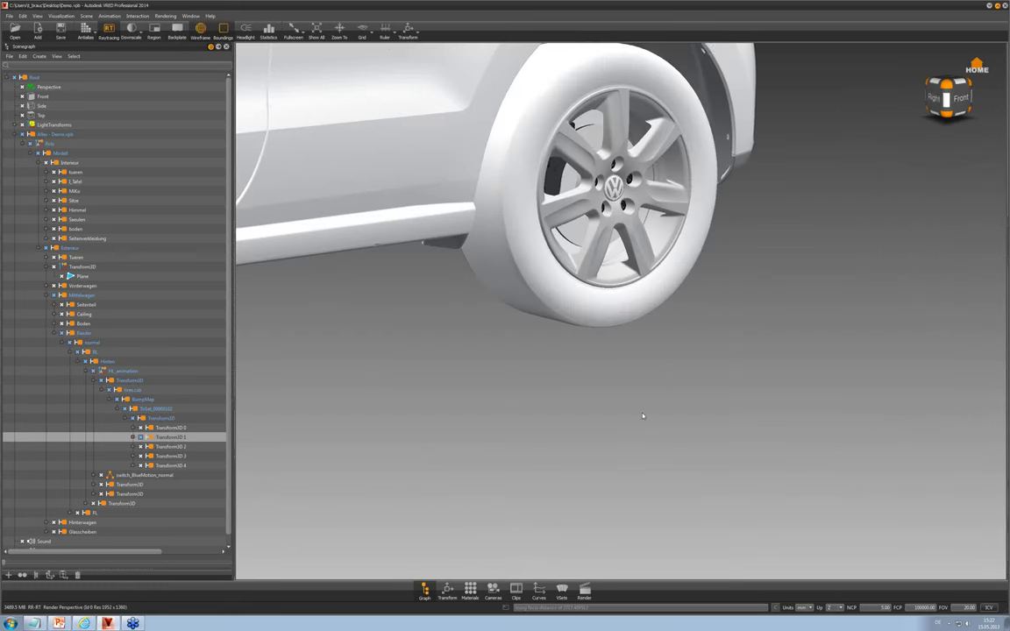
left_click_drag(643, 335, 491, 368, "alt")
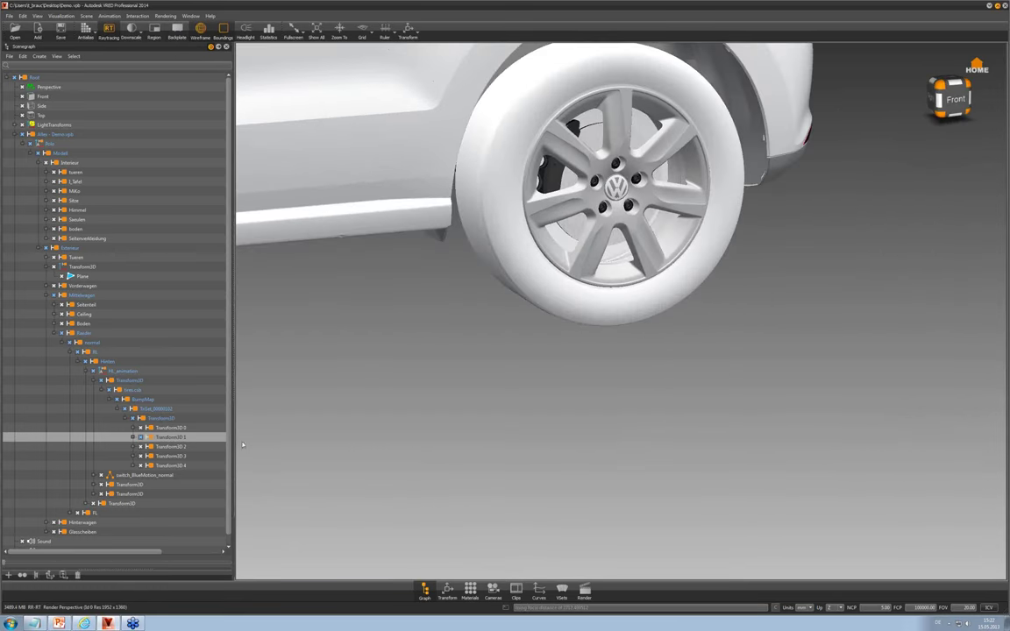
left_click(178, 429)
left_click(179, 436, "shift")
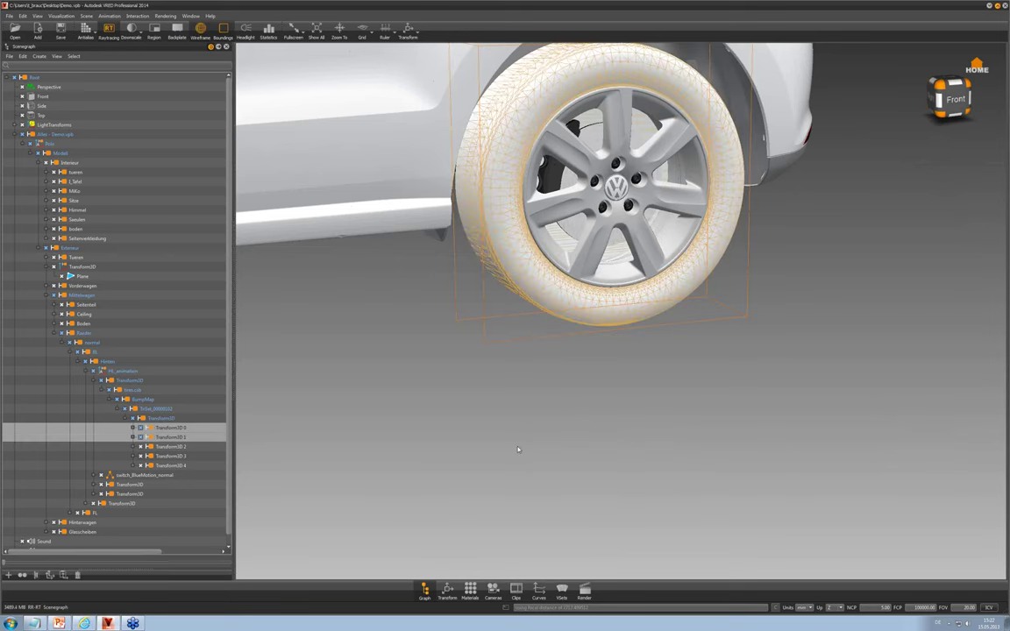
Select parts Transform3D 2, 3 and 4 together to inspect them on the front wheel
right_click_drag(513, 423, 511, 233, "alt")
middle_click_drag(511, 232, 583, 239, "alt")
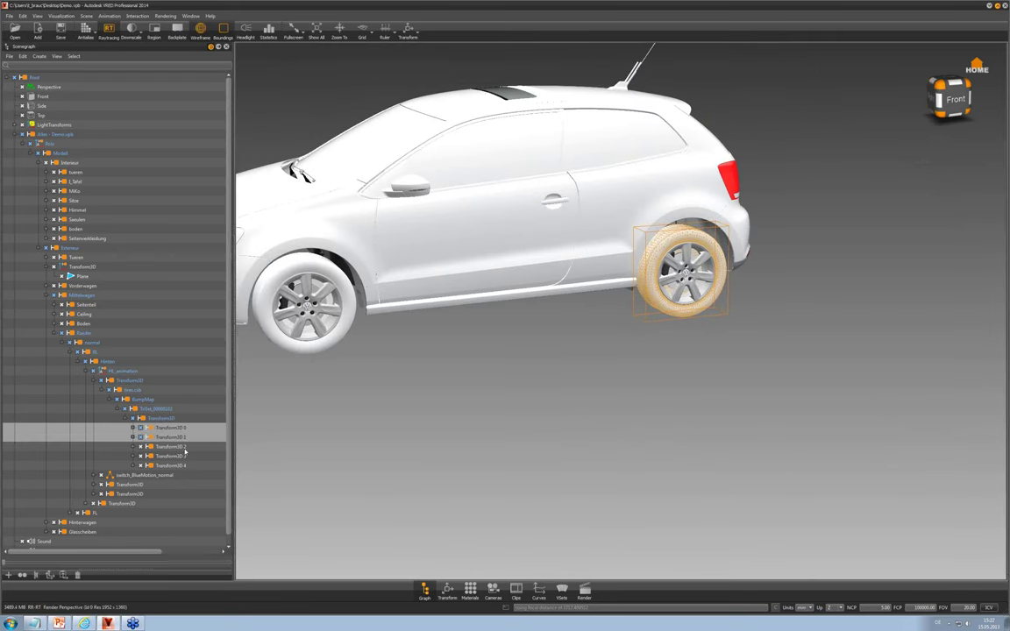
left_click(185, 456)
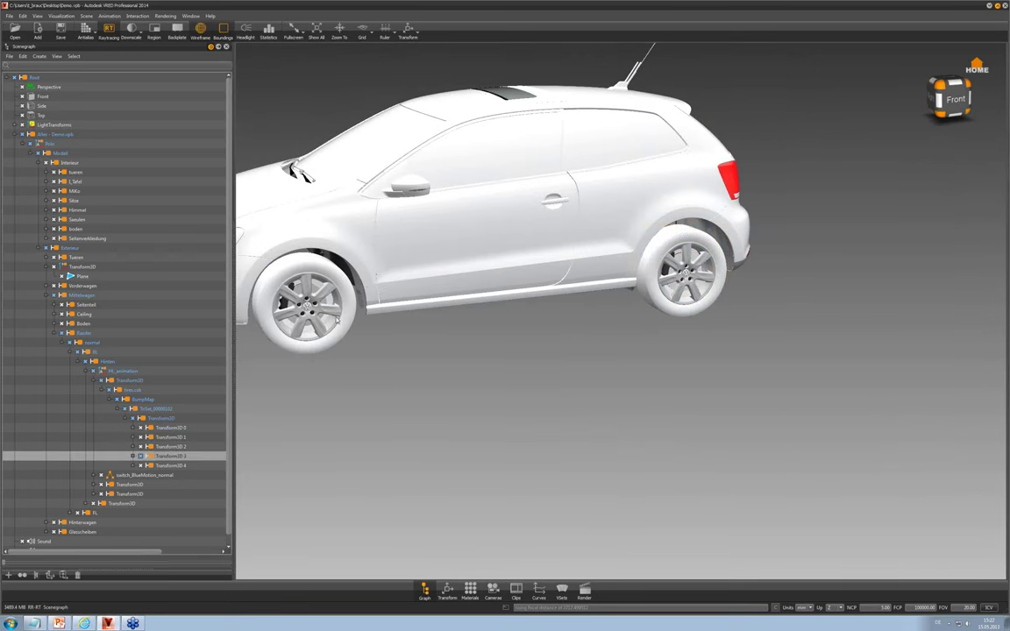
right_click_drag(337, 320, 343, 399, "alt")
middle_click_drag(738, 380, 832, 377, "alt")
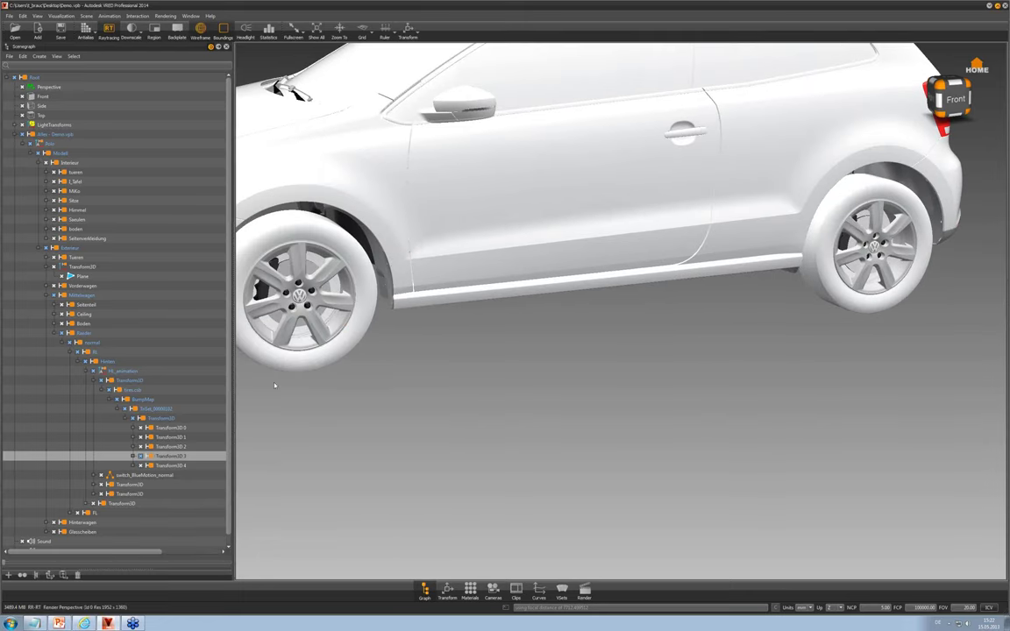
left_click_drag(283, 387, 455, 364)
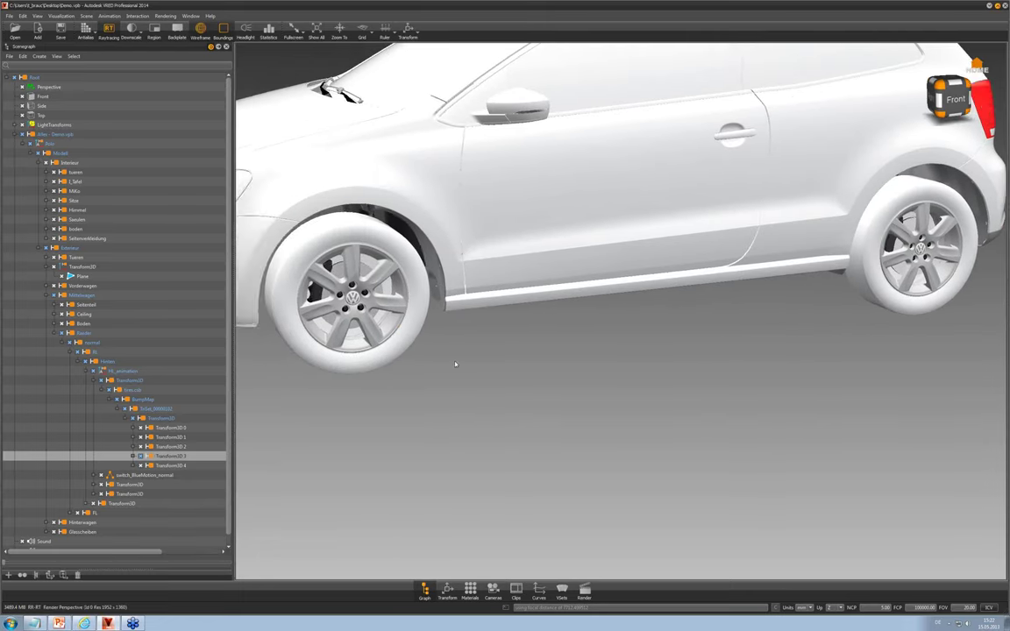
right_click_drag(455, 364, 434, 414, "alt")
left_click(174, 464, "ctrl")
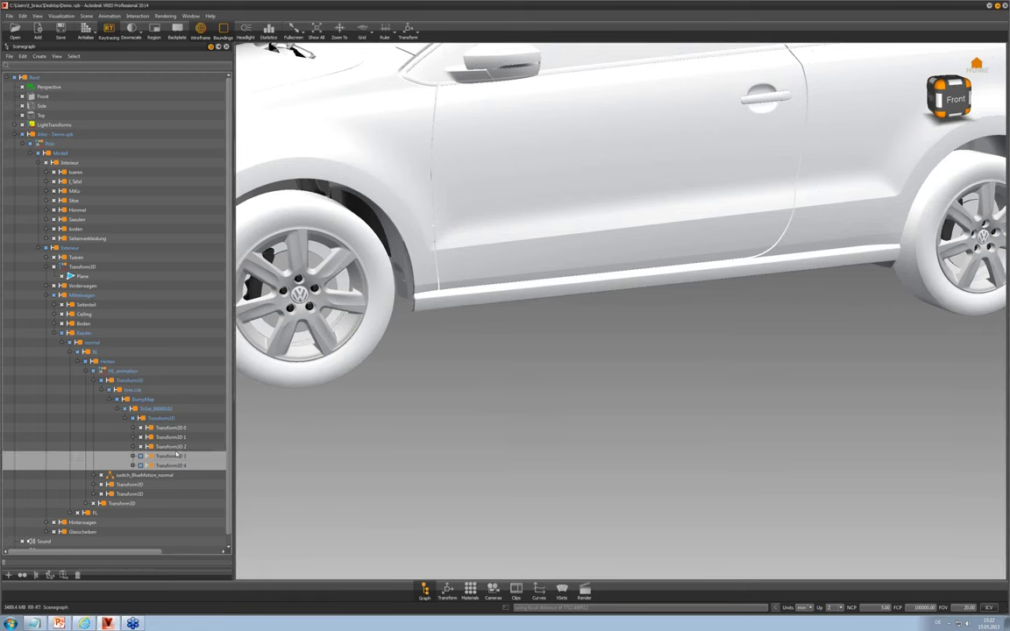
left_click(171, 447)
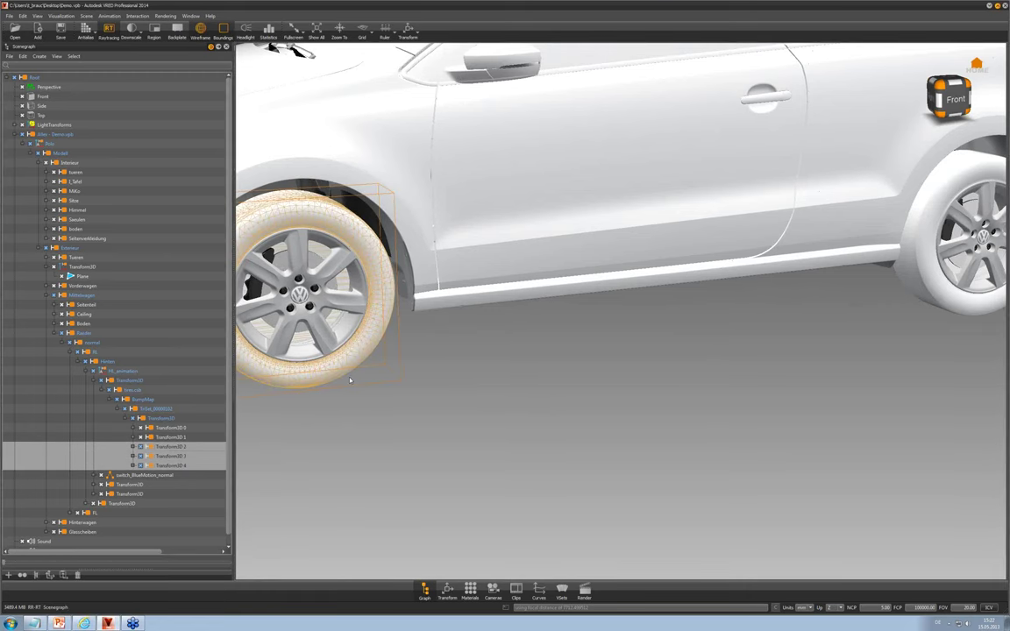
middle_click_drag(350, 380, 518, 386, "alt")
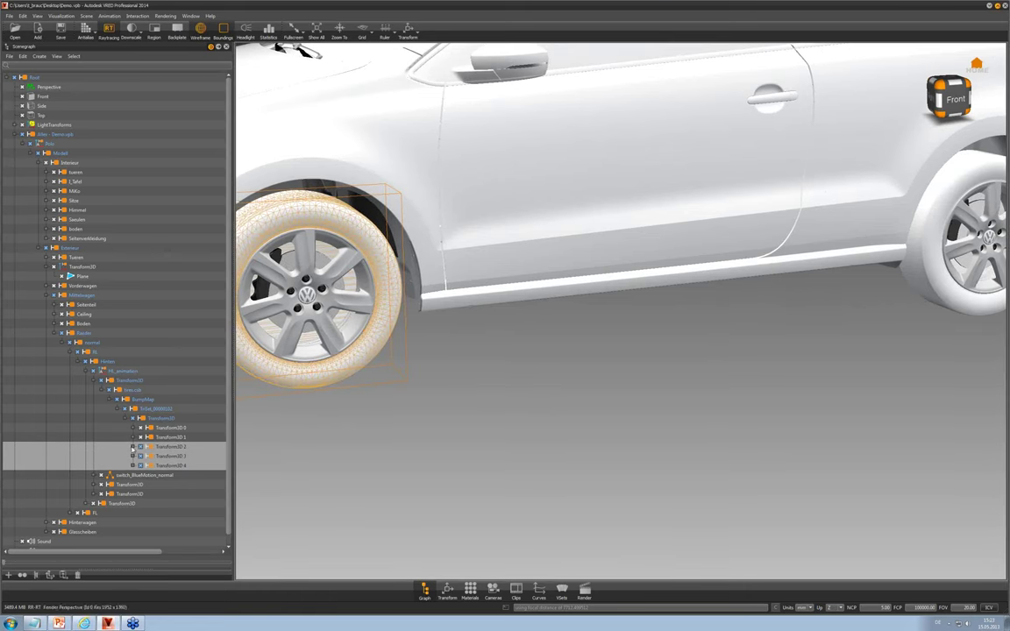
Move the geometry nodes of Transform3D 3 and Transform3D 4 into Transform3D 2 with the front tyre's other geometry
left_click(132, 446)
left_click(132, 466)
scroll(135, 467, "down", 1)
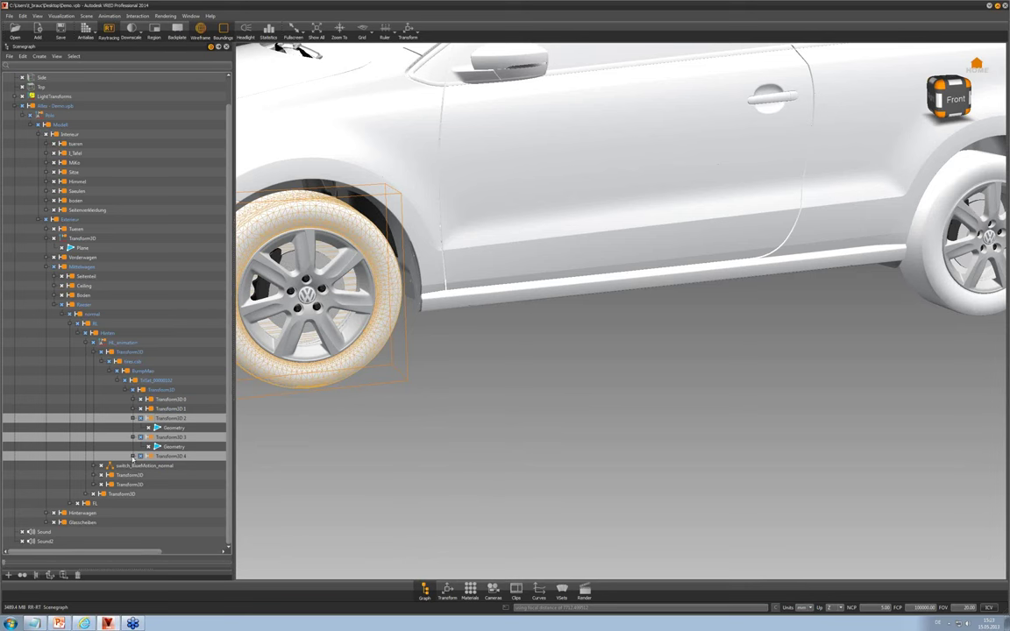
left_click(133, 456)
left_click(167, 464)
left_click(169, 446, "ctrl")
left_click(174, 428, "ctrl")
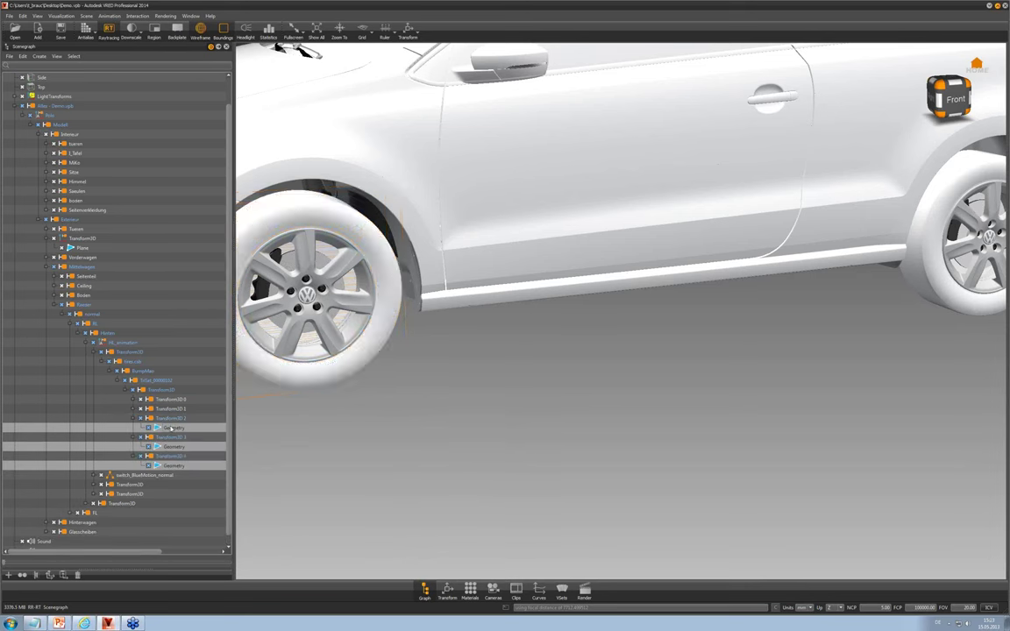
left_click_drag(174, 428, 173, 419)
Merge the geometries under Transform3D 2 into one front tyre geometry
left_click(171, 420)
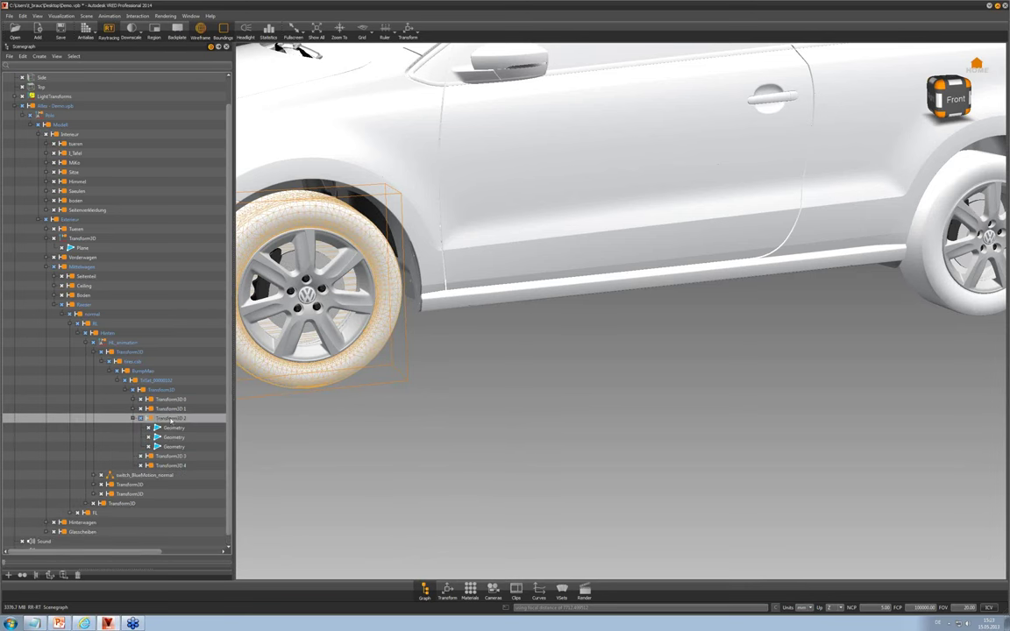
key("ctrl+m")
left_click(170, 419)
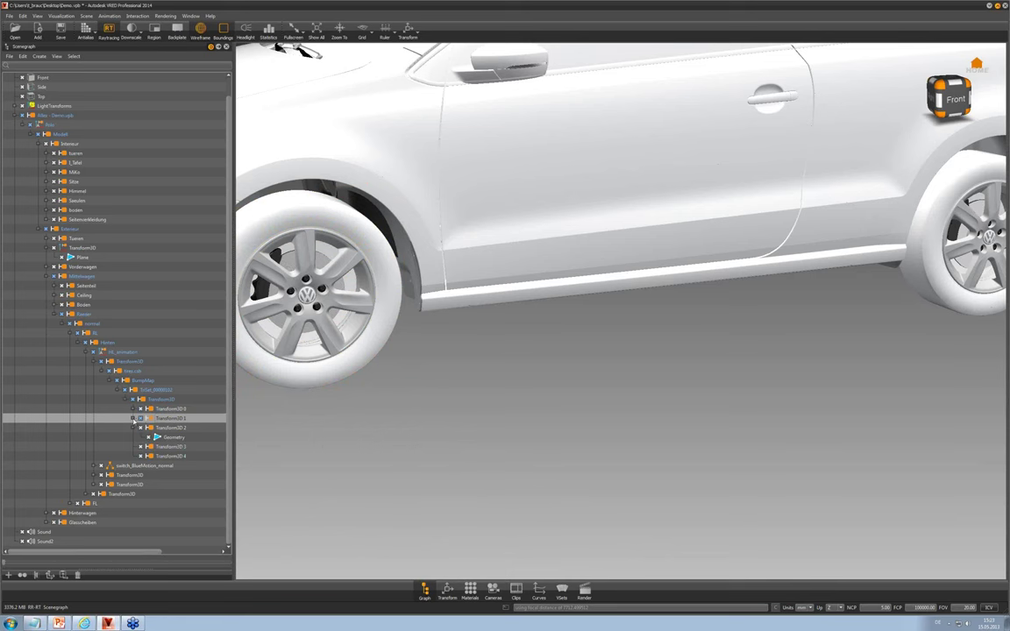
Move the geometry of Transform3D 1 into Transform3D 0 and merge the geometries there into one rear tyre geometry
left_click(133, 419)
left_click(132, 409)
left_click(168, 437)
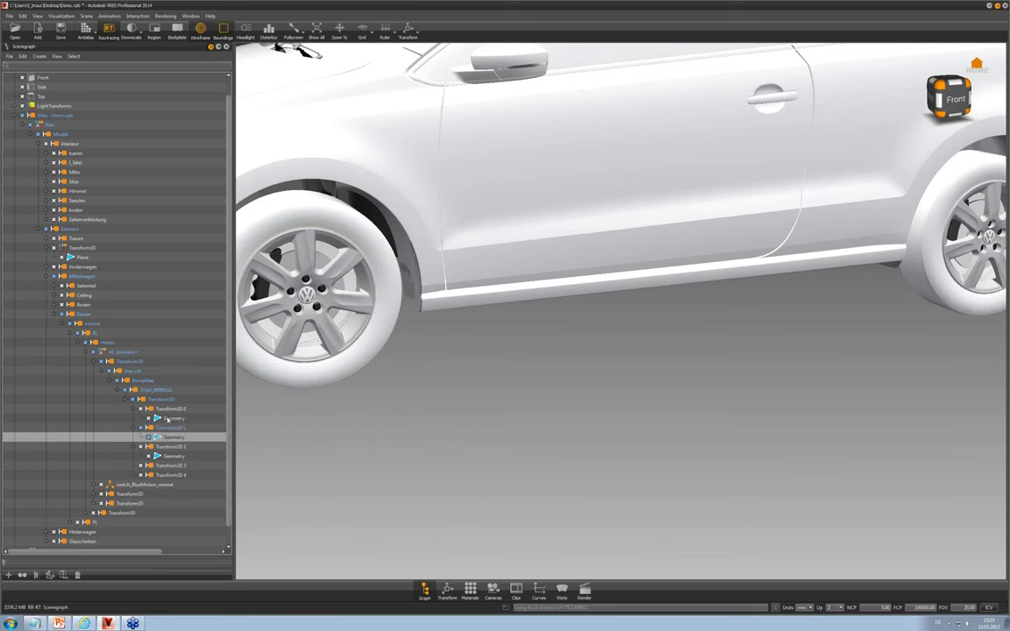
left_click(168, 418, "ctrl")
left_click_drag(172, 417, 170, 409)
left_click(170, 409)
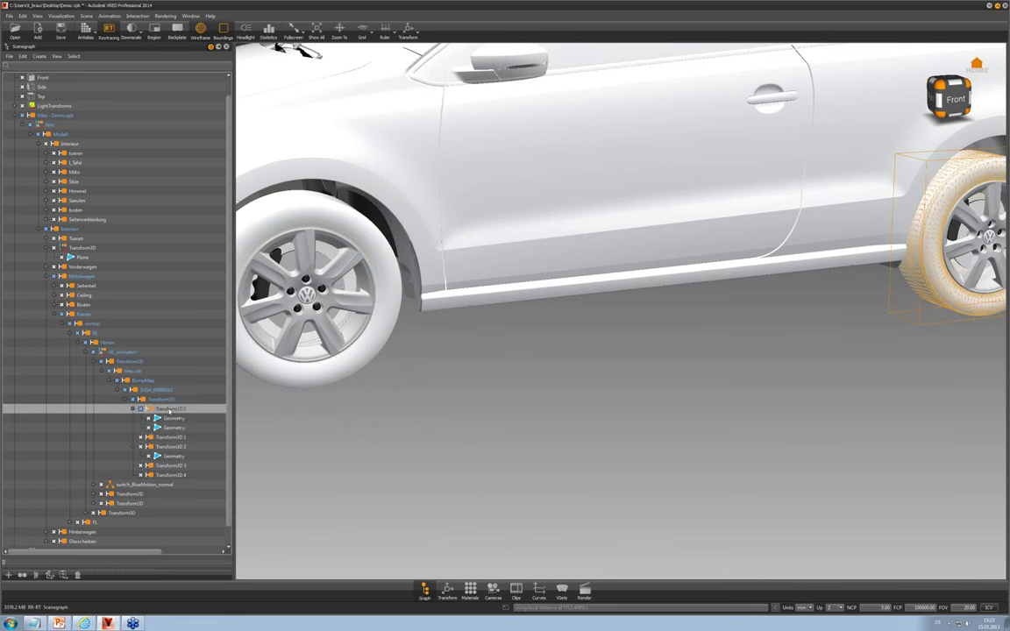
key("ctrl+m")
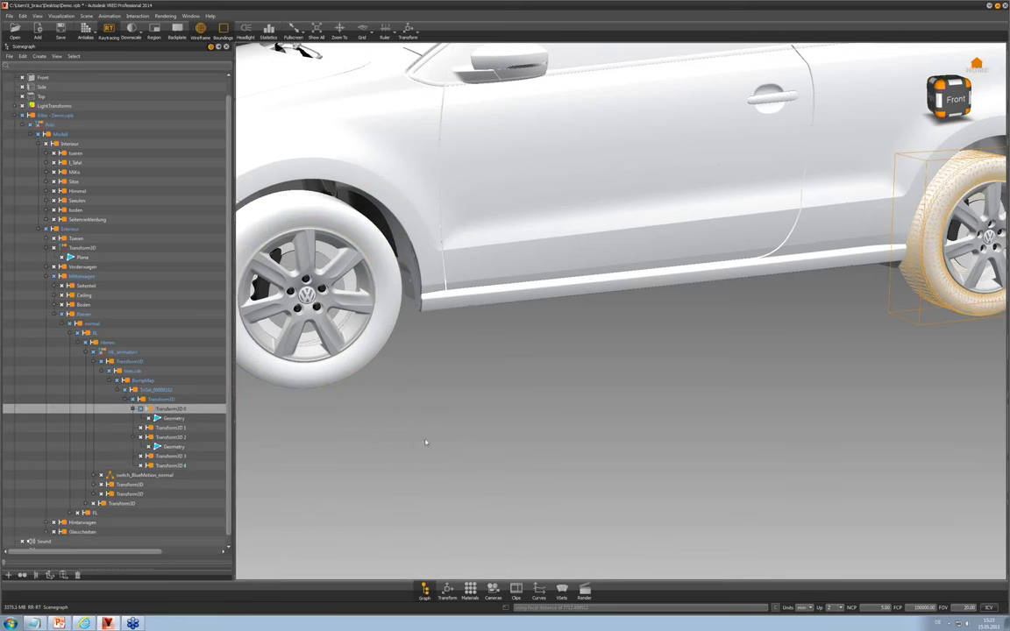
Select the front tyre geometry, the rear wheel rim and the rear tyre geometry in turn to check which parts they cover
scroll(433, 366, "down", 4)
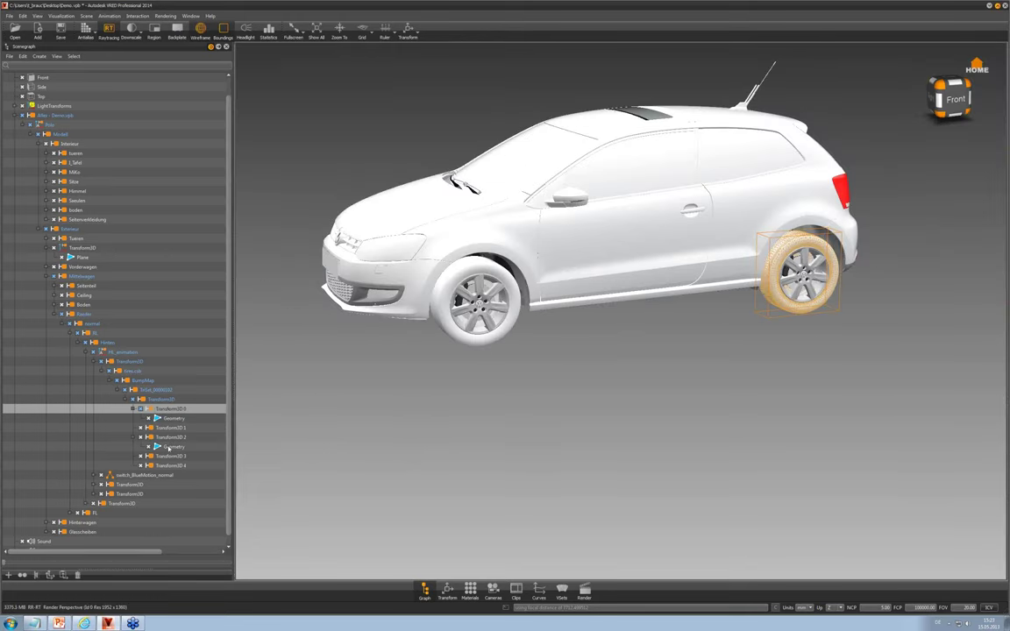
left_click(168, 447)
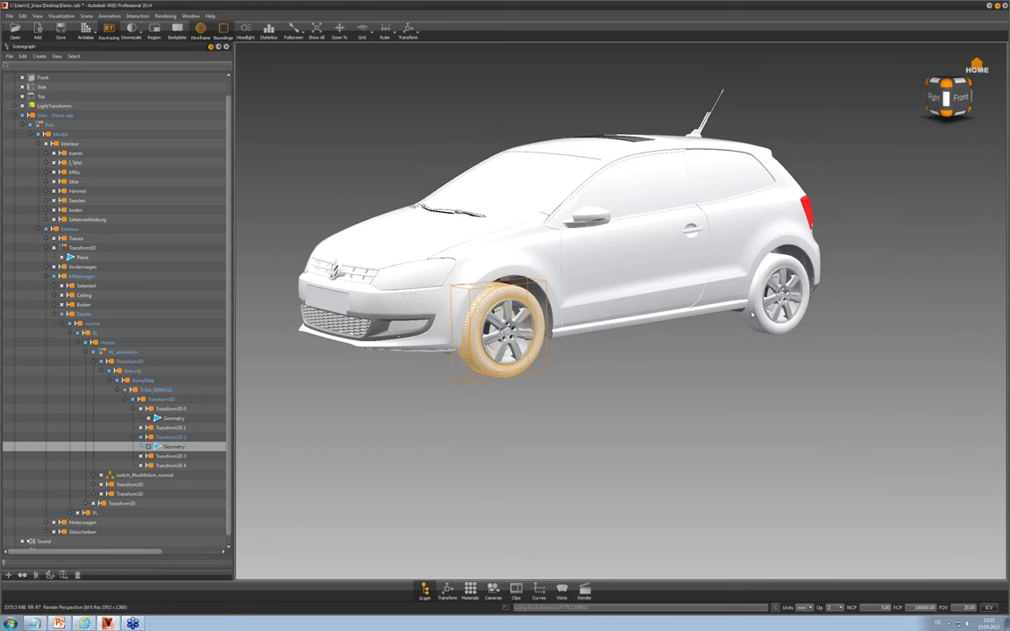
left_click(761, 315, "shift")
left_click(776, 307, "shift")
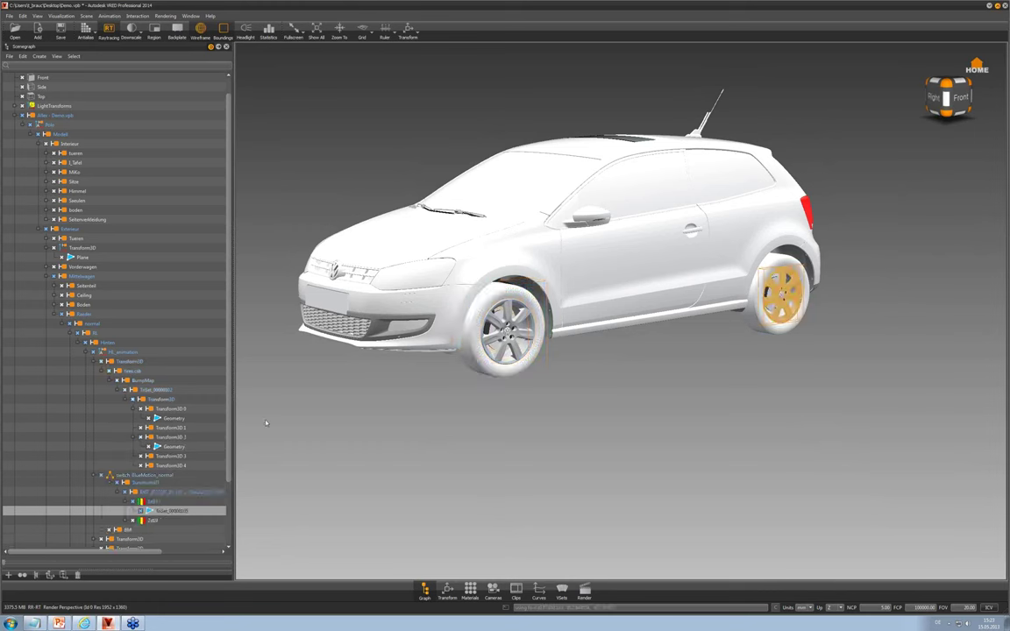
scroll(163, 503, "down", 2)
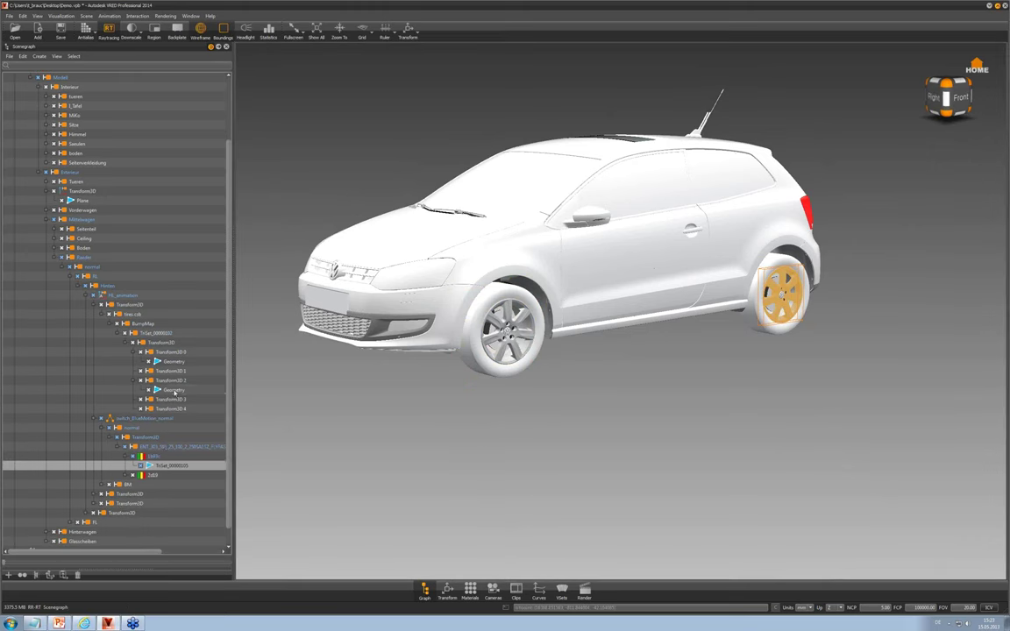
left_click(173, 389)
left_click(178, 362)
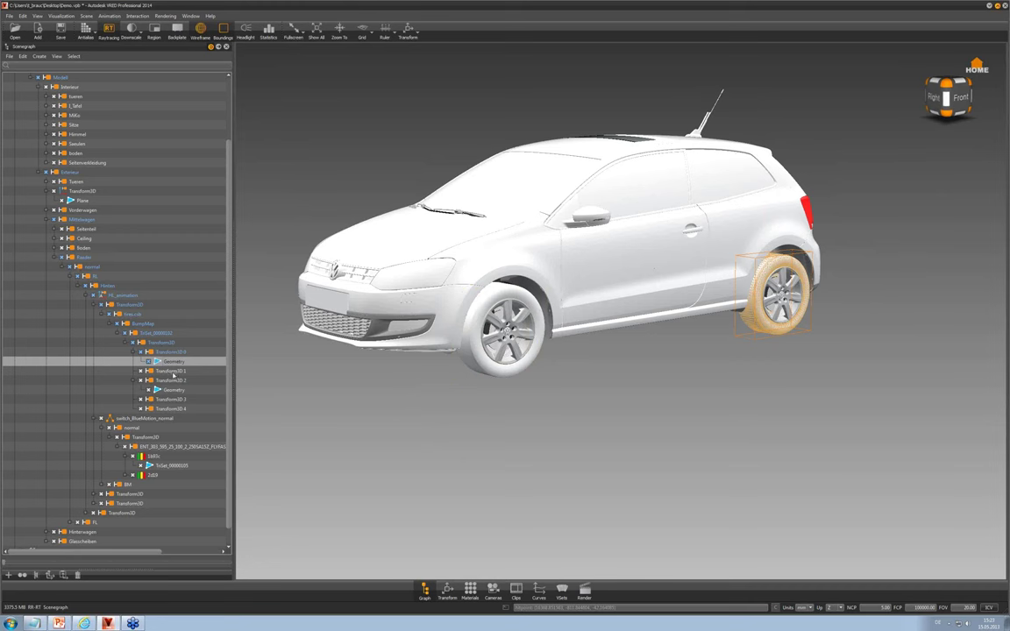
Move the front tyre's Geometry node out of Transform3D 2 into the FL group and collapse the RL branch
left_click(162, 389)
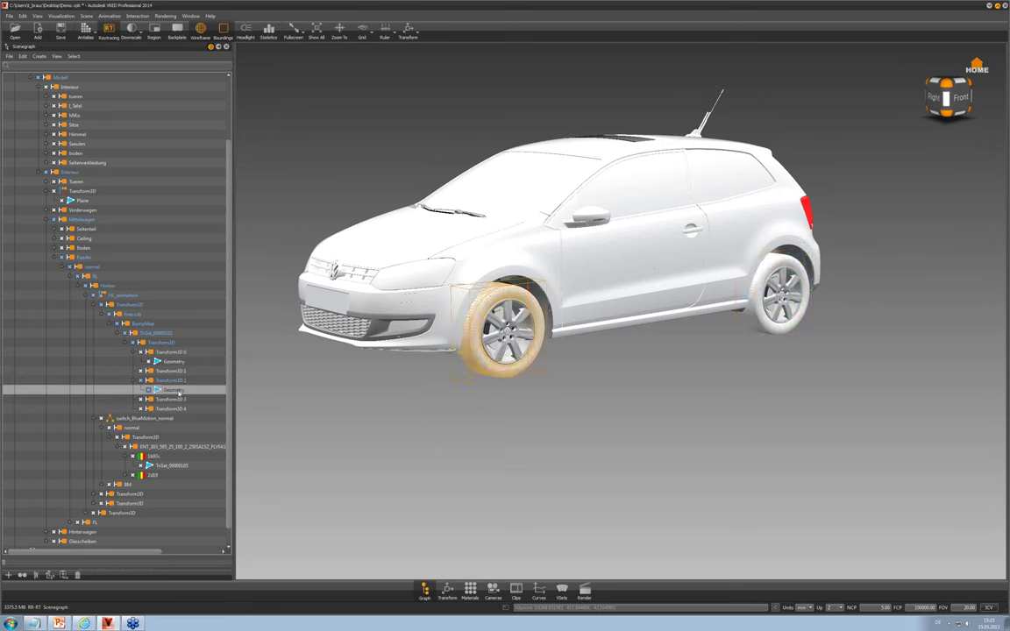
left_click_drag(174, 390, 110, 520)
left_click(103, 513)
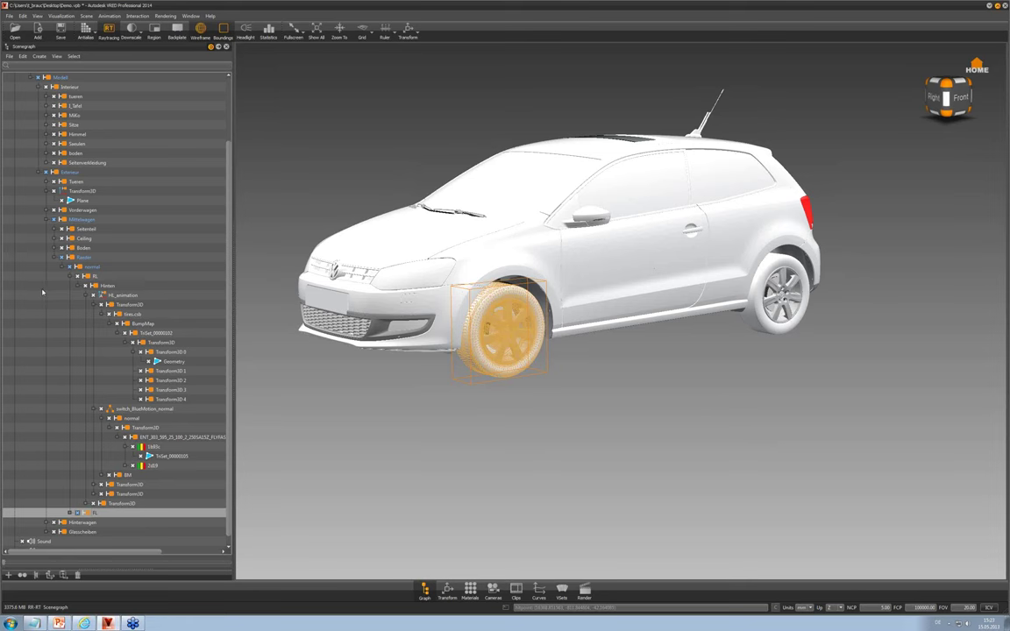
left_click(93, 296)
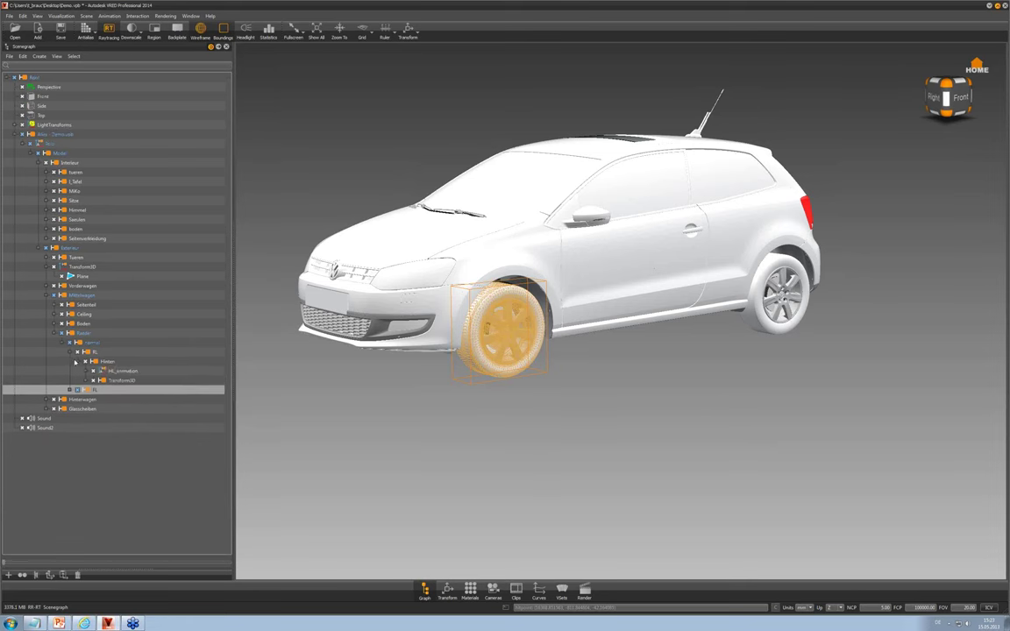
left_click(78, 362)
left_click(71, 352)
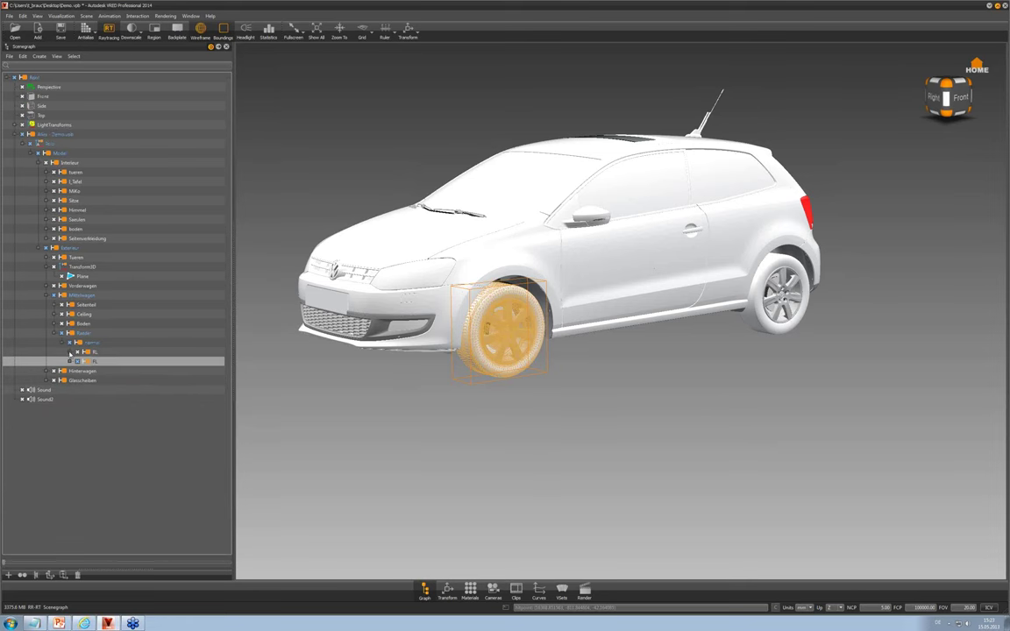
Select the front tyre on the model and inspect its position from the front of the car
left_click_drag(517, 359, 473, 354)
left_click(531, 397)
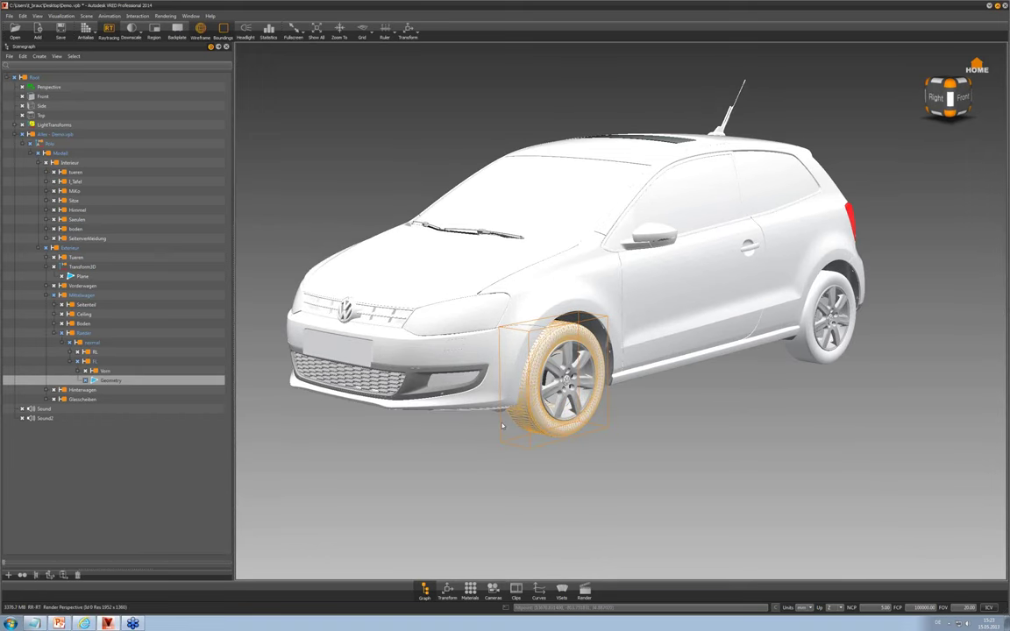
left_click_drag(532, 419, 739, 360)
middle_click_drag(669, 385, 839, 117)
double_click(840, 115)
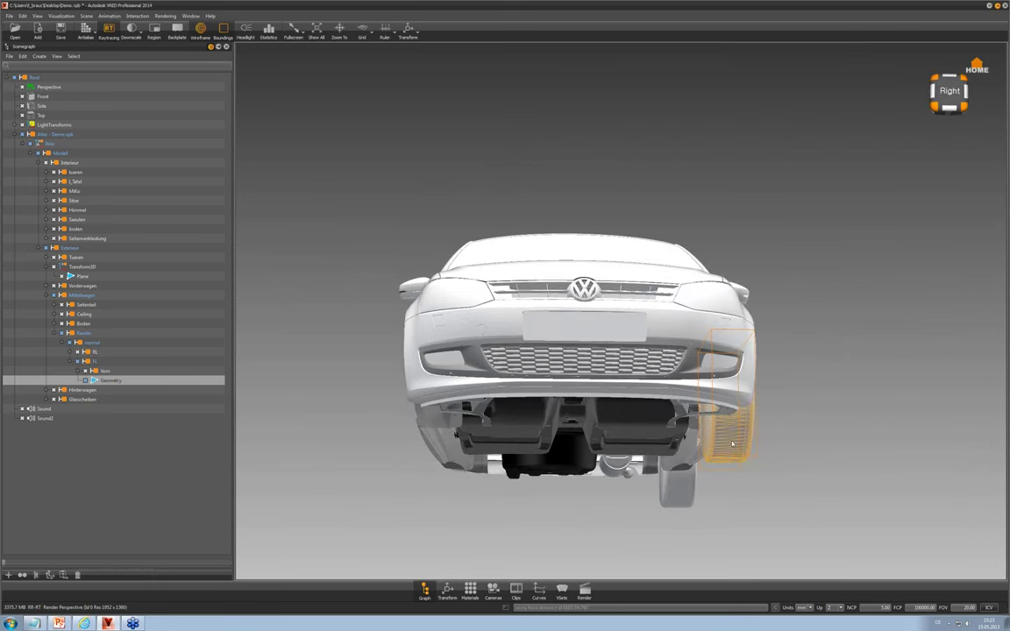
Duplicate the FL wheel group to the other side of the car with Duplicate Mirror Y Flush
left_click(99, 362)
left_click_drag(655, 406, 639, 430)
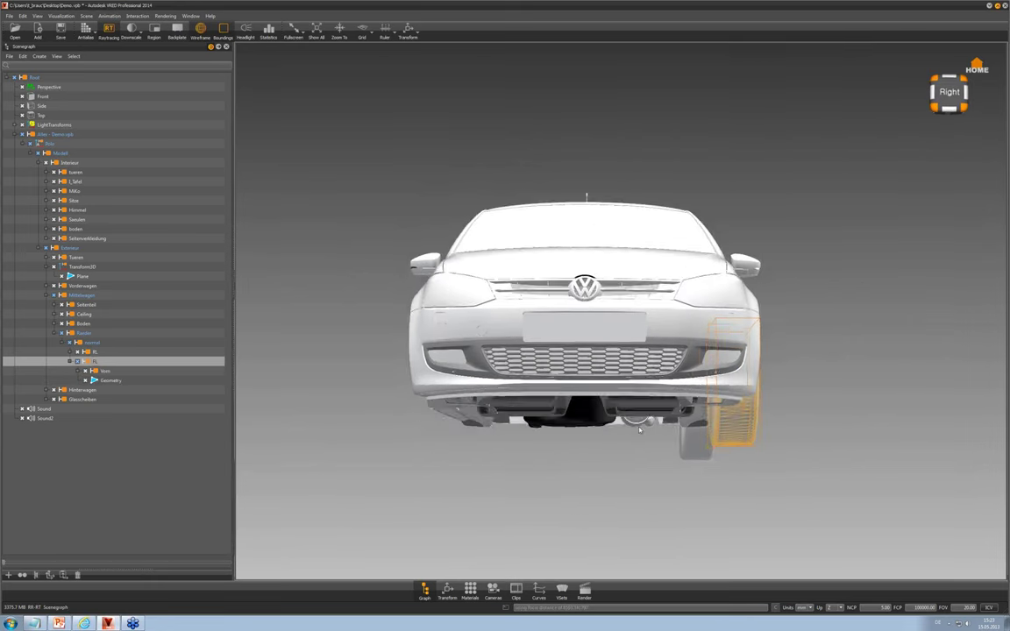
mouse_move(696, 359)
left_mouse_down()
mouse_move(699, 387)
mouse_move(697, 361)
left_mouse_up()
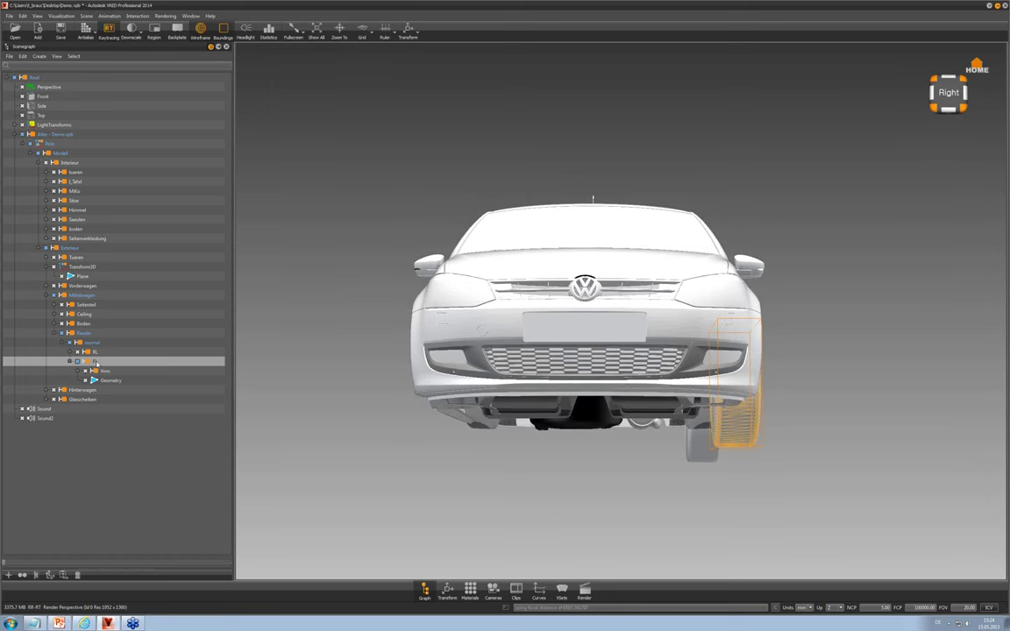
right_click(96, 361)
mouse_move(149, 374)
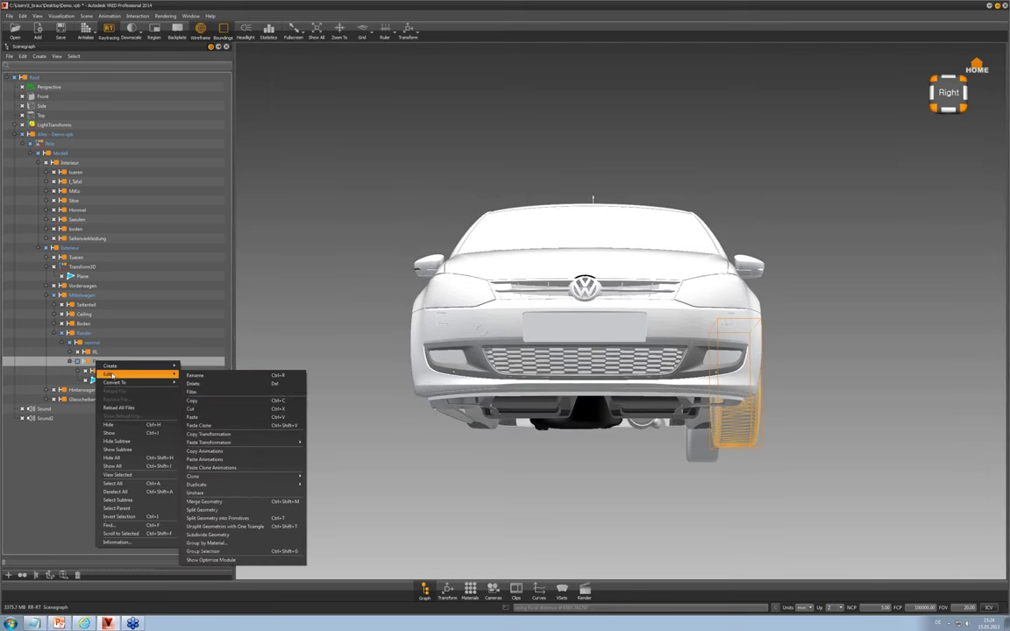
mouse_move(219, 485)
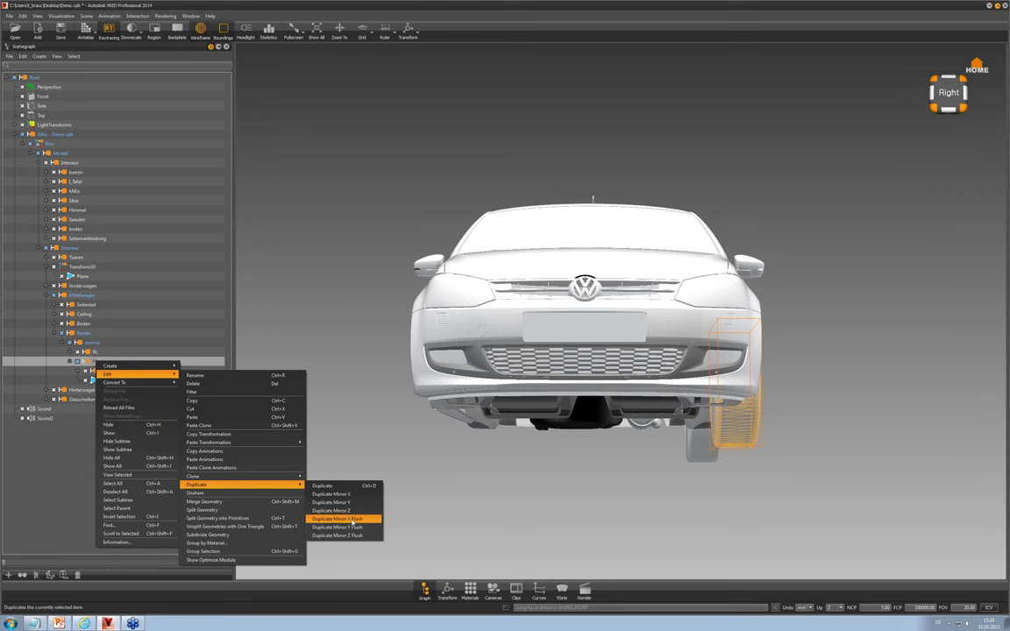
left_click(351, 528)
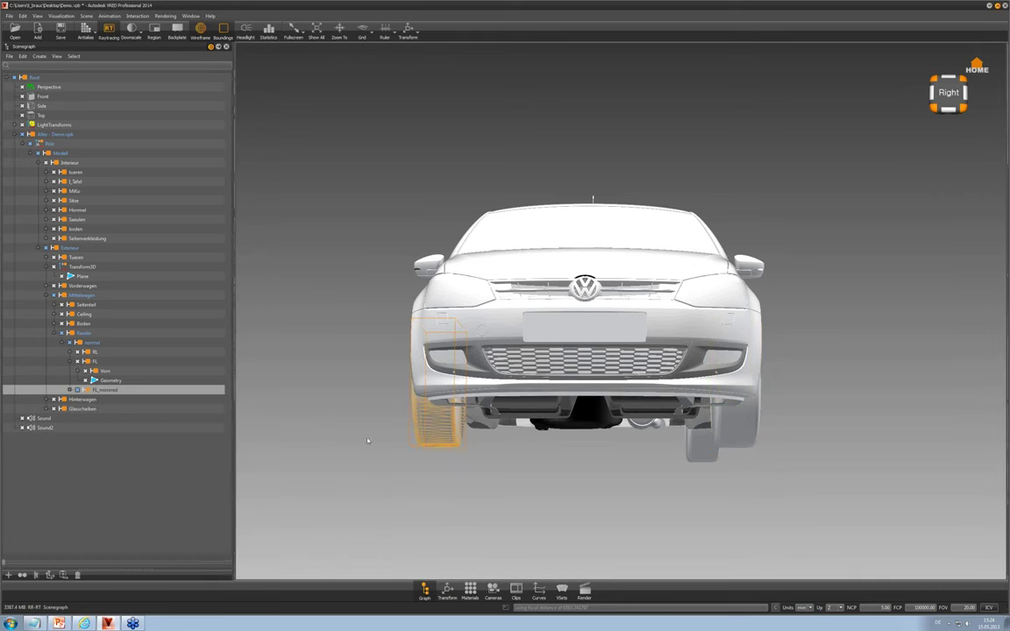
Examine the mirrored front wheel from several angles around the car's front, toggling the grid on and off
left_click_drag(367, 439, 609, 325)
middle_click_drag(608, 324, 621, 315)
left_click_drag(621, 315, 548, 336)
left_click(362, 29)
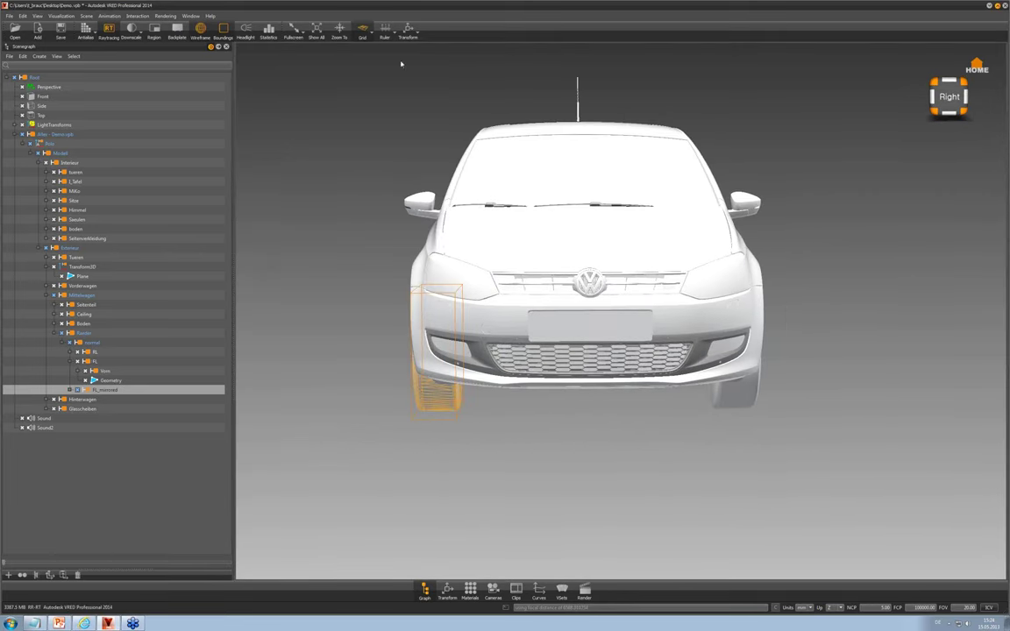
left_click_drag(558, 243, 524, 294)
mouse_move(524, 294)
right_mouse_down()
mouse_move(604, 253)
mouse_move(526, 292)
right_mouse_up()
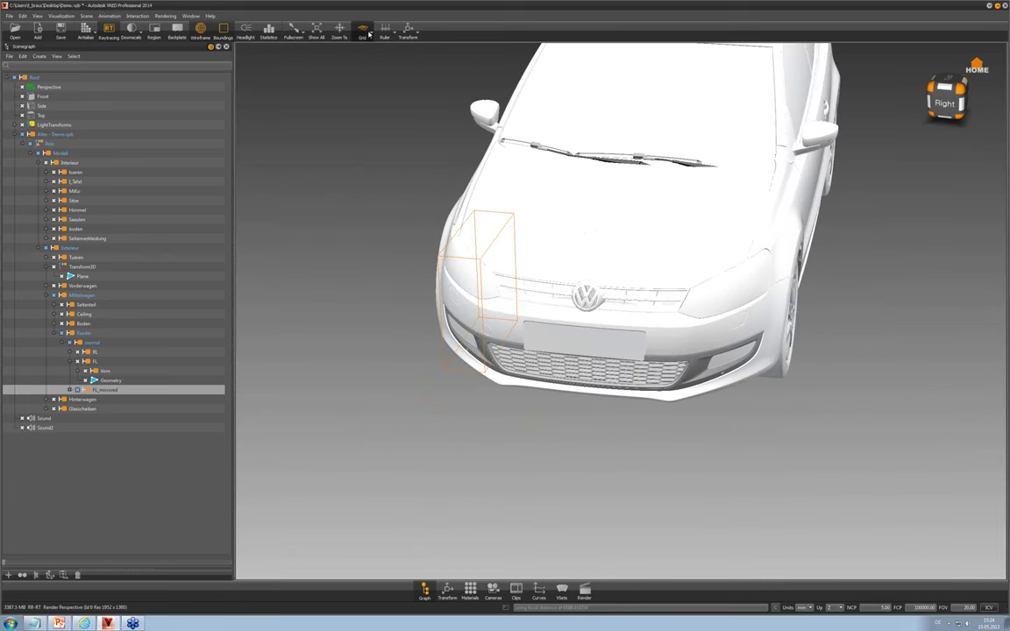
left_click(368, 34)
left_click_drag(572, 423, 604, 268)
middle_click_drag(374, 412, 497, 410)
left_click_drag(498, 410, 738, 386)
middle_click_drag(737, 386, 772, 383)
left_click_drag(772, 385, 831, 290)
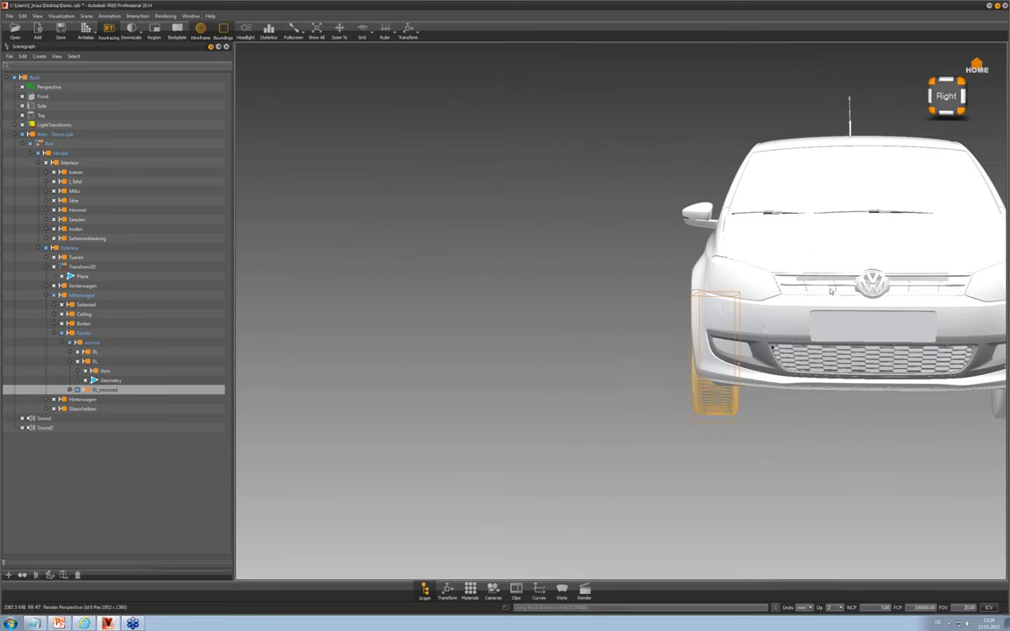
Collapse the FL group and duplicate the RL wheel group to the other side with Duplicate Mirror Y Flush
middle_click_drag(831, 291, 619, 310)
left_click_drag(519, 352, 580, 376)
left_click(70, 362)
left_click(92, 351)
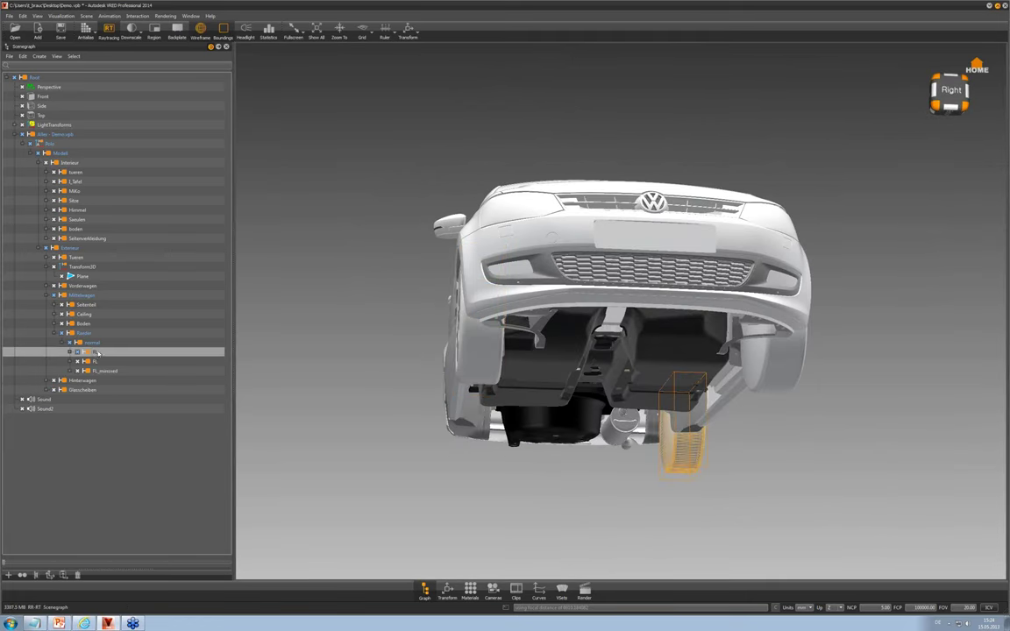
right_click(99, 351)
mouse_move(140, 363)
mouse_move(290, 473)
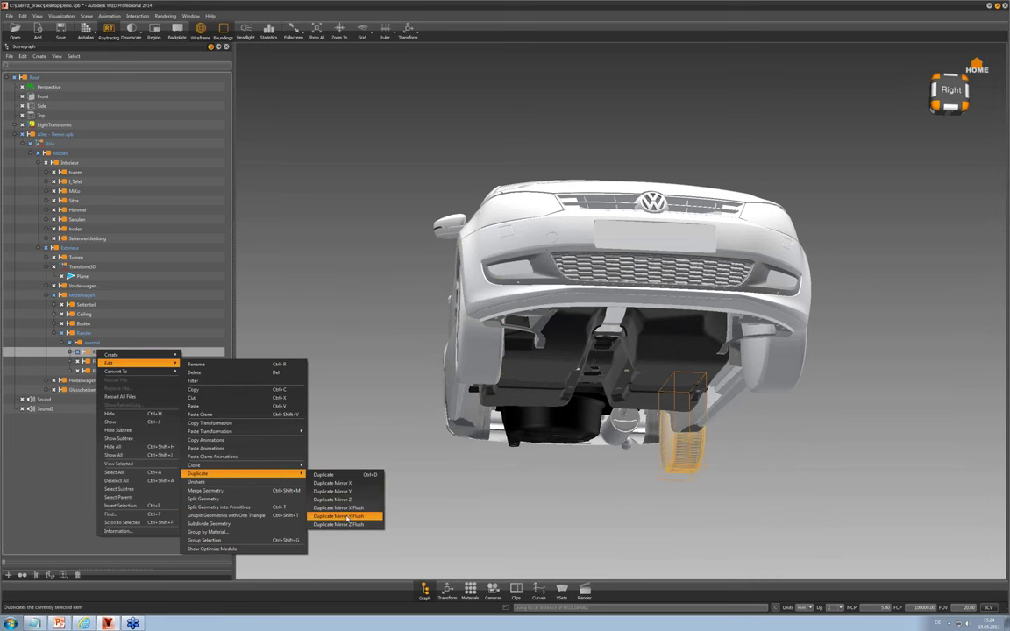
left_click(347, 517)
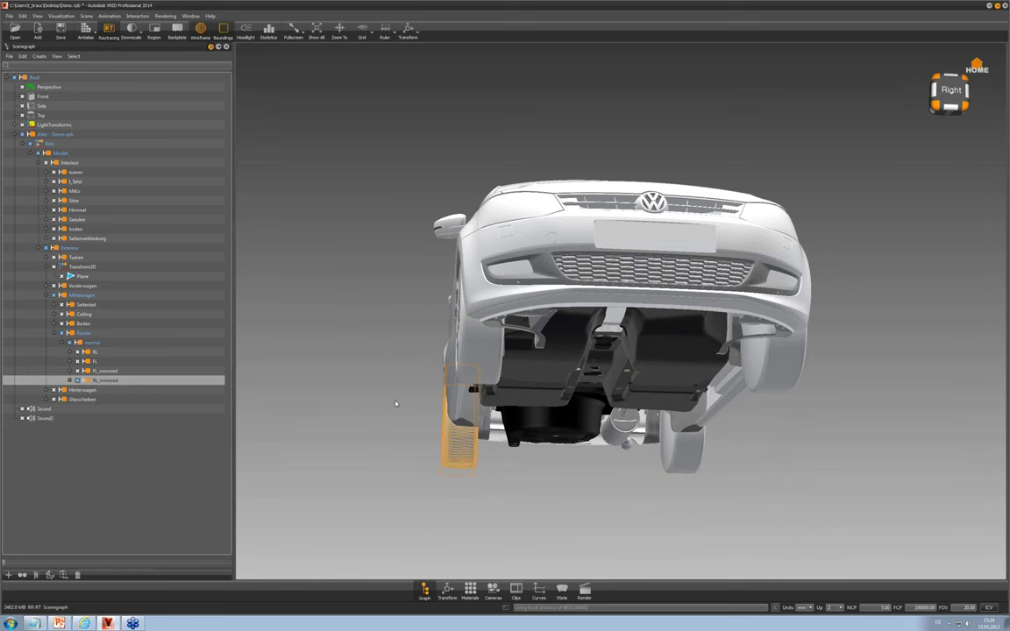
Examine the mirrored rear wheel and the other wheels from the front and side of the car
left_click_drag(395, 403, 433, 517)
middle_click_drag(559, 237, 518, 158)
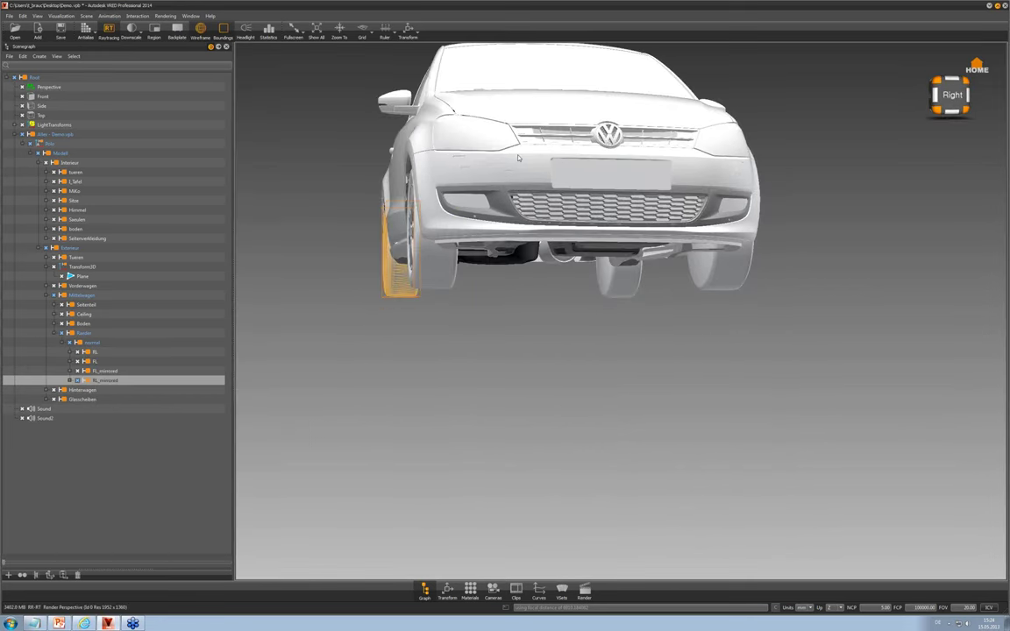
left_click_drag(517, 158, 537, 362)
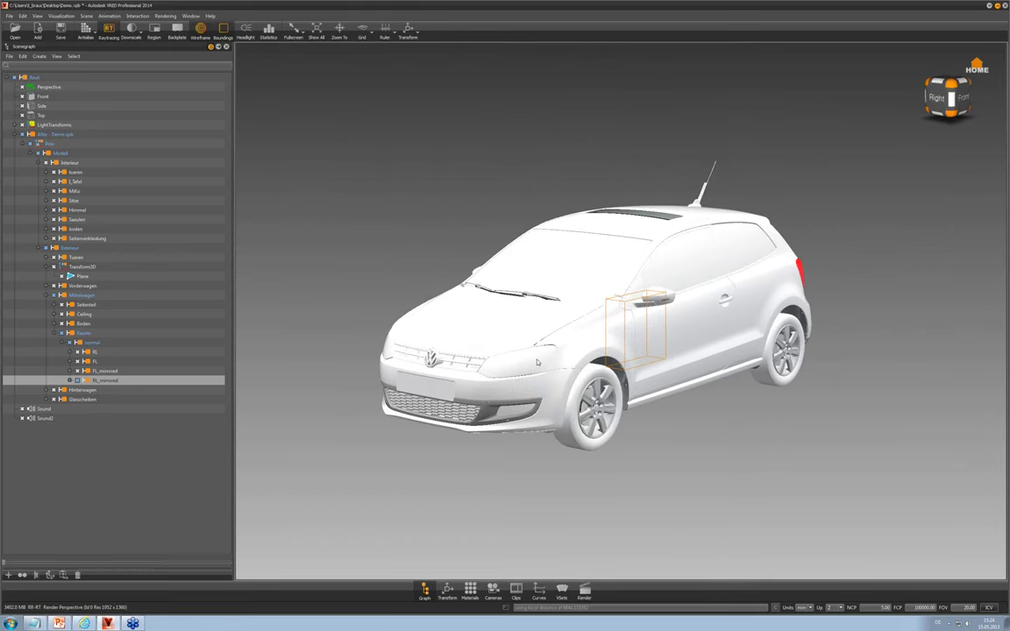
right_click_drag(537, 362, 598, 390)
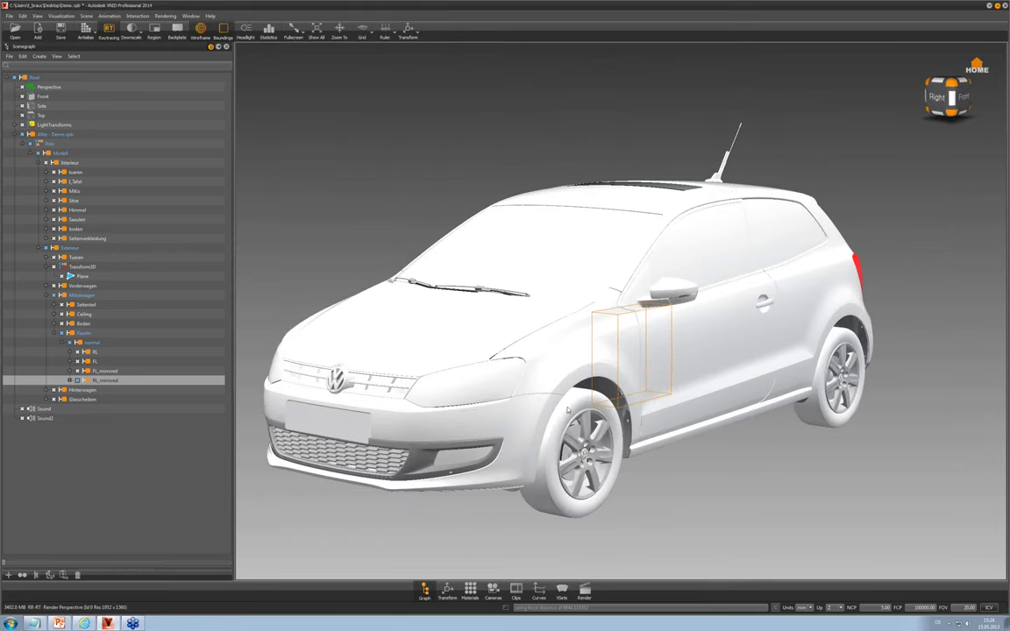
middle_click_drag(598, 389, 654, 367)
Clear the wheel selection and collapse the exterior group and the whole Modell branch in the scenegraph
left_click(524, 342, "ctrl+shift")
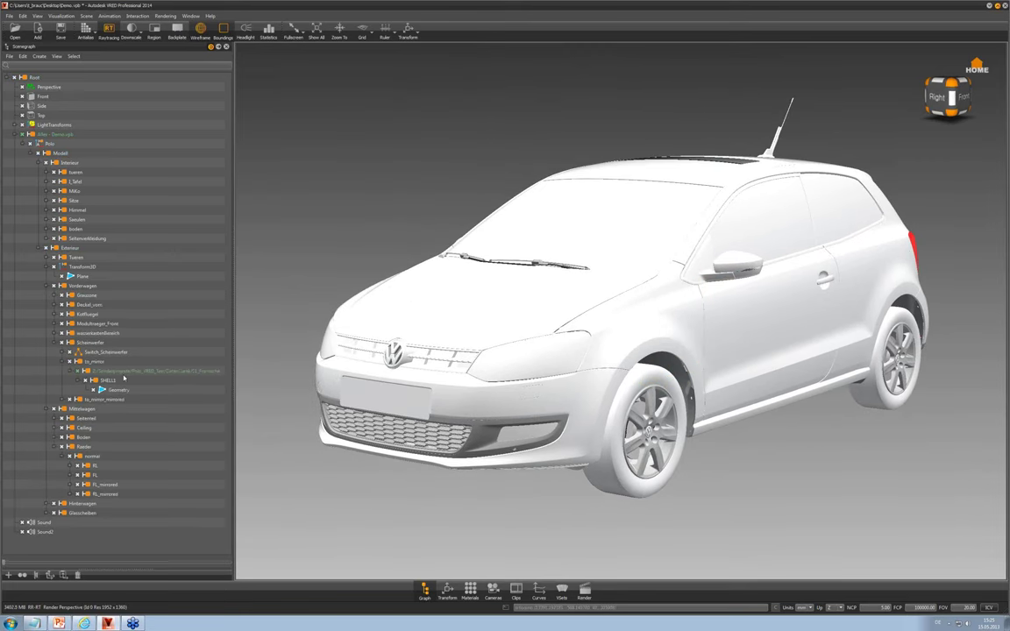
left_click(39, 248)
left_click(37, 153)
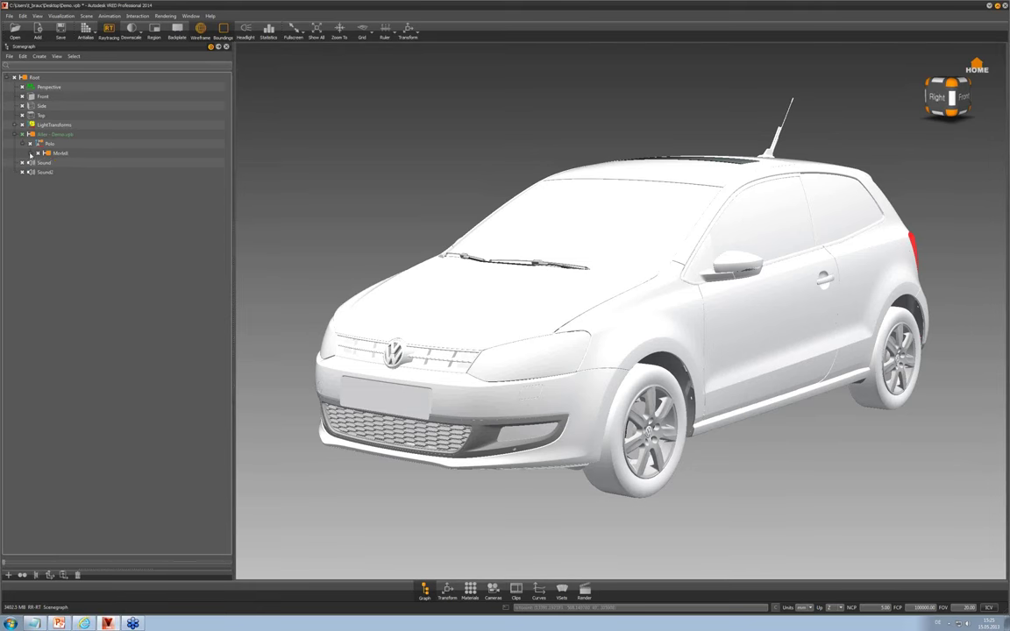
Select the Modell group and switch off the bounding box and wireframe display of the selection
left_click(56, 154)
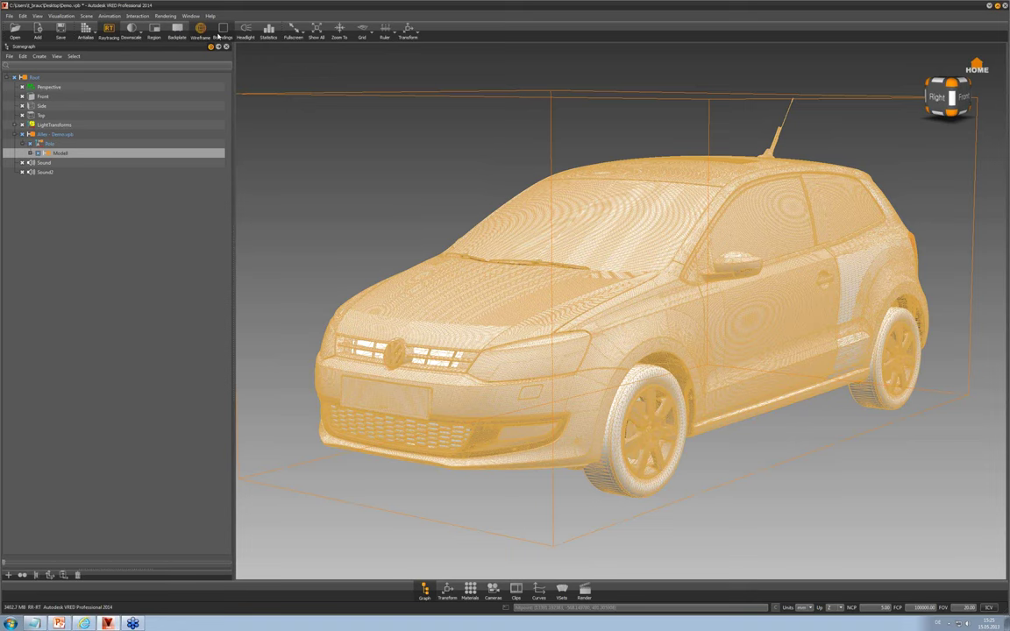
left_click(218, 35)
left_click(207, 33)
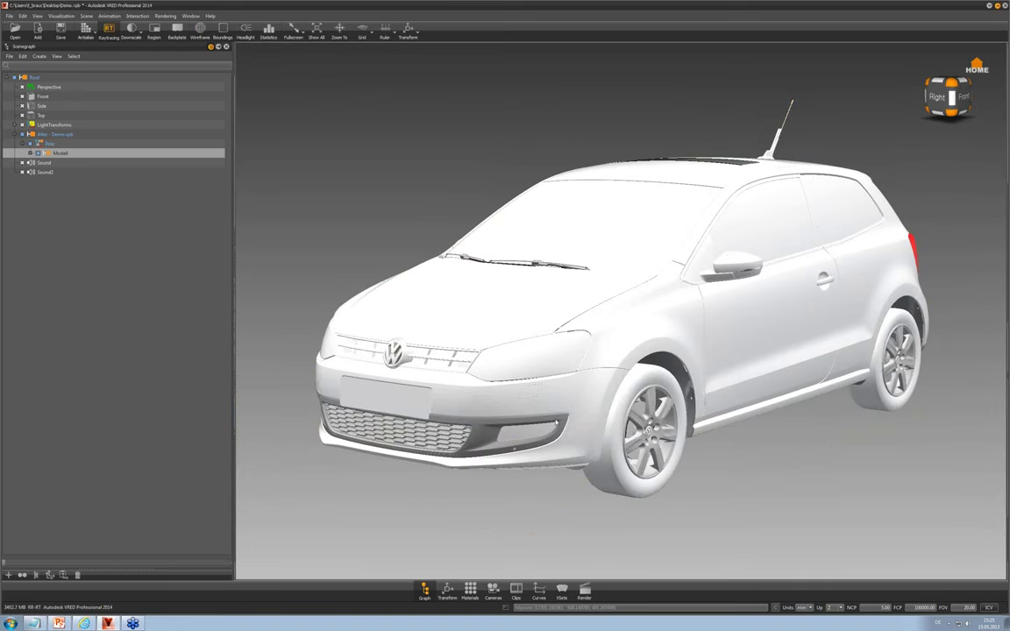
left_click_drag(555, 423, 556, 418)
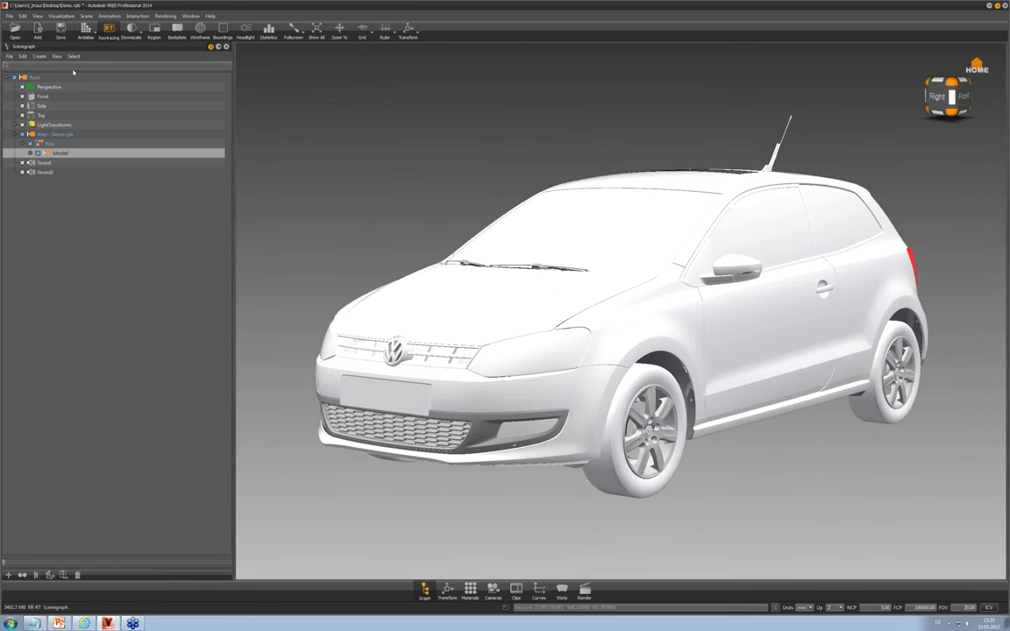
Search the scenegraph for "Ceiling", expand that group and select its Antenna node
type("Cal")
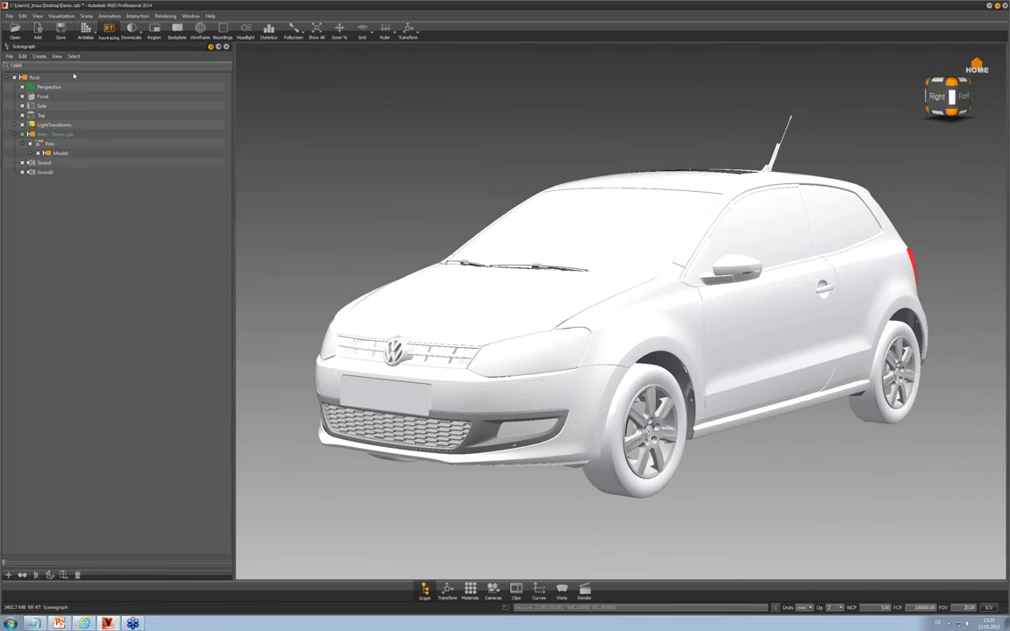
type("ing")
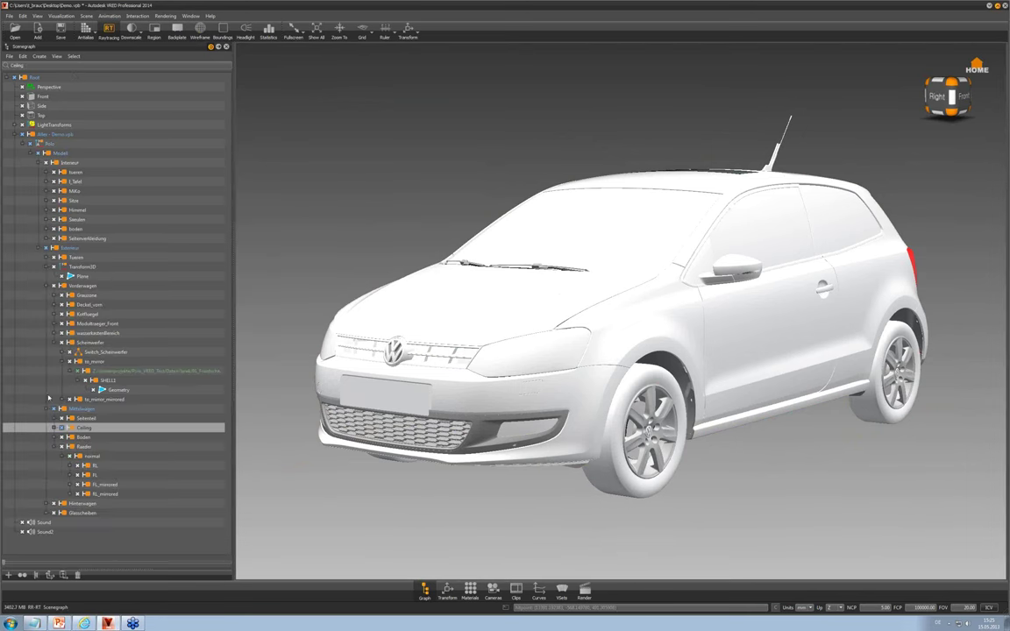
left_click(53, 428)
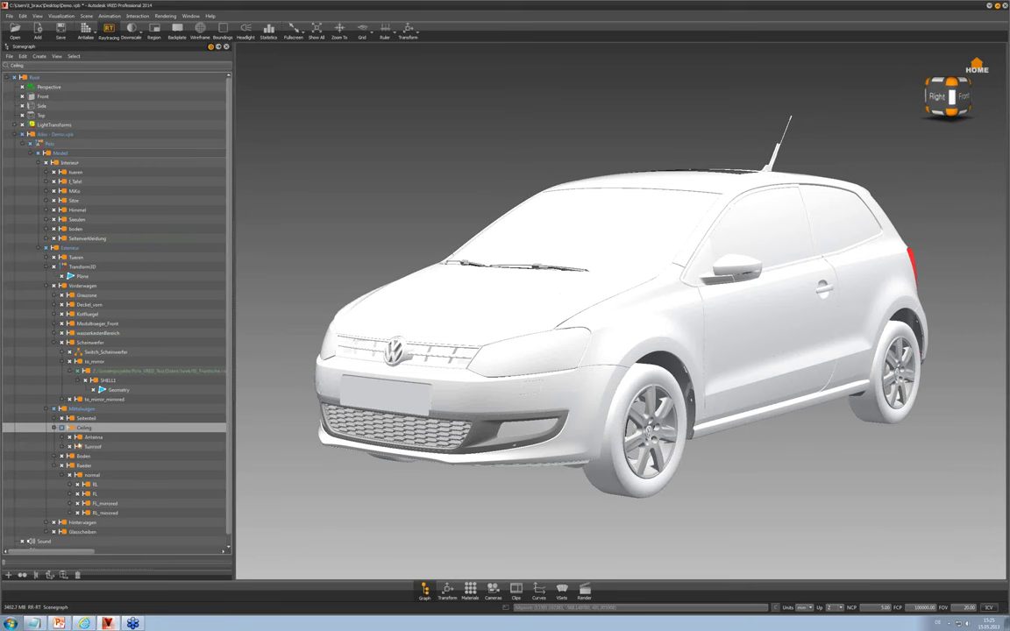
left_click(89, 437)
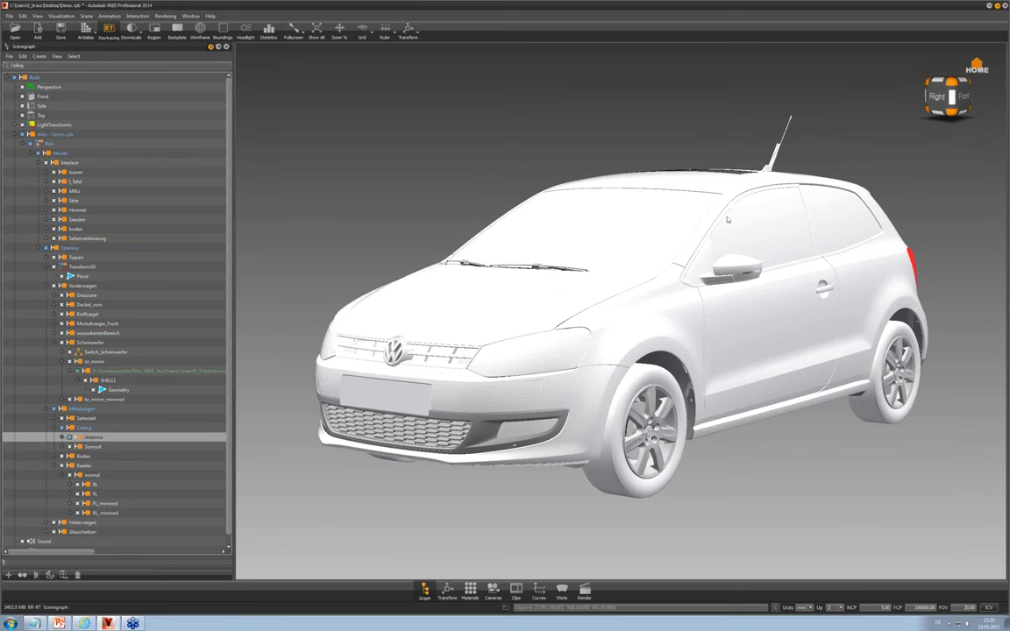
left_click_drag(800, 217, 766, 354)
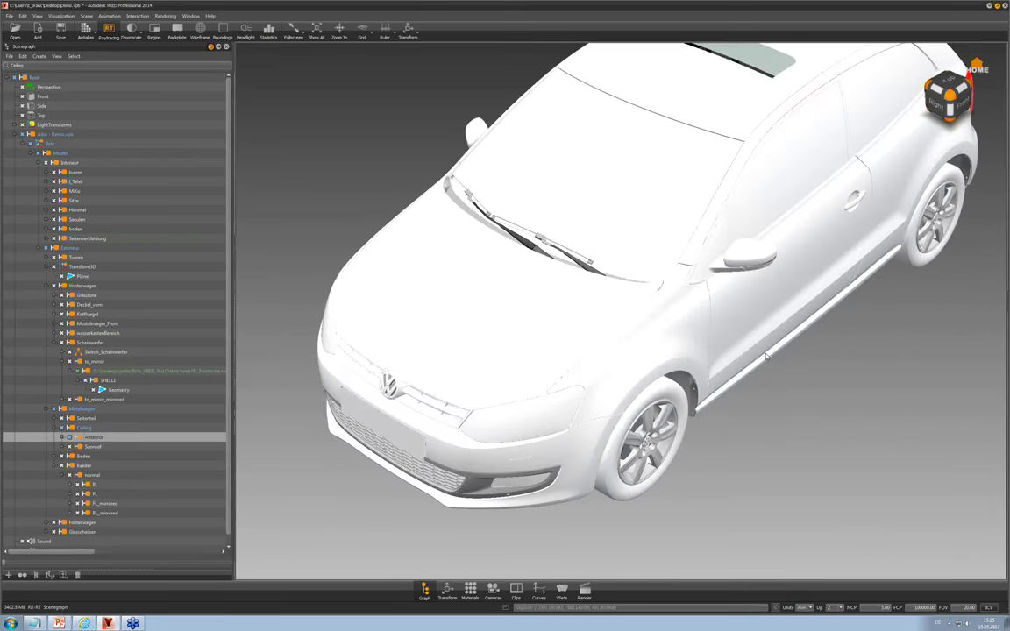
Collapse the Raeder group and expand the Antenna node in the scenegraph to list its three variants
middle_click_drag(682, 233, 494, 397)
middle_click_drag(585, 290, 610, 383)
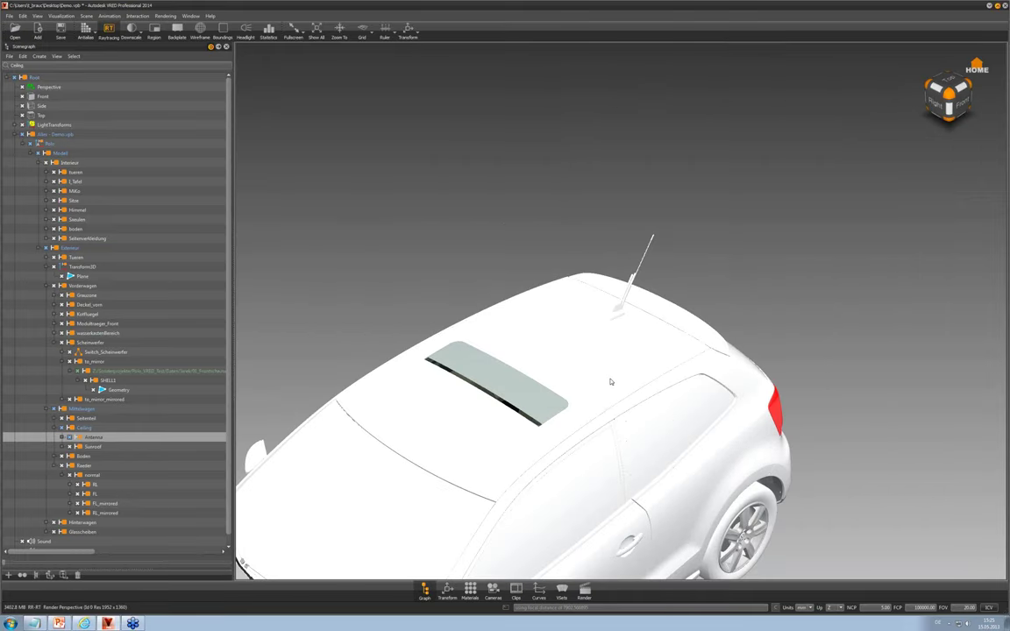
right_click_drag(611, 383, 570, 281)
left_click_drag(569, 280, 701, 328)
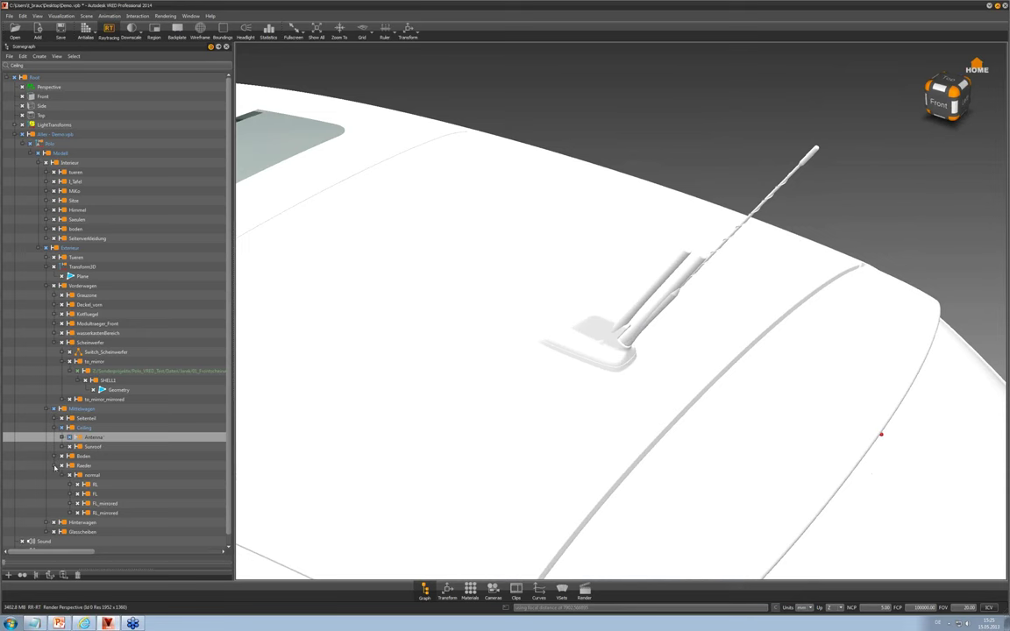
left_click(54, 466)
left_click(62, 437)
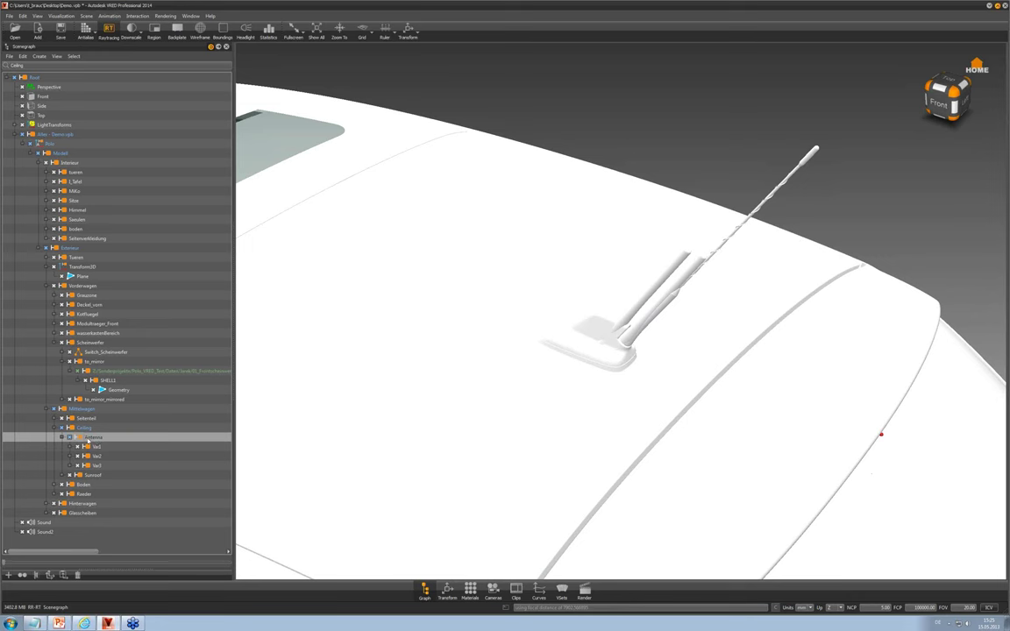
Convert the Antenna group into a Switch node
right_click(89, 437)
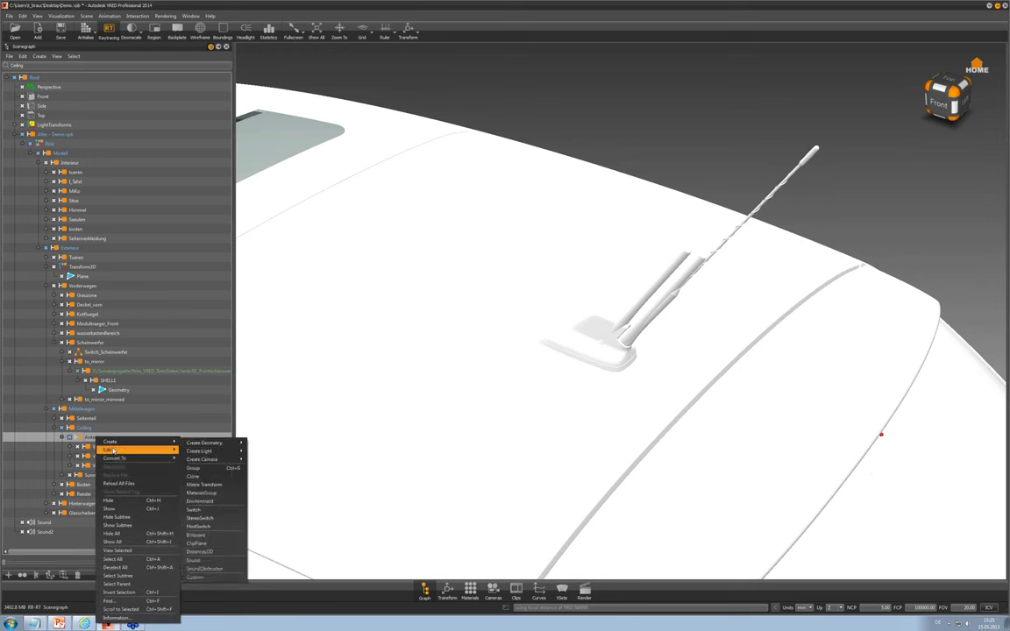
mouse_move(118, 459)
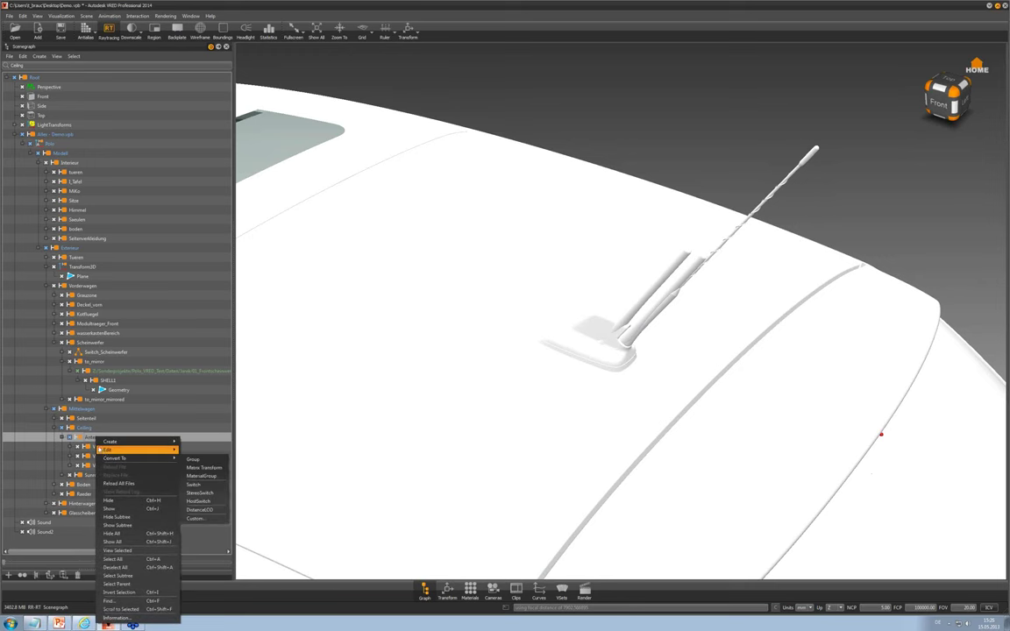
left_click(202, 485)
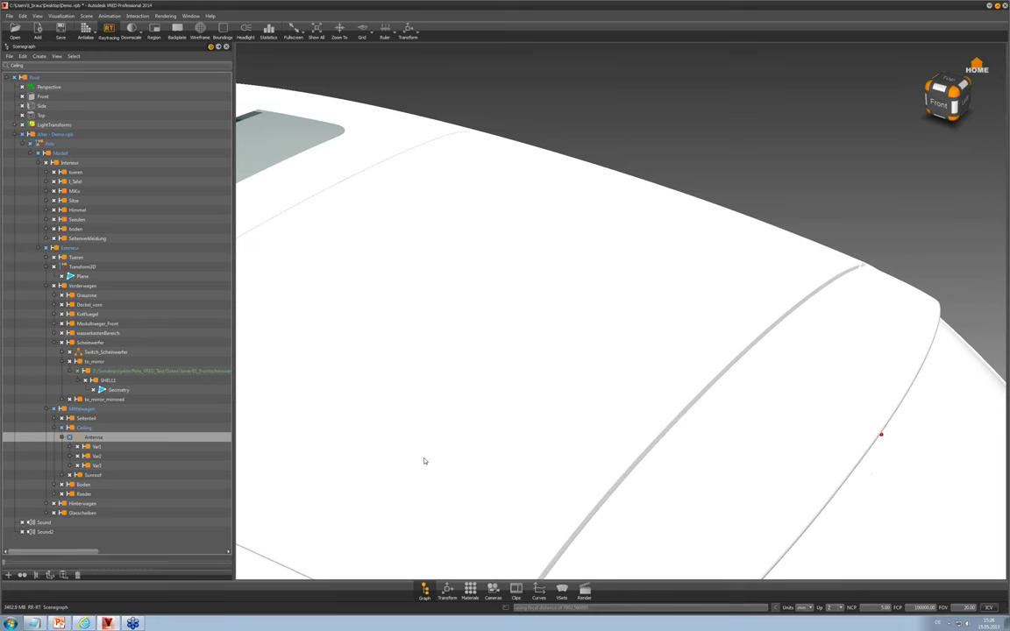
Expand the Sunroof group below Antenna and convert it into a Switch node
right_click_drag(516, 470, 523, 360)
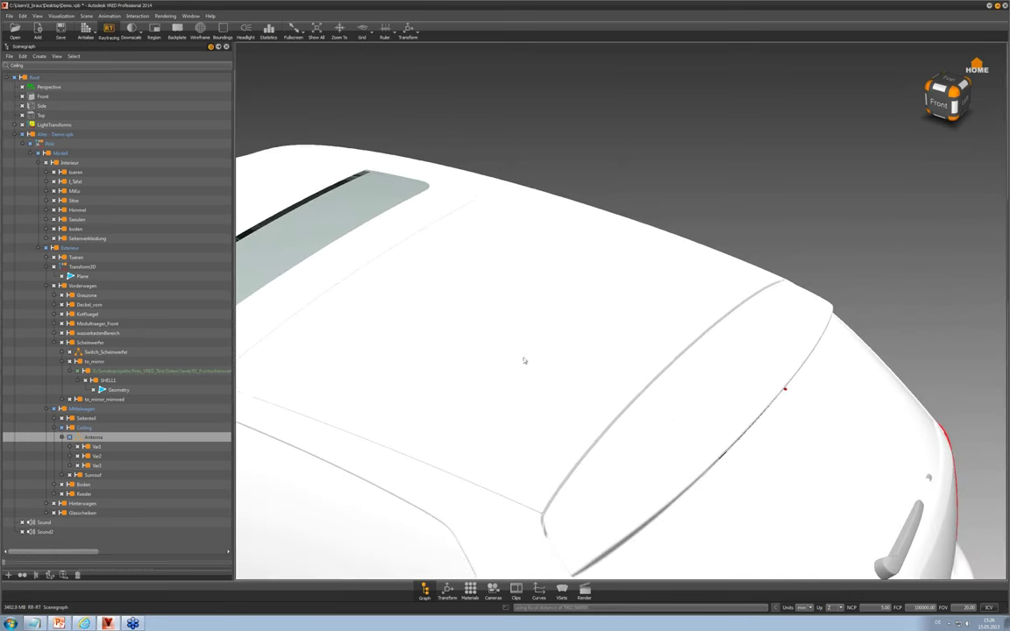
middle_click_drag(529, 422, 536, 398)
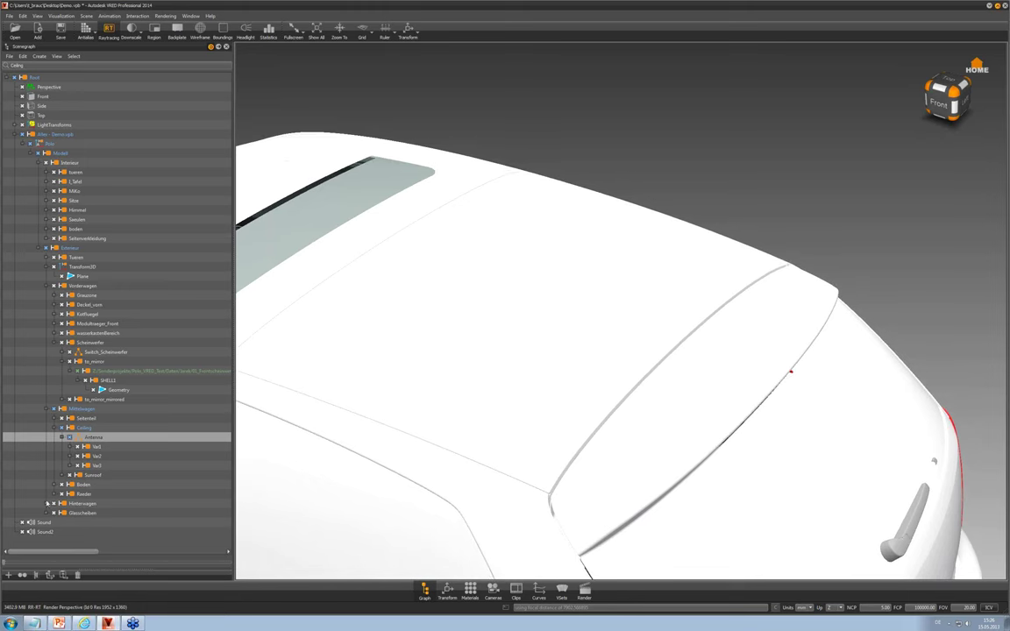
left_click(62, 476)
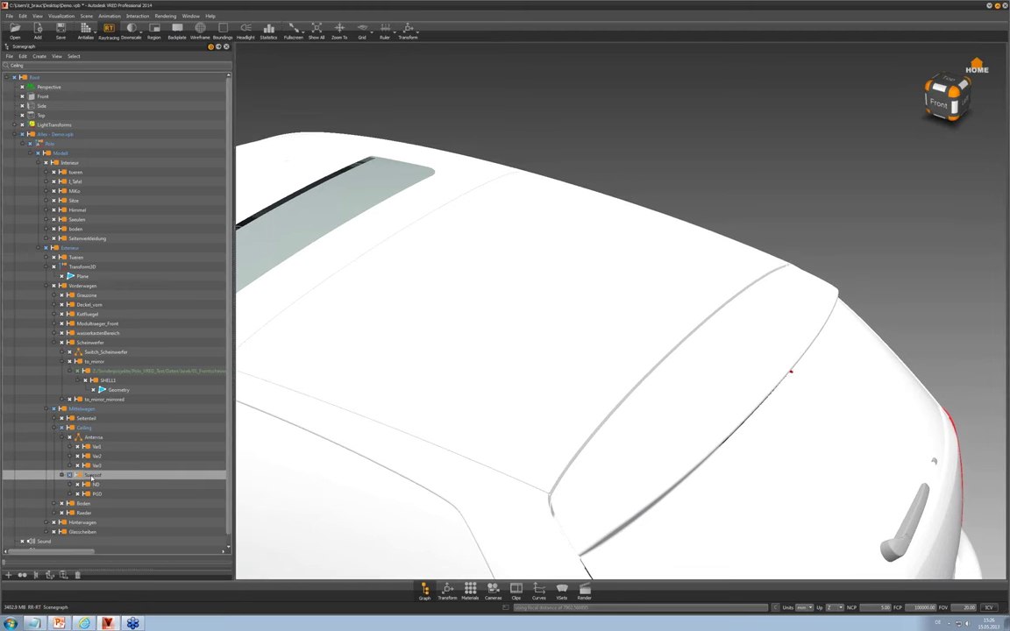
right_click(95, 474)
mouse_move(149, 310)
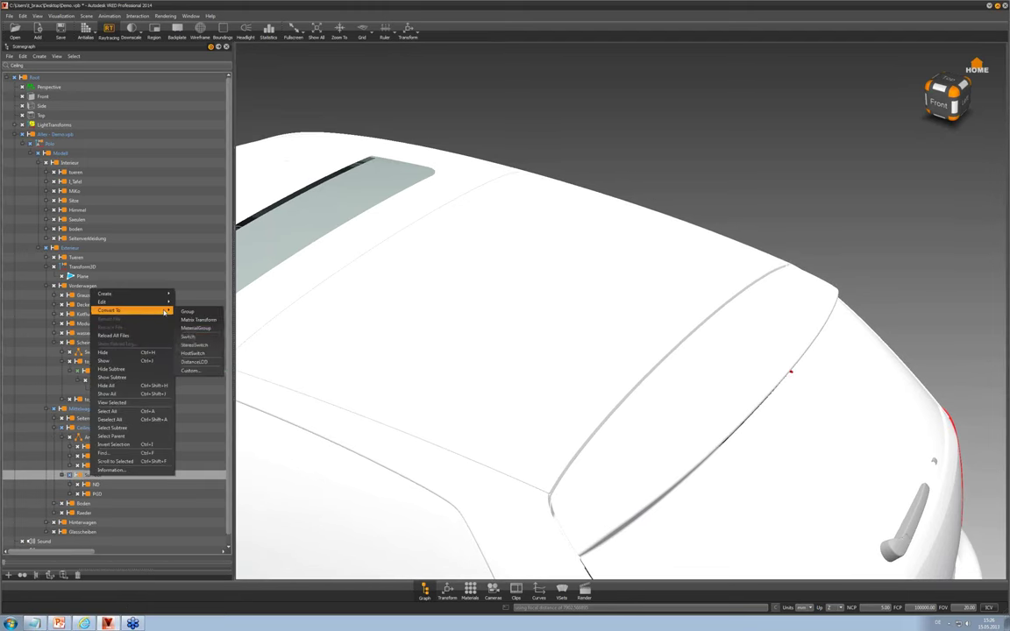
left_click(200, 341)
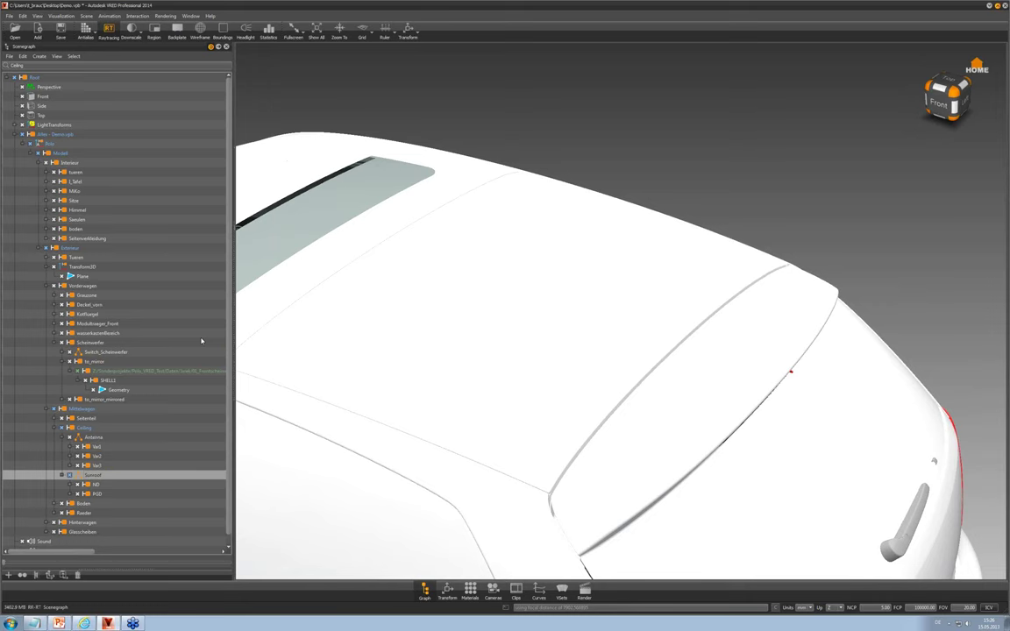
Open the Variants window, move it over the viewport and enlarge it
right_click_drag(441, 449, 447, 335, "alt")
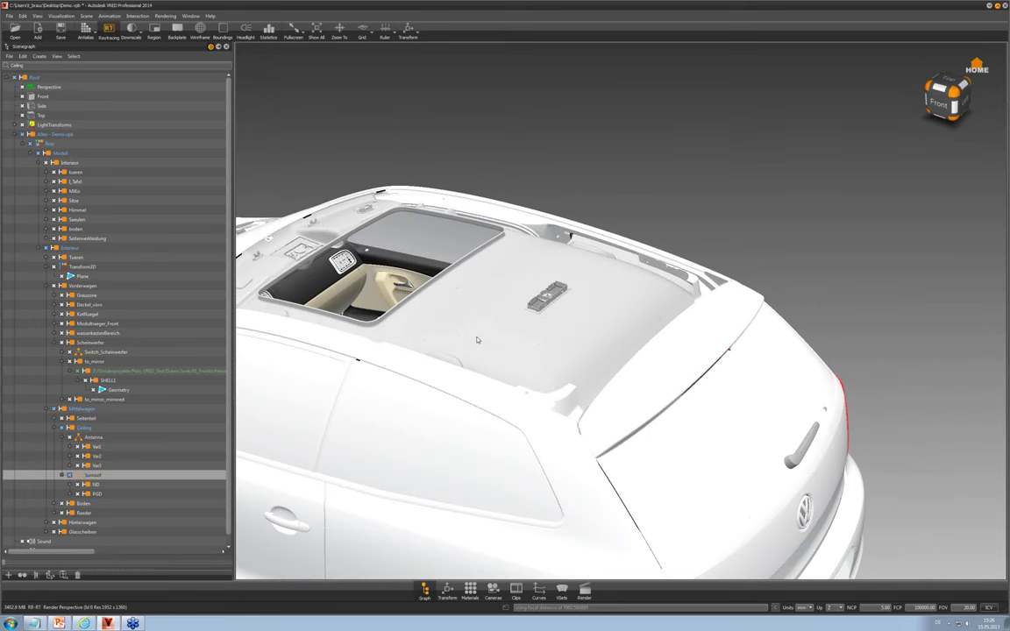
left_click(86, 17)
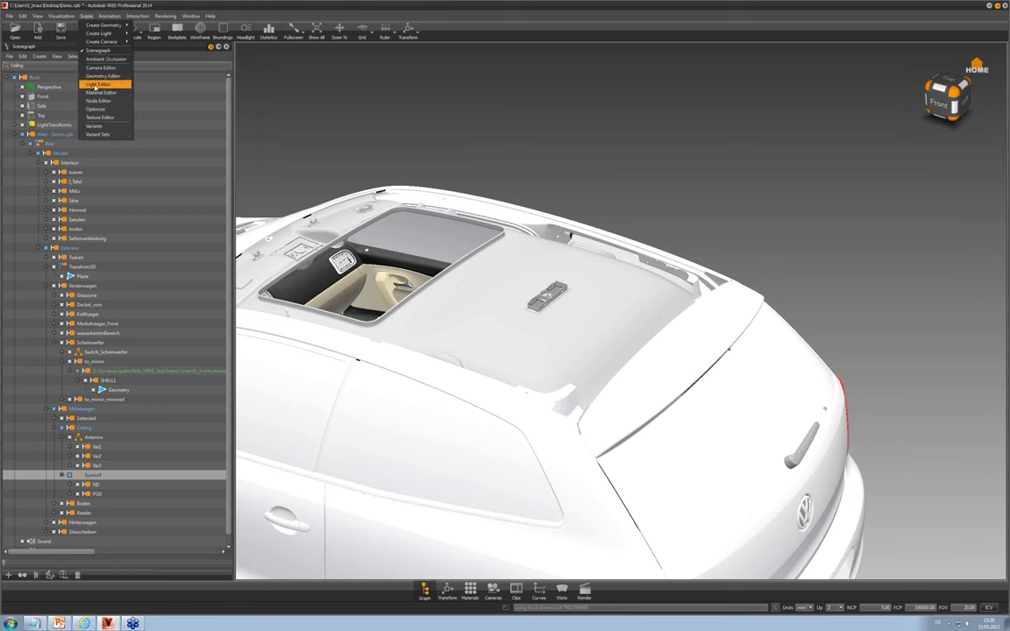
left_click(97, 126)
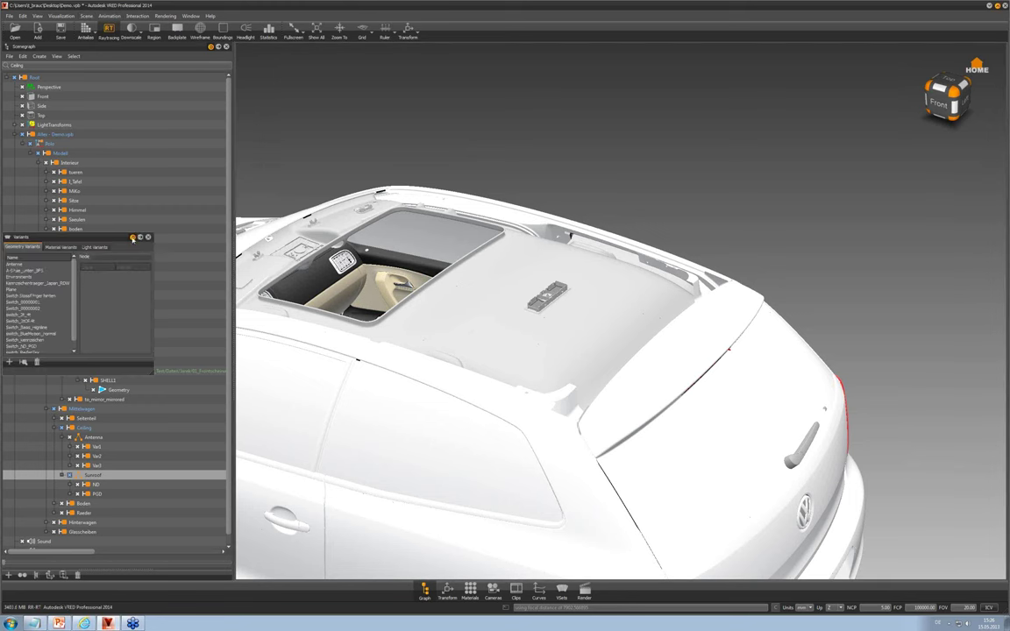
left_click_drag(125, 239, 583, 245)
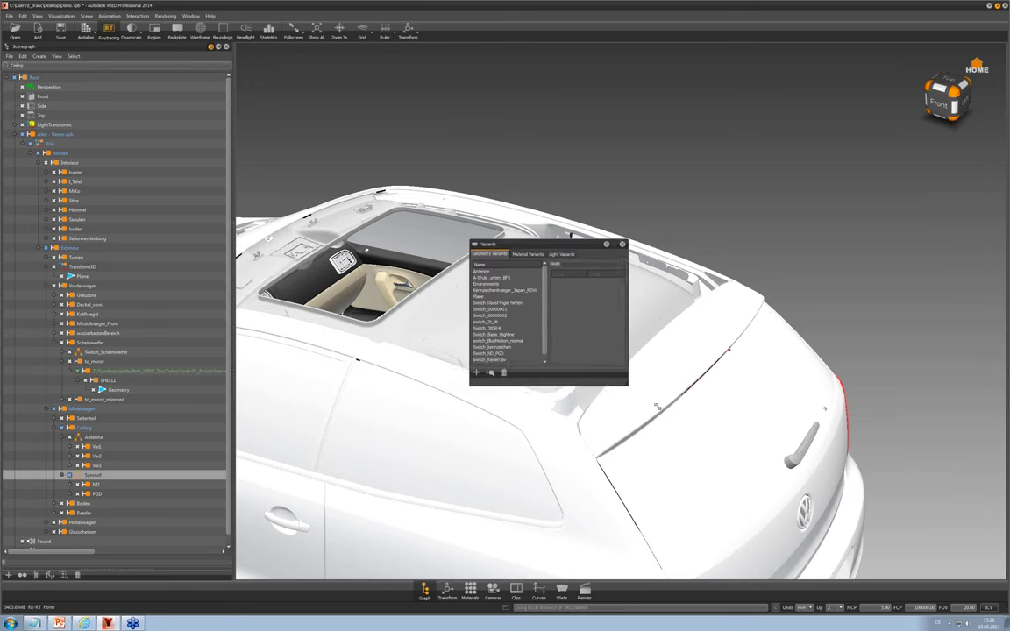
left_click_drag(621, 379, 760, 479)
Create geometry variants for all switch nodes, clear the window from the car's roof and list the Antenna variant's states
right_click(500, 385)
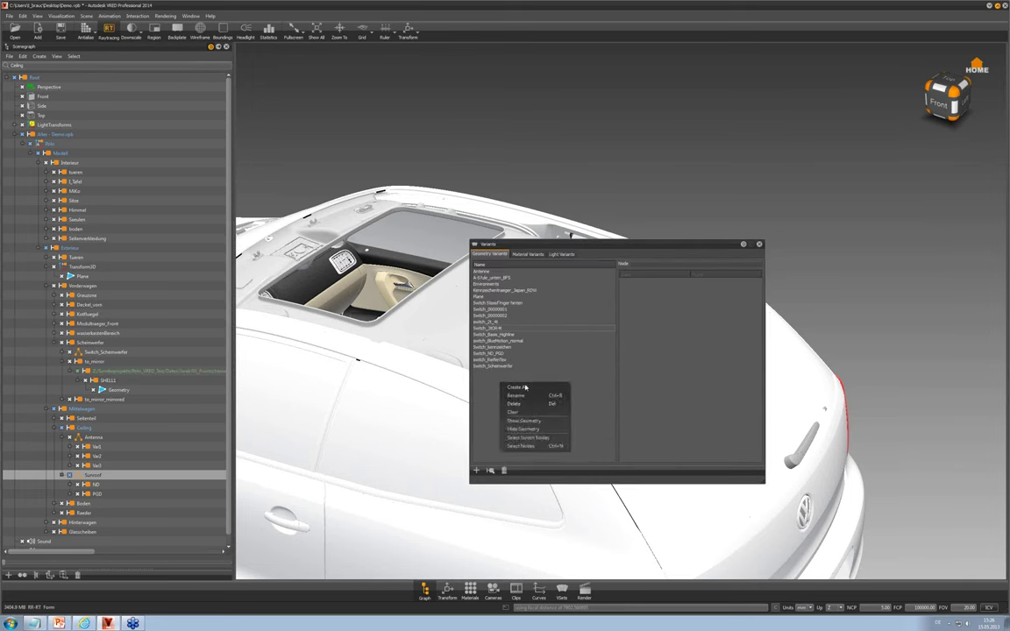
left_click(529, 388)
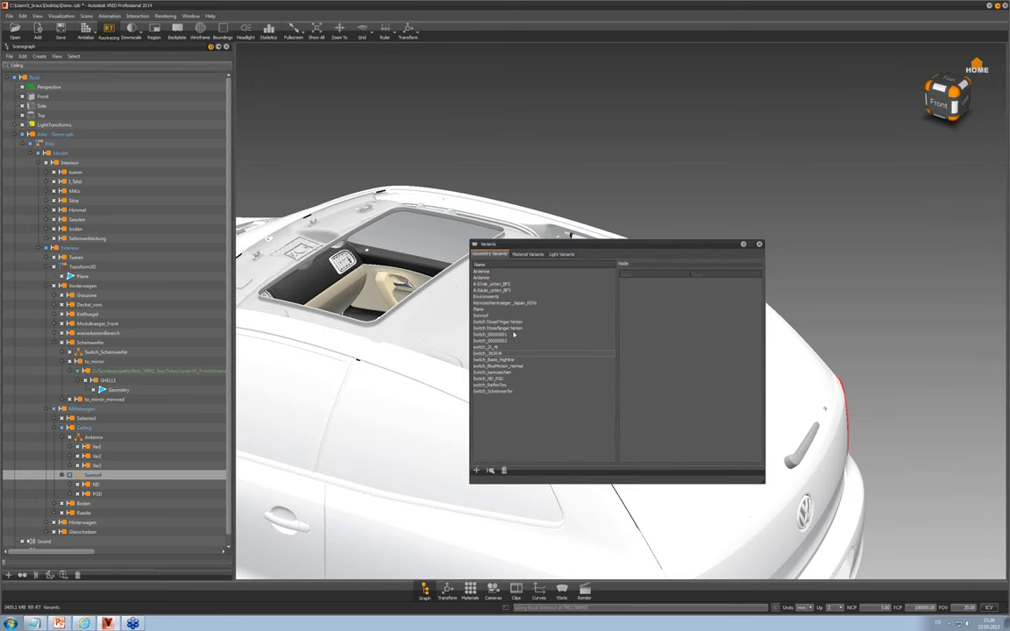
left_click_drag(596, 247, 807, 196)
left_click(709, 220)
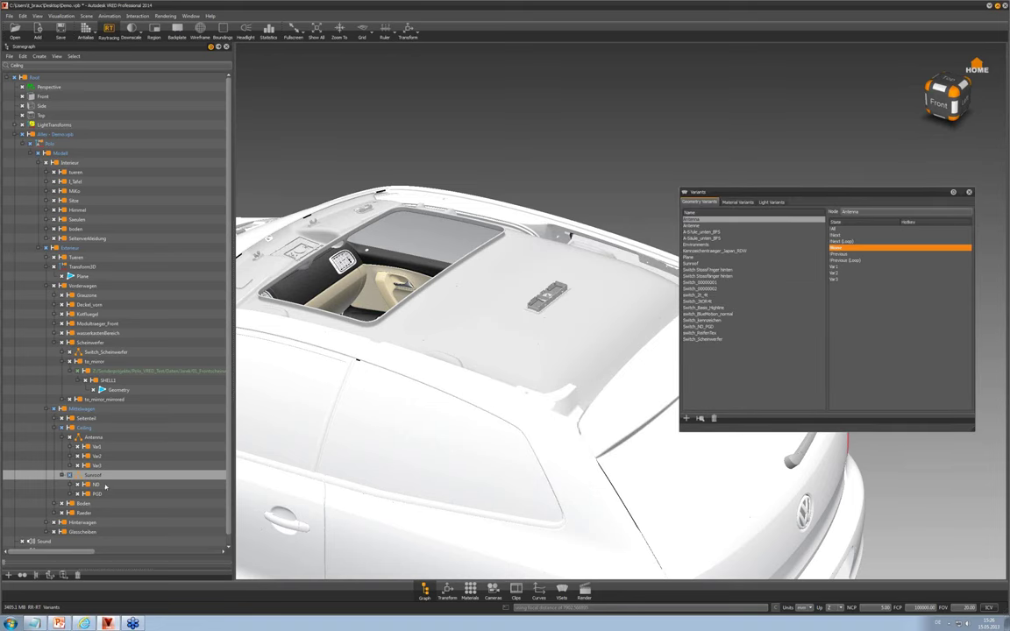
Switch the Sunroof variant back and forth between its ND and PGD states, ending on PGD
left_click(702, 264)
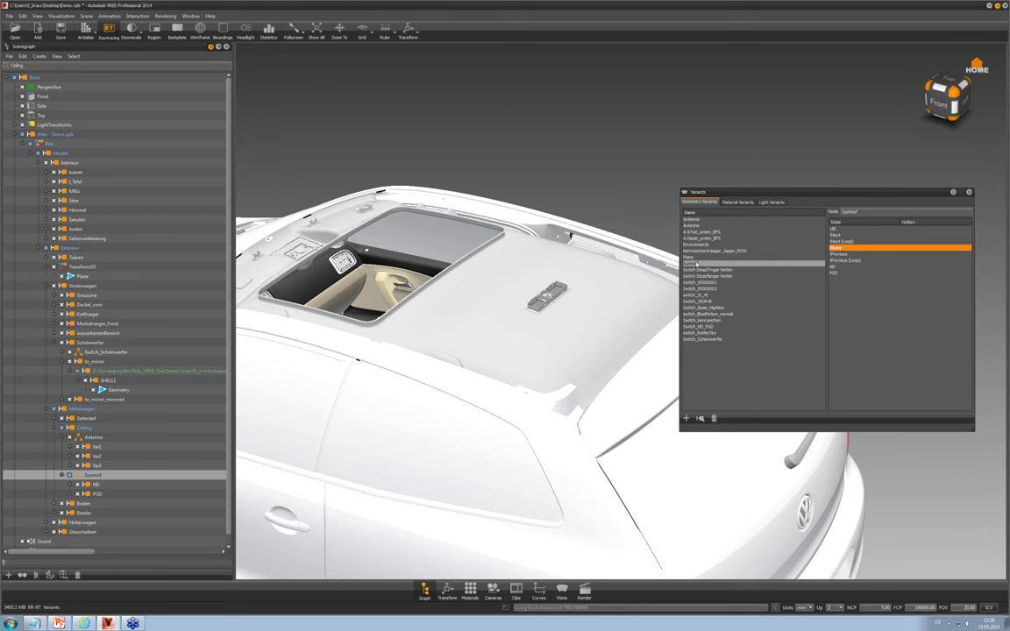
double_click(843, 267)
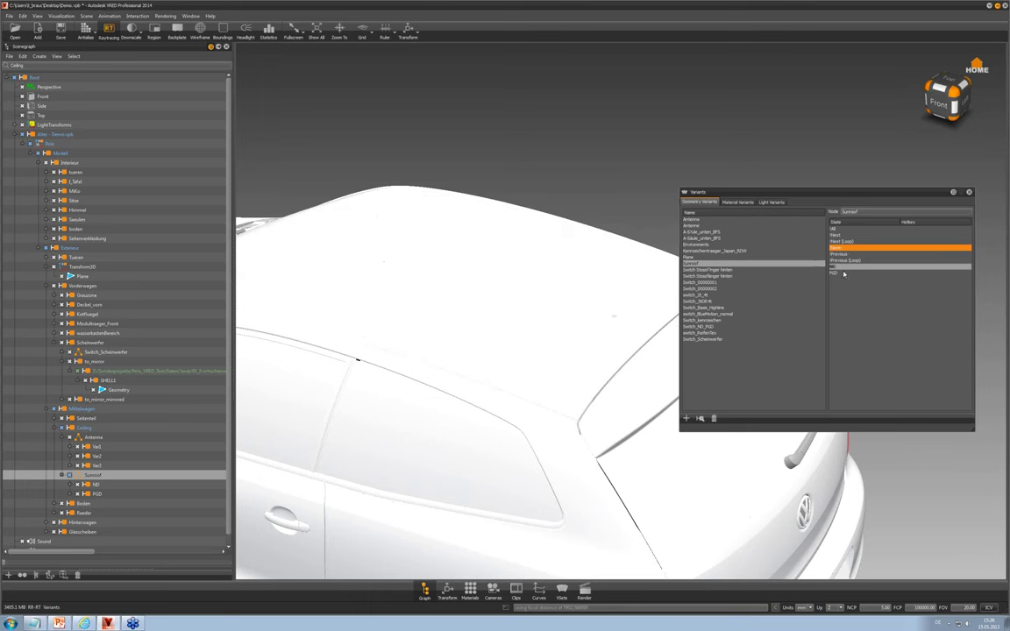
double_click(839, 272)
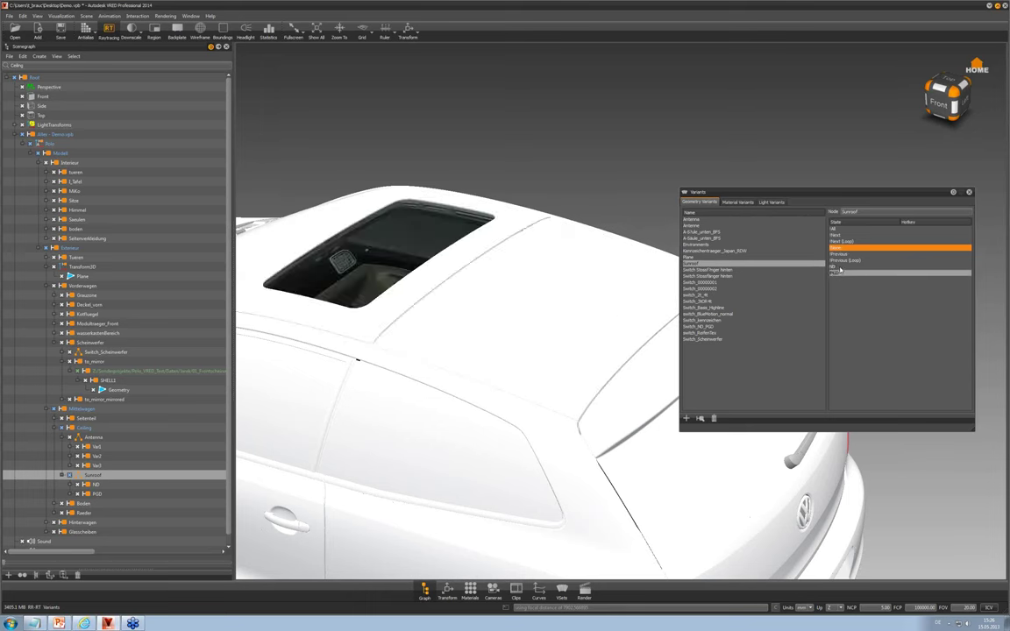
double_click(839, 269)
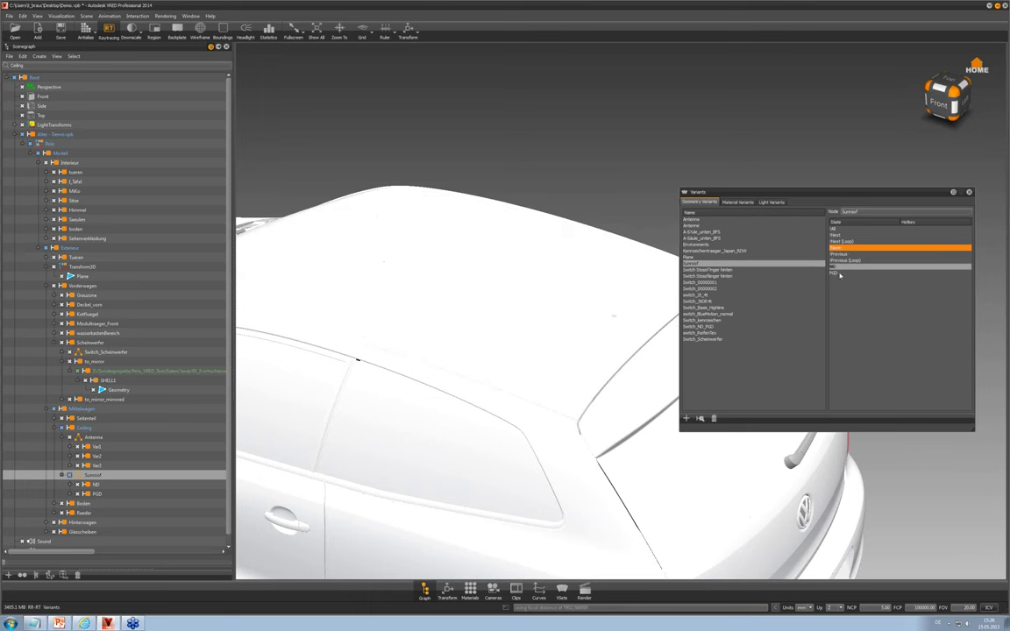
double_click(838, 273)
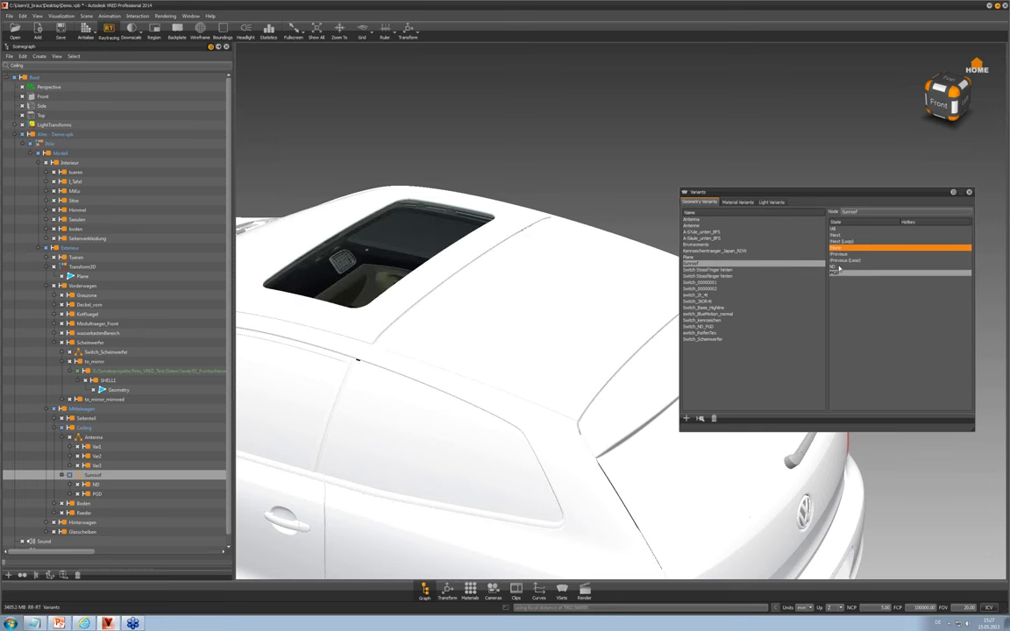
double_click(839, 267)
double_click(838, 273)
Switch the Antenna variant through Var1 and Var3 and leave it on Var2, viewing the rear of the roof
left_click_drag(485, 356, 480, 347)
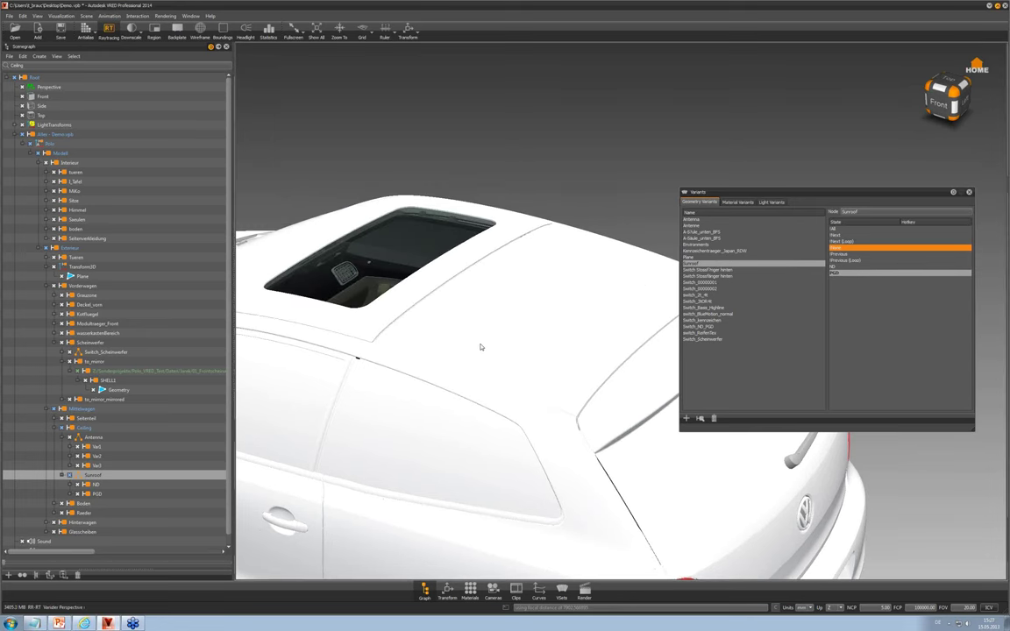
left_click(702, 220)
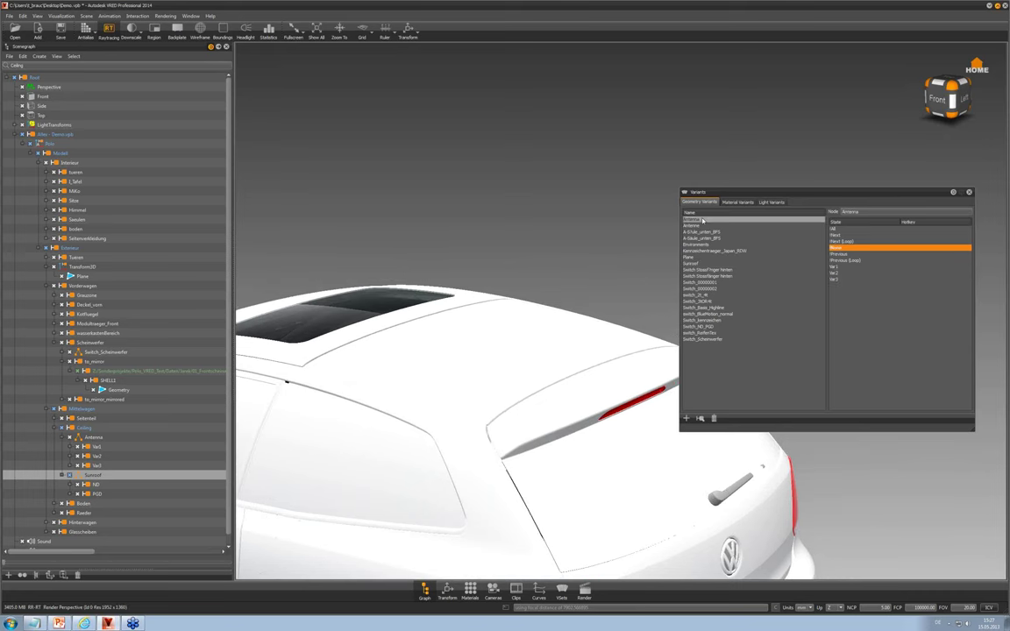
left_click(841, 268)
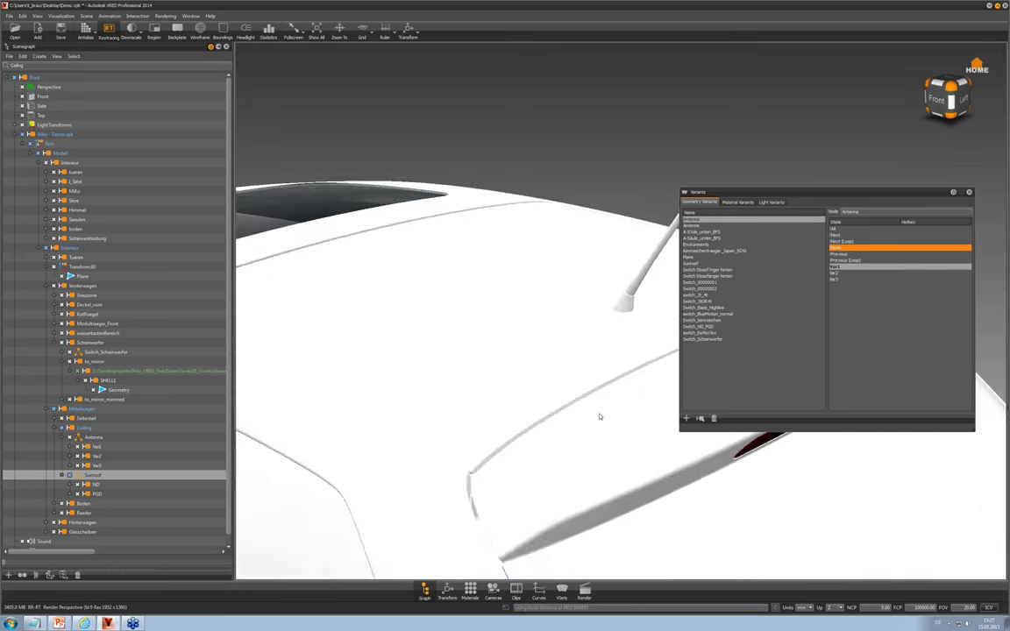
left_click(834, 273)
left_click(836, 279)
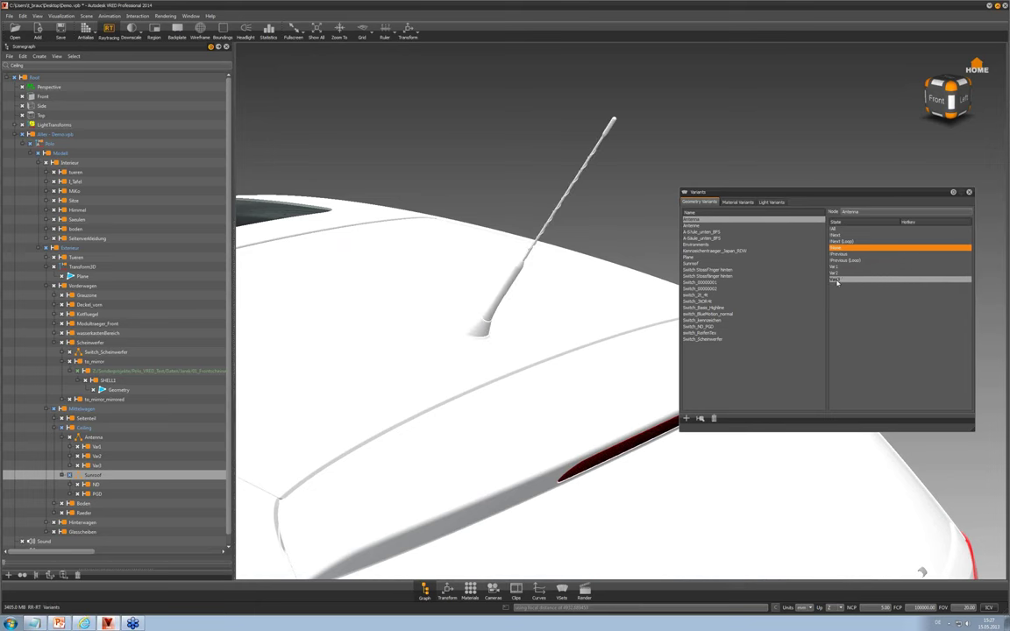
left_click(836, 273)
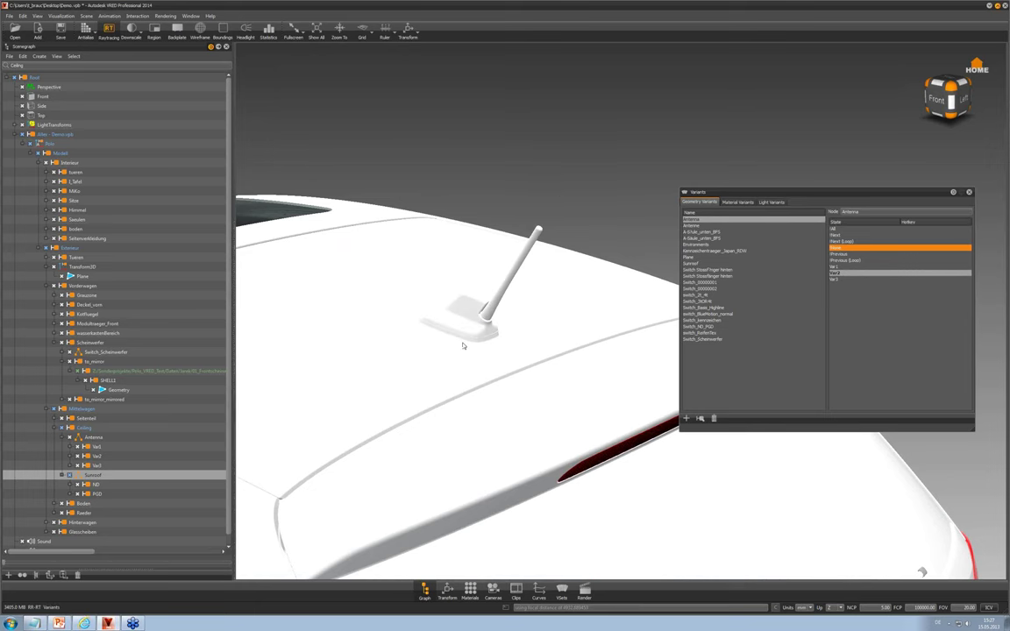
Open the Variant Sets window, enlarge it and place it beside the Variants window
left_click_drag(465, 347, 476, 396)
right_click_drag(471, 233, 496, 329)
middle_click_drag(496, 329, 602, 363)
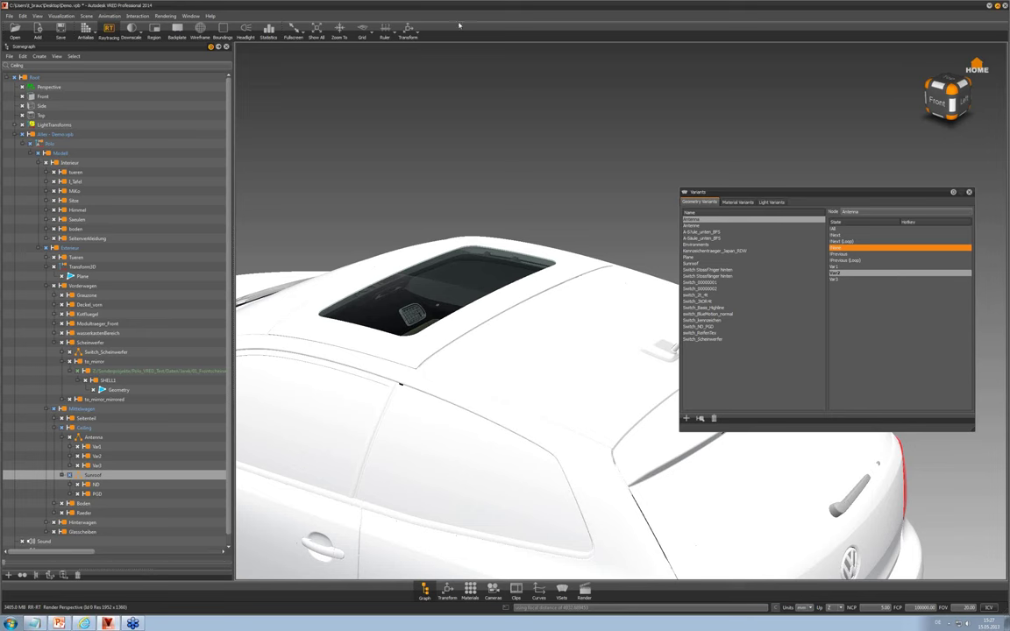
left_click(87, 17)
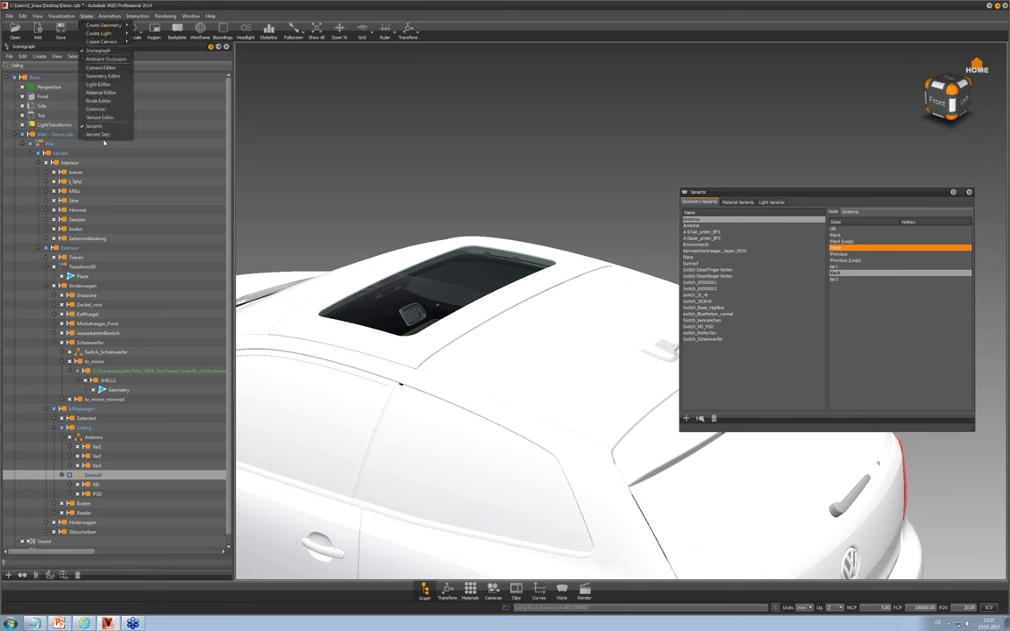
left_click(100, 134)
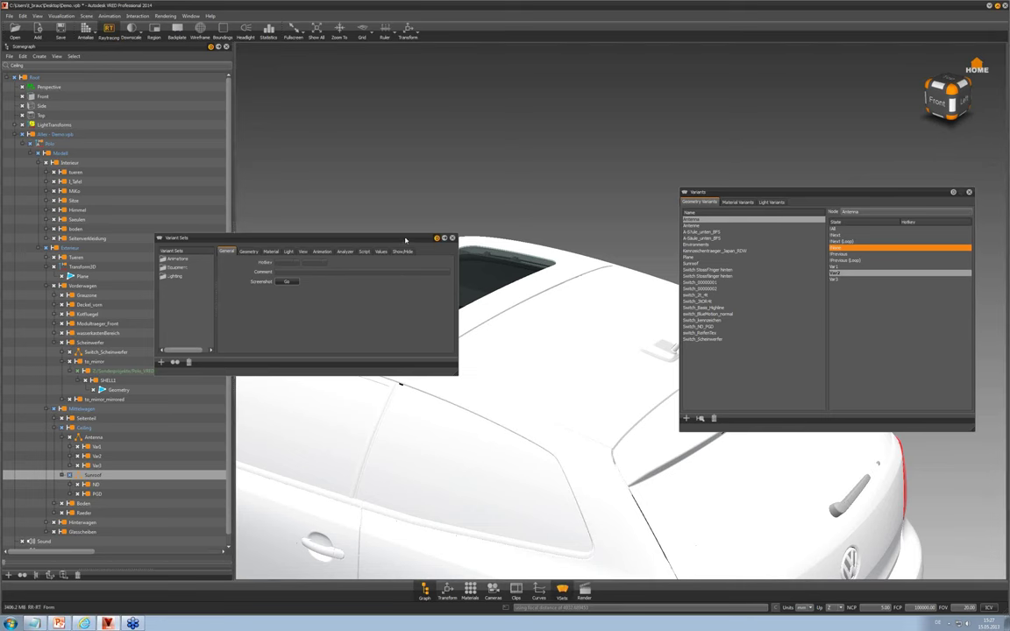
left_click_drag(405, 240, 420, 281)
left_click_drag(473, 413, 484, 461)
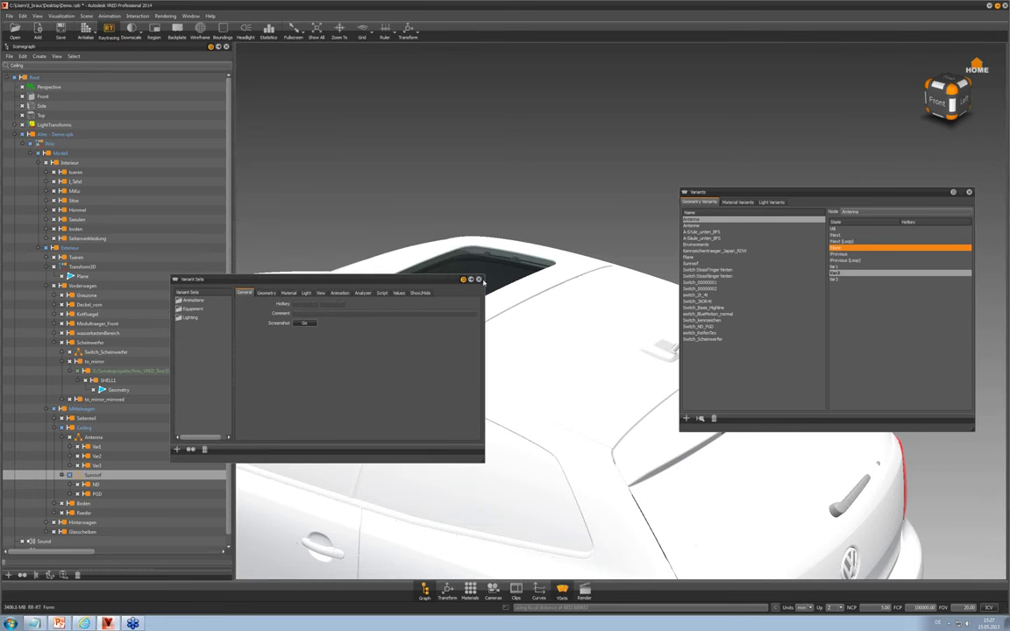
left_click_drag(420, 280, 556, 288)
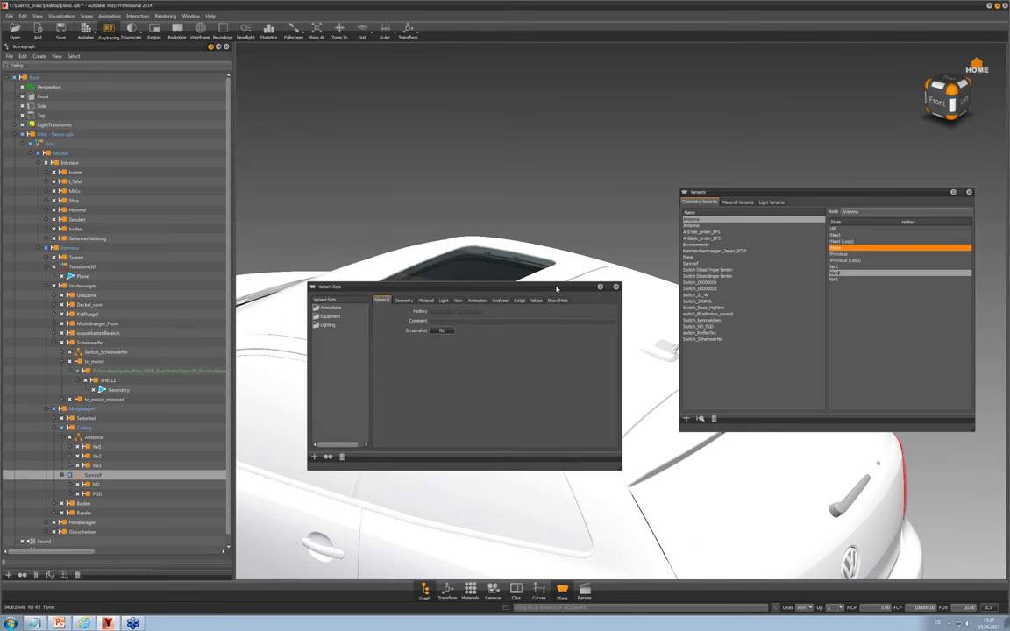
Create a new variant set named Variant1 and move the Variant Sets window away from the sunroof
right_click(323, 338)
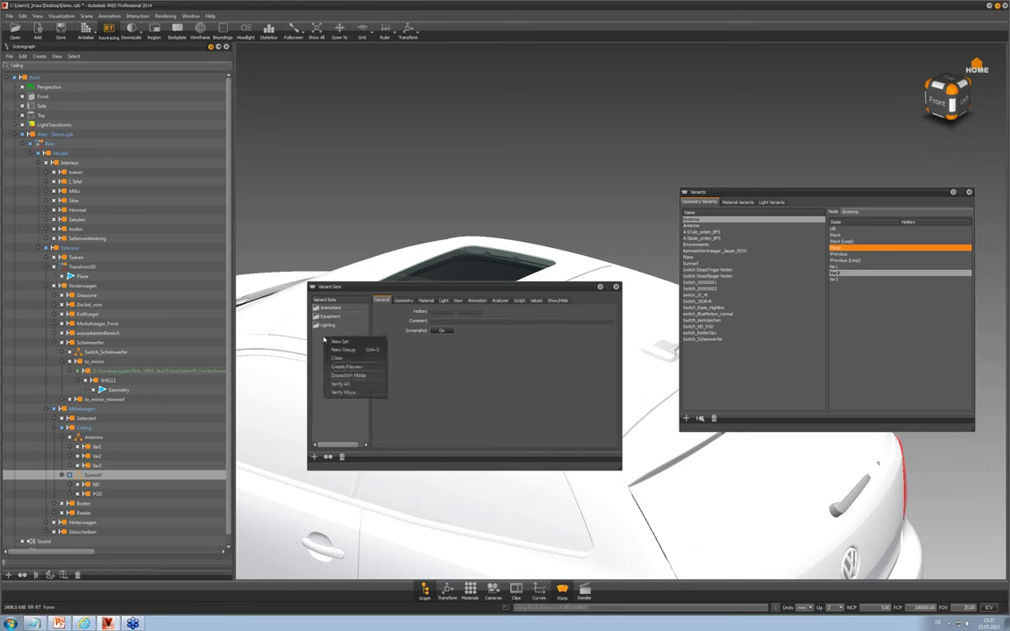
right_click(326, 337)
right_click(328, 338)
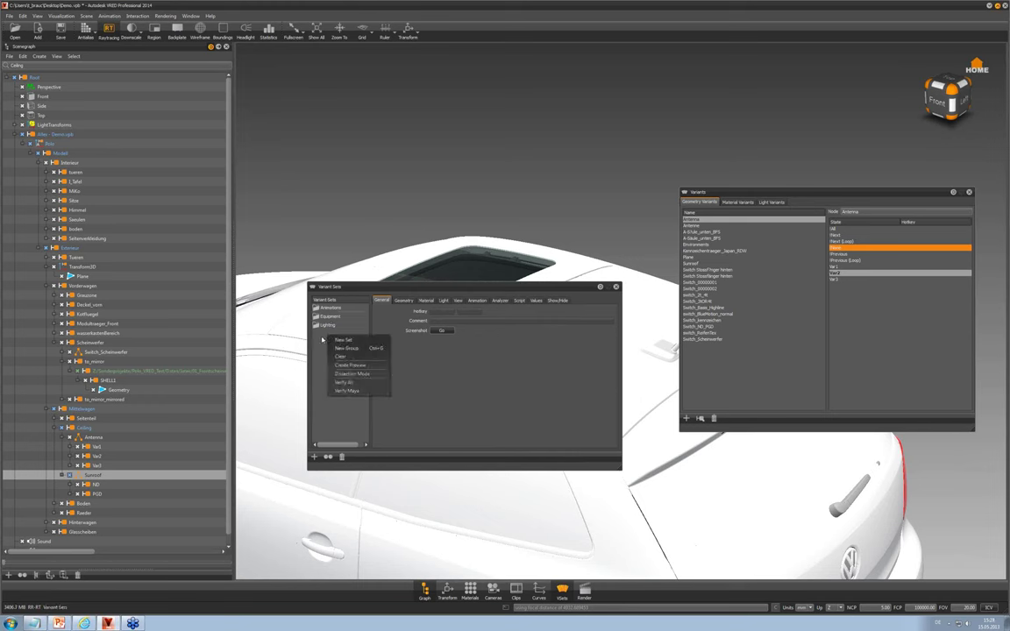
left_click(345, 340)
double_click(340, 334)
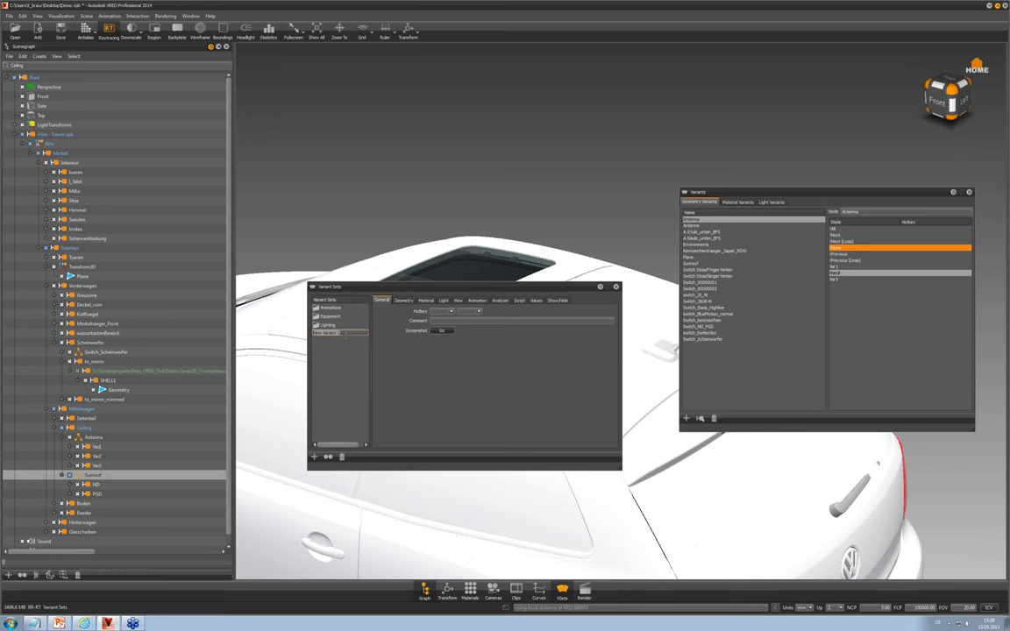
type("Aariant1")
key("Return")
left_click_drag(430, 293, 391, 331)
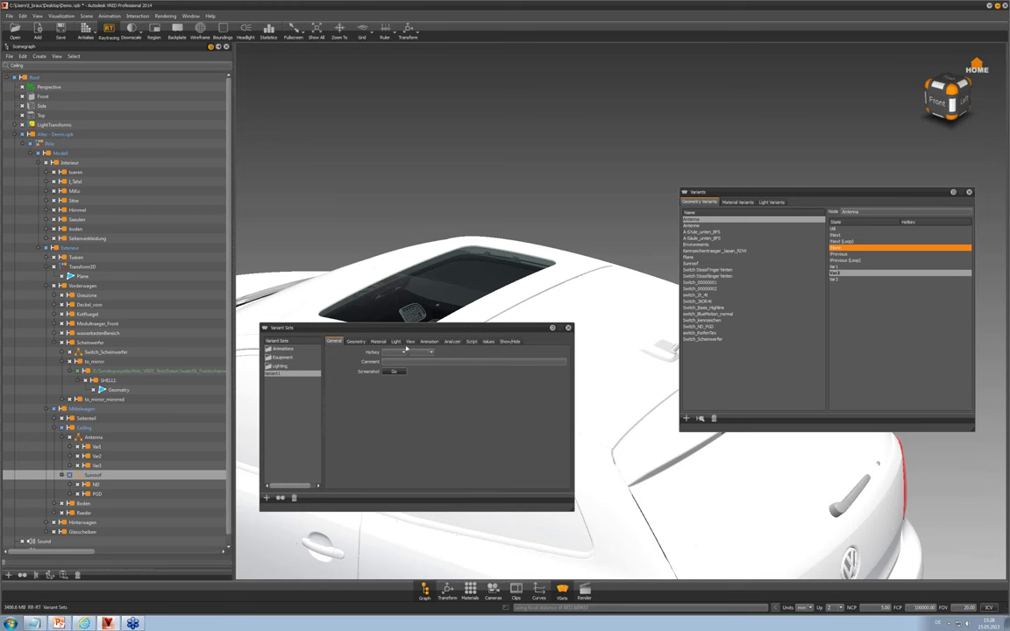
Add the Antenna variant's Var2 state and the Sunroof variant's PGD state to the geometry entries of Variant1
left_click(356, 342)
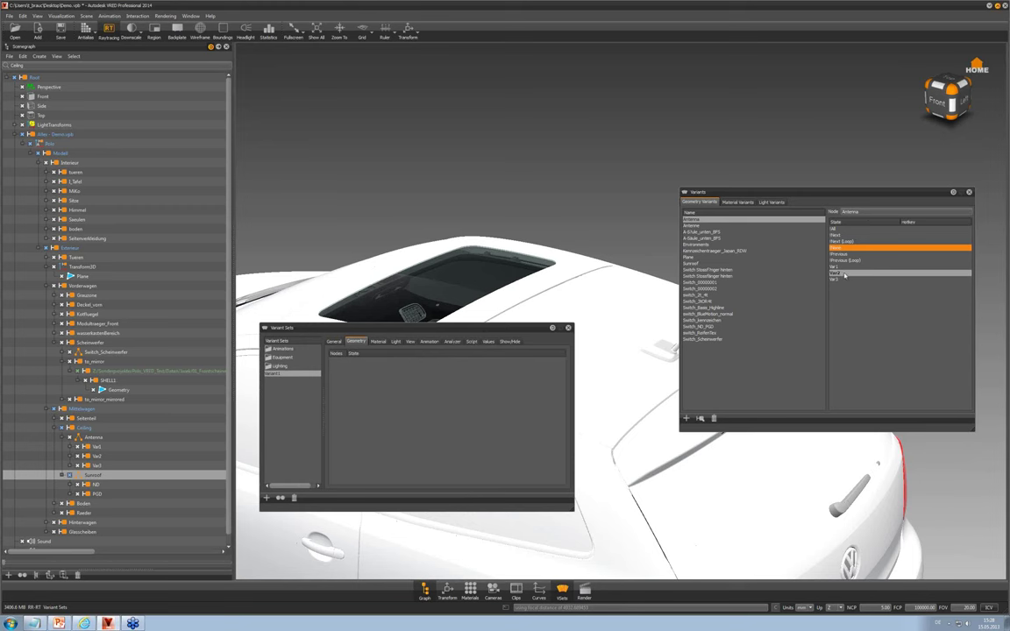
left_click(844, 275)
left_click_drag(370, 370, 370, 370)
left_click_drag(347, 353, 391, 353)
left_click(706, 263)
left_click_drag(845, 275, 362, 396)
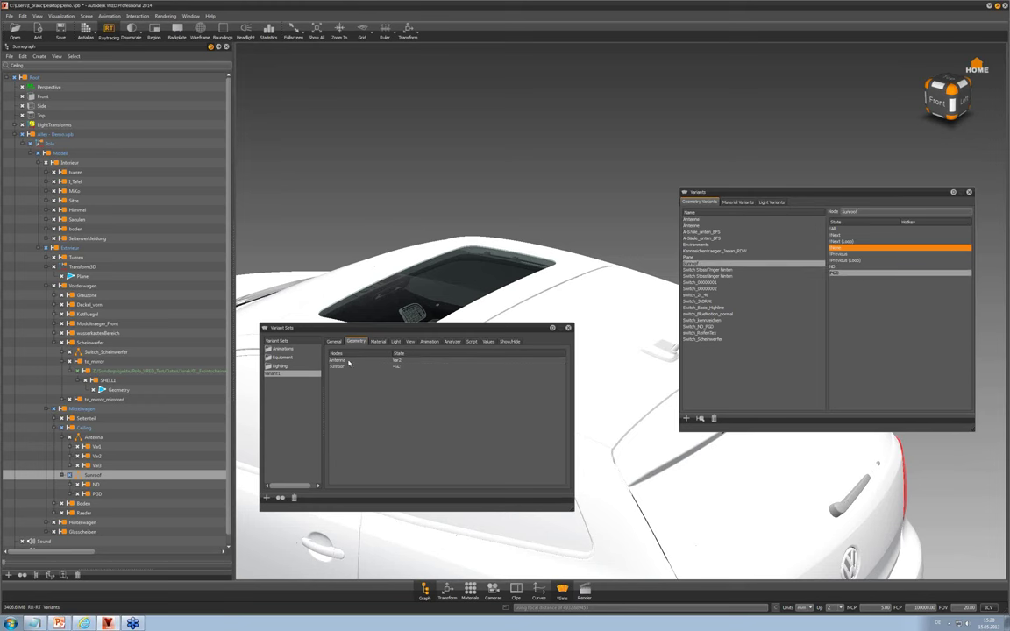
Duplicate the Variant1 set
right_click(273, 381)
left_click(279, 375)
key("ctrl+d")
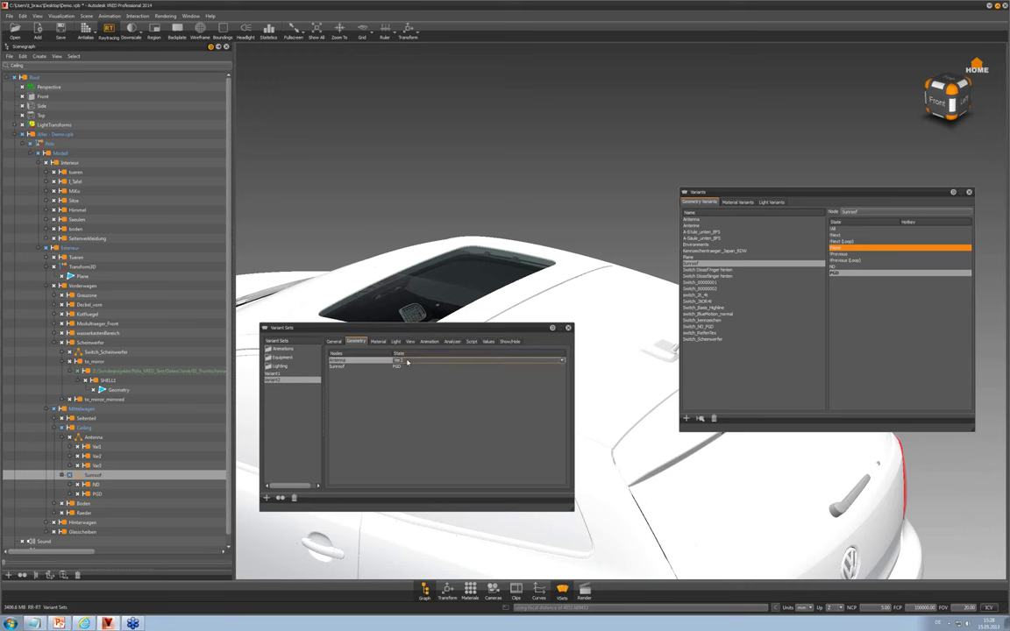
In the Variant2 set, change the Antenna state to Var1 and the Sunroof state to ND
double_click(408, 361)
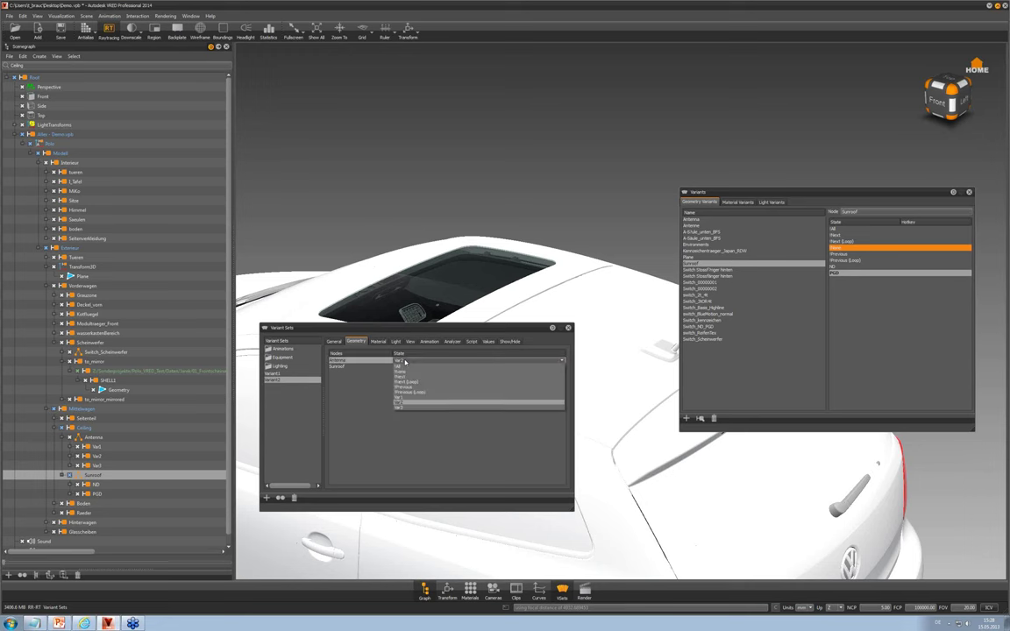
left_click(406, 403)
double_click(400, 366)
left_click(401, 368)
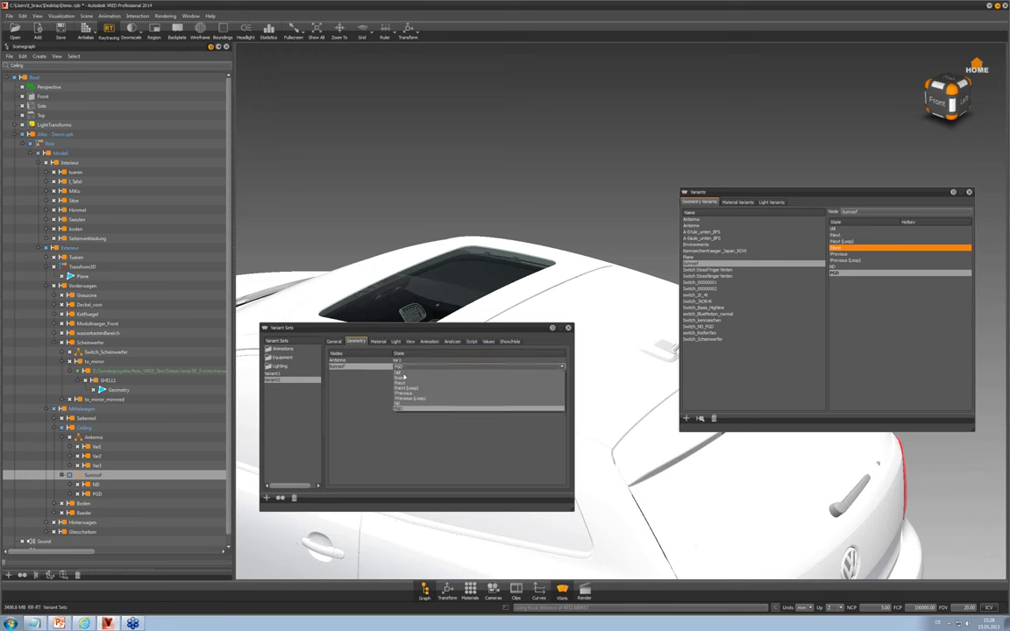
left_click(409, 386)
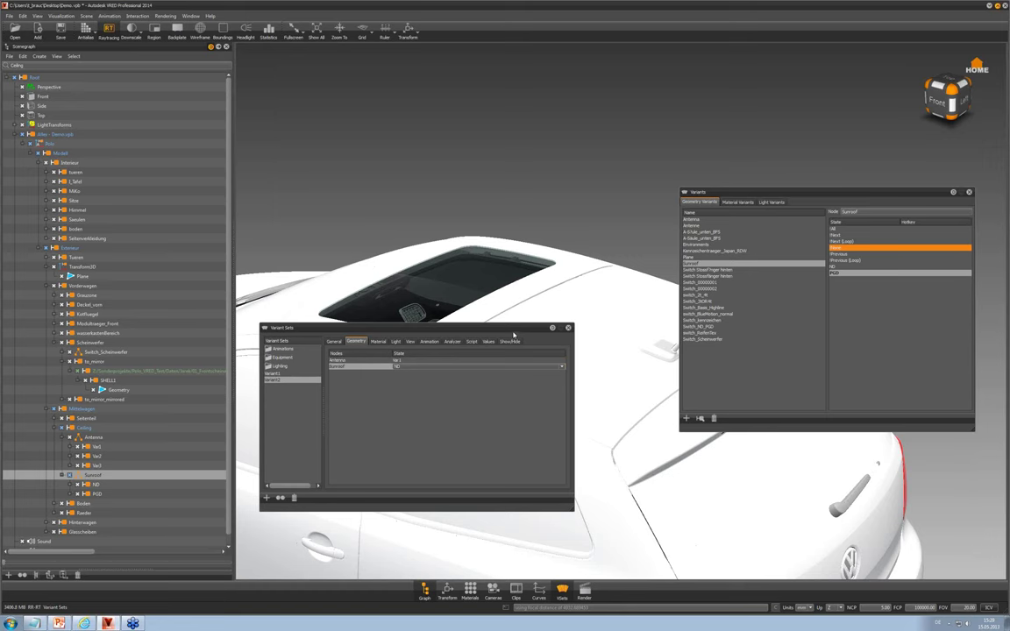
Clear the Variant Sets and Variants windows from the car's roof and apply the Variant2 set
left_click_drag(512, 330, 326, 352)
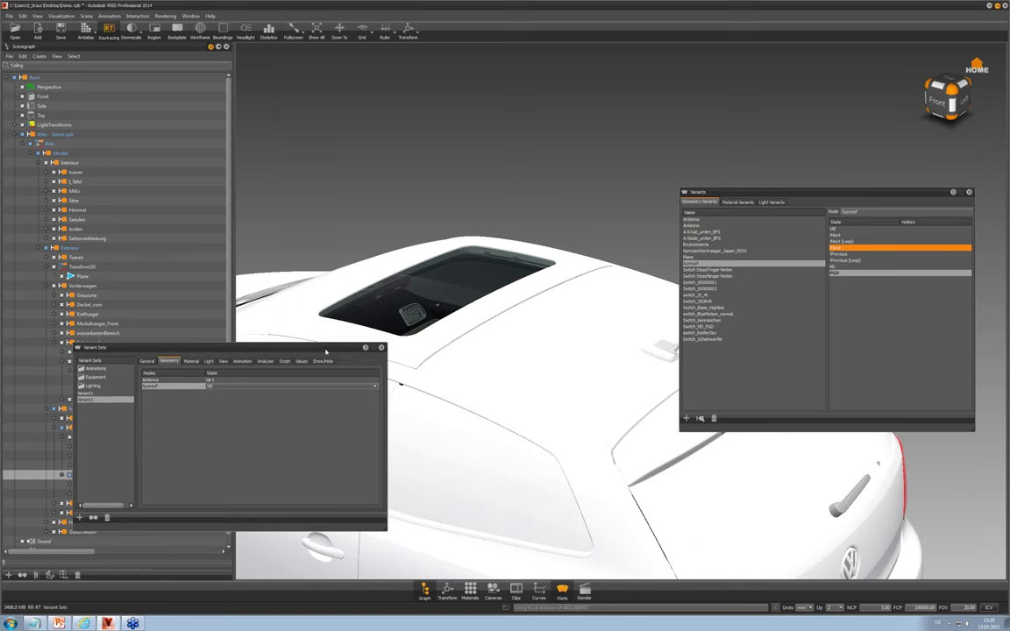
left_click(98, 394)
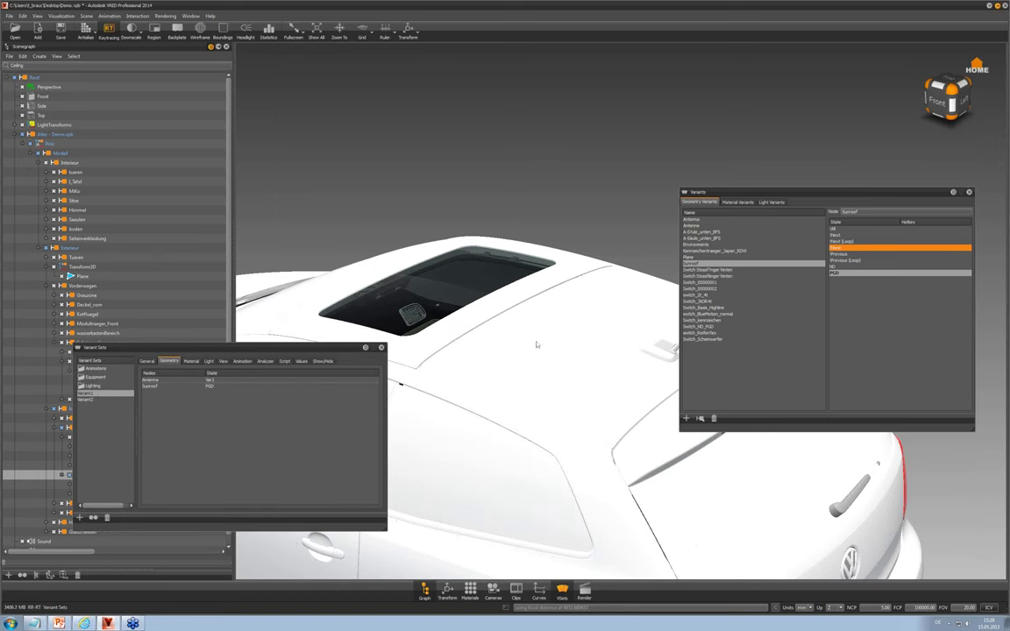
scroll(589, 394, "down", 1)
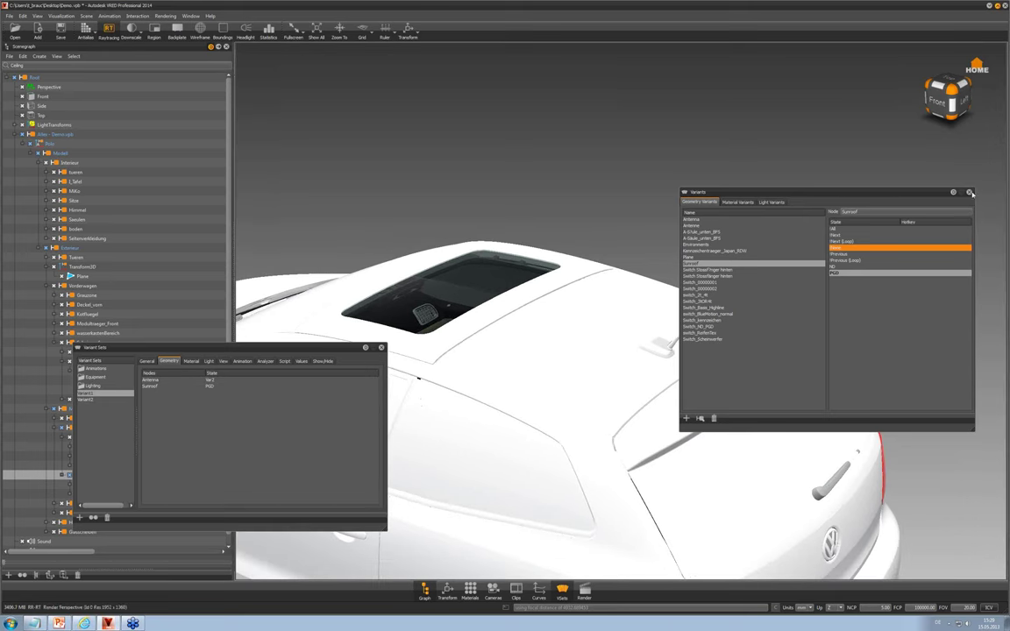
left_click(968, 192)
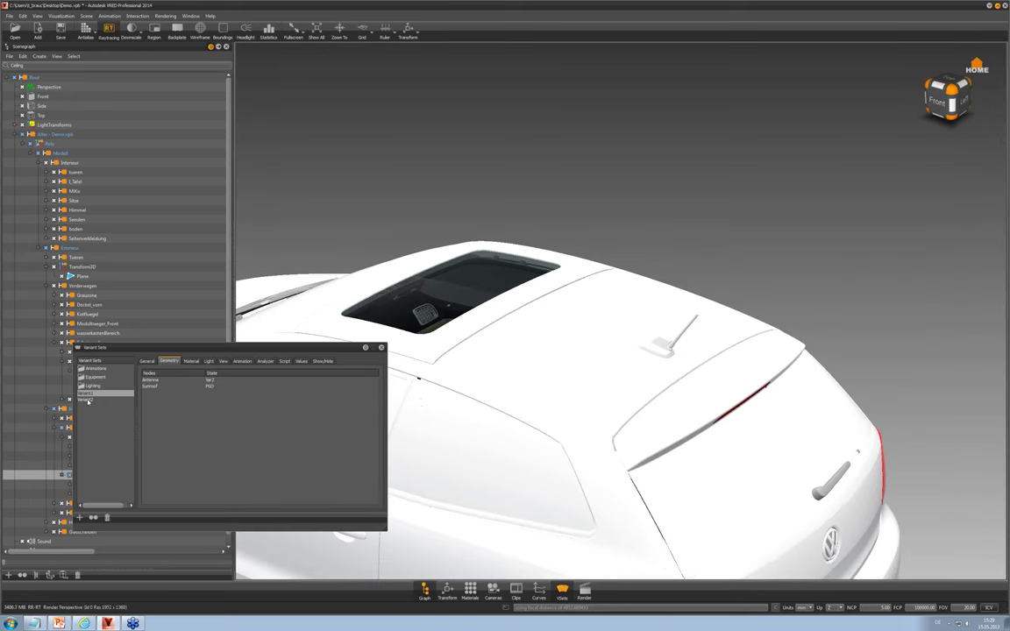
double_click(88, 399)
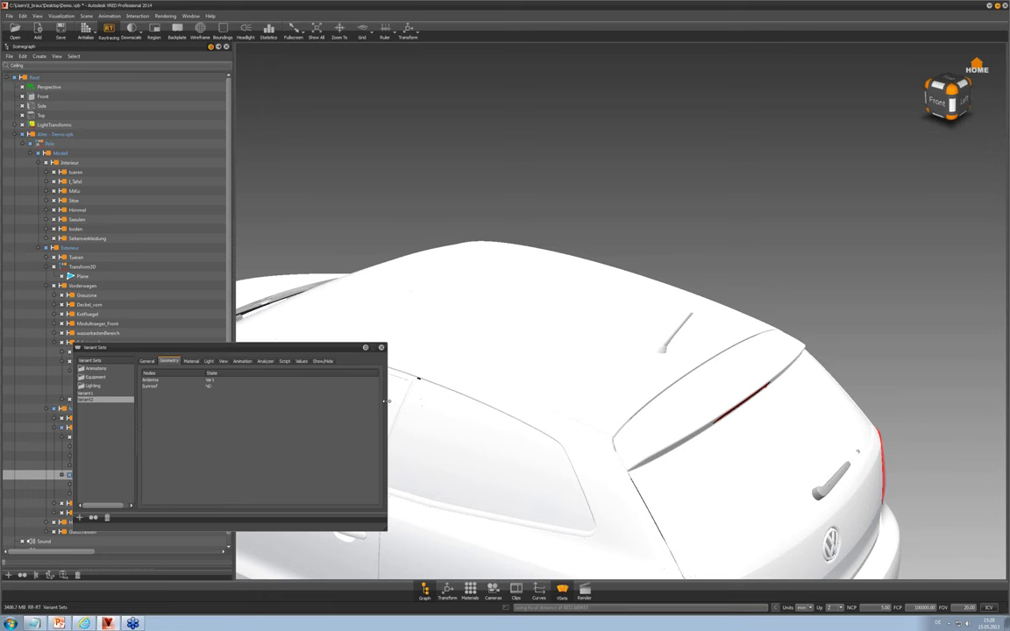
Narrow the Variant Sets window and look through the material, light, view and animation entries of Variant2
left_click_drag(386, 402, 328, 401)
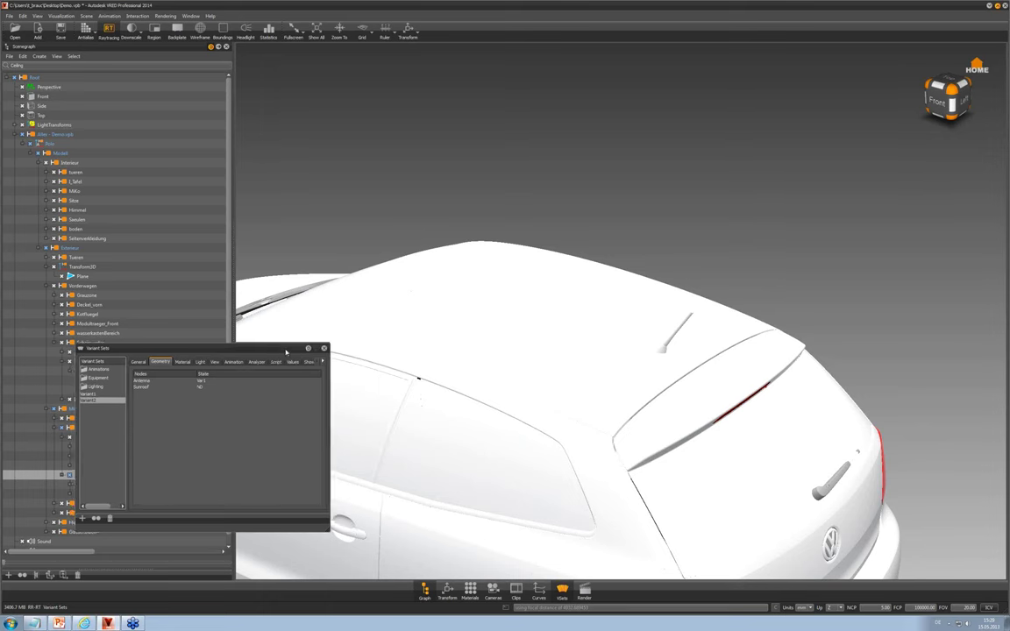
left_click_drag(267, 350, 457, 376)
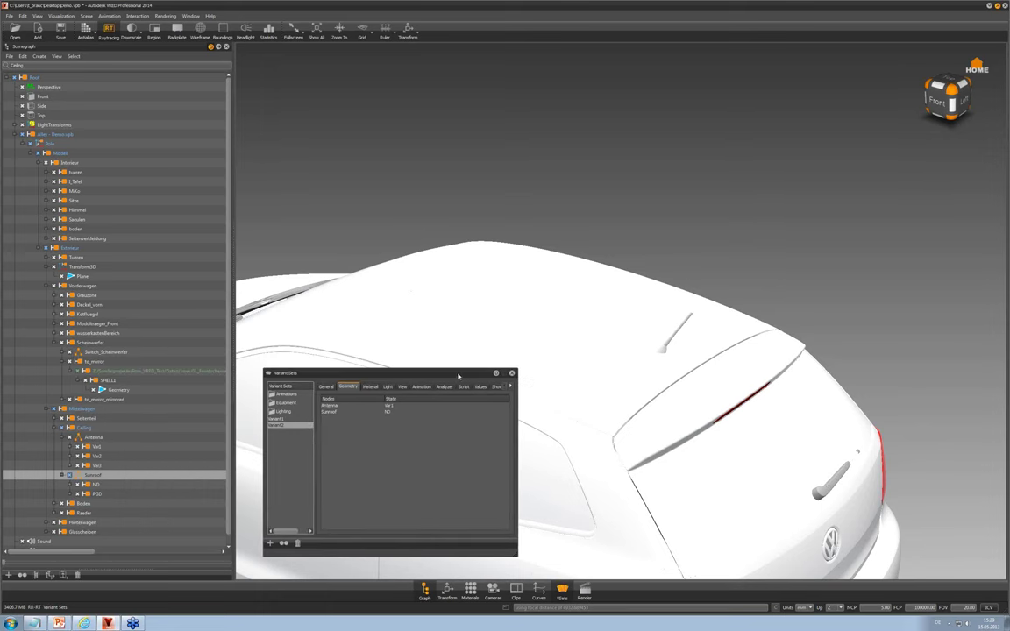
left_click(370, 387)
left_click(387, 387)
left_click(402, 388)
left_click(420, 387)
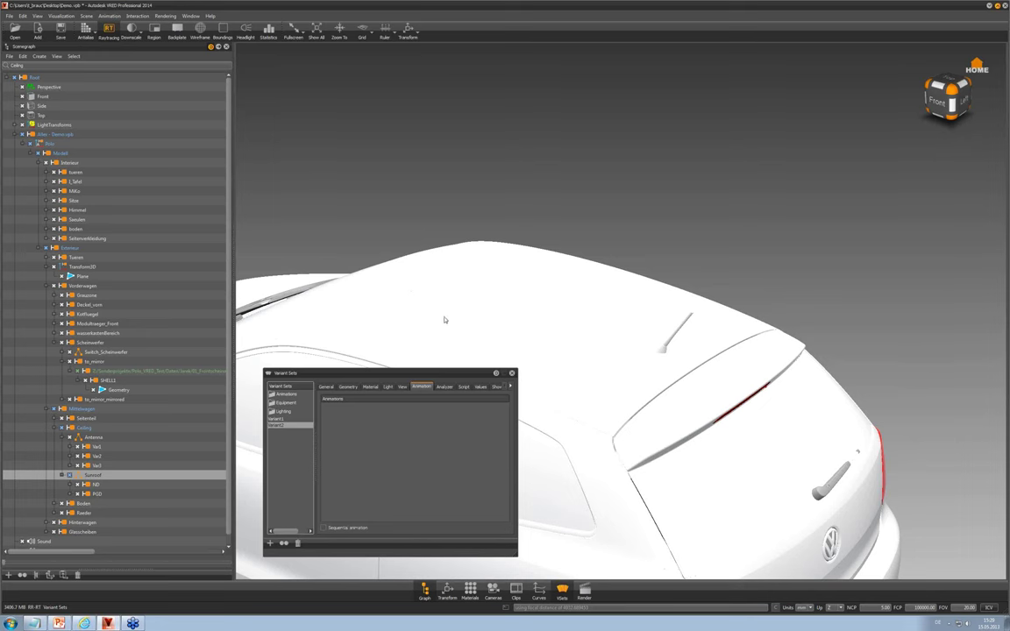
Bring the whole car into view, expand the Animations group of variant sets and run the Fahrertuer set
left_click_drag(498, 324, 648, 460)
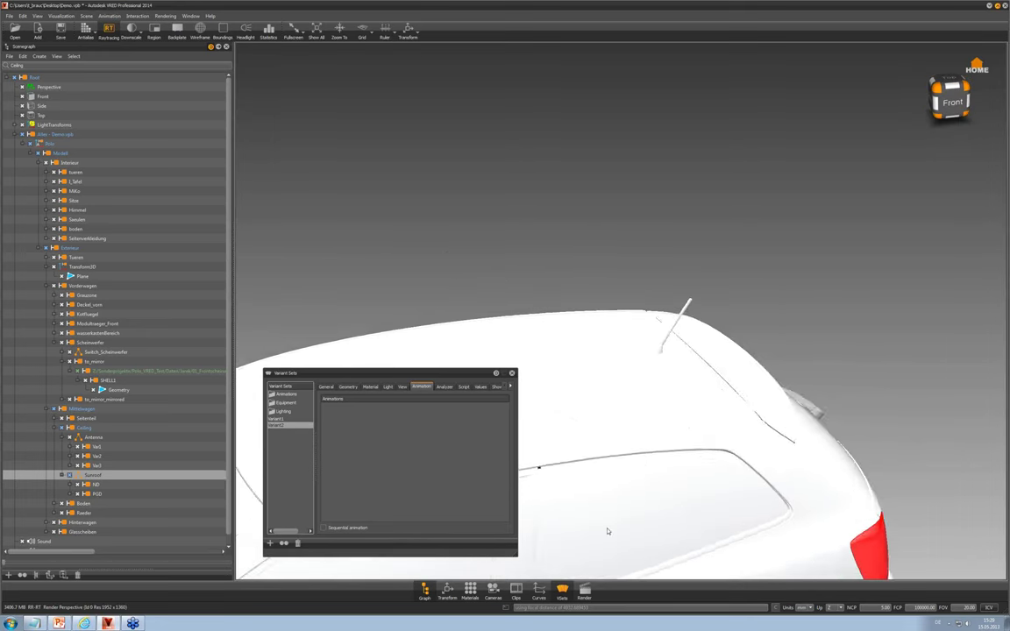
double_click(296, 396)
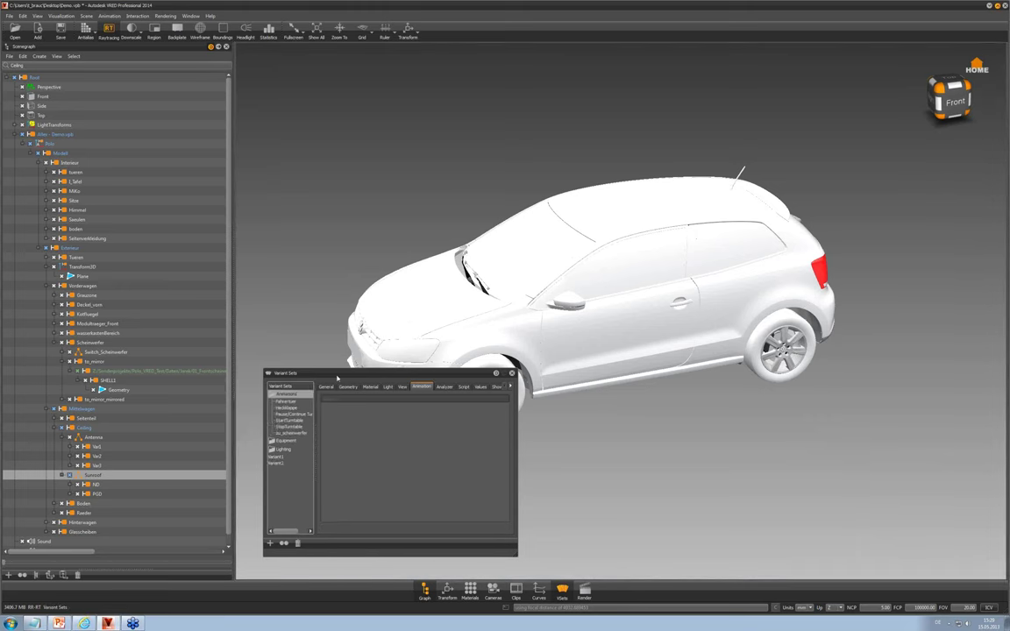
left_click_drag(368, 372, 239, 368)
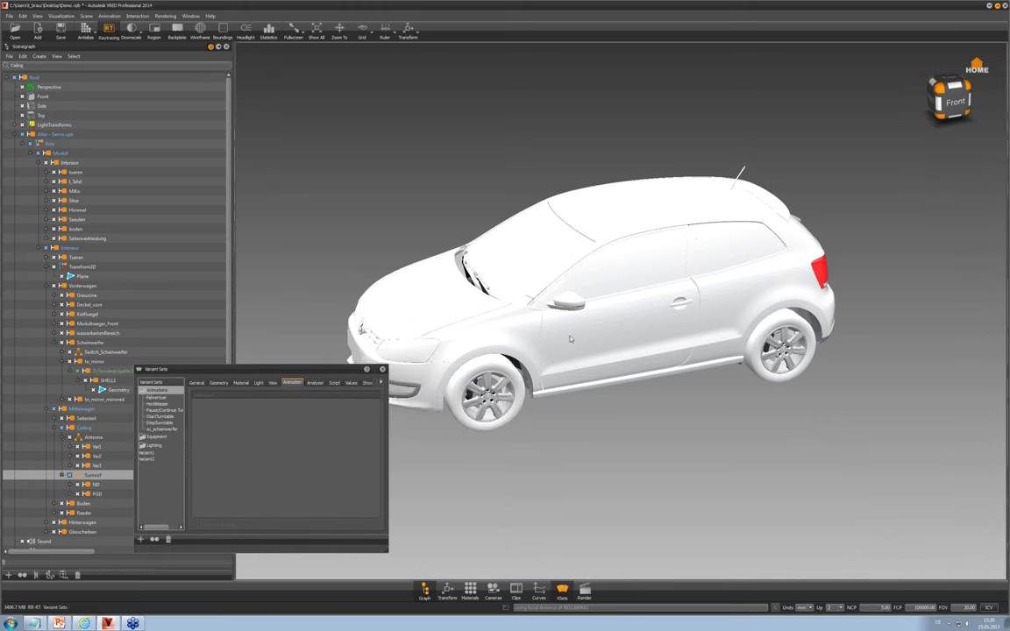
left_click(156, 398)
double_click(156, 398)
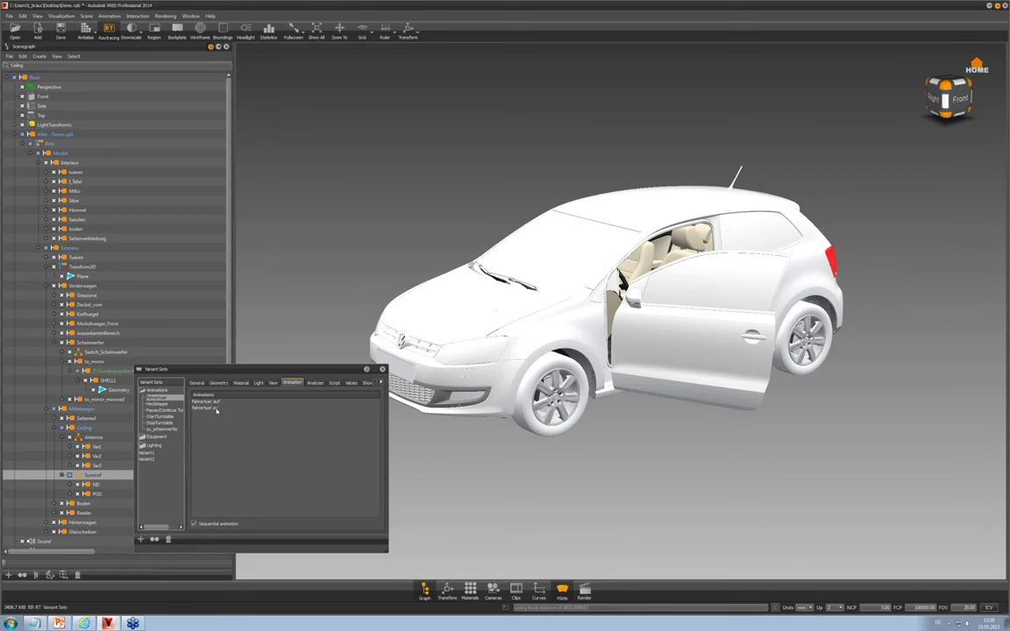
Look through the light, material, view, animation and geometry entries of the Fahrertuer set
left_click(258, 383)
left_click(245, 383)
left_click(271, 383)
left_click(289, 383)
left_click(222, 383)
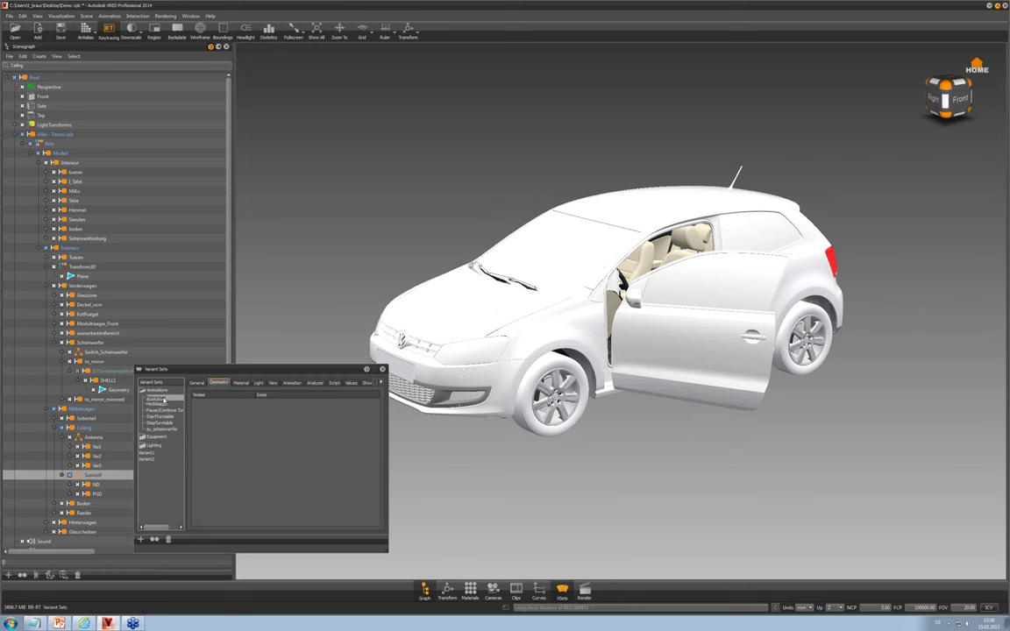
Run the Fahrertuer set once more and the Heckklappe set twice
double_click(163, 400)
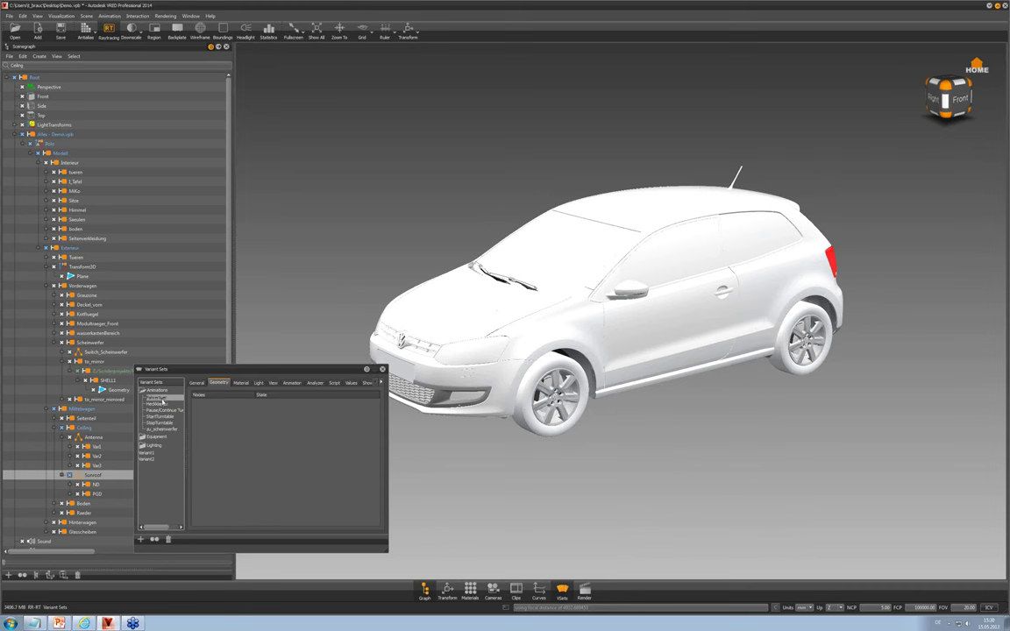
double_click(158, 403)
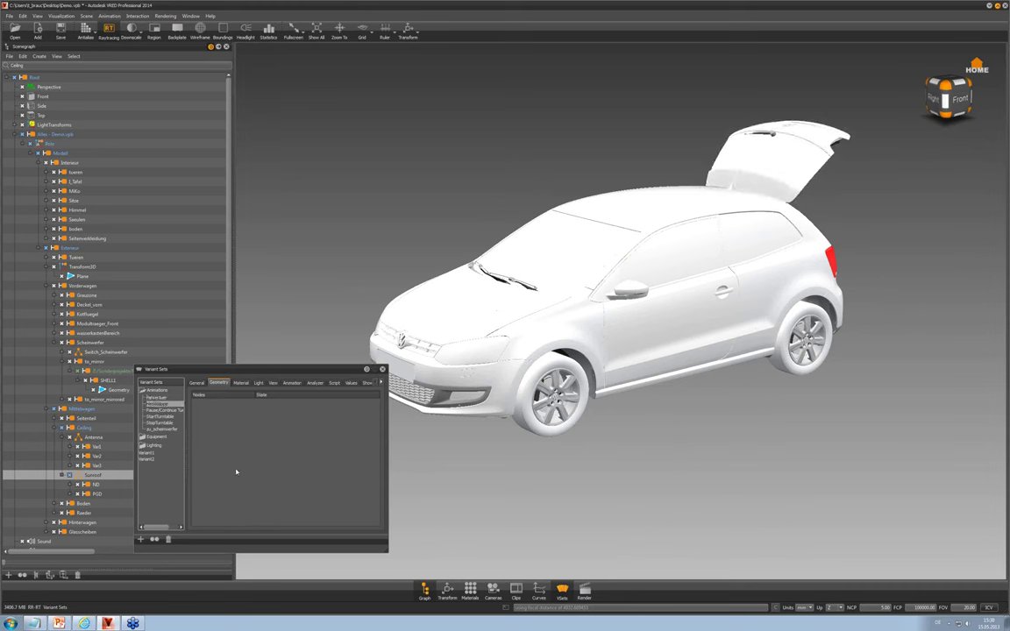
double_click(163, 404)
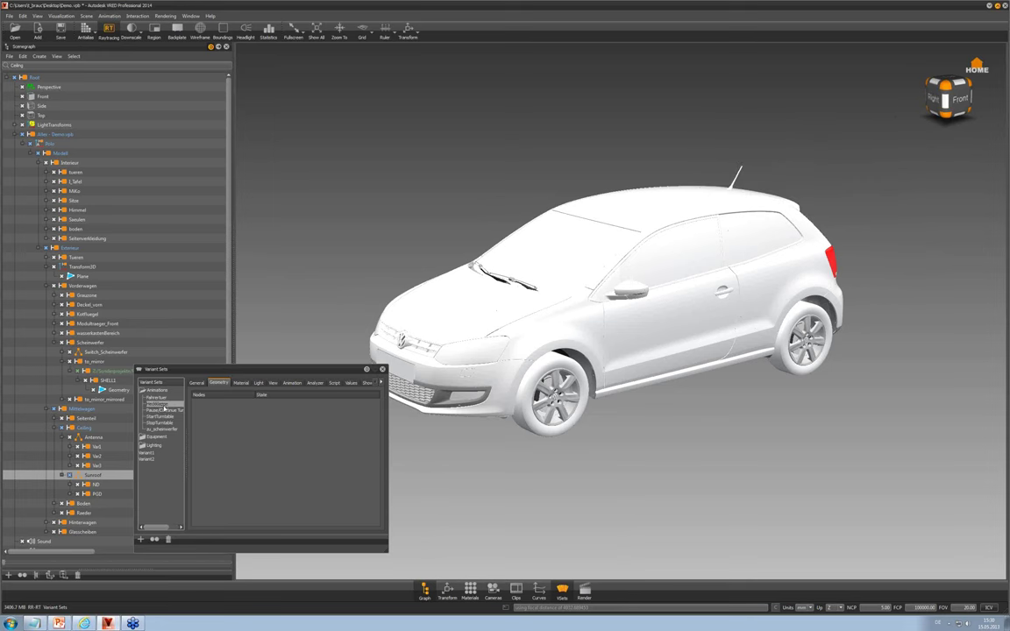
Close the Variant Sets window and view the car larger from its front quarter
left_click(382, 368)
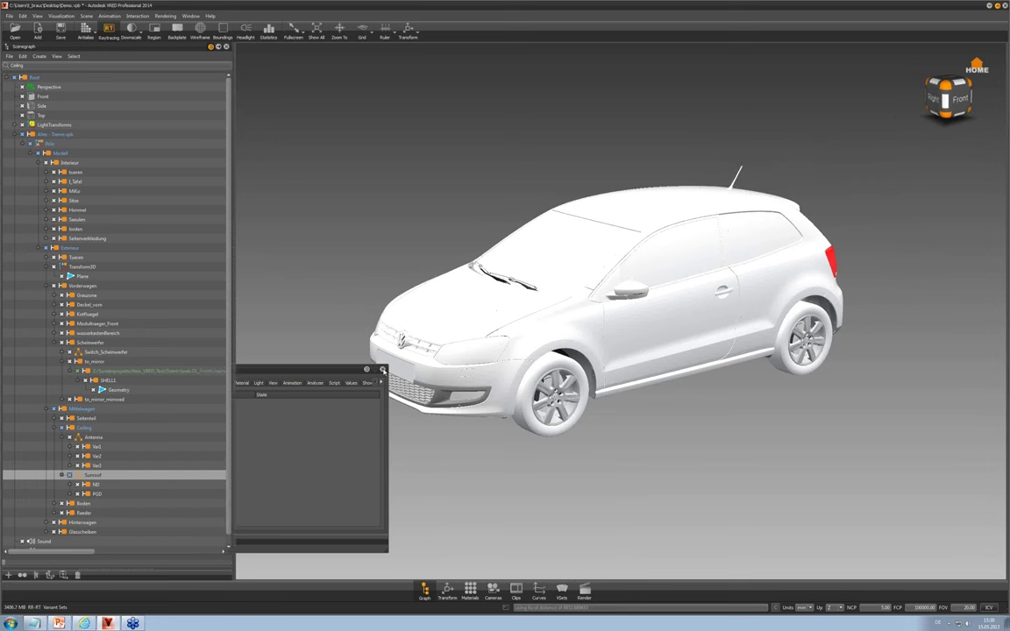
left_click_drag(489, 444, 528, 421)
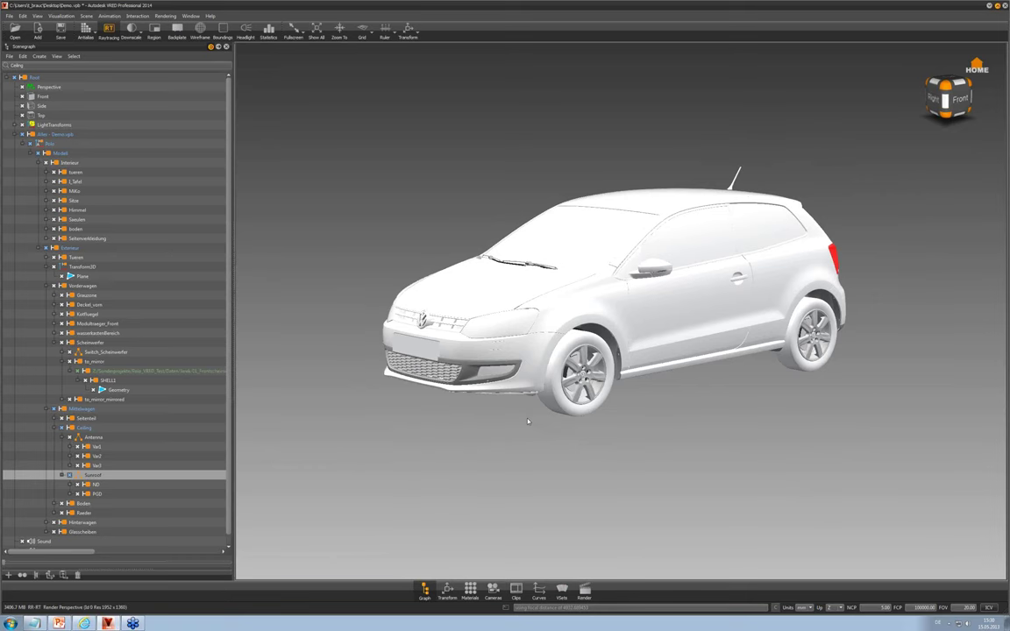
right_click_drag(528, 421, 647, 383)
middle_click_drag(643, 357, 642, 374)
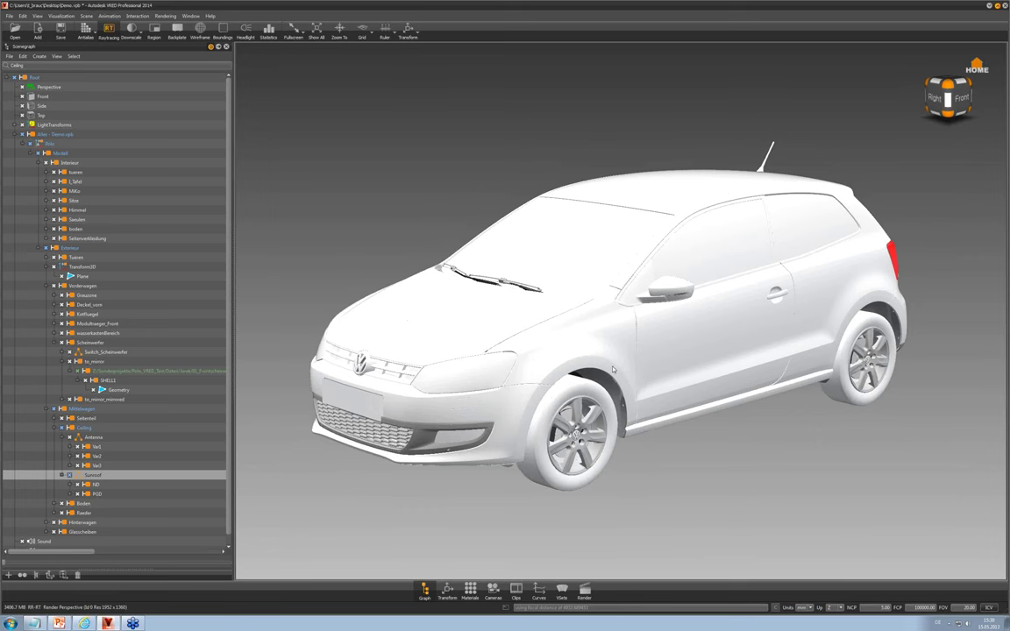
left_click_drag(555, 443, 565, 431)
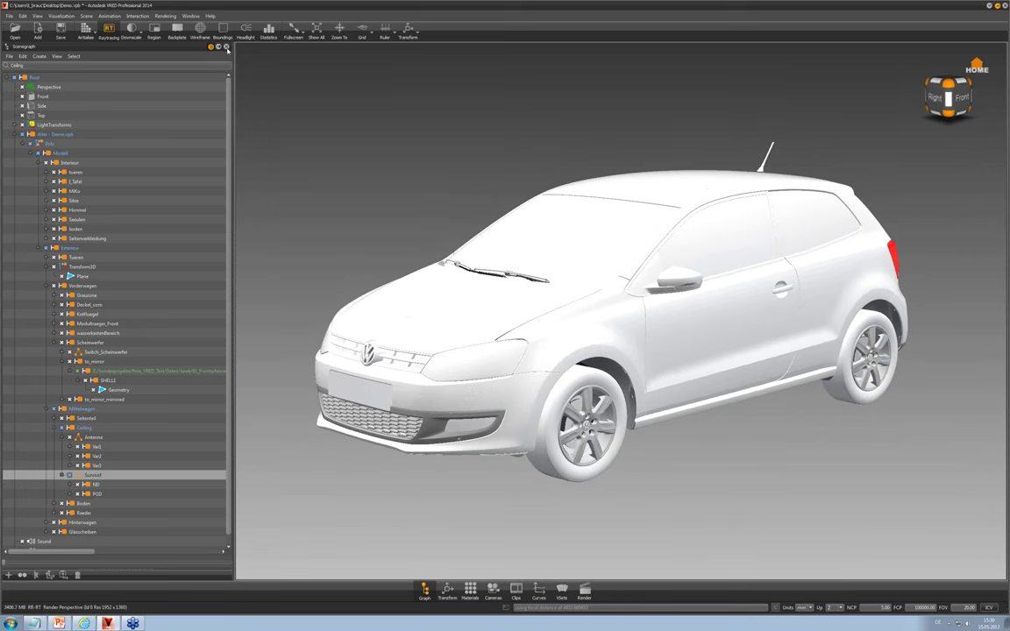
Open the Material Editor, dock it beside the viewport and fit the whole car into the remaining view
left_click(470, 589)
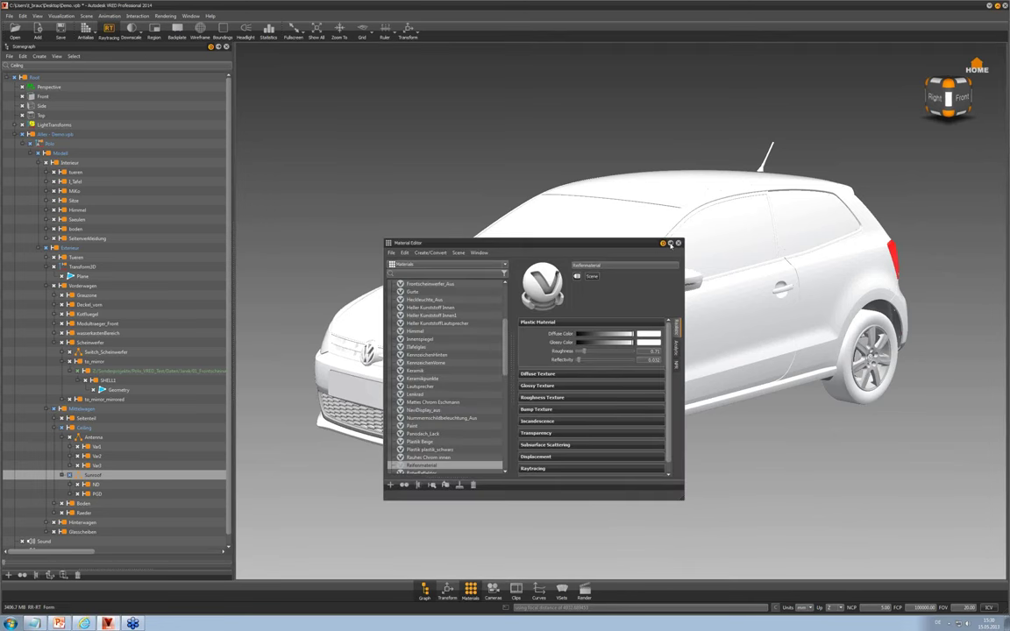
left_click(671, 244)
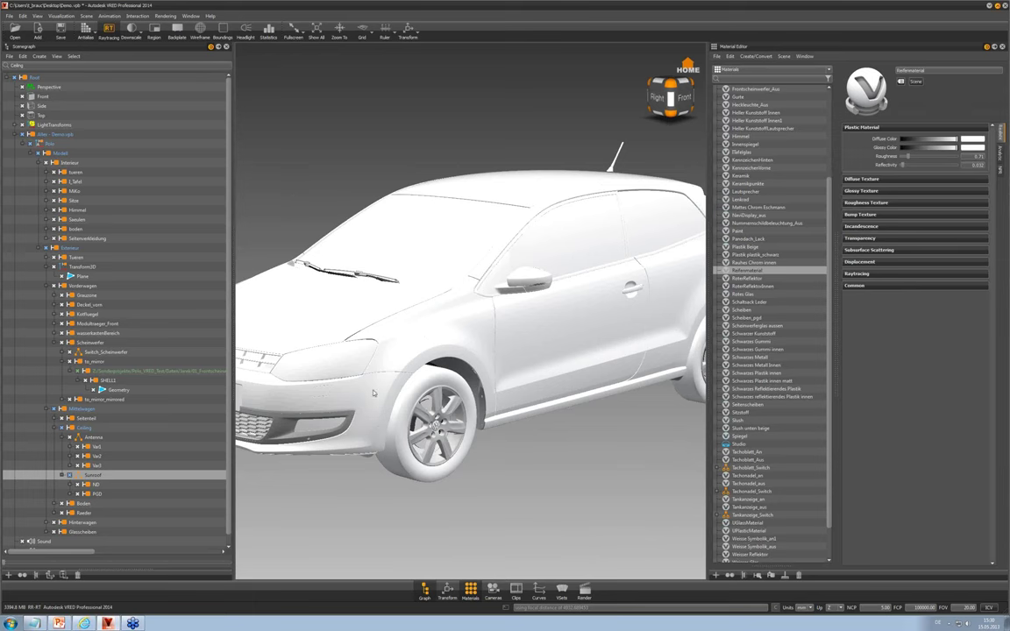
right_click_drag(391, 362, 443, 286)
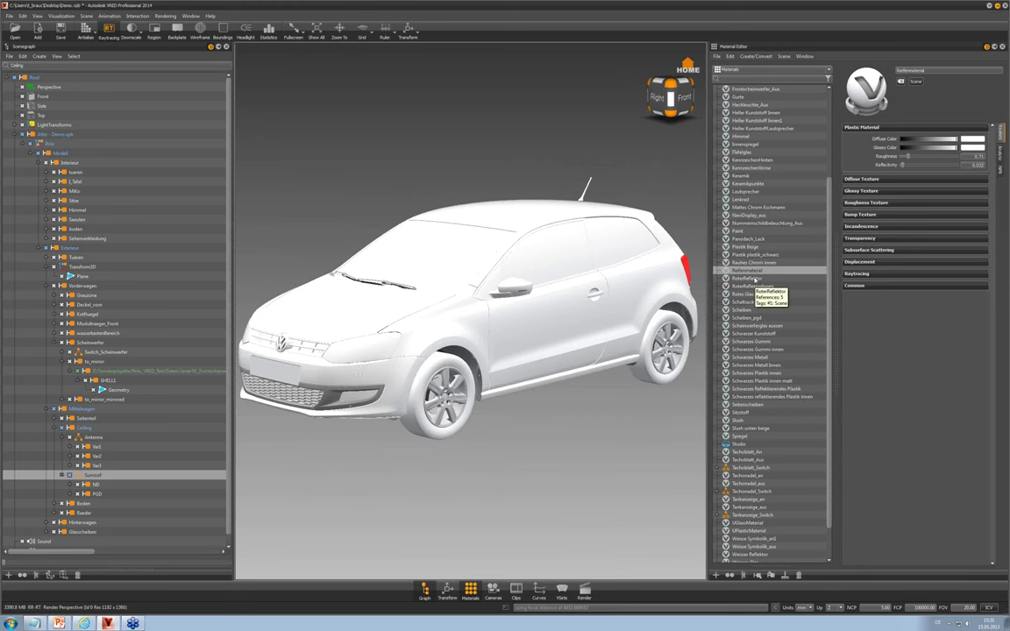
Inspect the RoterReflektor material, select the front fender's geometry and inspect the Paint material
left_click(730, 279)
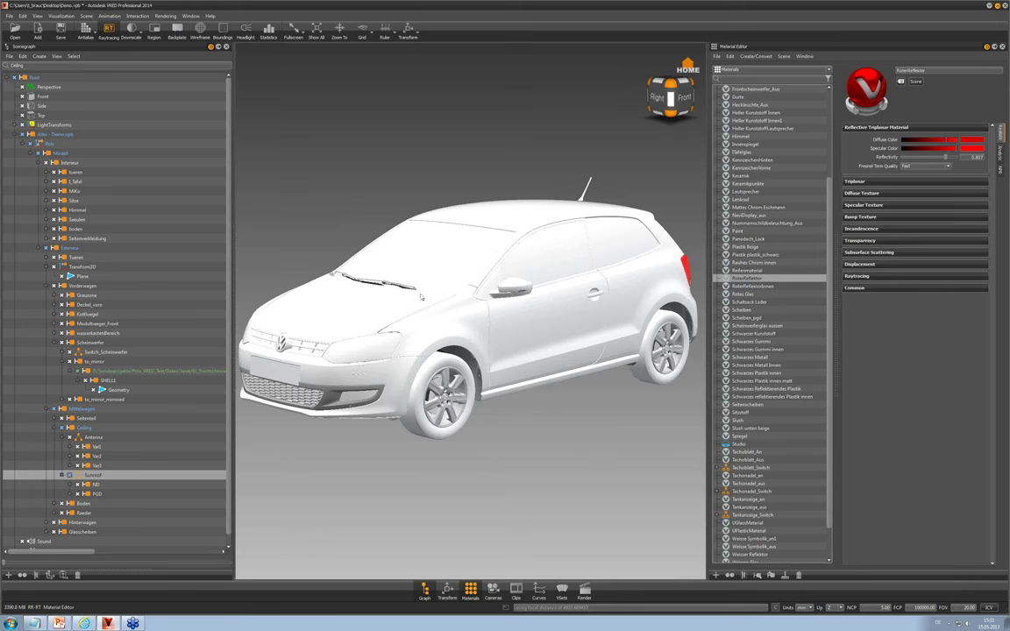
left_click(441, 322)
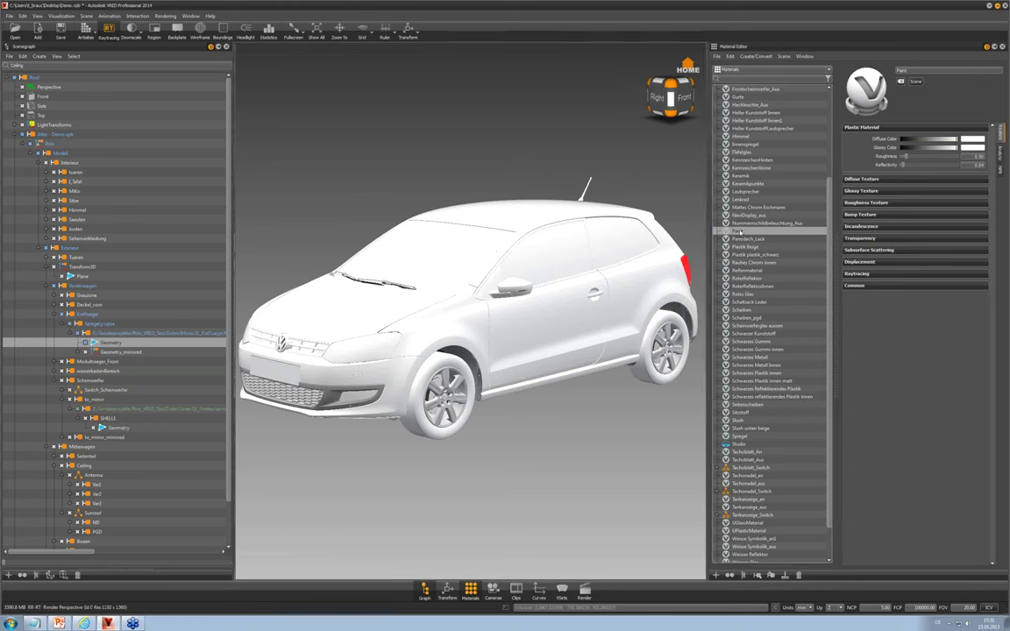
Convert the Paint material to a Metallic Carpaint Truelight material and set its base color to a dark red
right_click(741, 232)
mouse_move(756, 260)
mouse_move(885, 260)
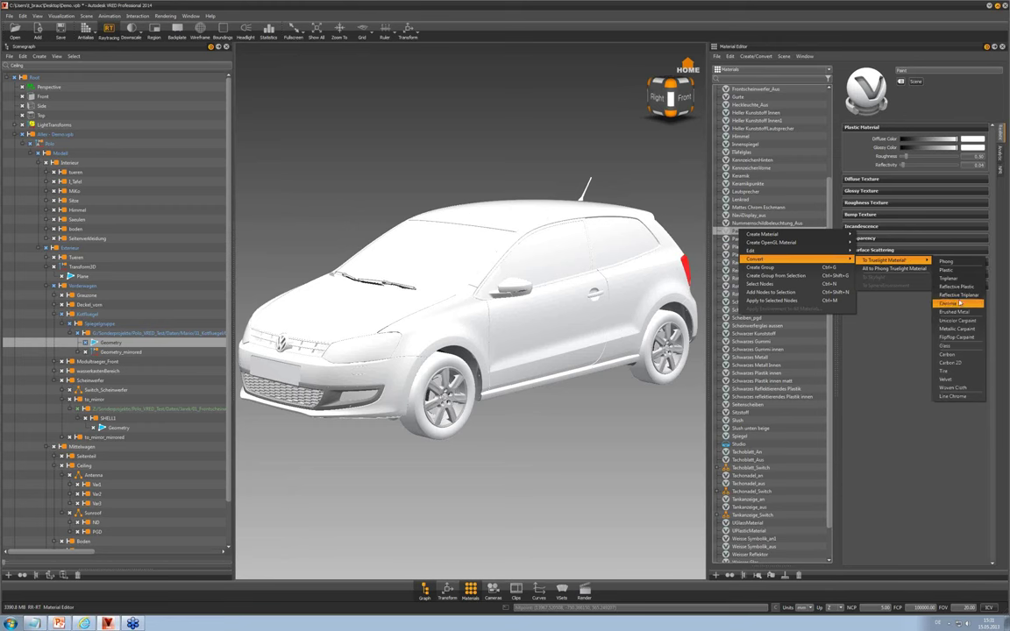
left_click(962, 330)
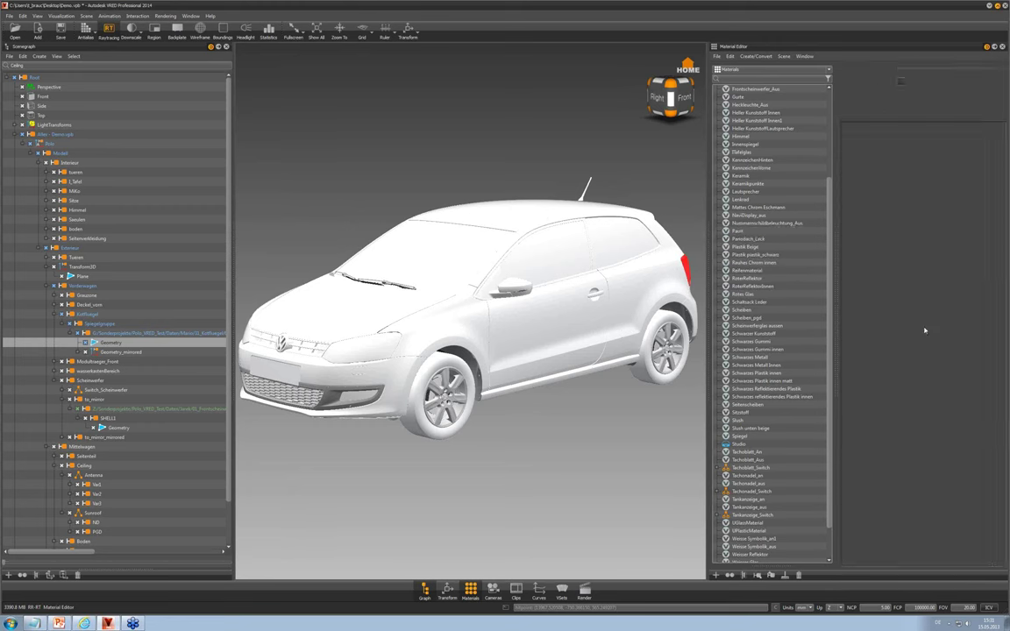
left_click(969, 141)
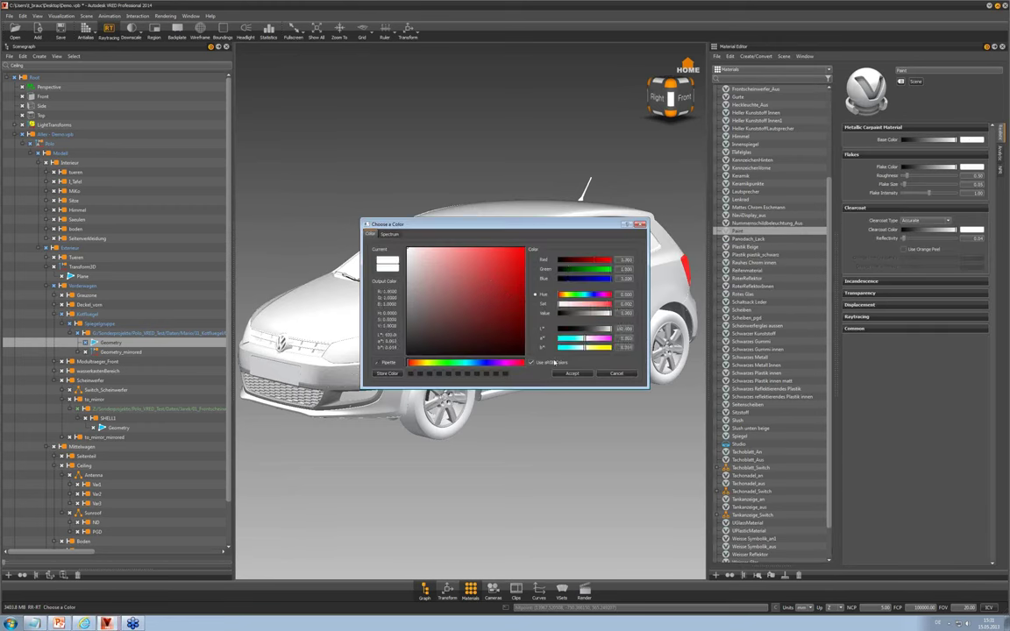
left_click_drag(486, 277, 525, 317)
left_click(579, 375)
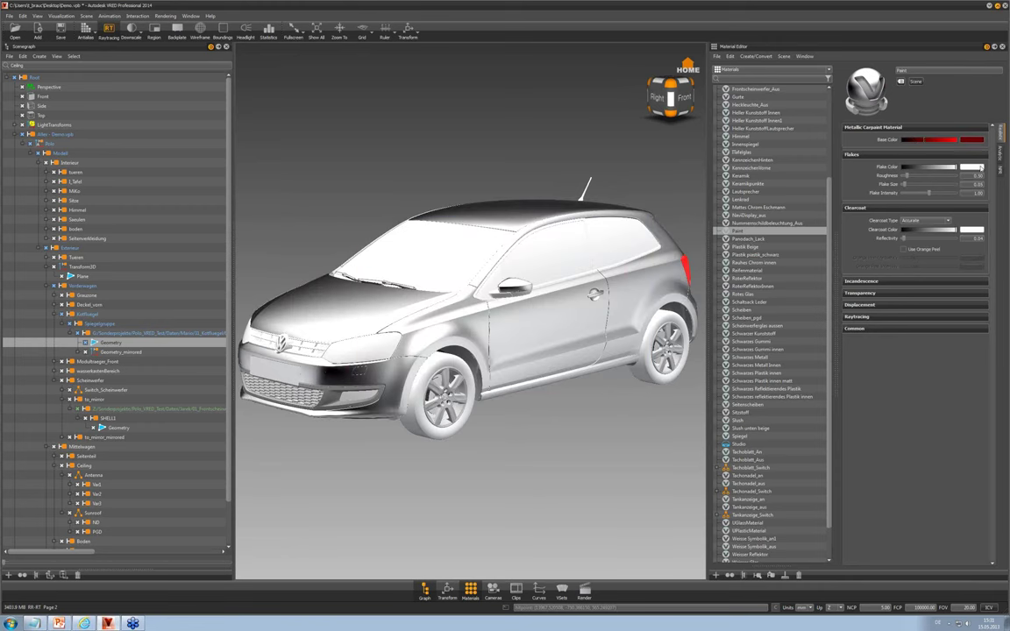
Set the Paint material's flake color to a saturated red slightly brighter than the base color
left_click(920, 140)
left_click_drag(521, 299, 527, 277)
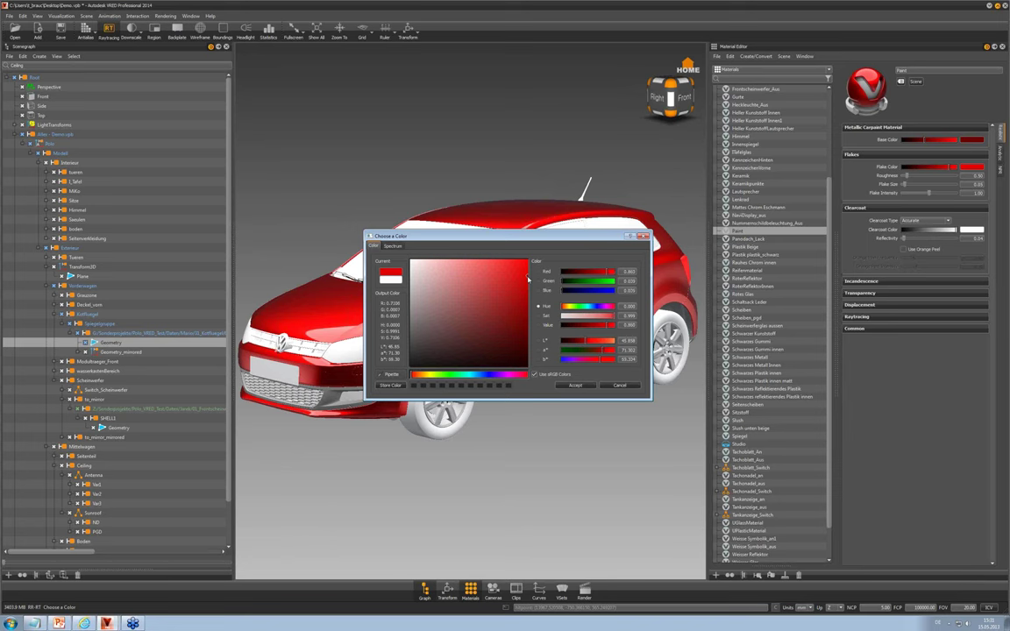
left_click(574, 385)
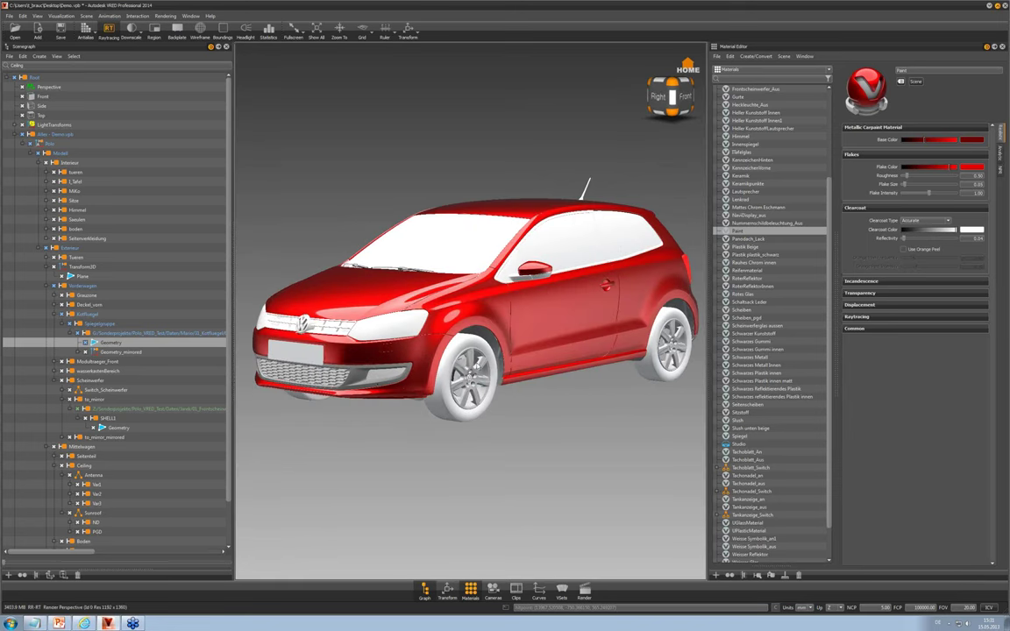
middle_click_drag(705, 303, 701, 309)
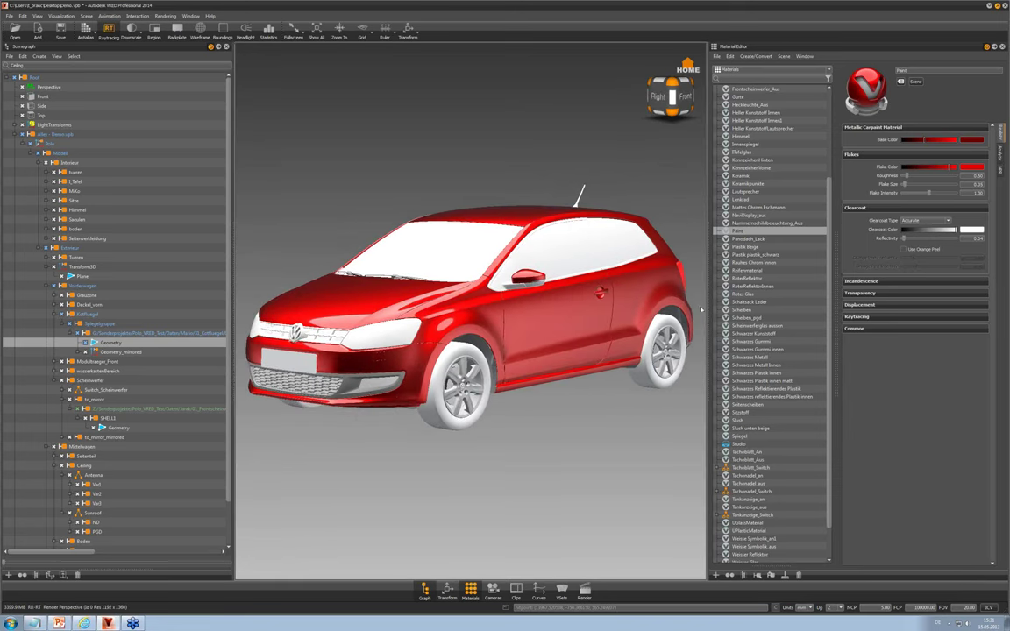
left_click(979, 167)
left_click(531, 296)
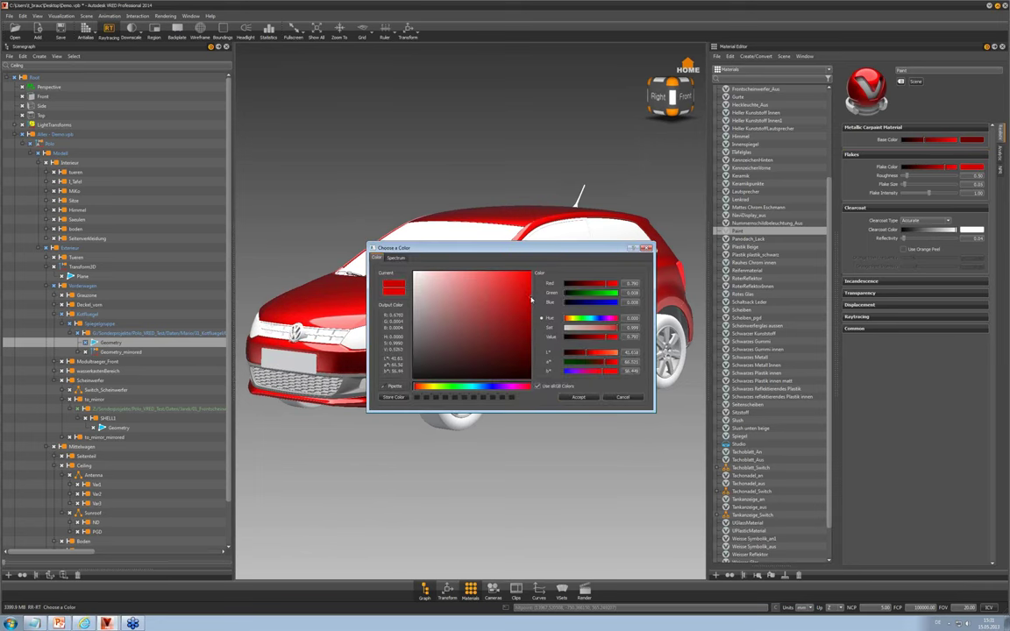
left_click(578, 397)
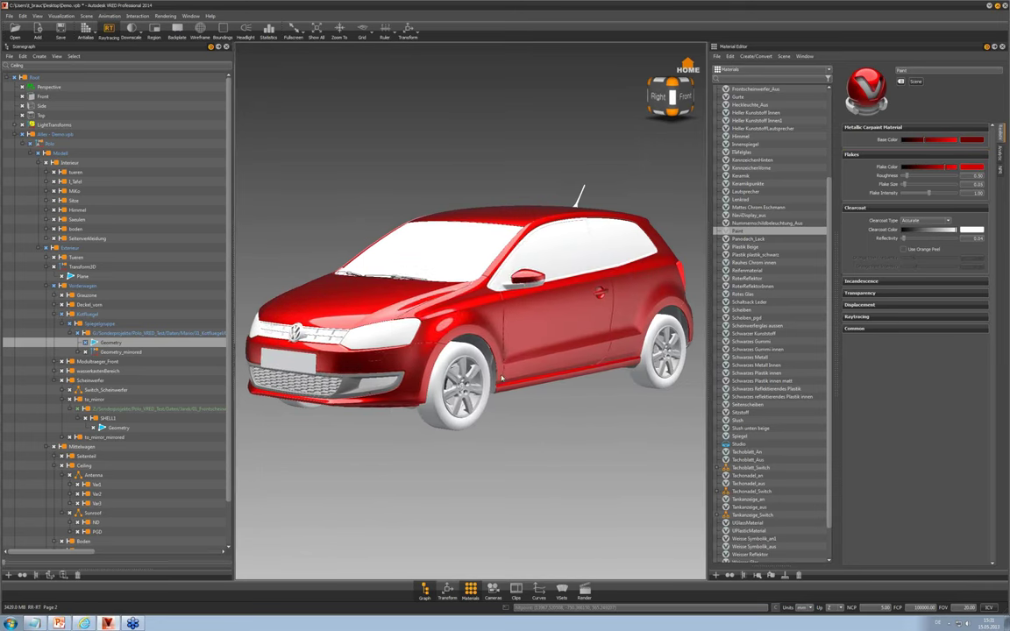
Select the windshield geometry and convert its Scheiben material to a Glass Truelight material
left_click_drag(508, 372, 501, 378)
left_click(467, 253, "shift")
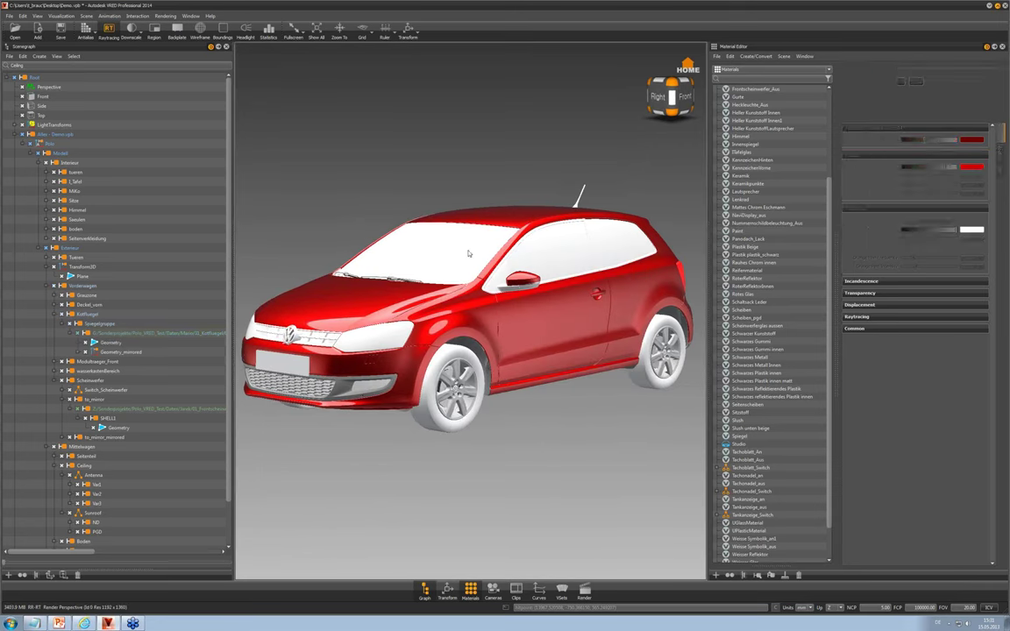
right_click(740, 311)
mouse_move(755, 339)
mouse_move(885, 340)
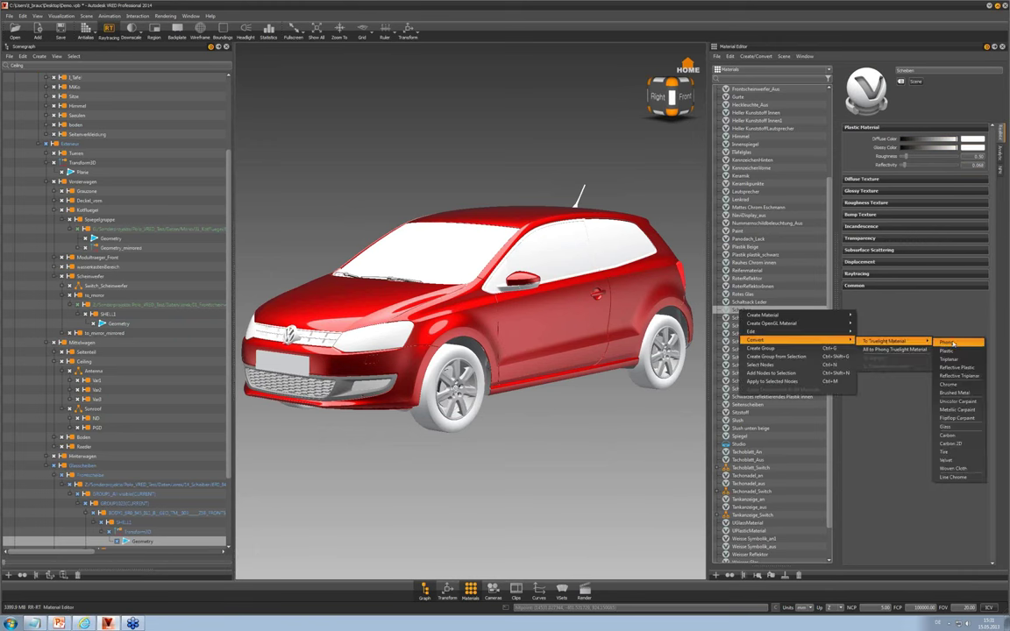
left_click(946, 427)
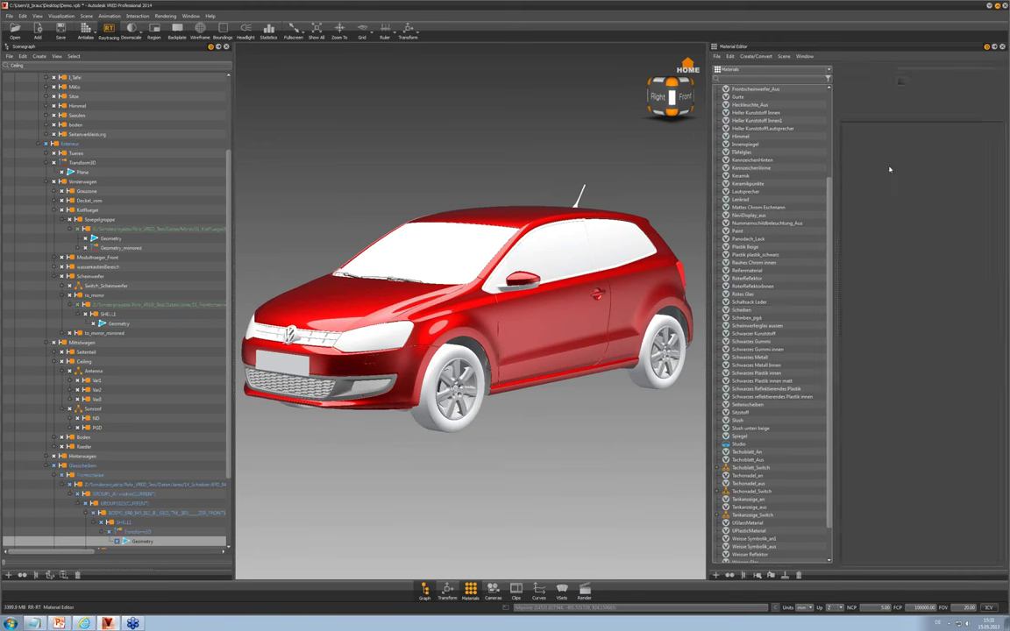
Set the Scheiben glass's exterior and interior transparency to a medium grey
left_click_drag(943, 141, 912, 142)
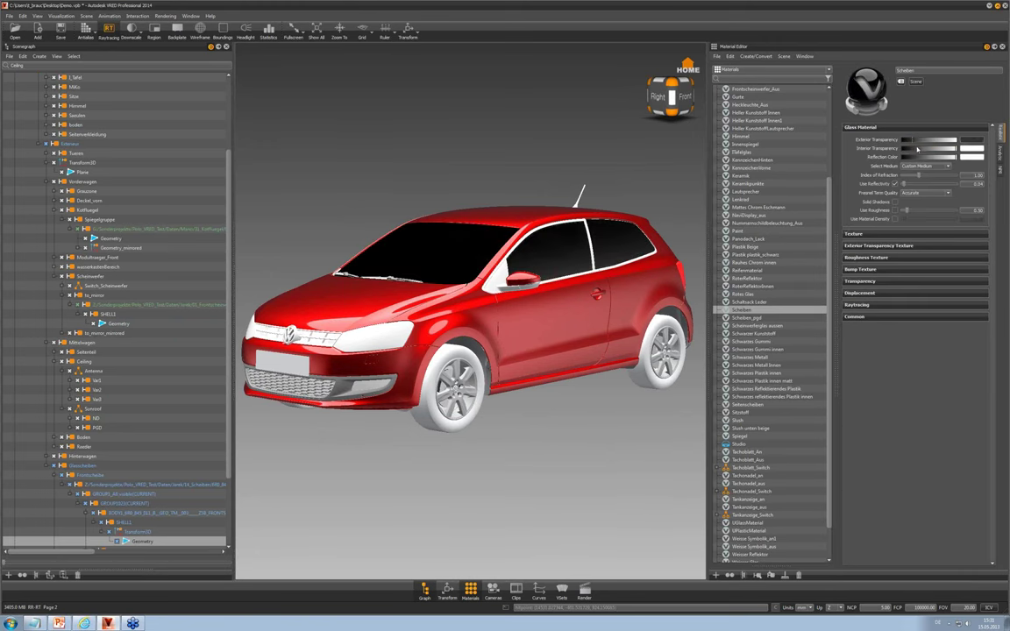
left_click(912, 149)
left_click(921, 149)
left_click(927, 149)
left_click(928, 141)
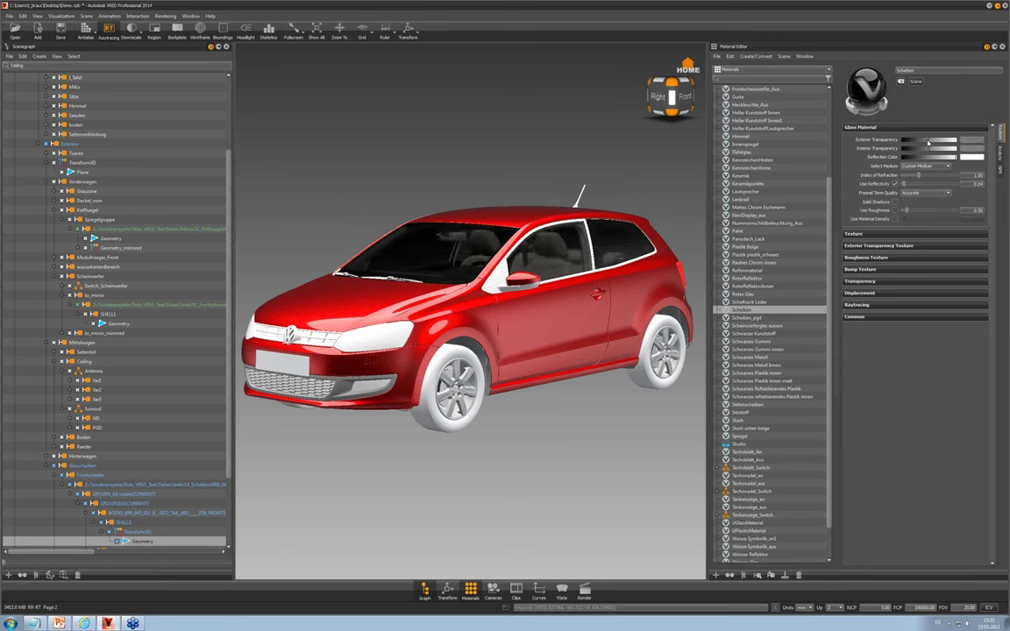
Select the front wheel rim's geometry and convert its FelgenAlu material to a Brushed Metal Truelight material
left_click_drag(482, 352, 511, 336)
left_click(478, 375, "shift")
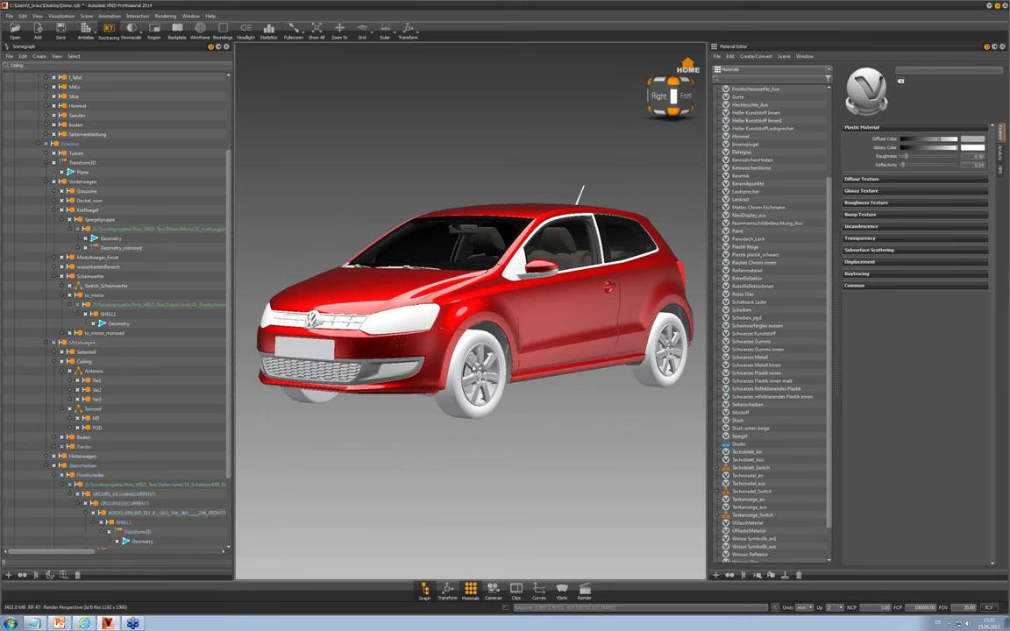
right_click(750, 89)
mouse_move(807, 116)
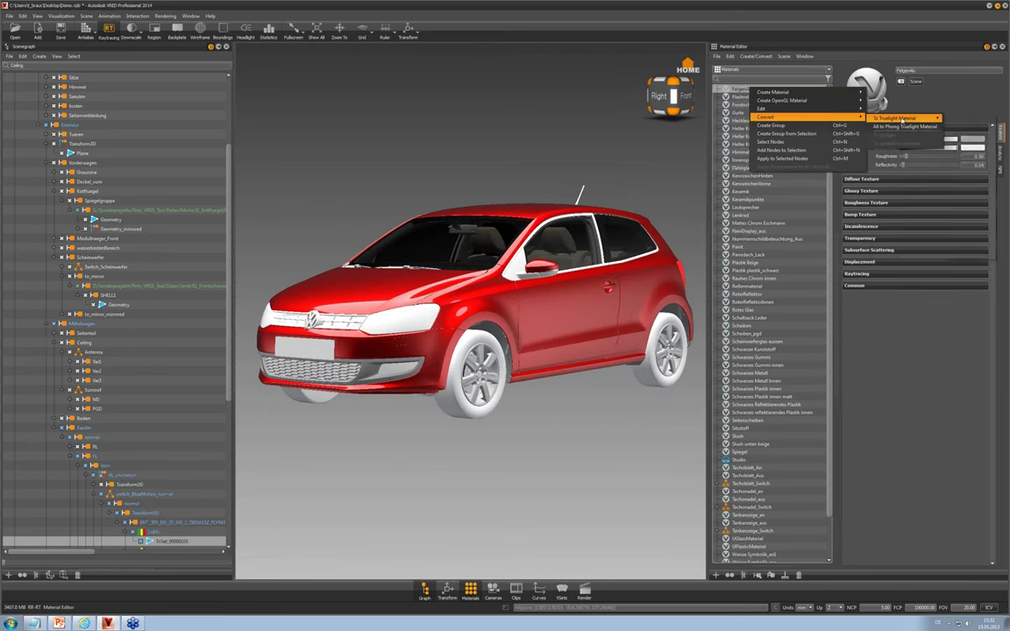
mouse_move(902, 117)
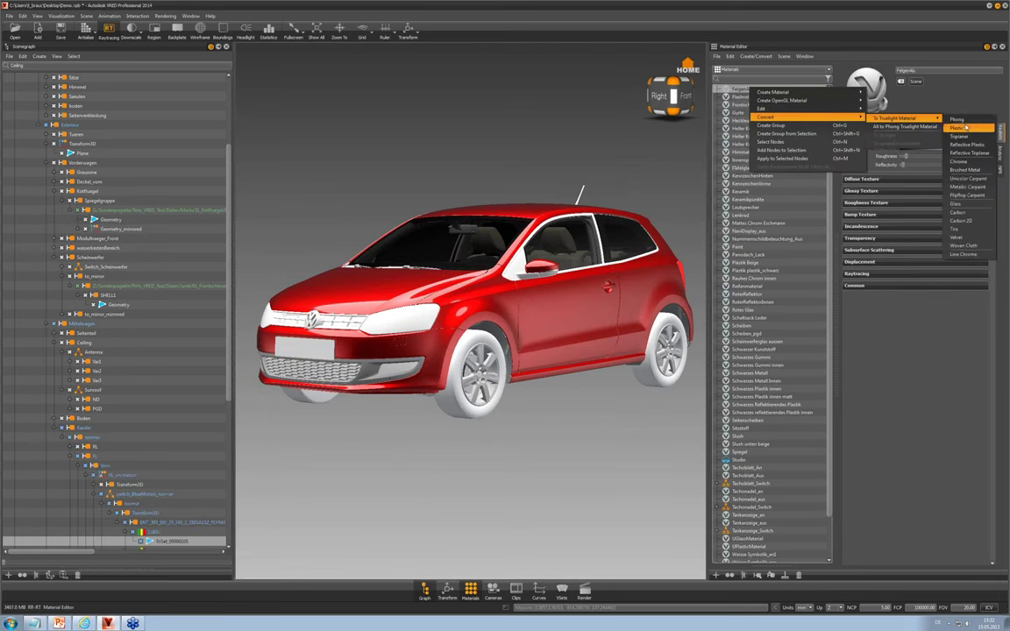
left_click(959, 170)
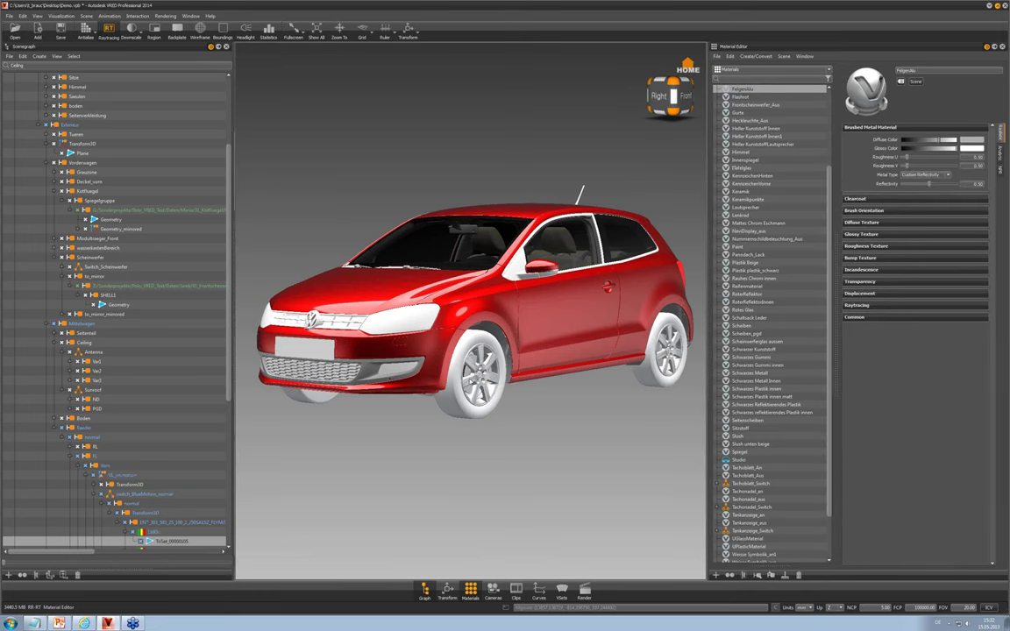
Check the front rim close up and set the FelgenAlu material's metal type to Aluminum
middle_click_drag(487, 421, 478, 355)
right_click_drag(478, 356, 440, 513)
middle_click_drag(441, 513, 497, 367)
right_click_drag(497, 367, 451, 365)
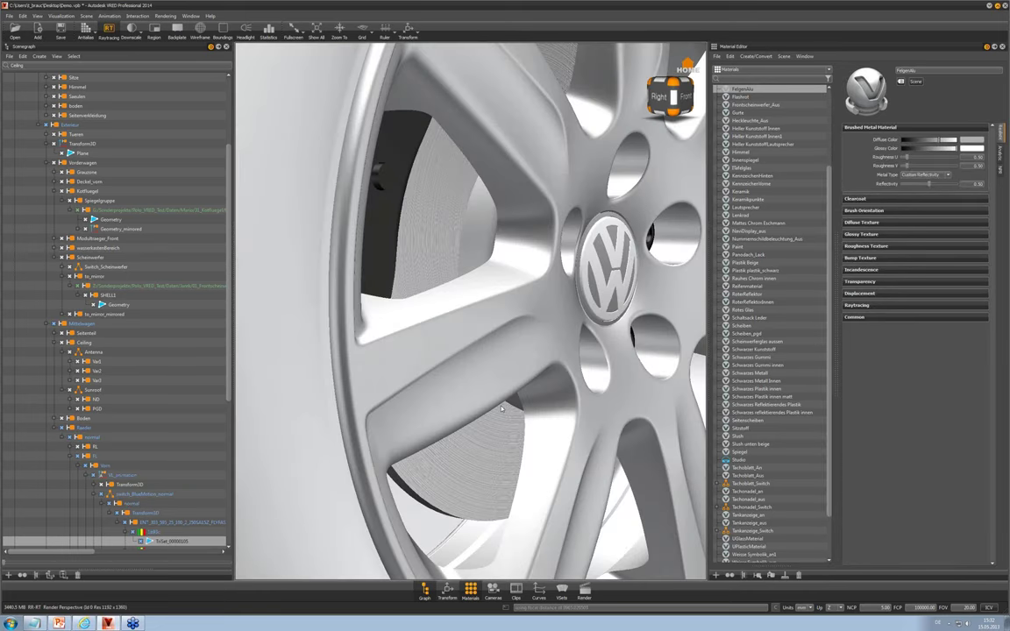
left_click_drag(451, 365, 405, 366)
right_click_drag(405, 366, 491, 231)
middle_click_drag(492, 231, 363, 332)
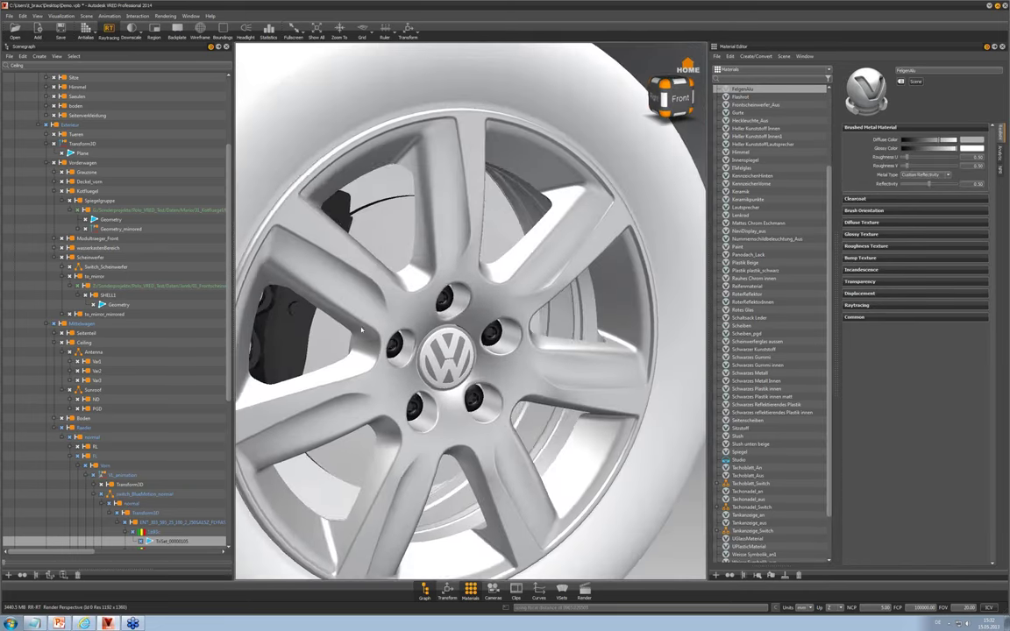
right_click_drag(363, 332, 379, 322)
left_click_drag(379, 322, 477, 324)
left_click(924, 175)
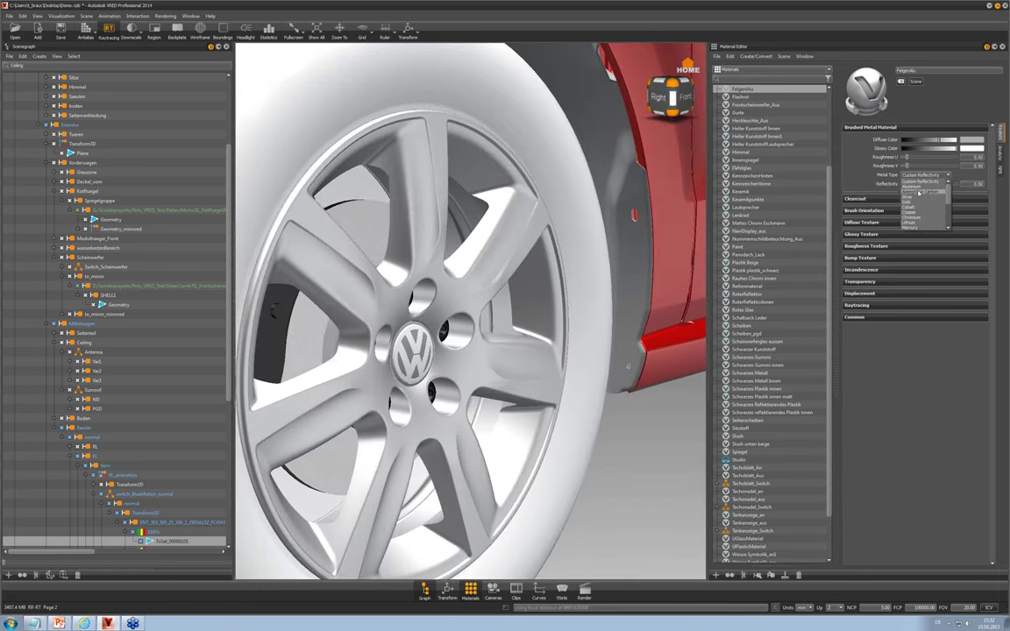
left_click(912, 187)
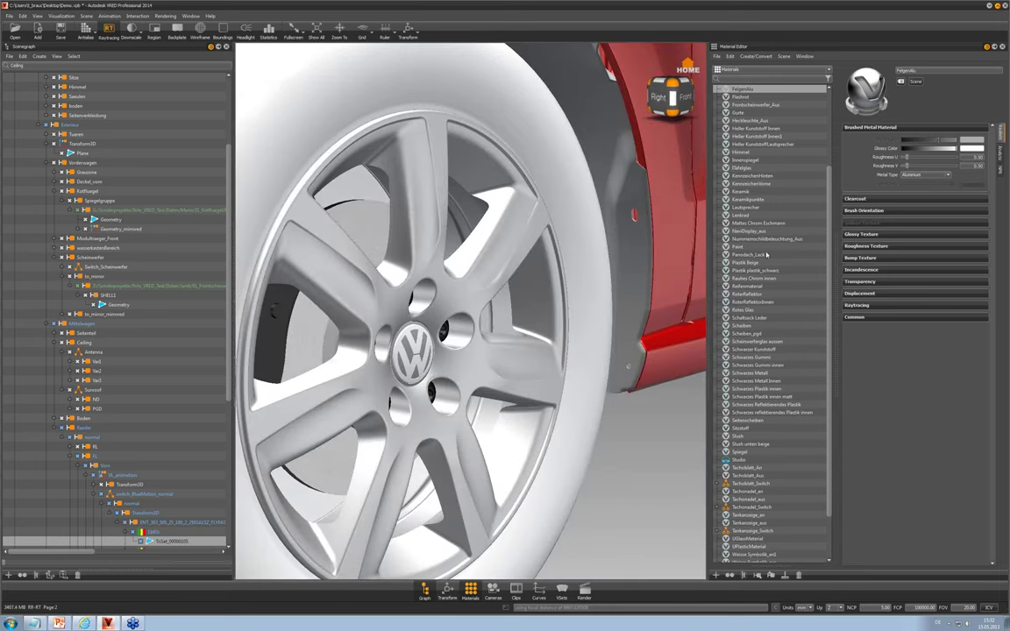
Convert the tire's Reifenmaterial to a Plastic Truelight material and set its diffuse color to near black
scroll(504, 266, "down", 4)
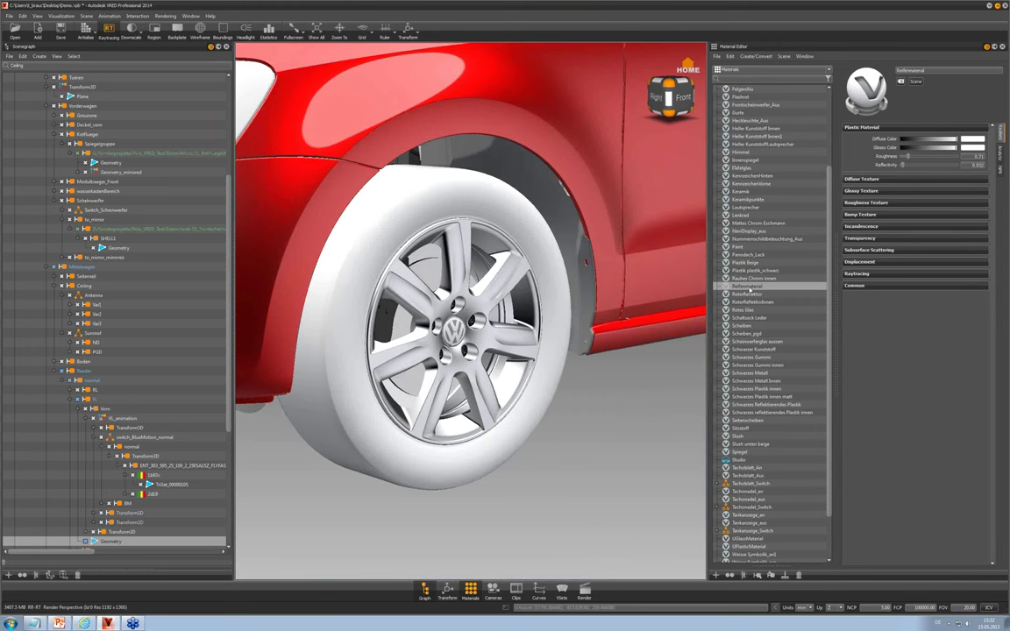
right_click(746, 287)
mouse_move(763, 317)
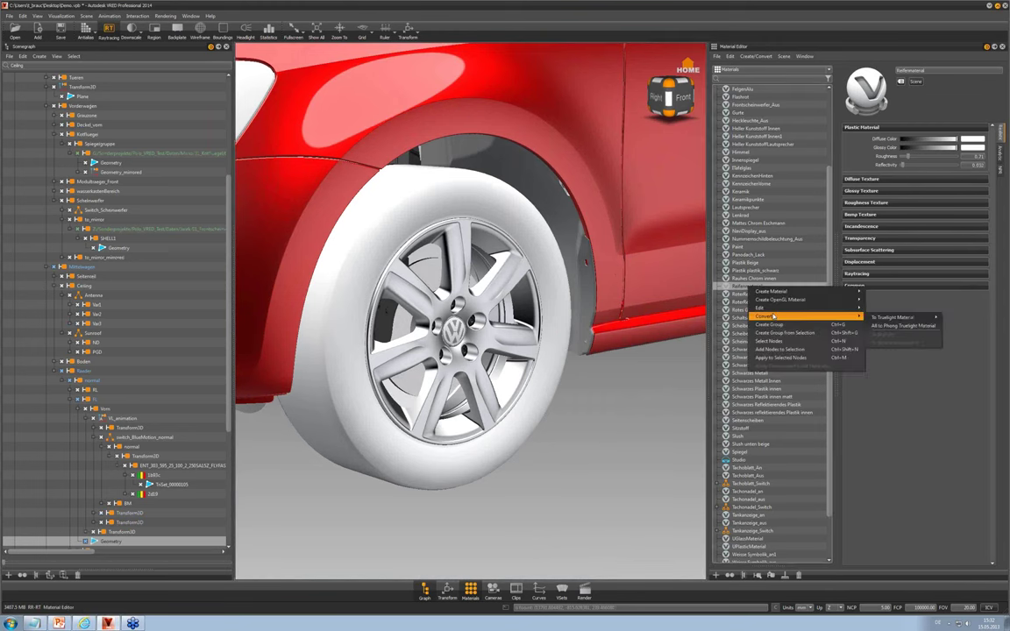
mouse_move(892, 317)
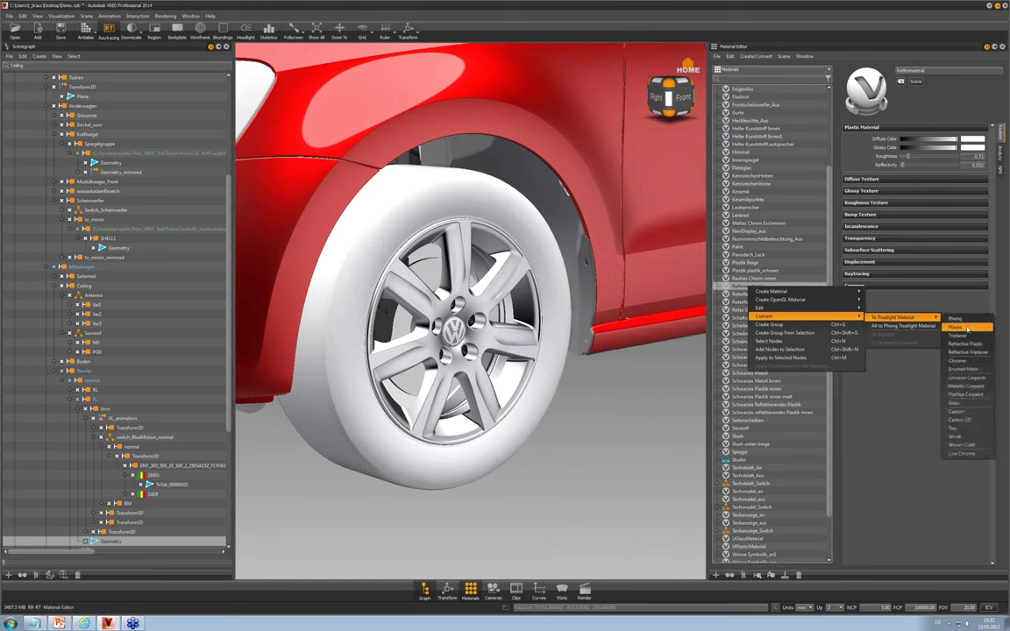
left_click(960, 328)
left_click(917, 140)
left_click_drag(918, 140, 907, 140)
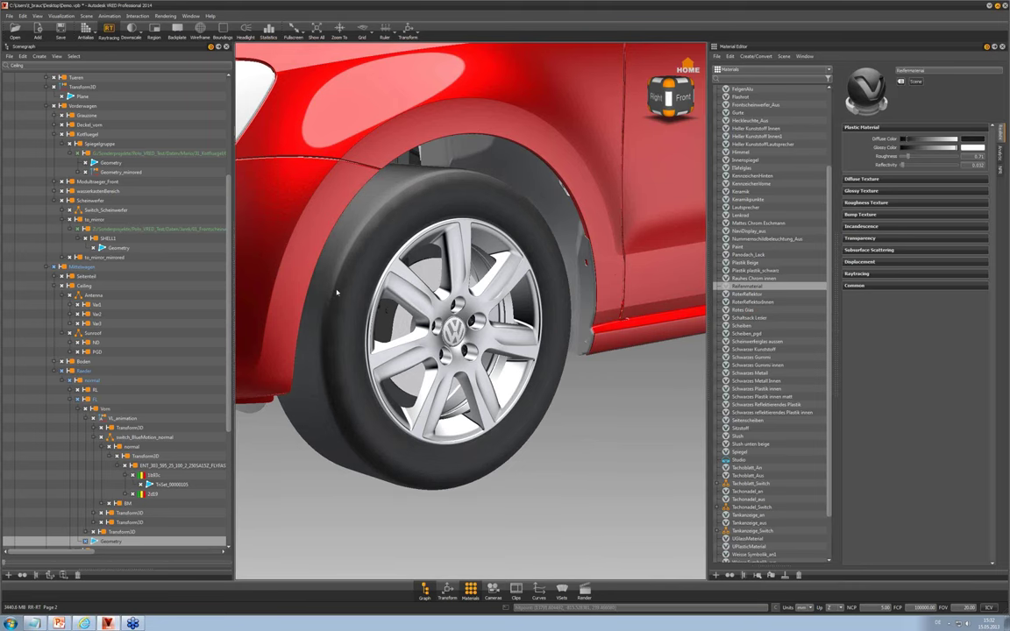
Select the windshield wiper's geometry and inspect the Schwarzes Gummi and Rotes Glas materials
left_click_drag(349, 288, 561, 289)
scroll(458, 247, "down", 3)
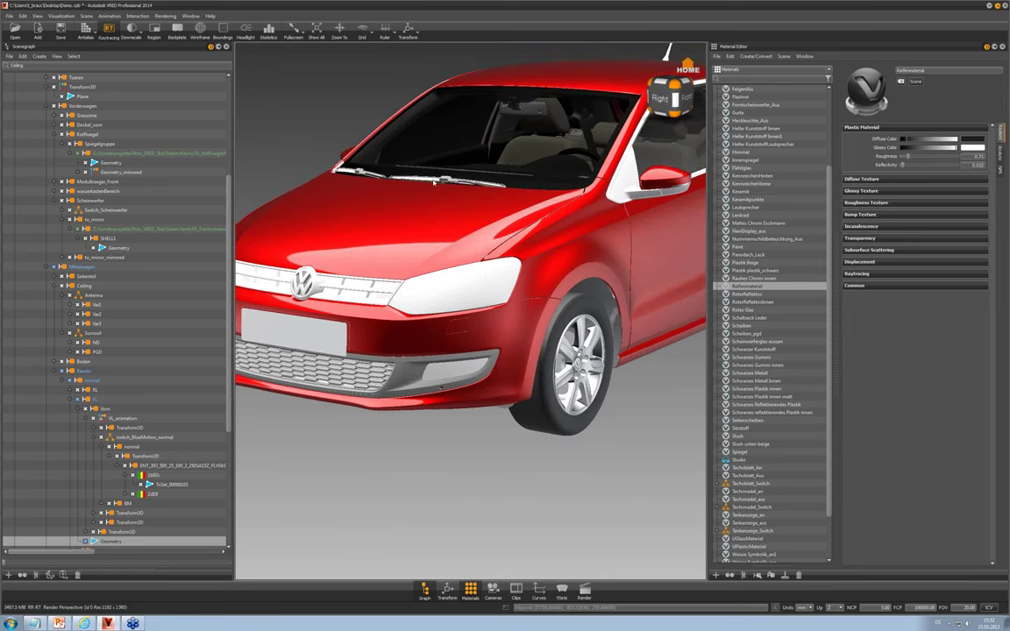
left_click(464, 181, "shift")
right_click(778, 358)
mouse_move(836, 387)
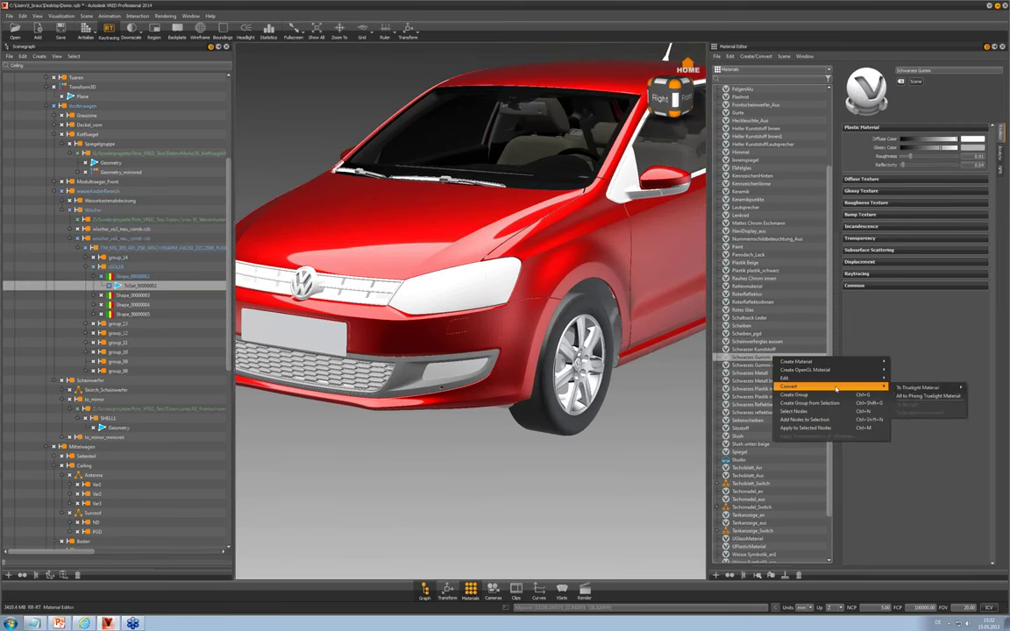
left_click(743, 311)
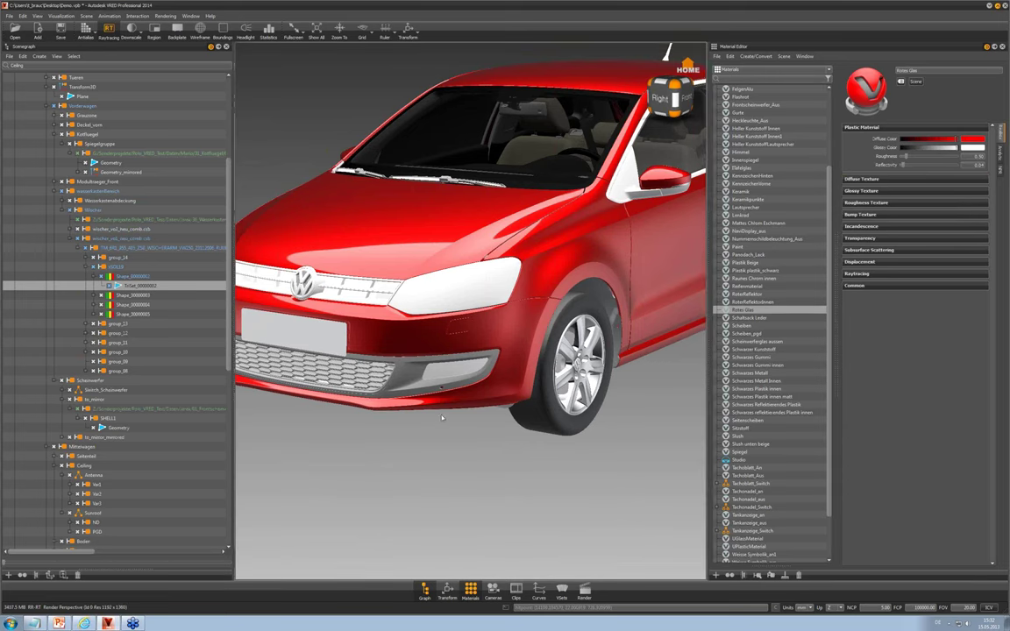
Create a new Plastic material and set its diffuse color to near black
left_click_drag(442, 417, 488, 382)
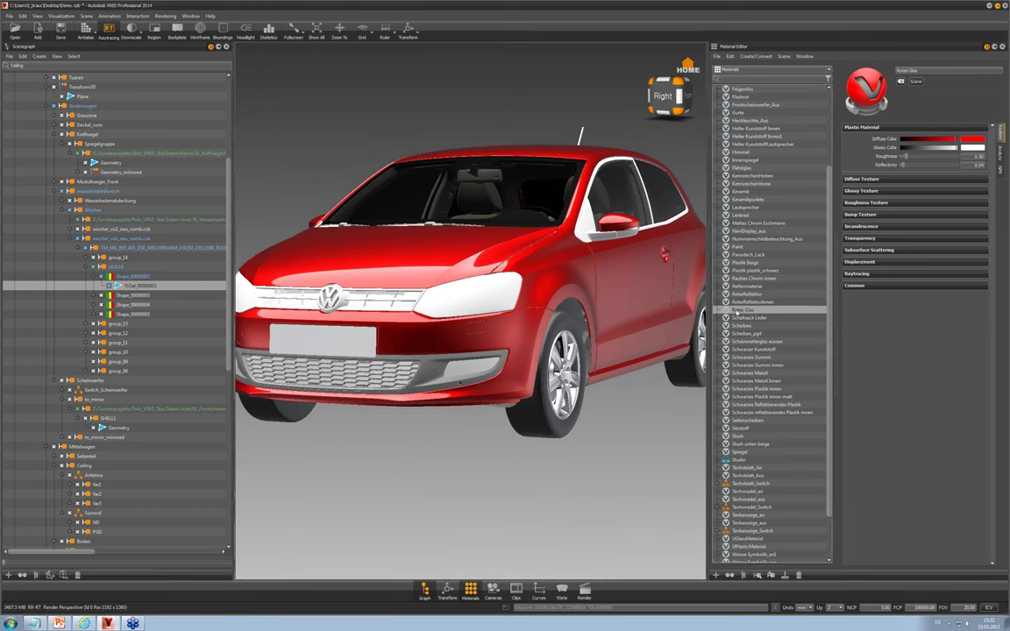
right_click(734, 311)
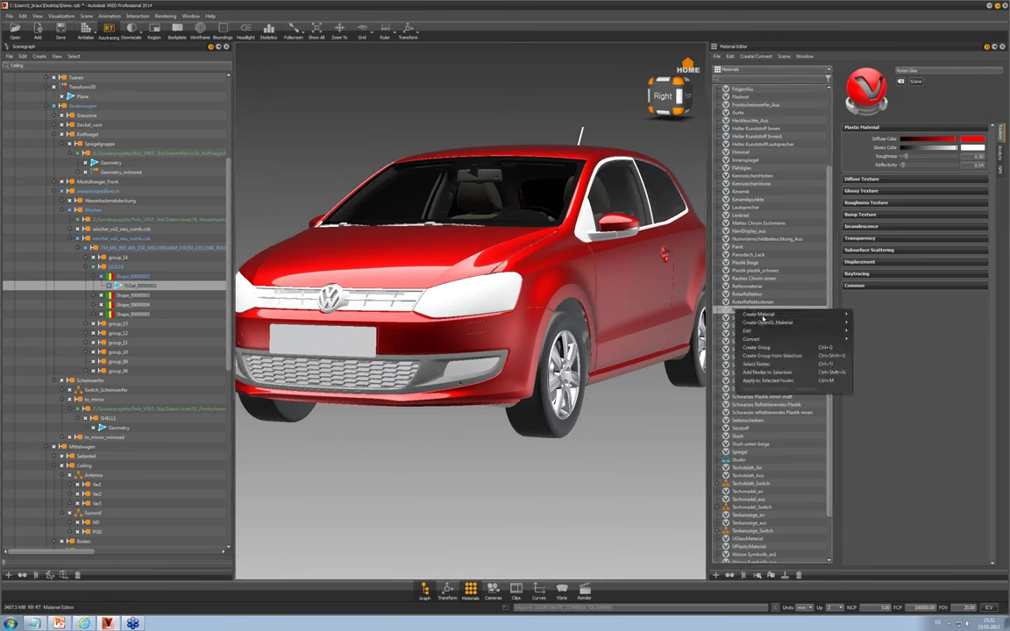
mouse_move(759, 314)
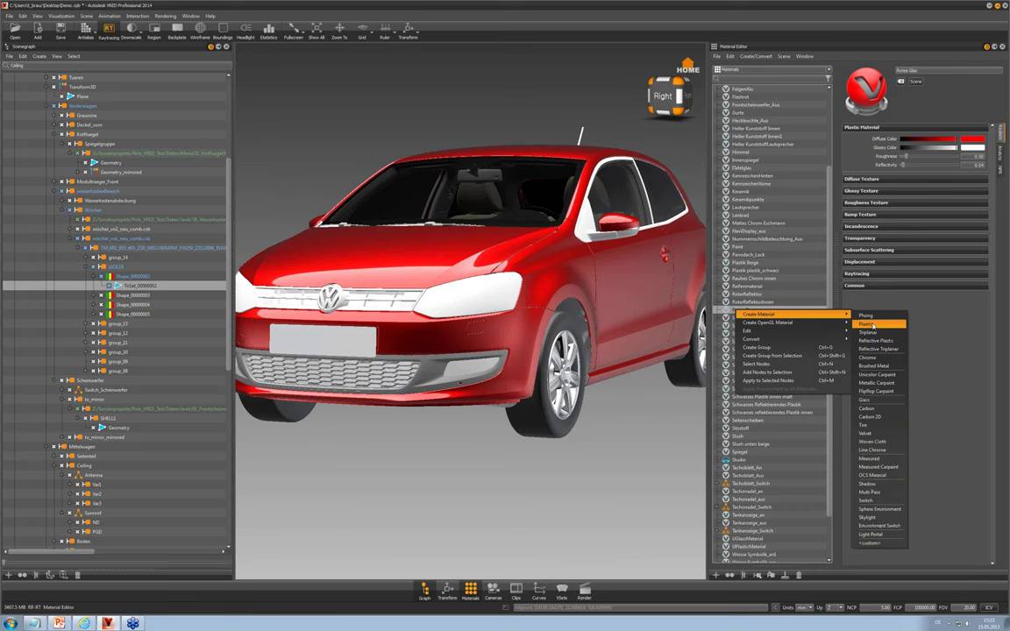
left_click(870, 325)
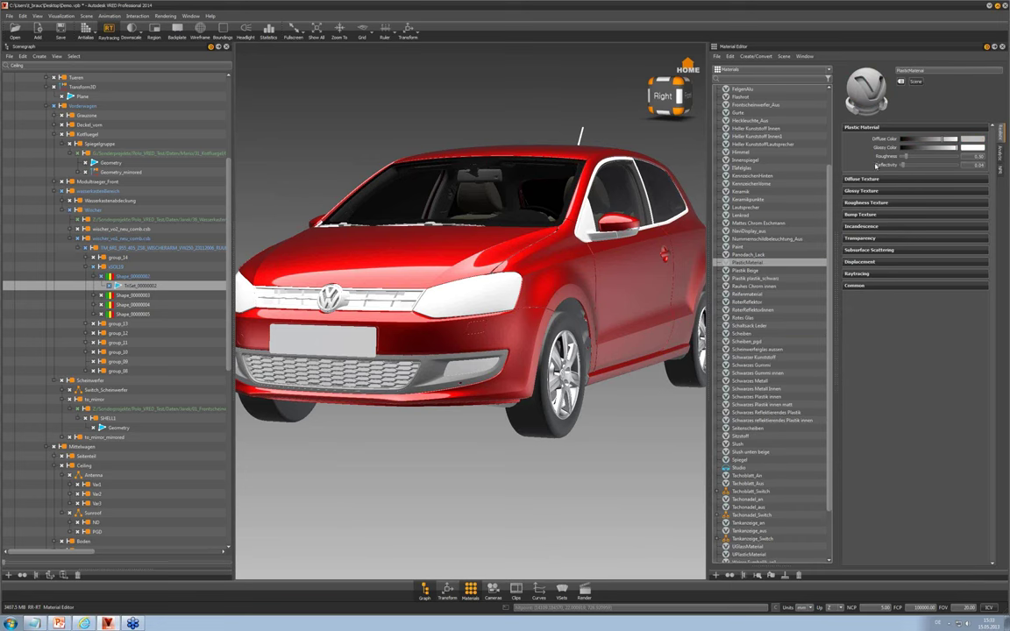
left_click_drag(942, 139, 904, 143)
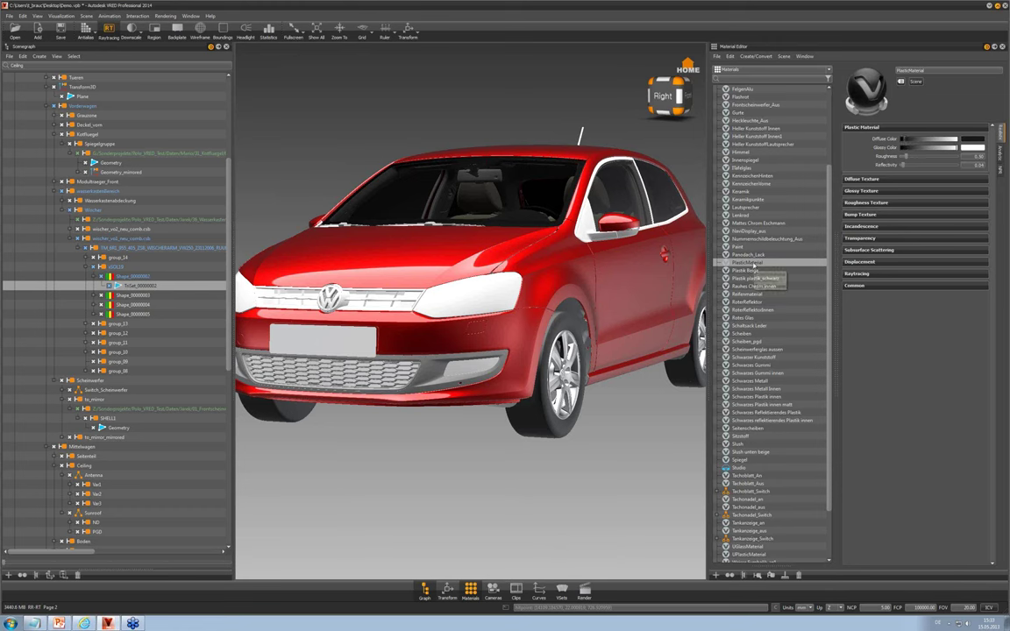
left_click_drag(751, 265, 776, 268)
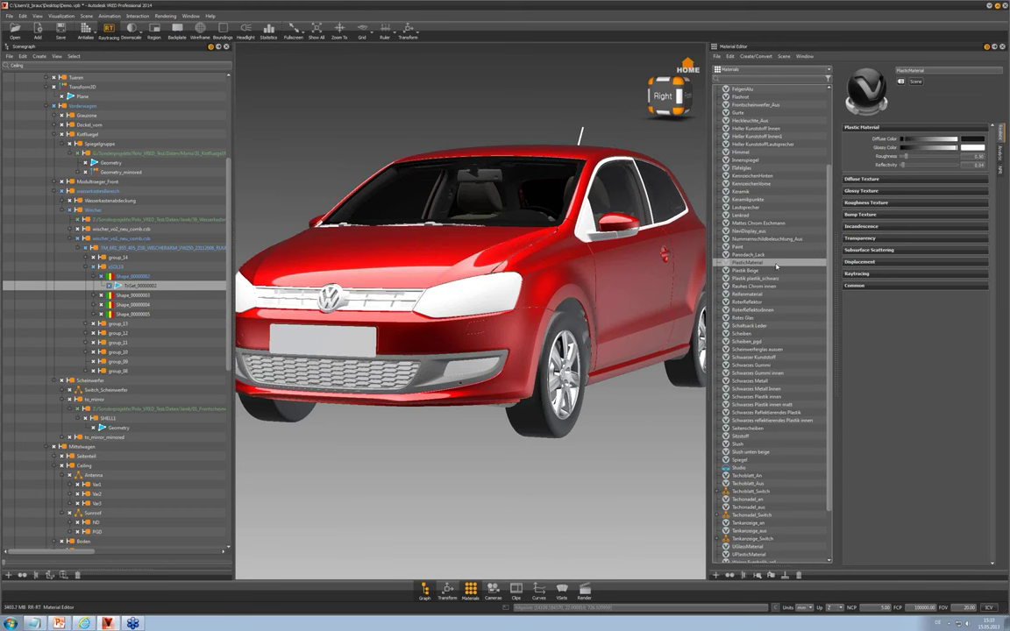
Apply PlasticMaterial to both halves of the black trim surrounding the lower grille in the front bumper
left_click_drag(777, 268, 415, 366)
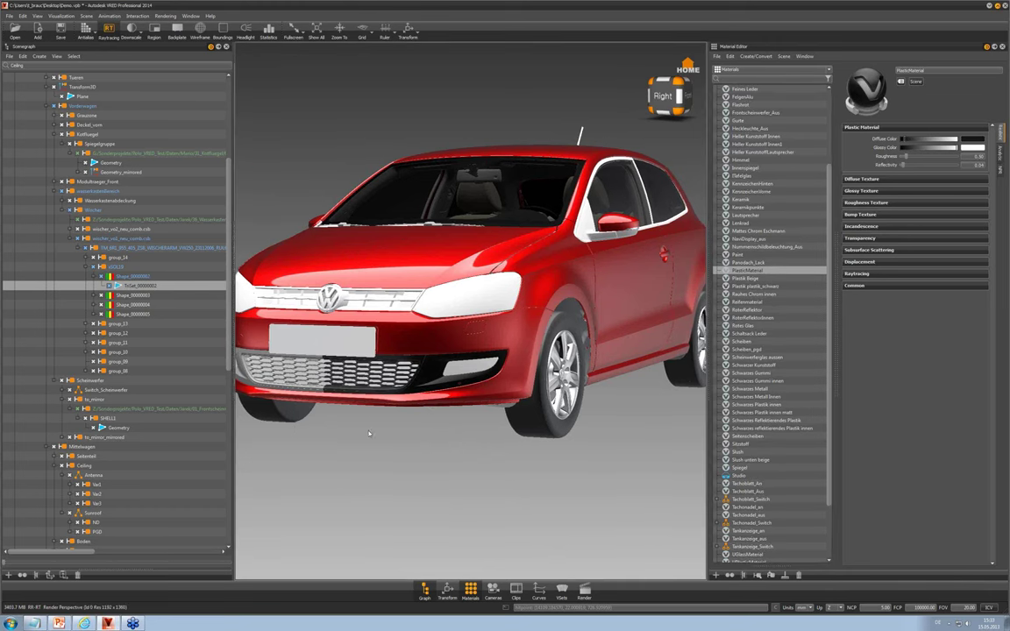
middle_click_drag(370, 433, 249, 428)
middle_click_drag(238, 368, 272, 353)
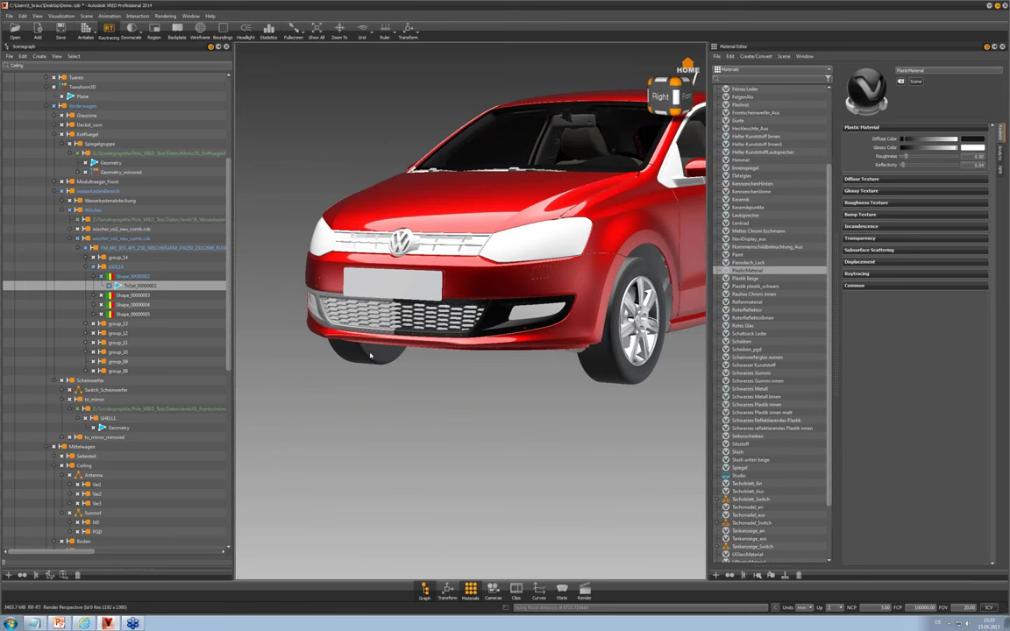
left_click_drag(370, 355, 542, 308)
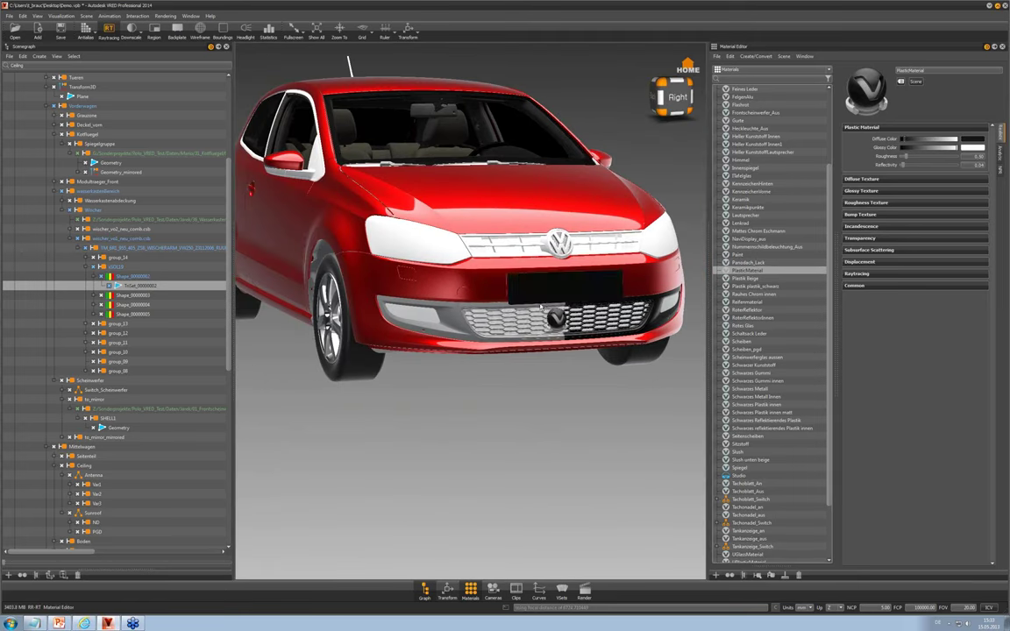
left_click_drag(753, 274, 454, 320)
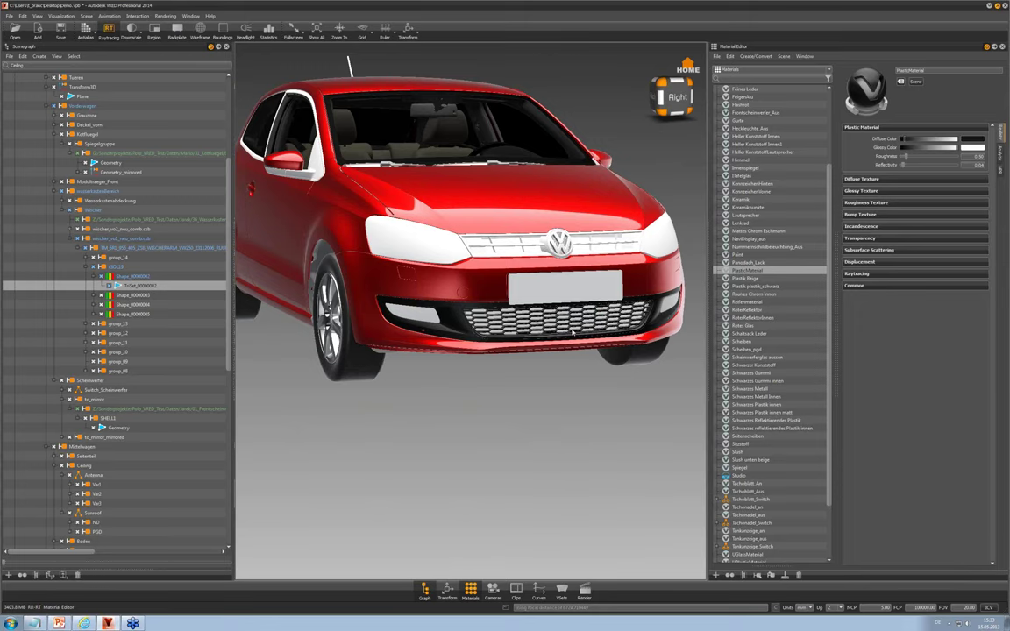
left_click_drag(635, 349, 503, 374)
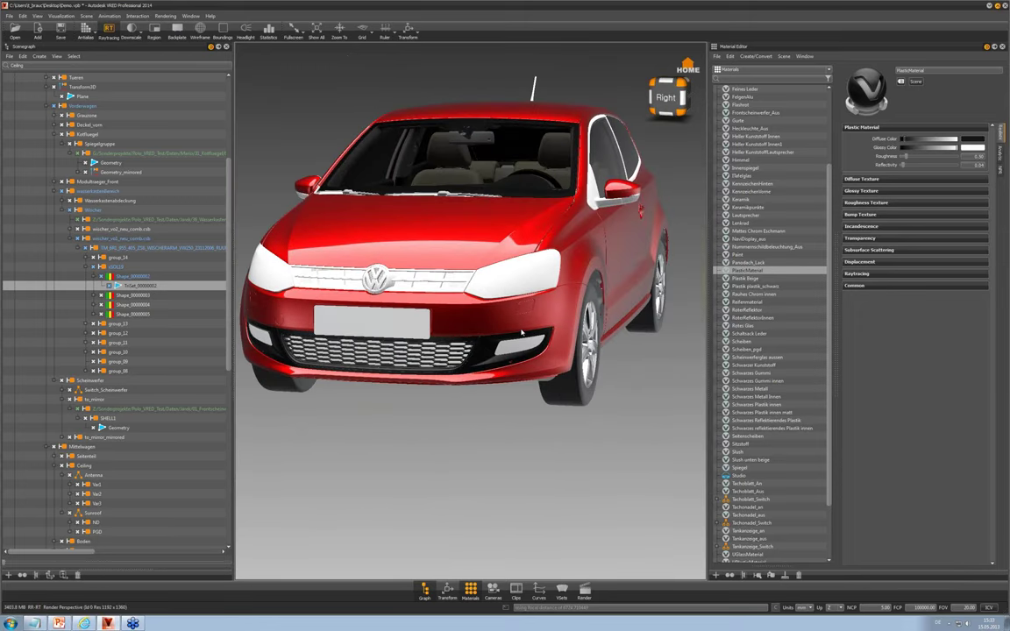
mouse_move(522, 334)
left_mouse_down()
mouse_move(554, 386)
mouse_move(504, 336)
left_mouse_up()
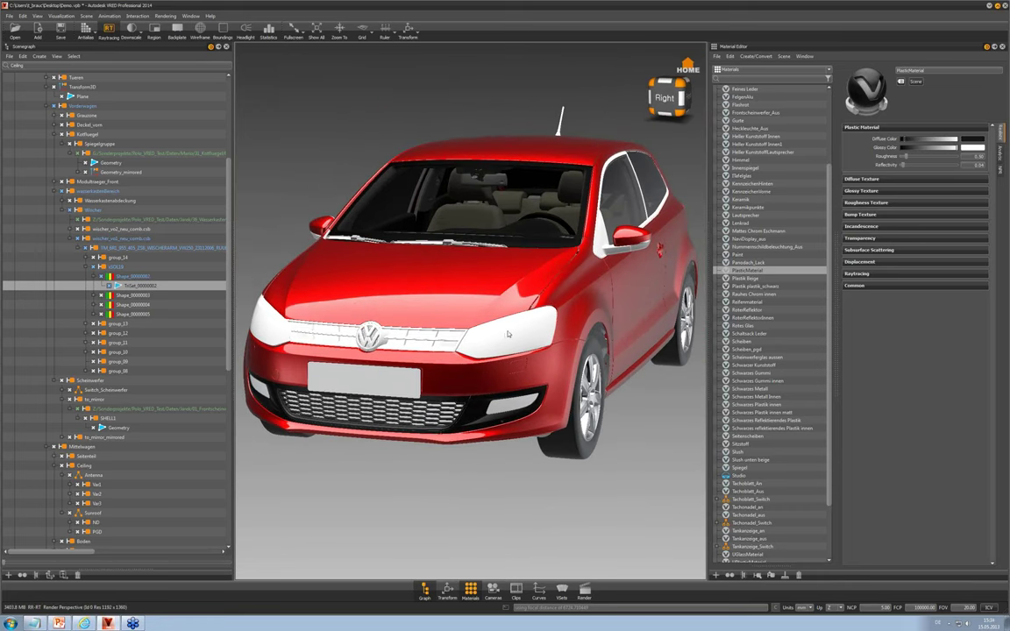
Turn on wireframe display, create a new Glass material and apply it to both selected headlight covers
left_click(507, 334, "ctrl+shift")
left_click(202, 34)
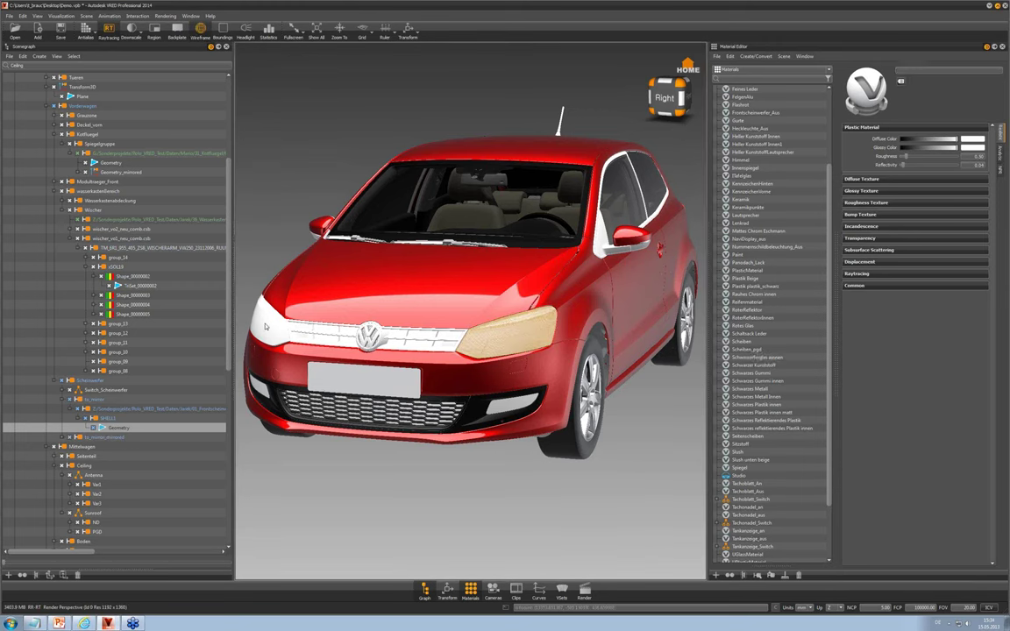
left_click(265, 326, "ctrl+shift")
left_click_drag(358, 386, 703, 360)
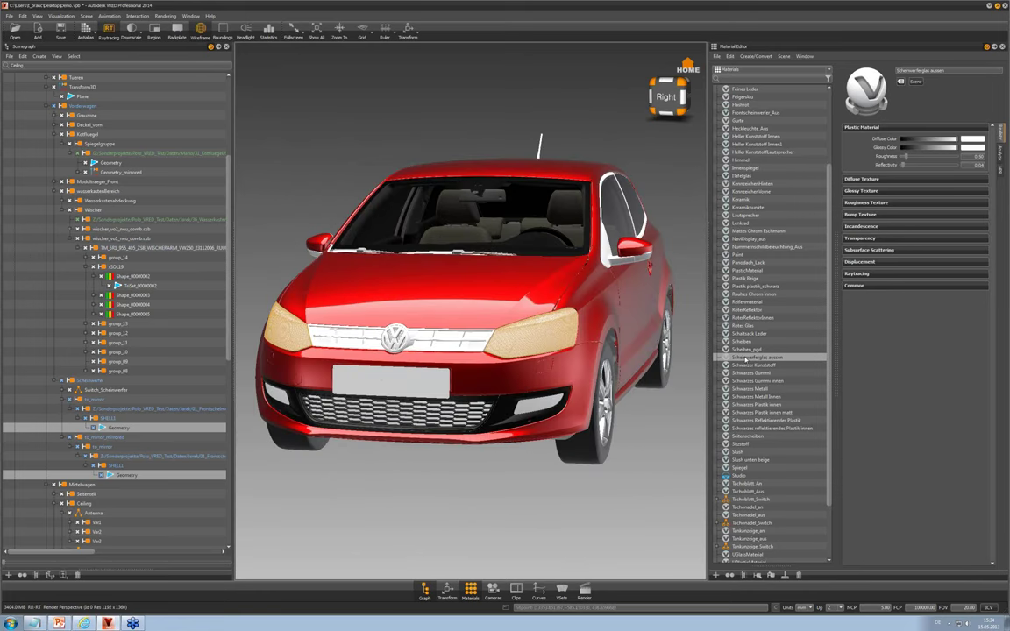
right_click(742, 357)
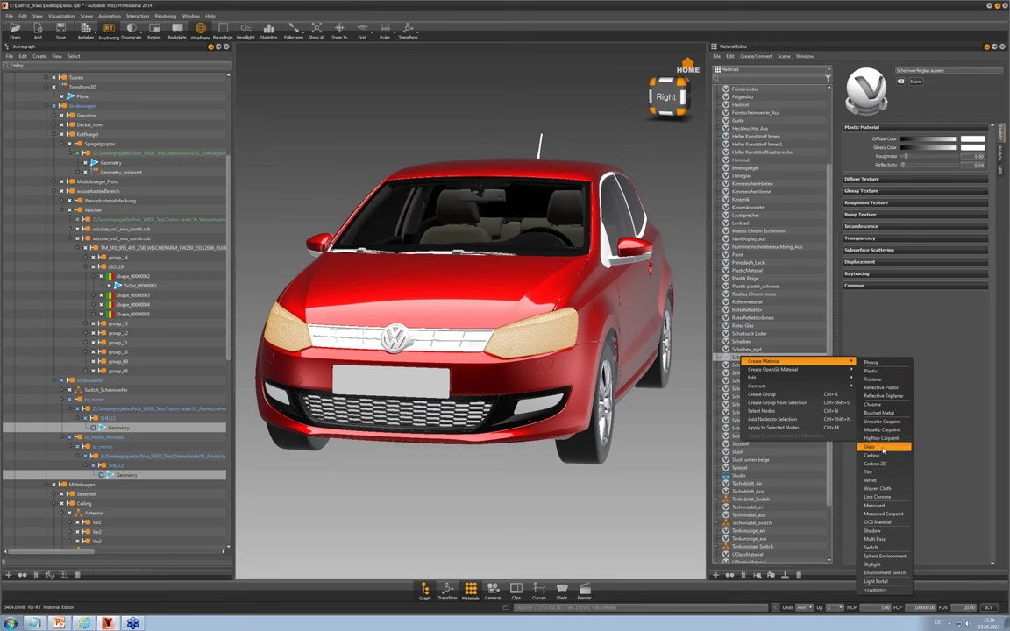
left_click(868, 448)
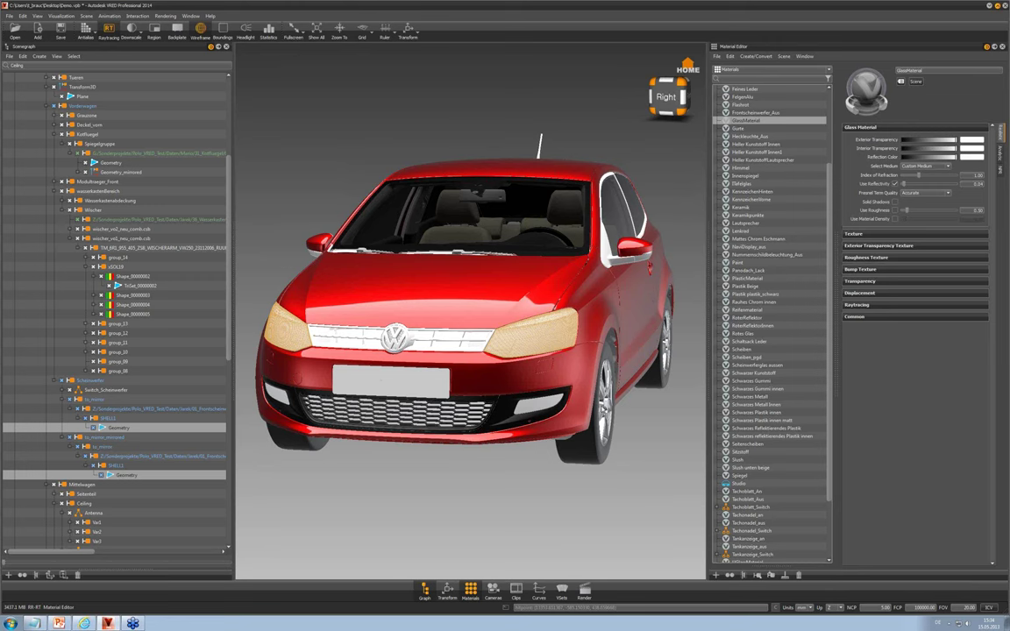
right_click(744, 122)
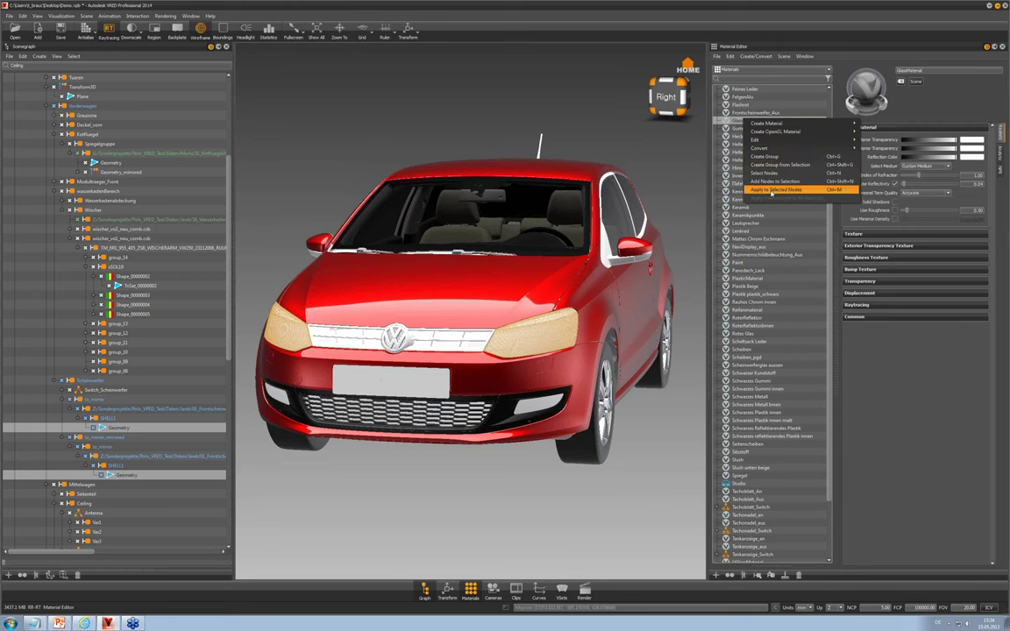
left_click(771, 191)
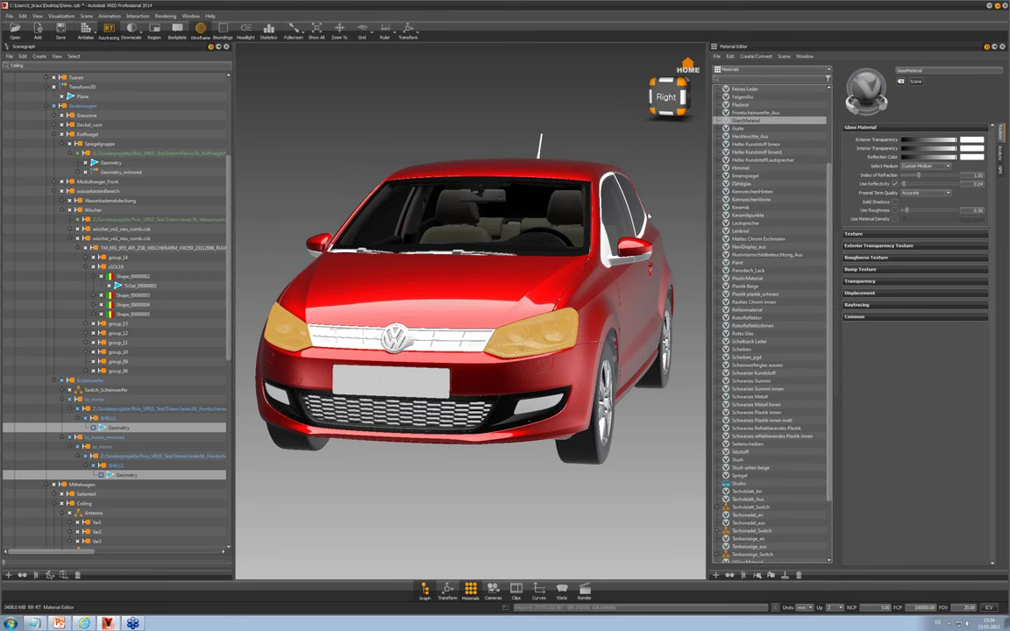
Hide the glass cover of the headlight on the car's left side to expose its inner parts
left_click(558, 348)
left_click_drag(559, 349, 438, 360)
right_click_drag(526, 371, 571, 393)
left_click_drag(572, 393, 517, 341)
left_click(510, 320, "shift")
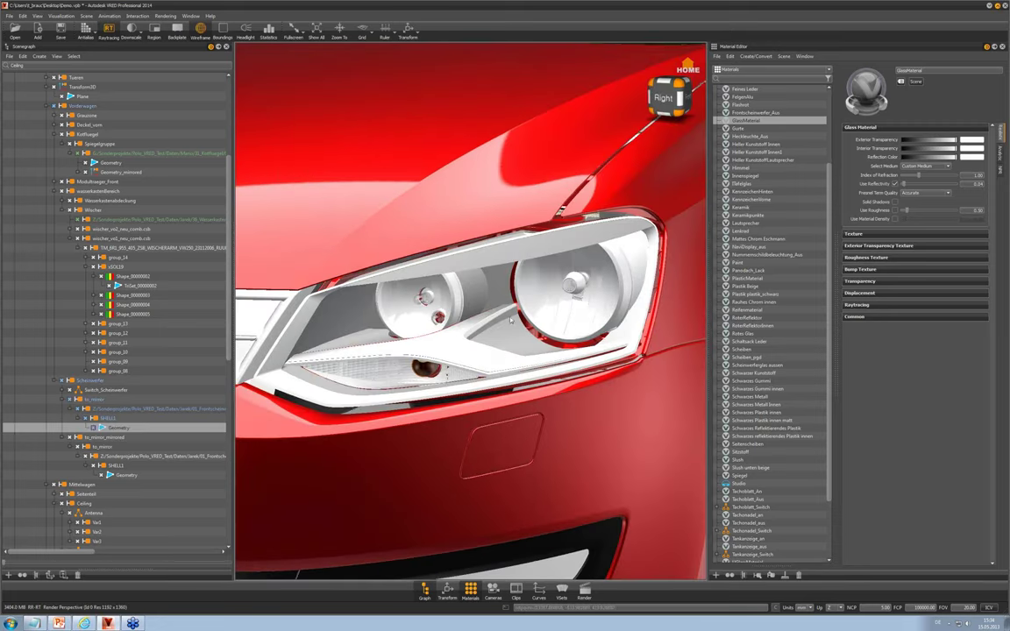
Select the headlight's inner trim strip and convert its Mattes Chrom Eschmann material to a Chrome Truelight material
left_click(499, 349)
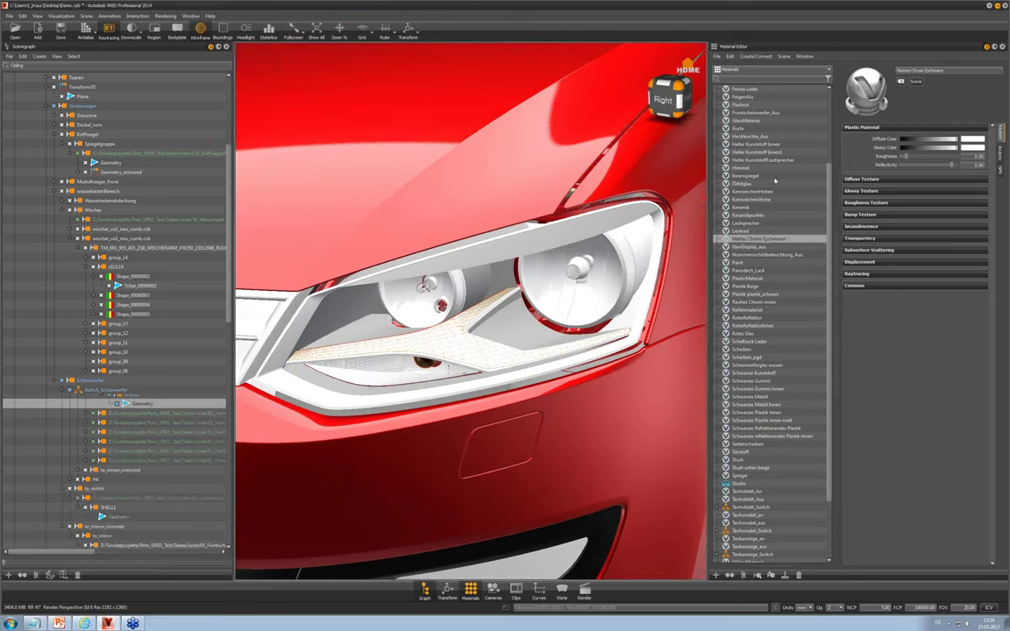
right_click(759, 239)
mouse_move(771, 266)
mouse_move(902, 268)
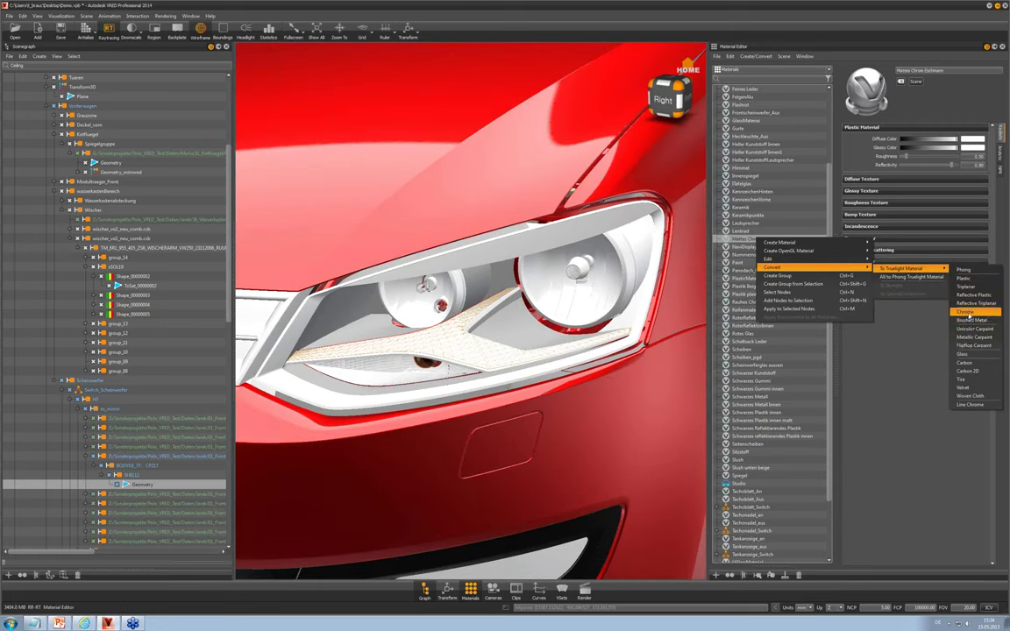
left_click(965, 311)
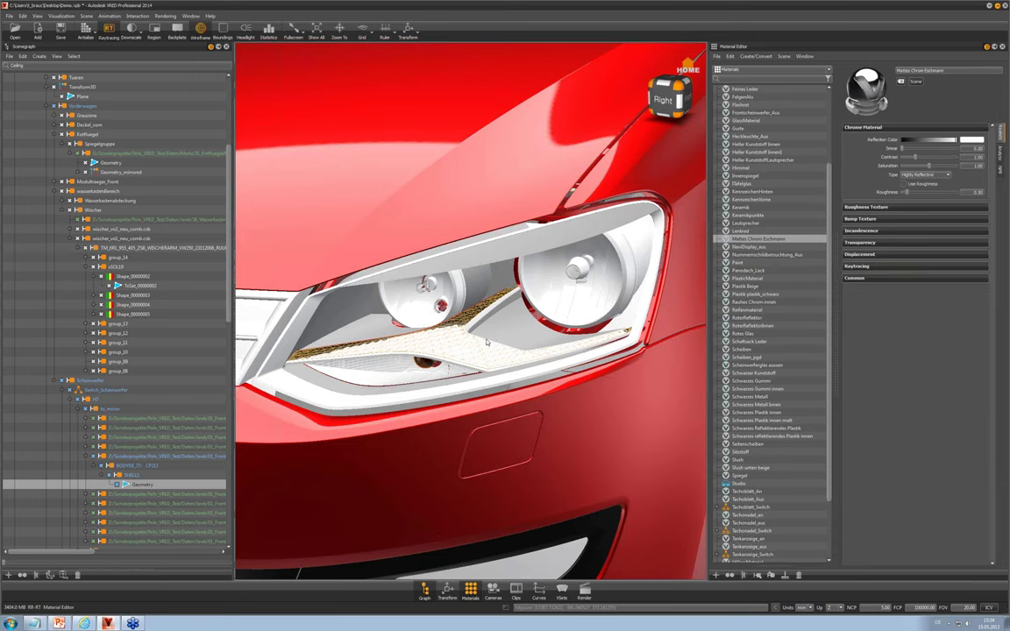
Reapply the Chrome conversion to the Mattes Chrom Eschmann material and set its contrast to about 0.46
mouse_move(487, 342)
left_mouse_down()
mouse_move(460, 343)
mouse_move(480, 326)
left_mouse_up()
right_click(760, 238)
mouse_move(779, 266)
mouse_move(899, 268)
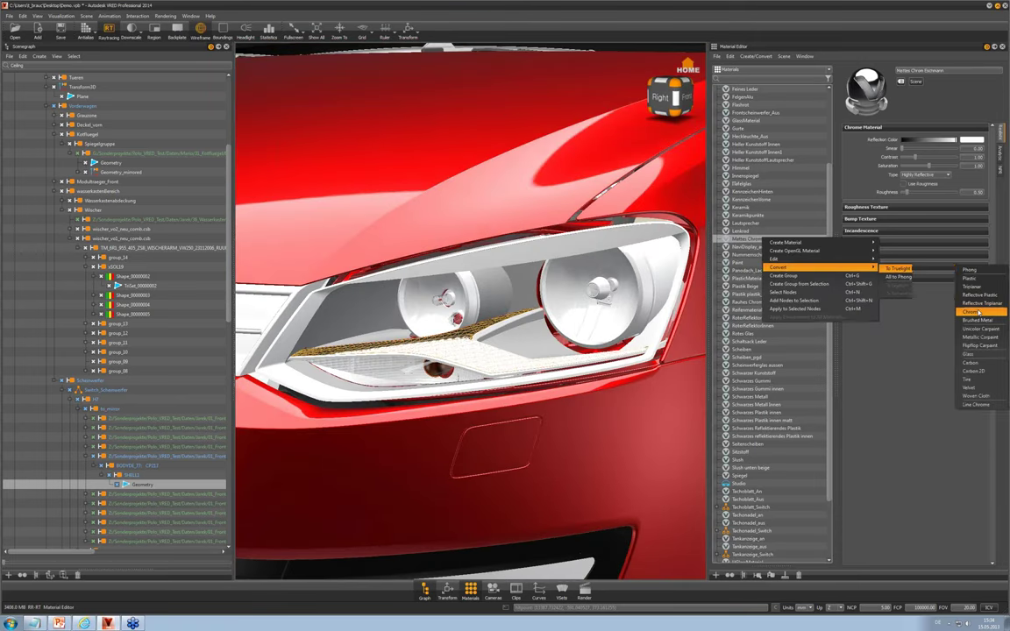
left_click(973, 311)
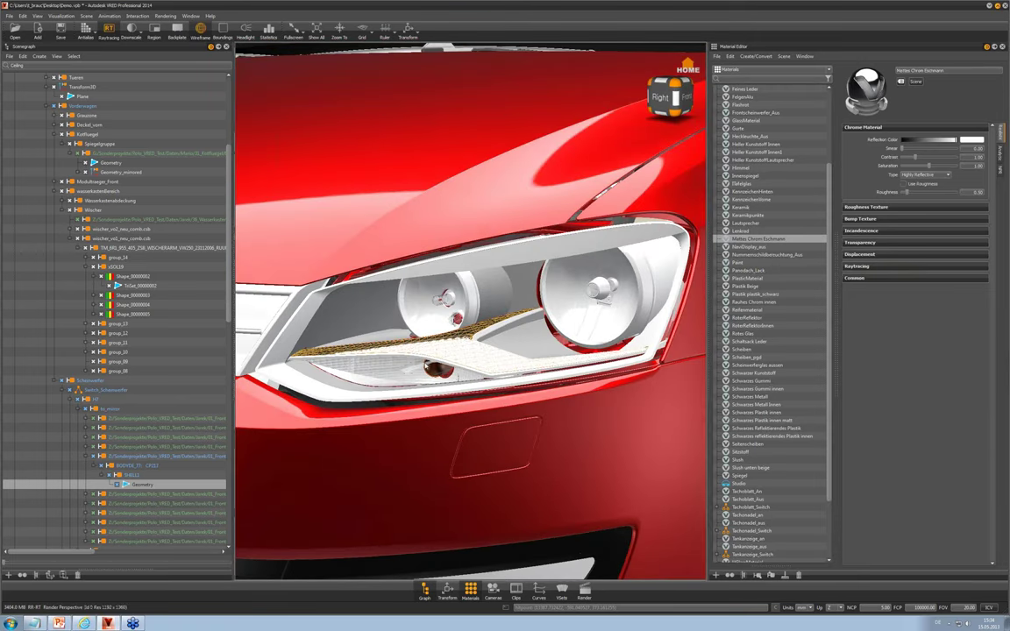
left_click_drag(426, 366, 459, 366)
left_click_drag(916, 158, 908, 157)
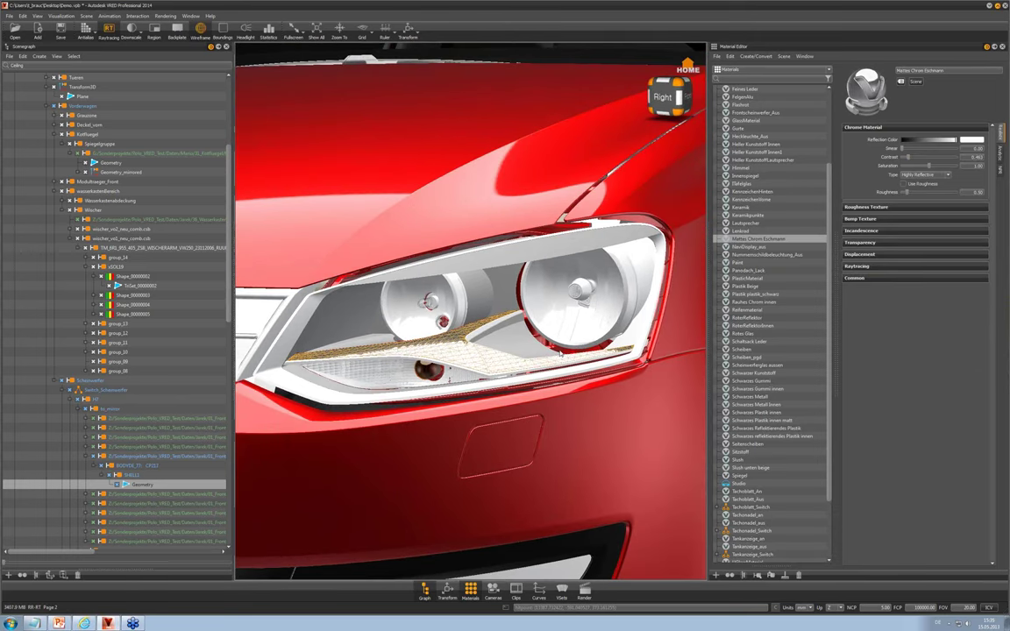
Select the headlight's inner housing and set the Schwarzer Kunststoff material's diffuse color to near black
left_click_drag(505, 372, 545, 282)
left_click(545, 281, "shift")
right_click(765, 375)
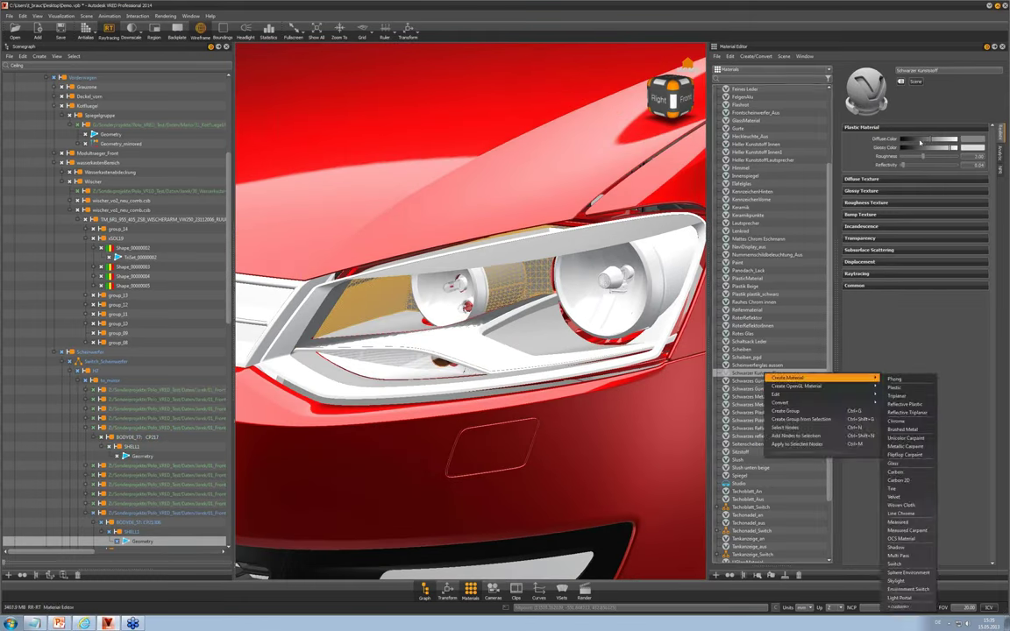
left_click_drag(920, 142, 903, 141)
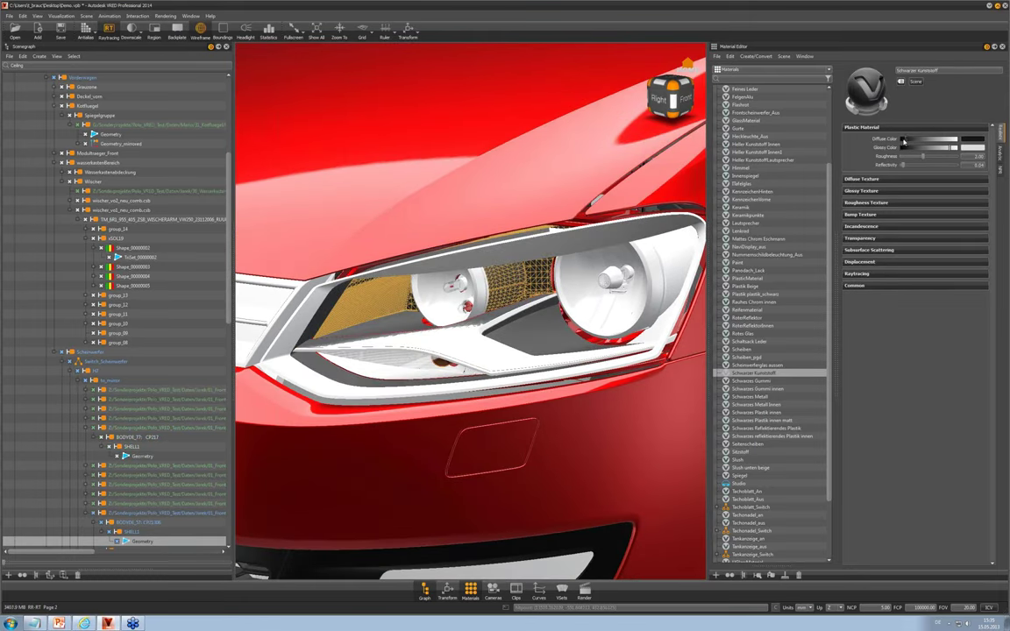
Select the headlight's large reflector and convert its Chrom entsättigt material to a Chrome Truelight material
left_click(616, 311, "shift")
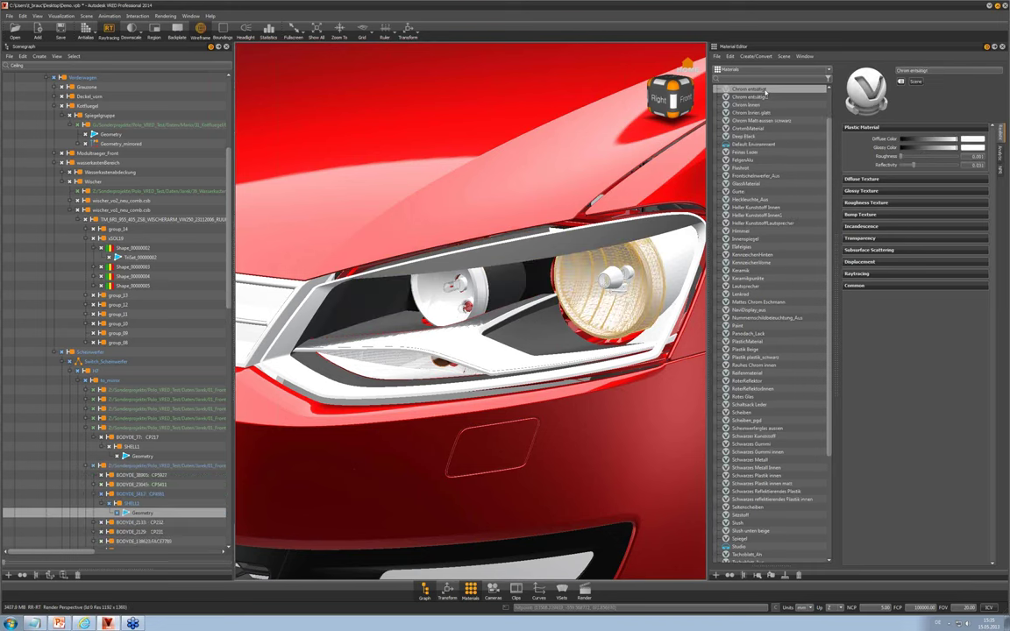
right_click(765, 91)
mouse_move(782, 119)
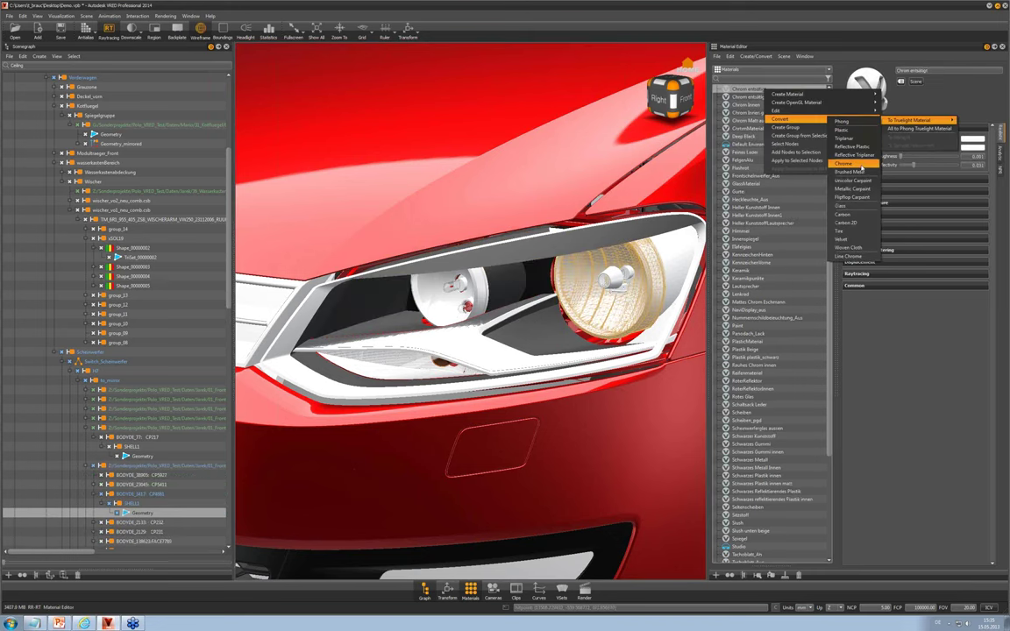
left_click(862, 166)
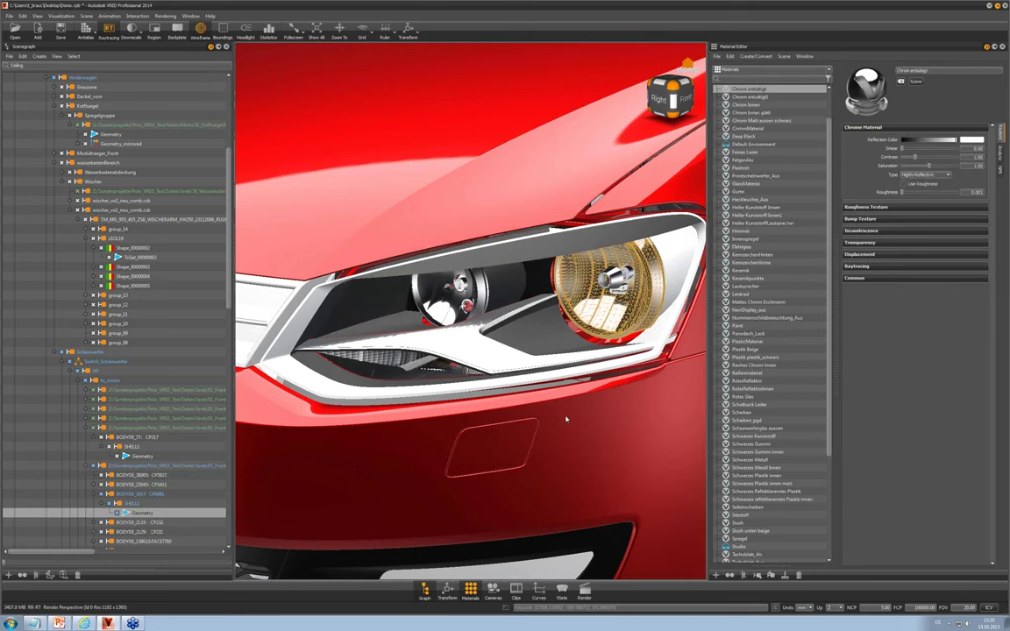
Show the whole subtree of the Polo node to bring back the hidden headlight cover, and clear the selection
left_click_drag(565, 419, 447, 363)
scroll(480, 355, "down", 3)
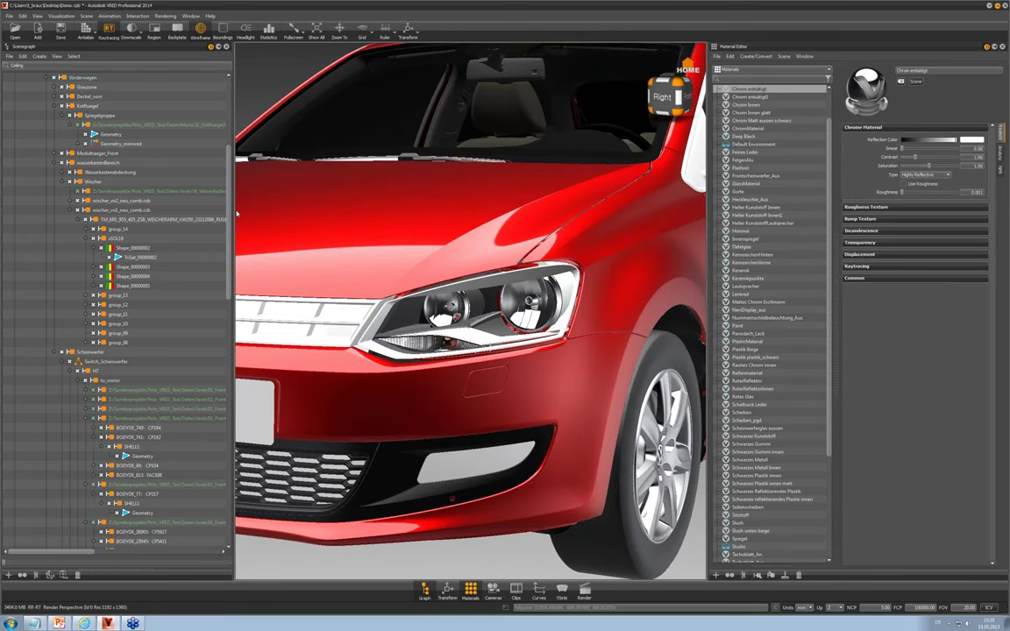
scroll(63, 143, "up", 7)
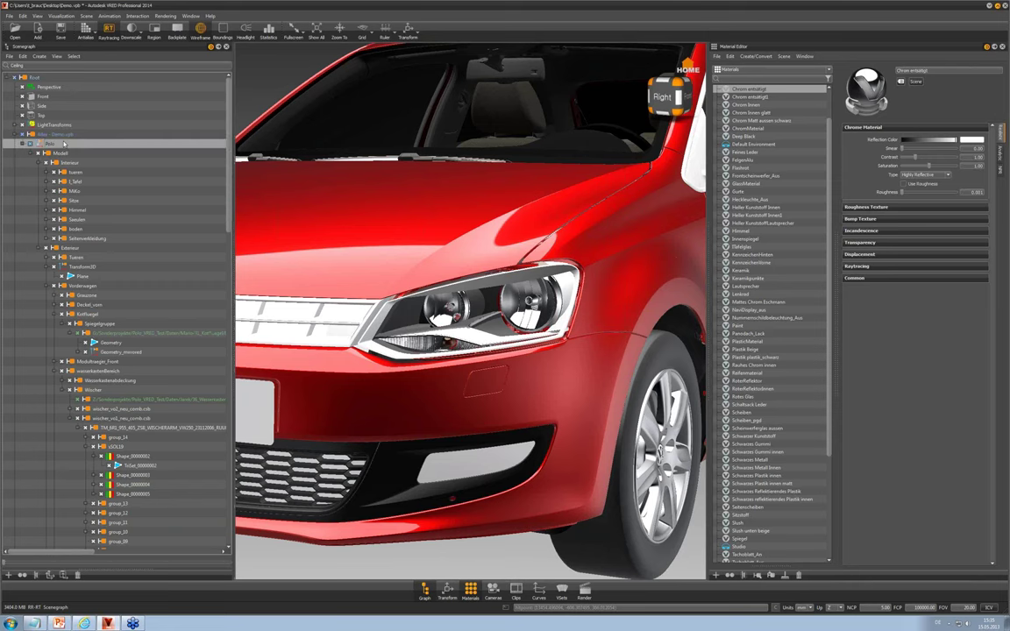
right_click(63, 143)
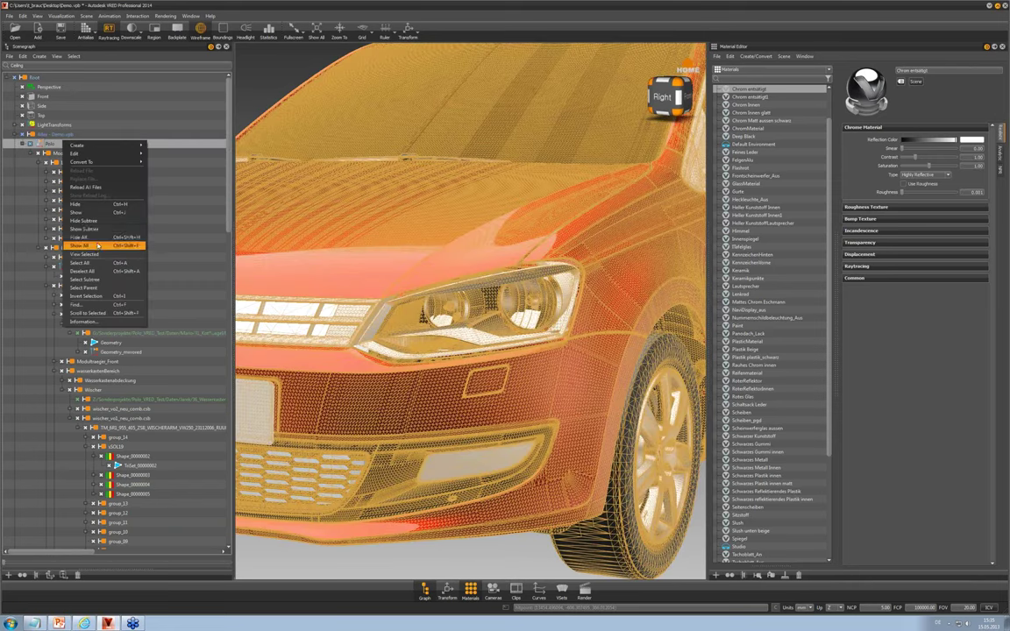
left_click(93, 230)
left_click(430, 288, "shift")
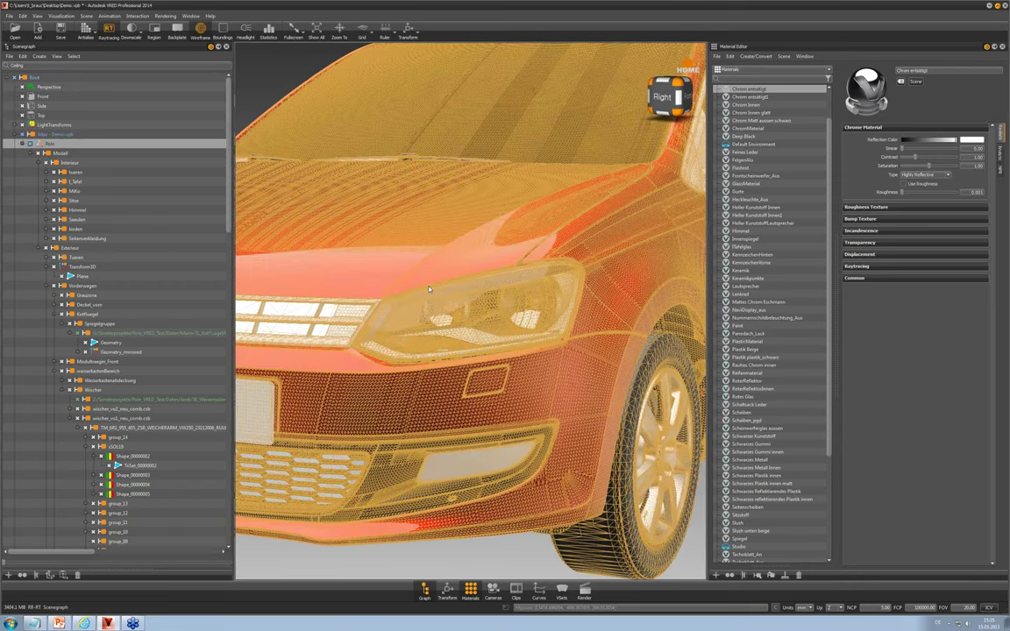
Examine the whole car's new materials from several angles, closing the scenegraph for a larger view
left_click_drag(522, 408, 493, 407)
right_click_drag(494, 407, 596, 166)
middle_click_drag(695, 350, 575, 399)
left_click_drag(575, 399, 483, 391)
middle_click_drag(484, 391, 552, 390)
left_click_drag(420, 403, 498, 409)
middle_click_drag(498, 409, 481, 411)
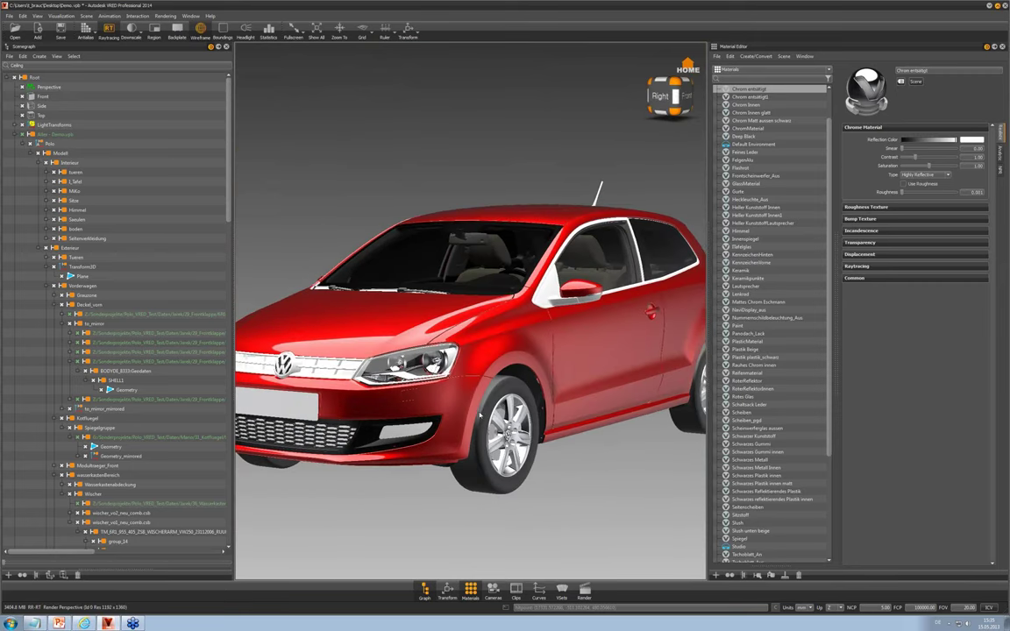
left_click_drag(481, 411, 474, 411)
right_click_drag(473, 410, 512, 387)
left_click_drag(436, 352, 462, 394)
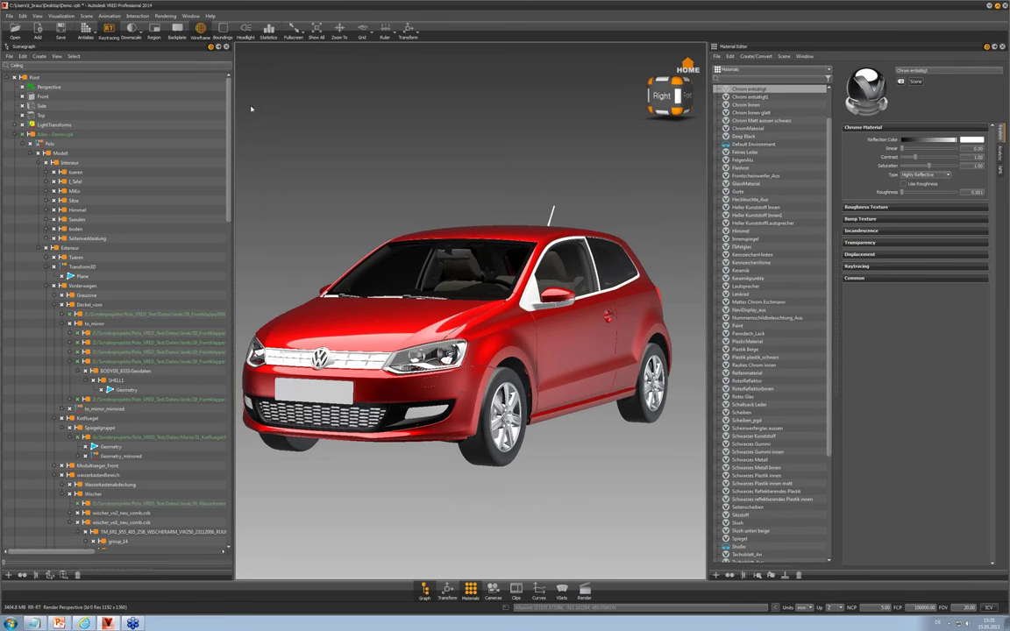
left_click(226, 48)
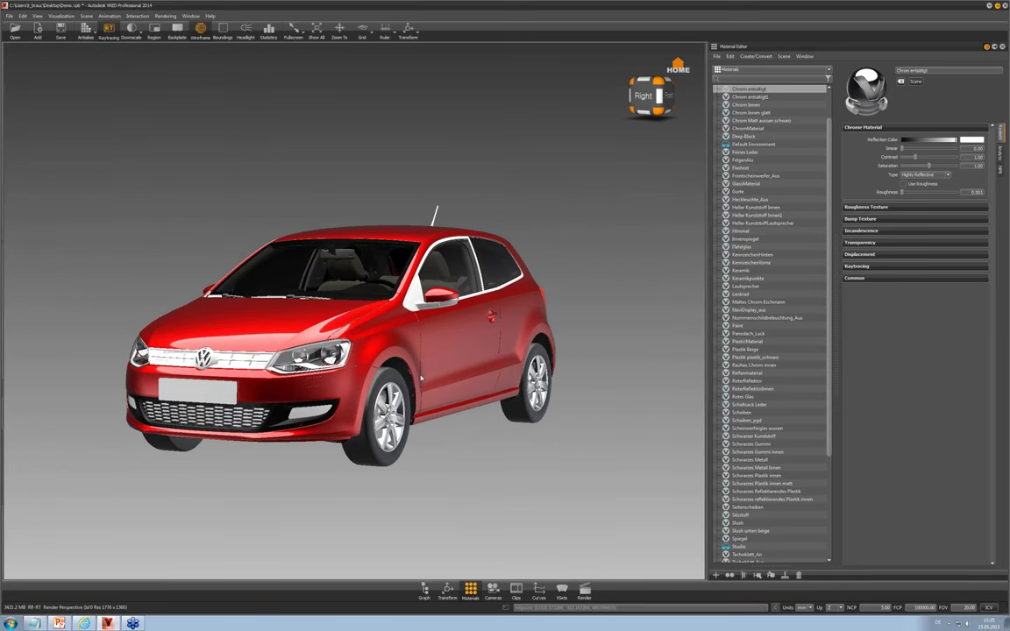
right_click_drag(425, 400, 438, 449)
left_click_drag(438, 449, 401, 443)
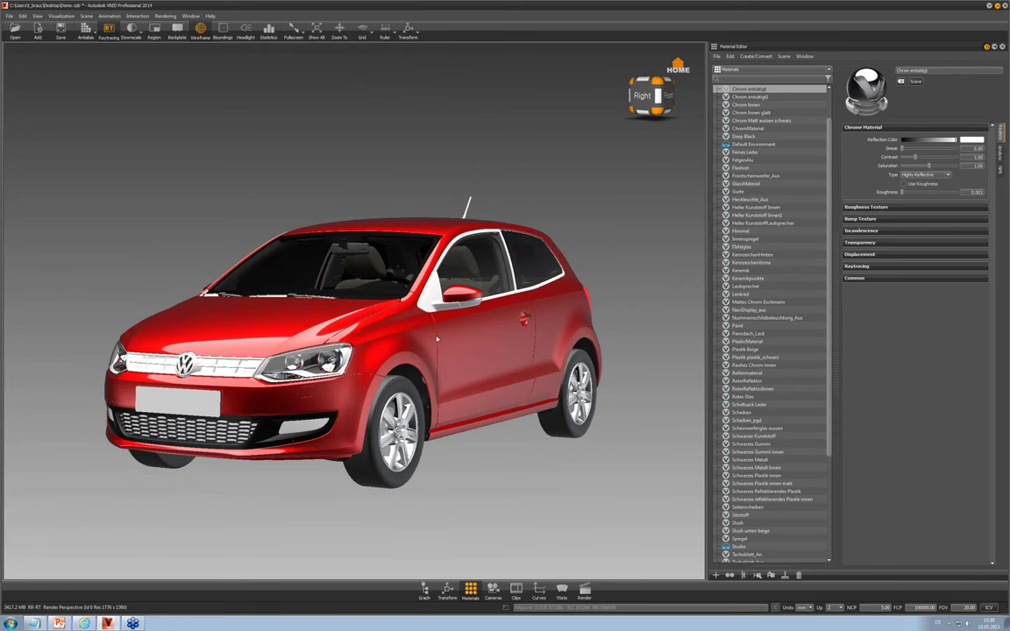
left_click_drag(436, 339, 418, 338)
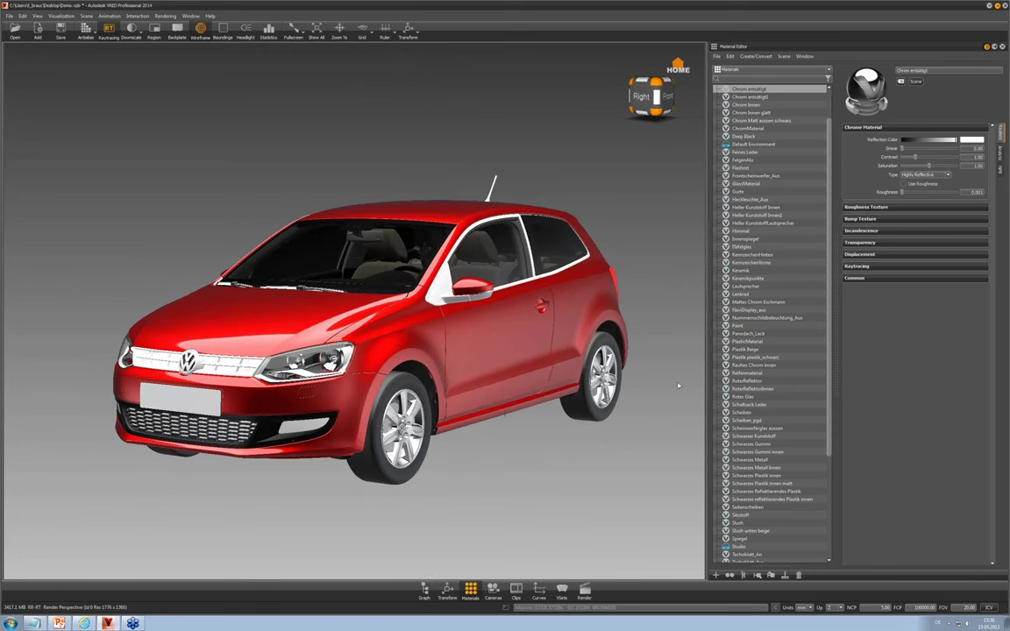
Reopen the scenegraph and create a large sphere geometry under the Root node with a resolution of 50 by 50
left_click(428, 593)
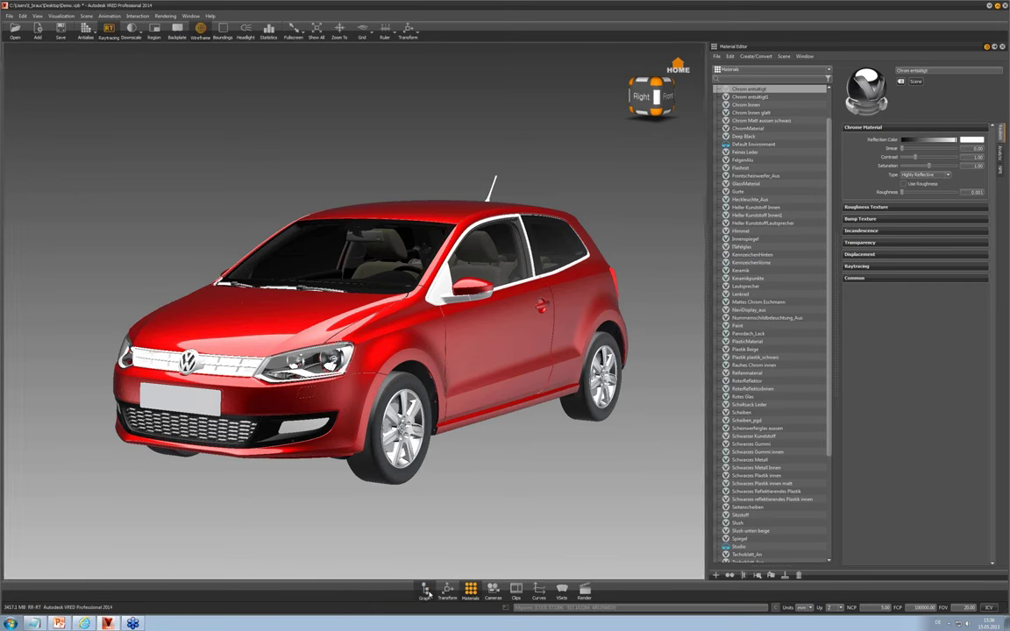
left_click(425, 591)
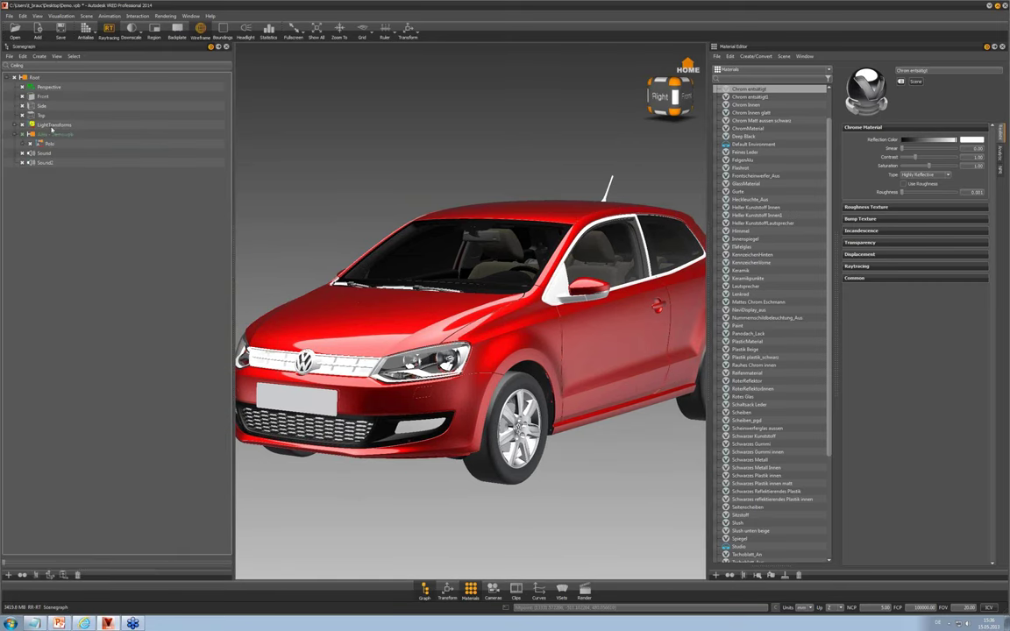
left_click(53, 77)
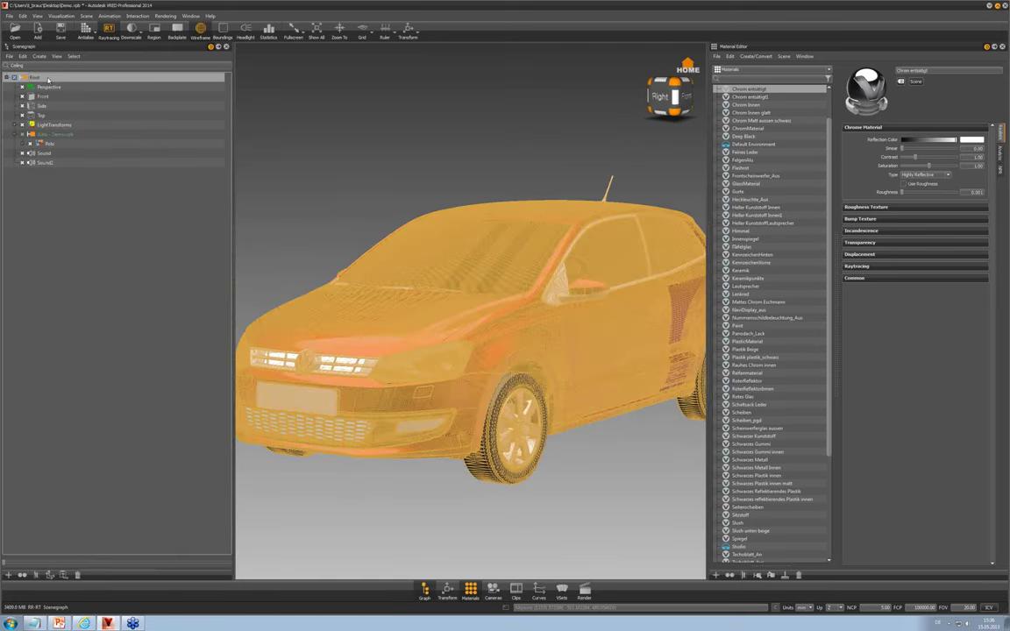
right_click(53, 78)
mouse_move(93, 81)
mouse_move(175, 82)
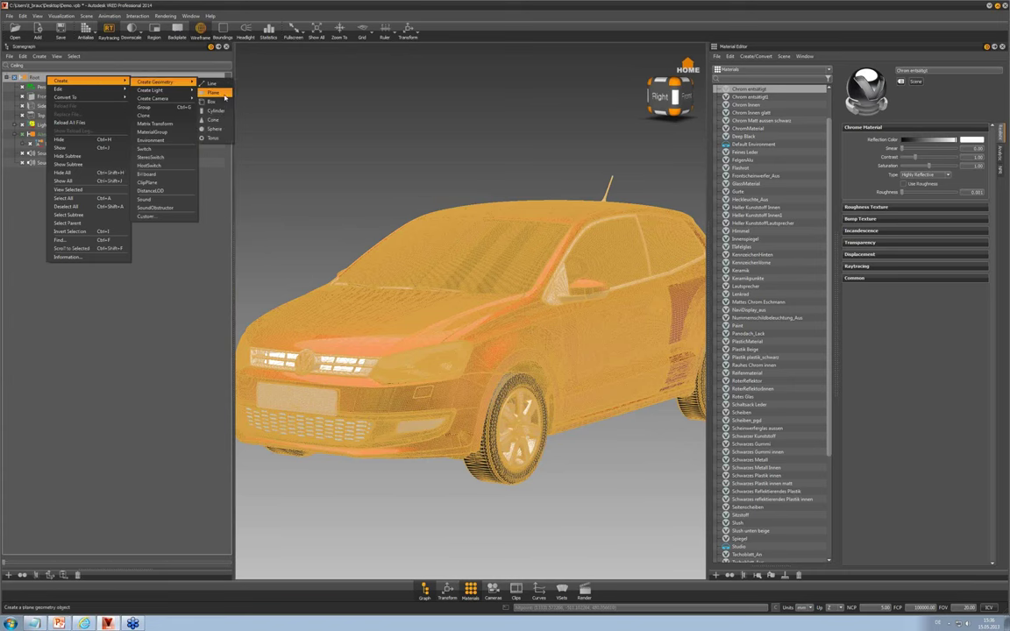
left_click(219, 129)
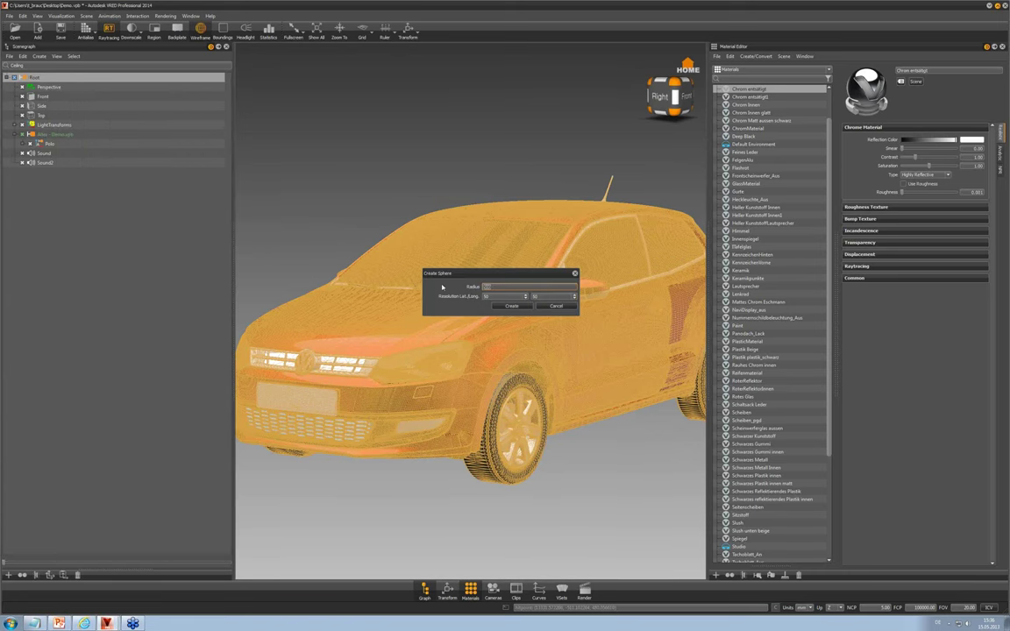
type("5000")
key("Return")
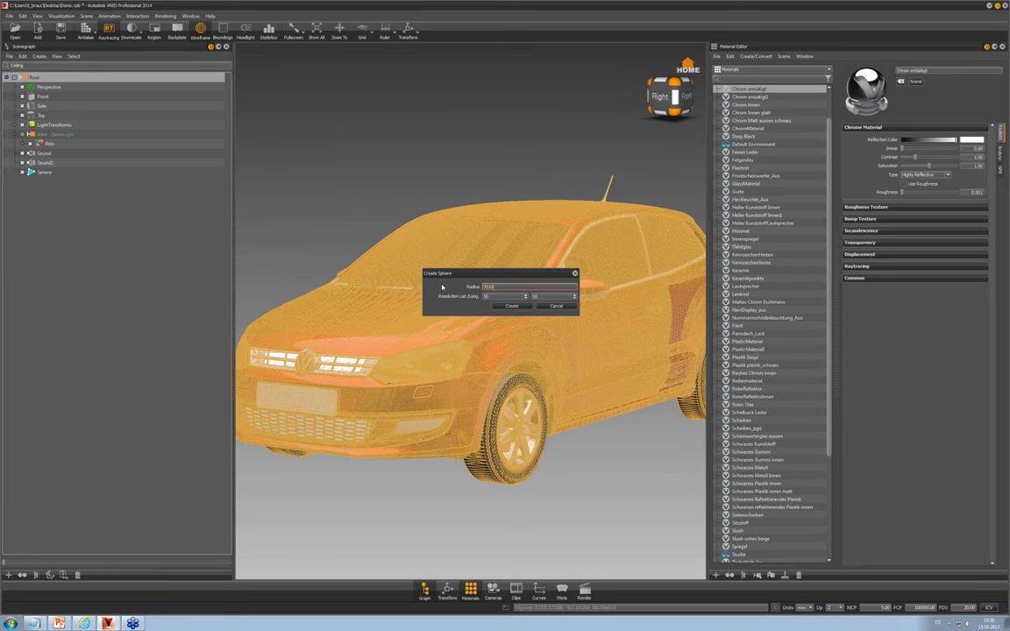
Bring the whole car back into view and collapse its model branch in the scenegraph
left_click(48, 77)
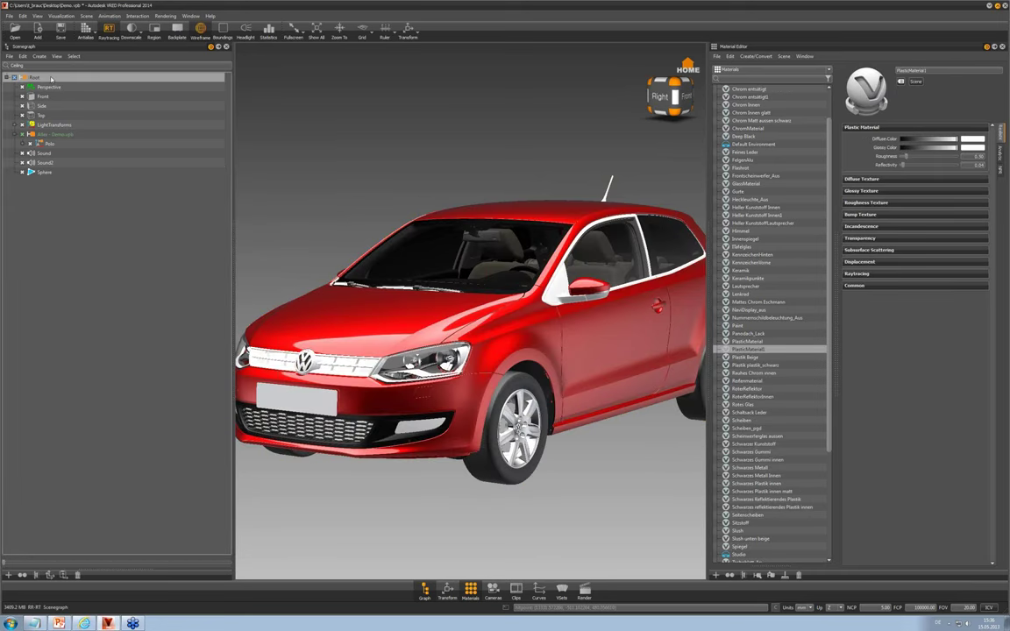
left_click_drag(434, 240, 487, 361)
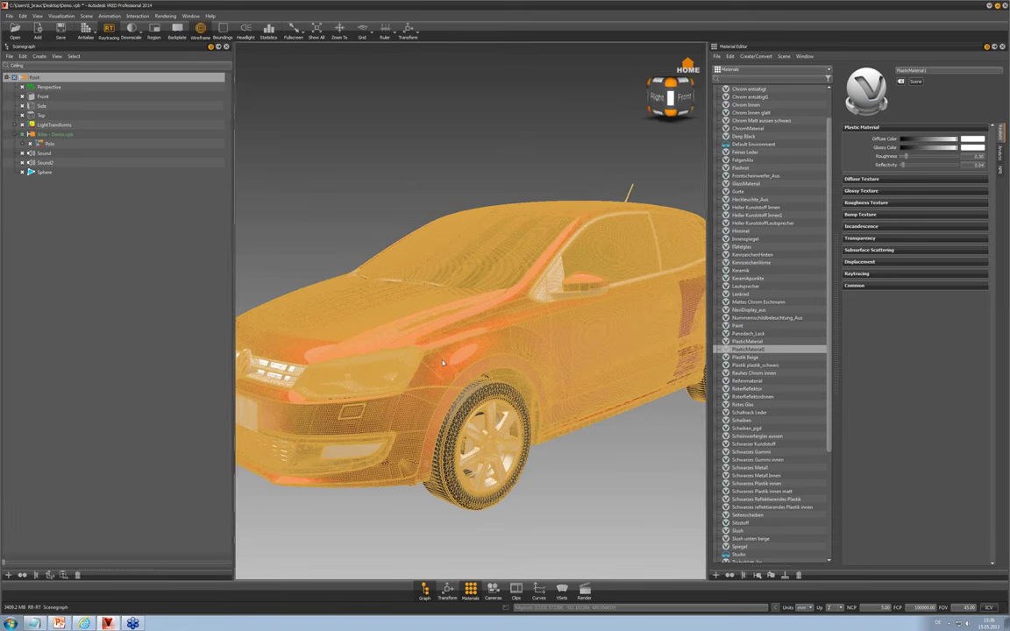
right_click_drag(487, 361, 503, 333)
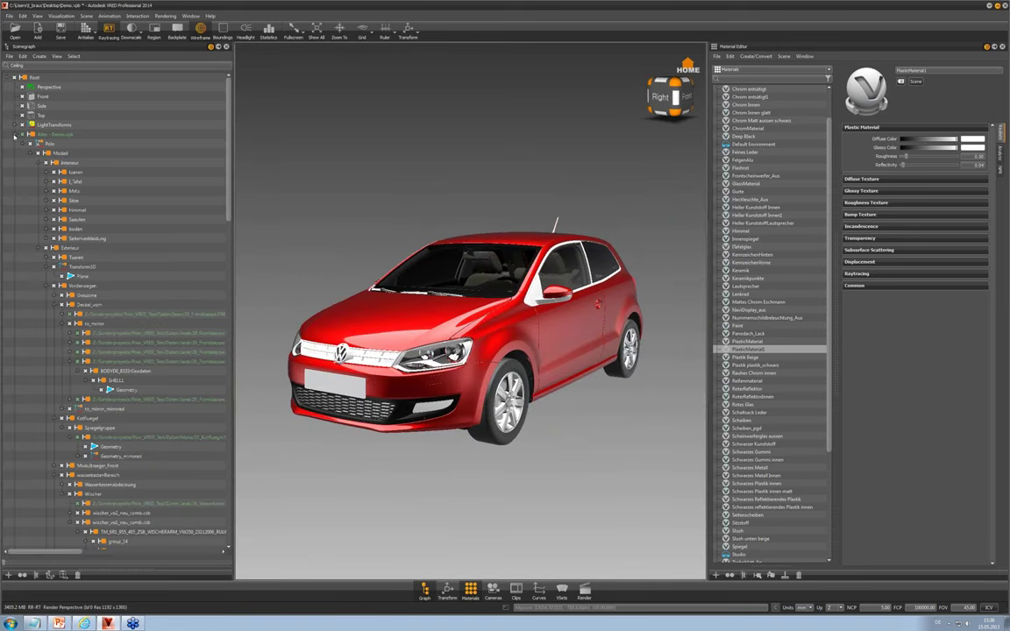
left_click(15, 136)
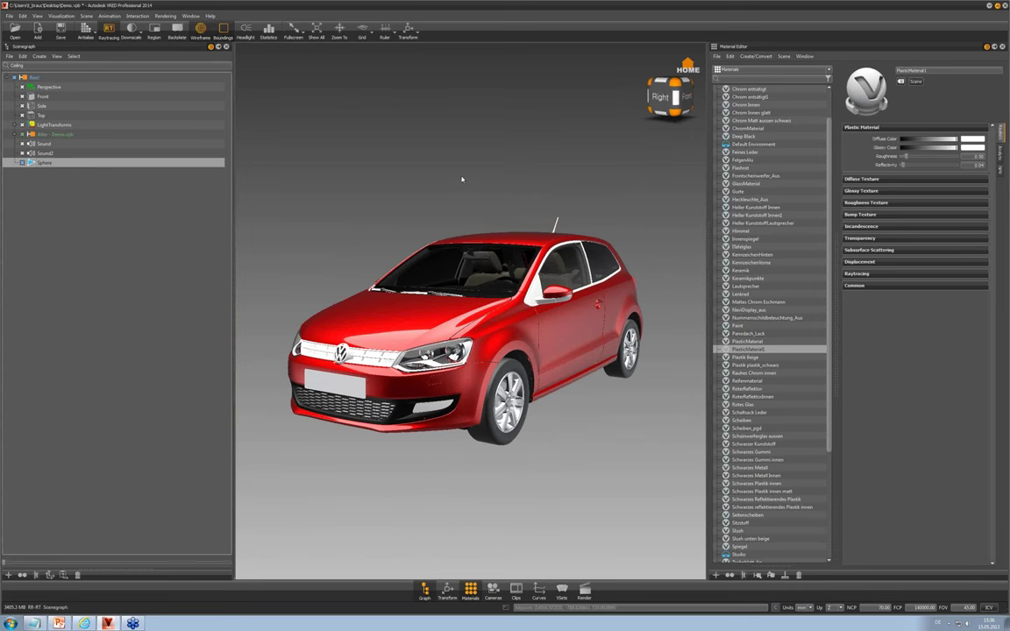
Inspect the whole sphere from another angle and return the view to the complete scene
key("f")
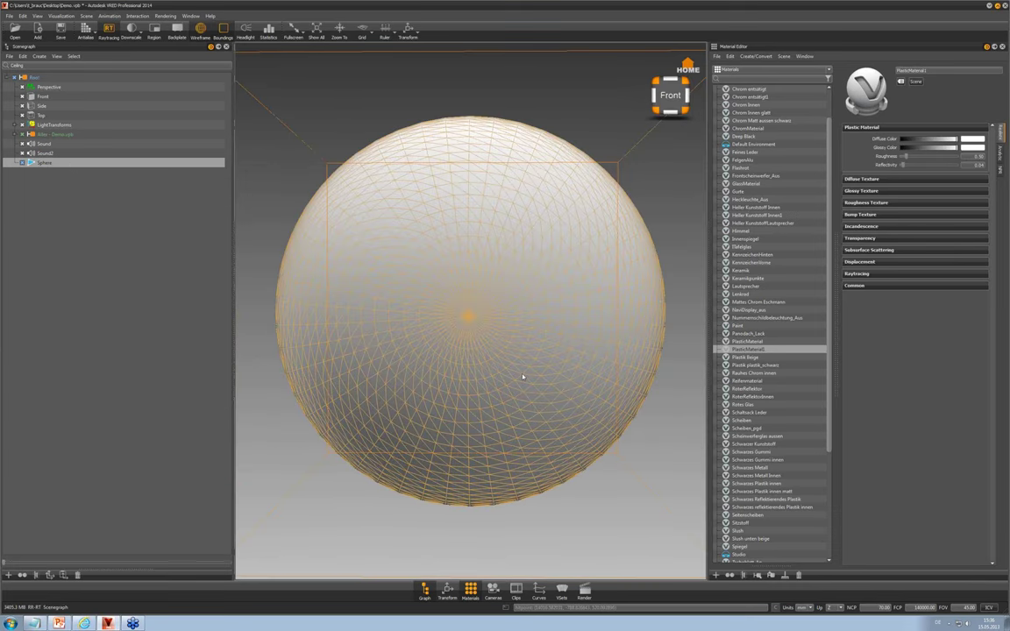
left_click_drag(522, 375, 485, 150)
right_click_drag(485, 151, 418, 195)
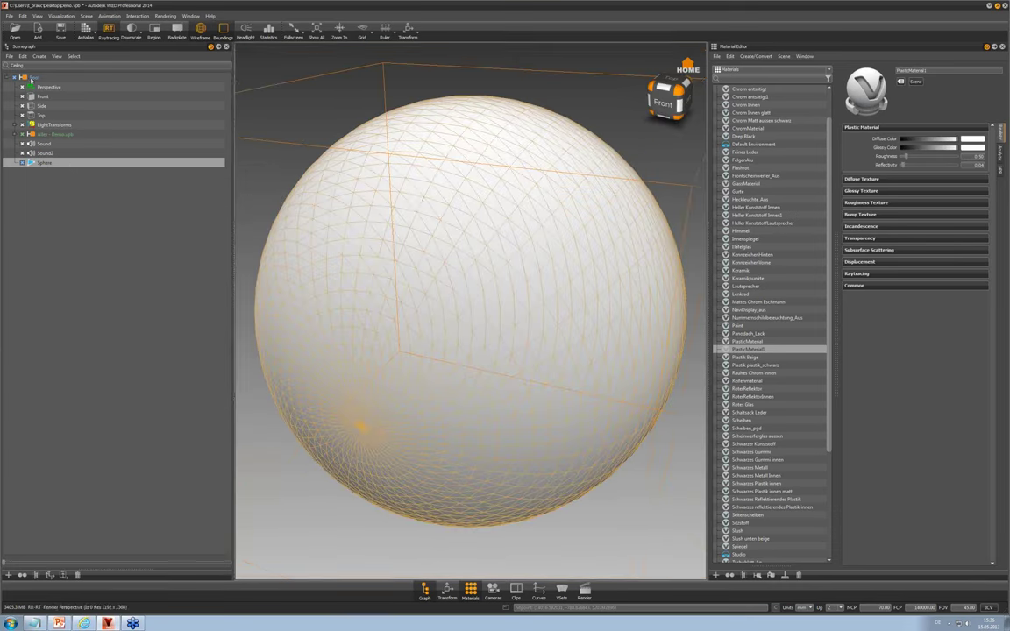
key("Up")
key("Home")
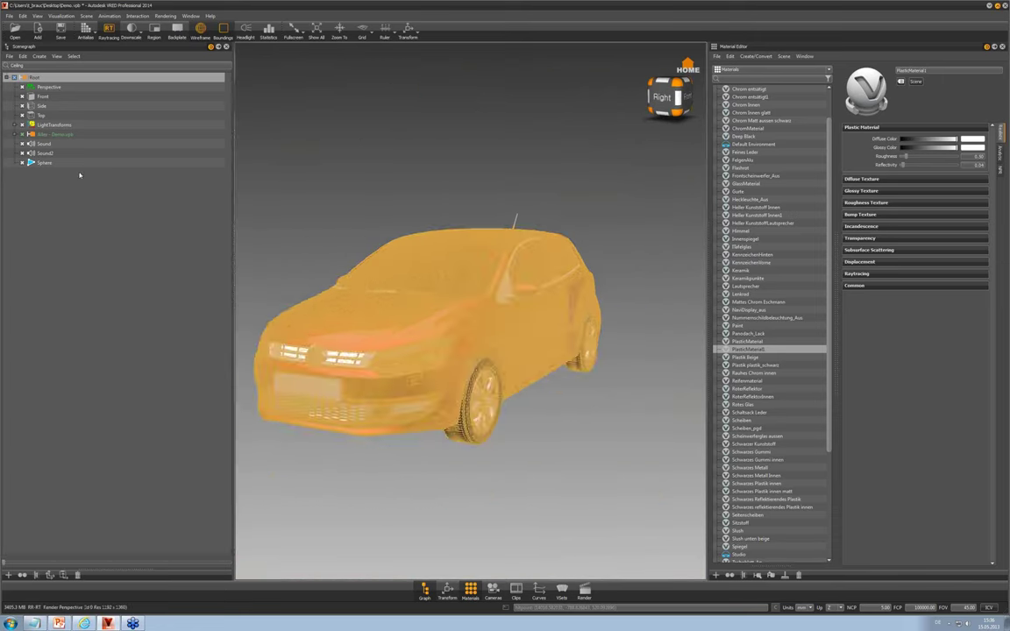
Assign the Default Environment material to the Sphere object
left_click(72, 165)
left_click_drag(579, 449, 446, 433)
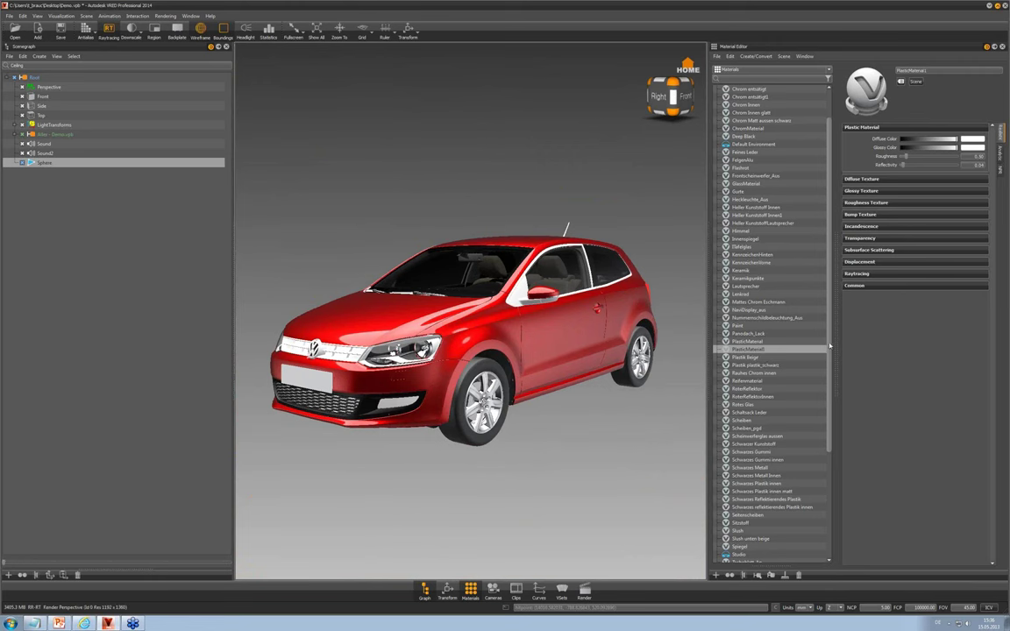
scroll(746, 245, "up", 2)
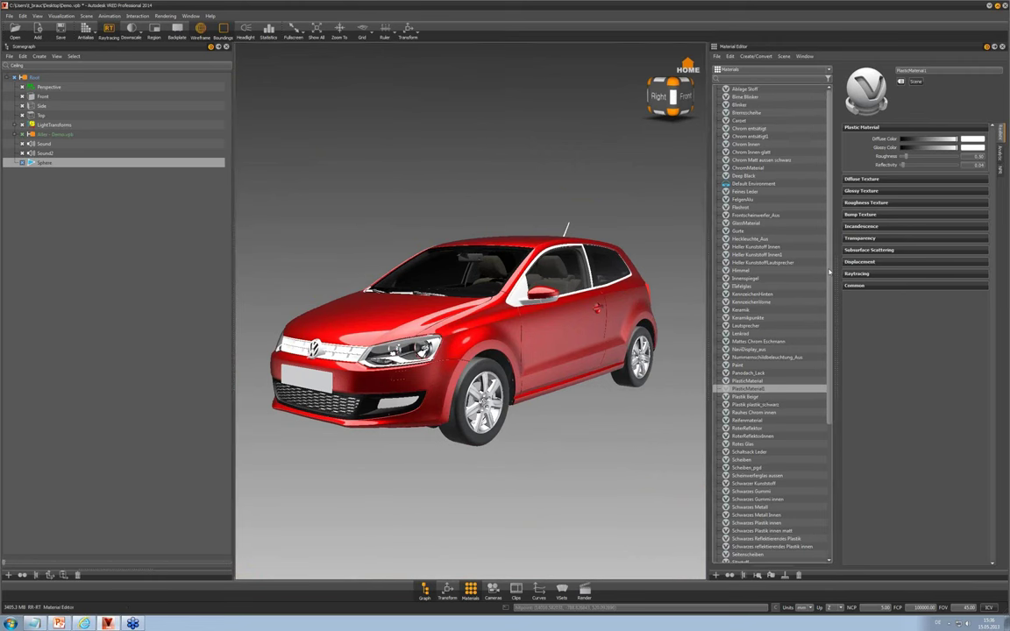
left_click(764, 185)
left_click_drag(751, 185, 39, 165)
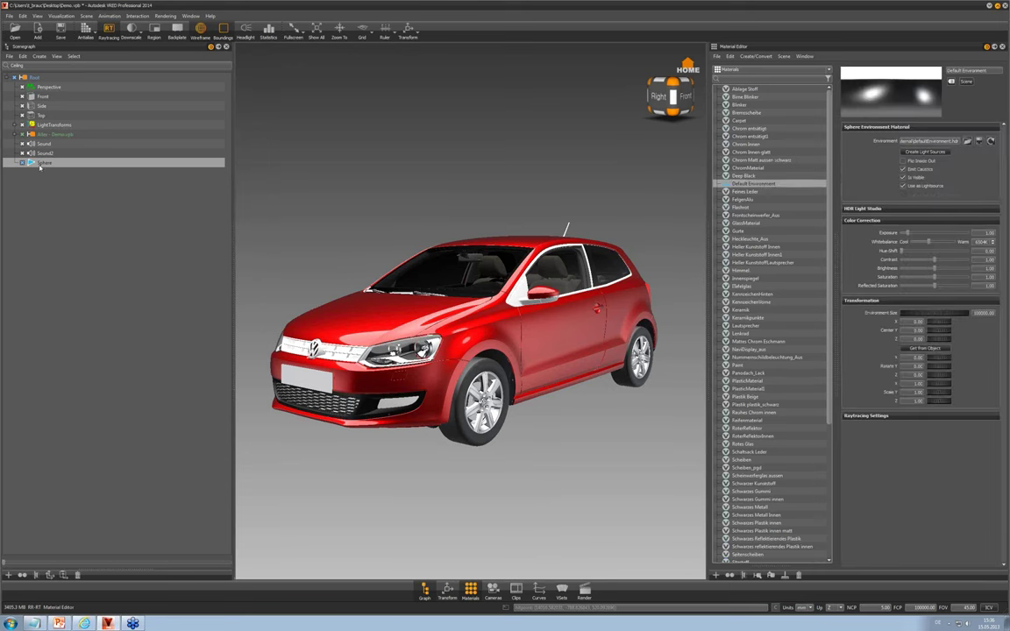
Move the sphere with the Transform tool so that it encloses the car, and leave the tool
left_click(408, 31)
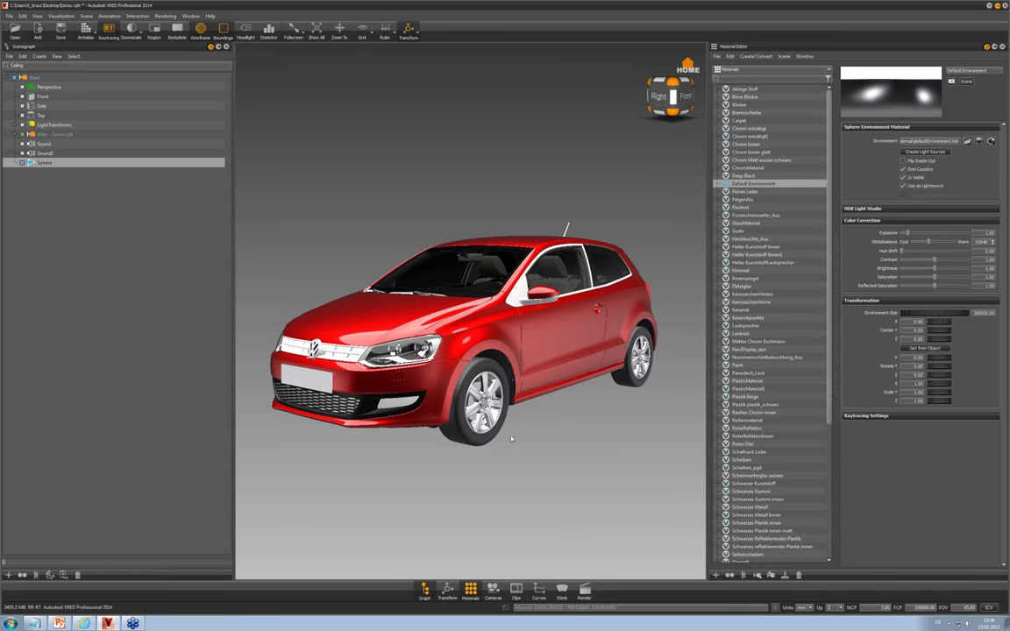
right_click_drag(511, 431, 511, 380)
scroll(433, 169, "down", 5)
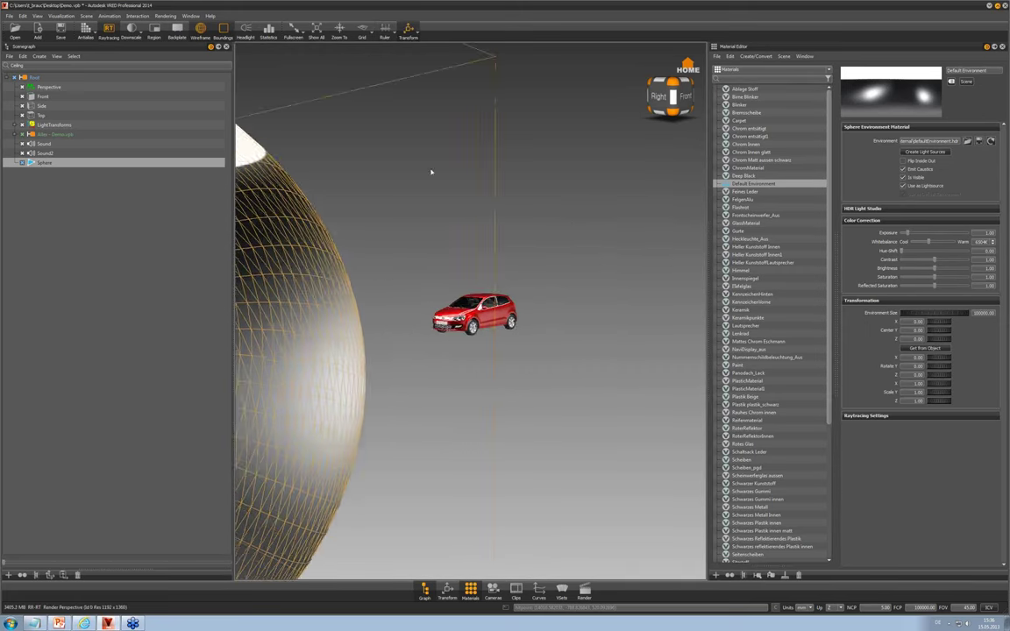
right_click_drag(429, 456, 435, 354)
middle_click_drag(435, 354, 568, 390)
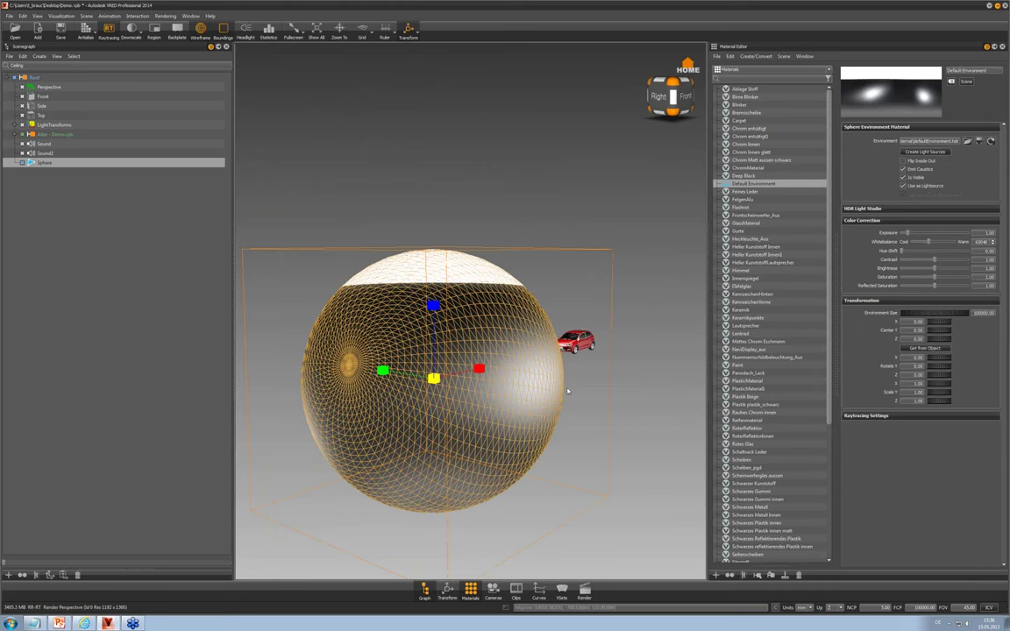
left_click_drag(568, 390, 517, 527)
left_click_drag(476, 413, 611, 309)
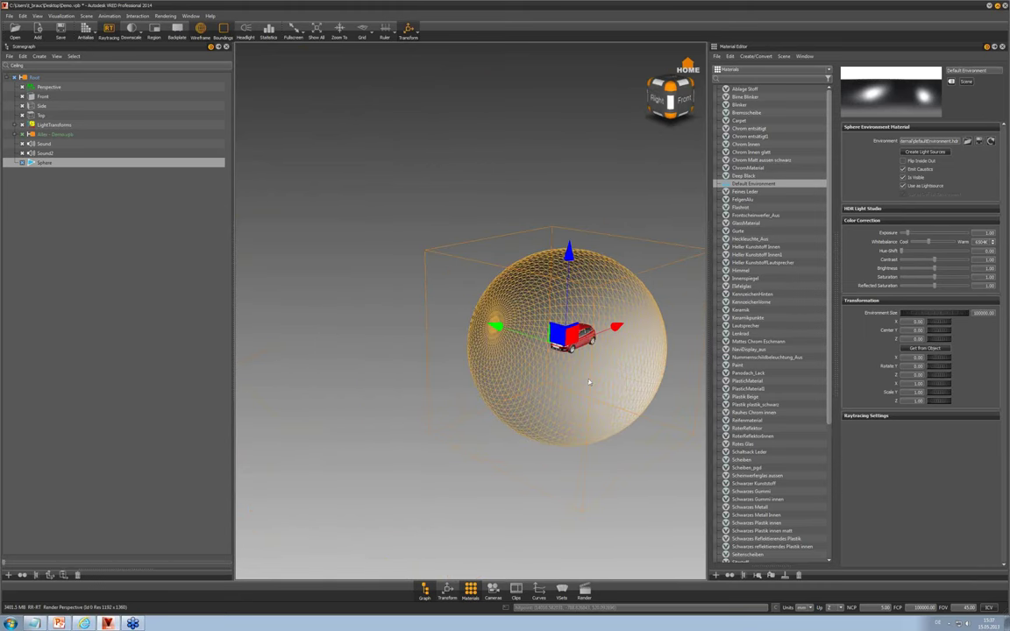
left_click_drag(535, 365, 329, 375)
middle_click_drag(294, 333, 473, 312)
left_click(407, 31)
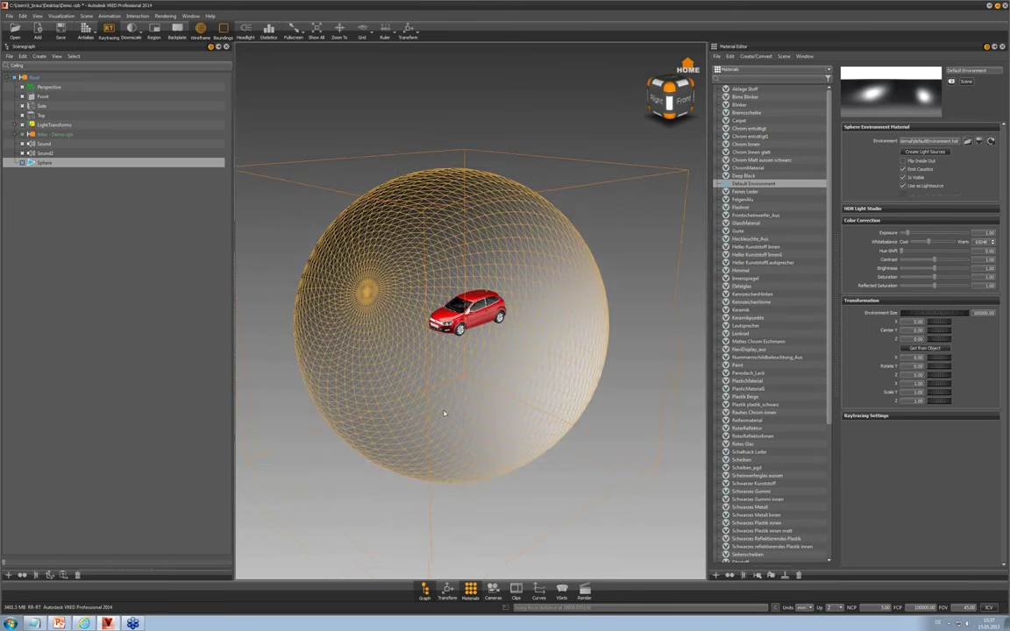
Set the interactive illumination mode of the raytracing quality to Full Global Illumination and close the render settings
right_click_drag(445, 412, 456, 468)
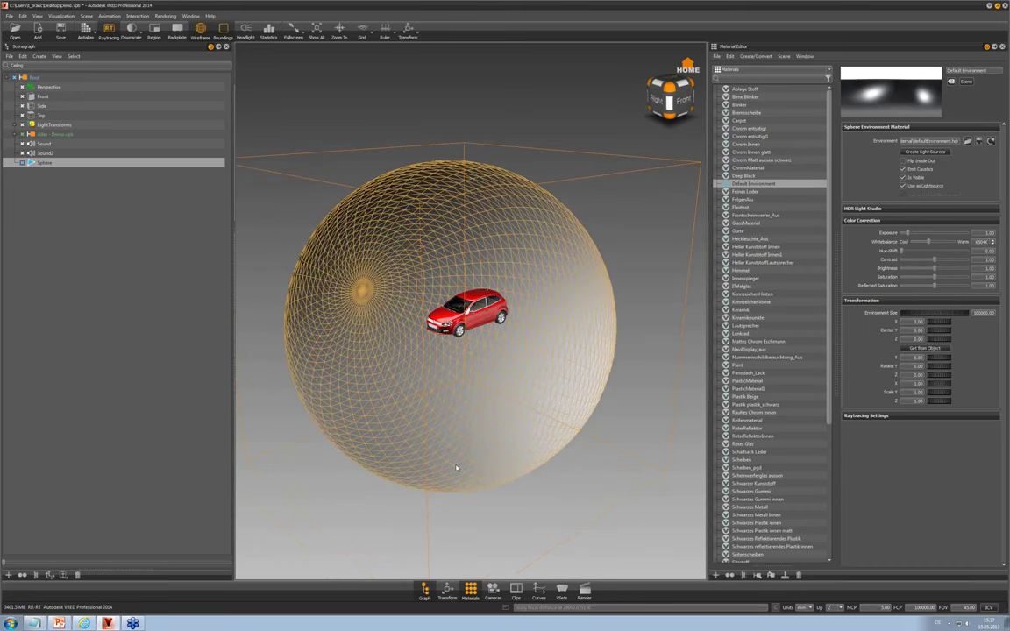
scroll(456, 467, "up", 5)
left_click_drag(467, 463, 532, 382)
scroll(532, 382, "up", 4)
scroll(532, 382, "down", 4)
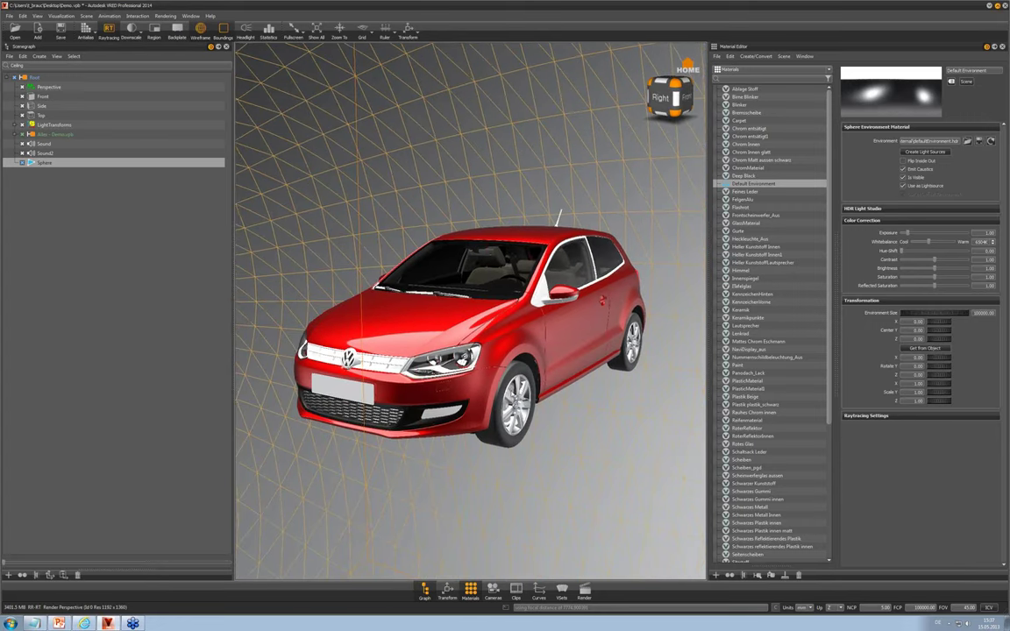
left_click(583, 591)
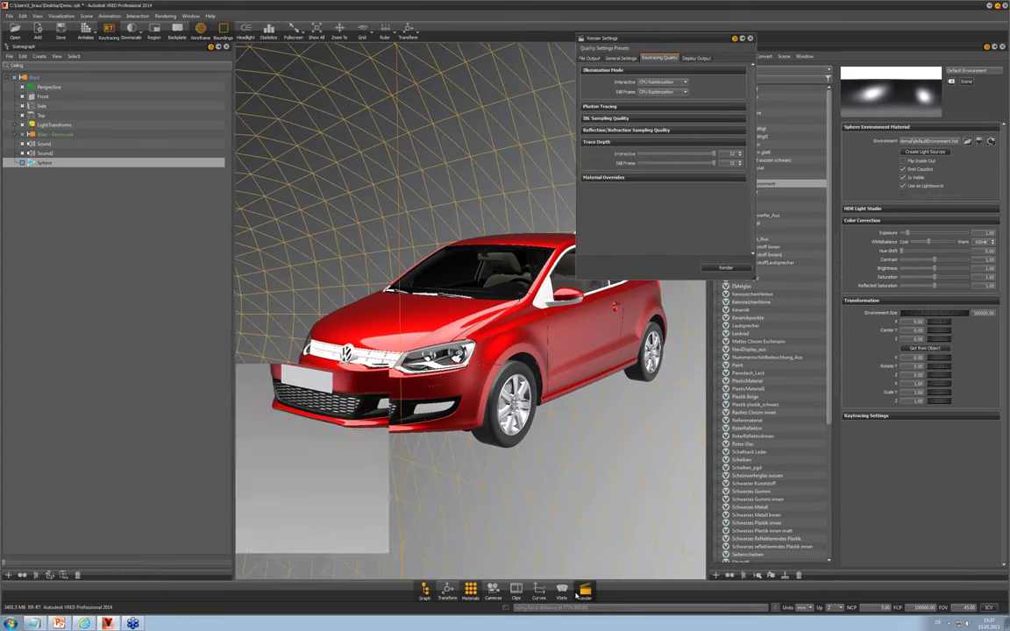
left_click(661, 81)
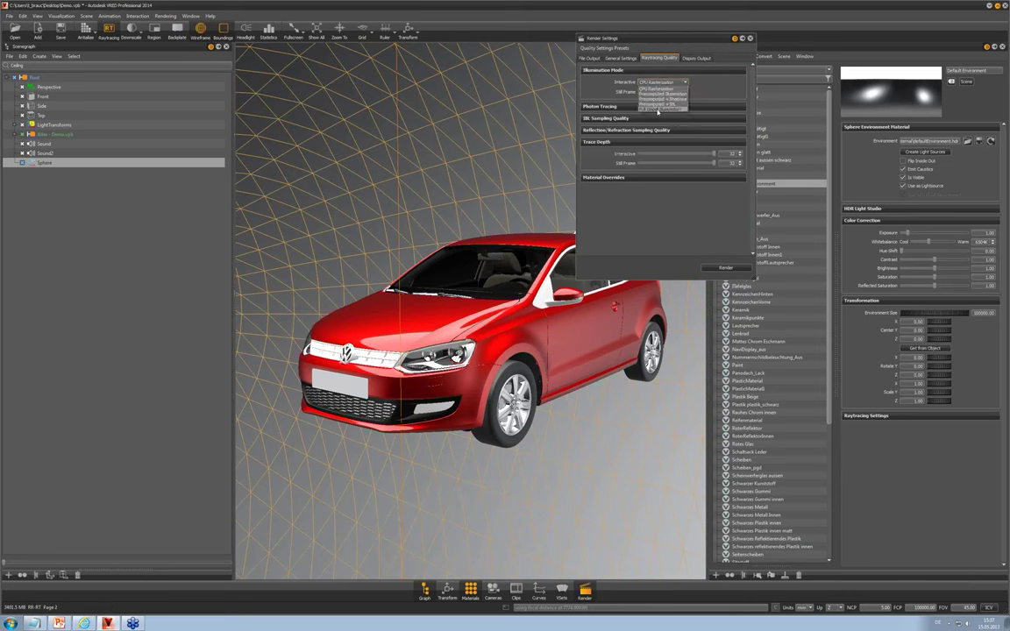
left_click(656, 101)
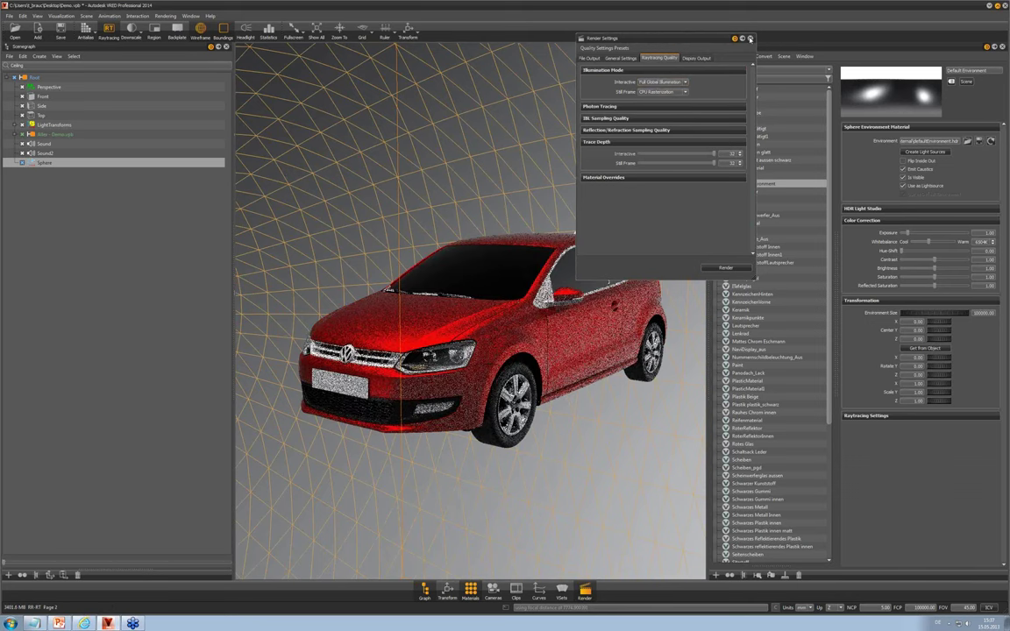
left_click(750, 38)
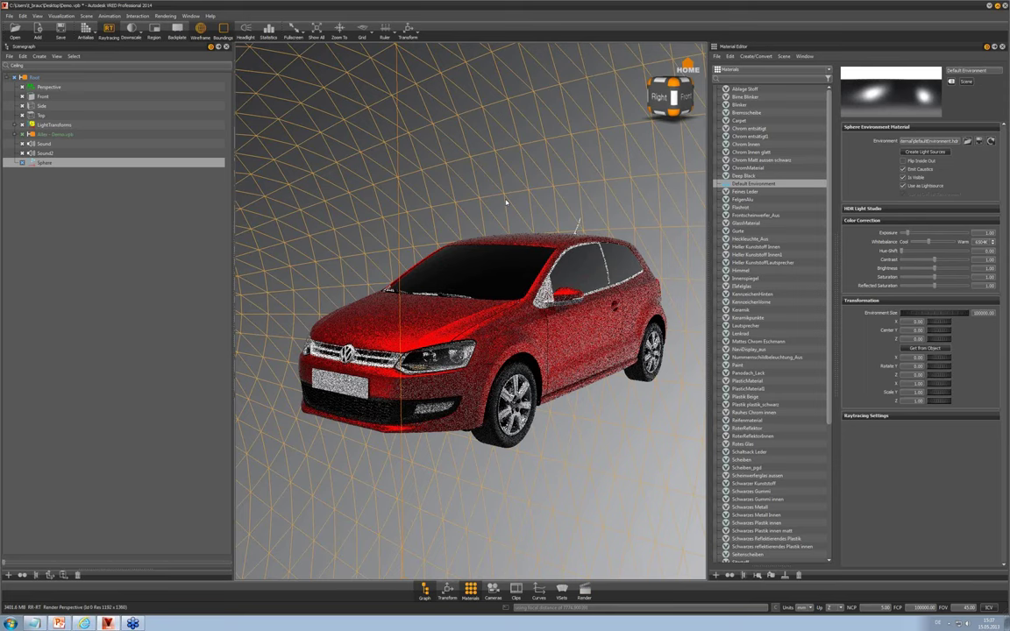
Examine the lighting on the car and its placement inside the environment sphere from several angles and distances
scroll(508, 253, "down", 5)
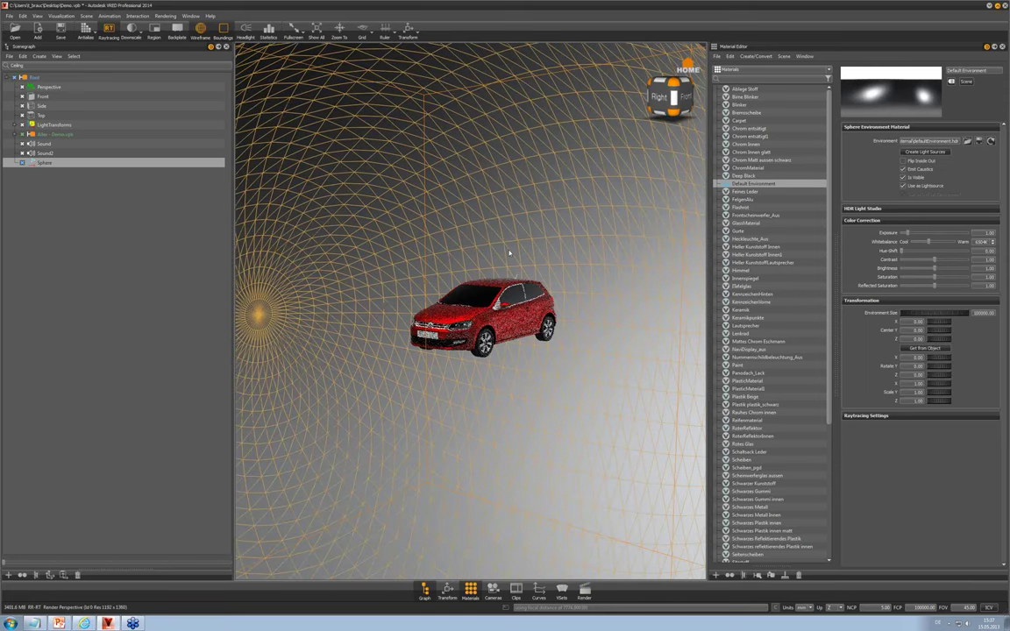
left_click_drag(508, 253, 496, 342)
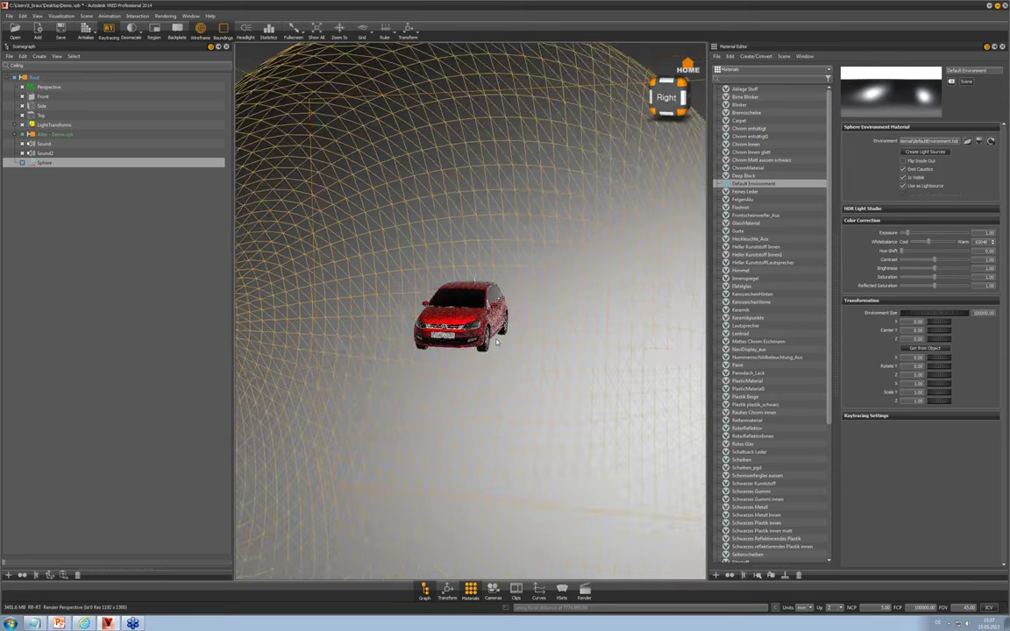
scroll(496, 341, "down", 2)
left_click_drag(664, 414, 562, 348)
left_click_drag(562, 349, 666, 326)
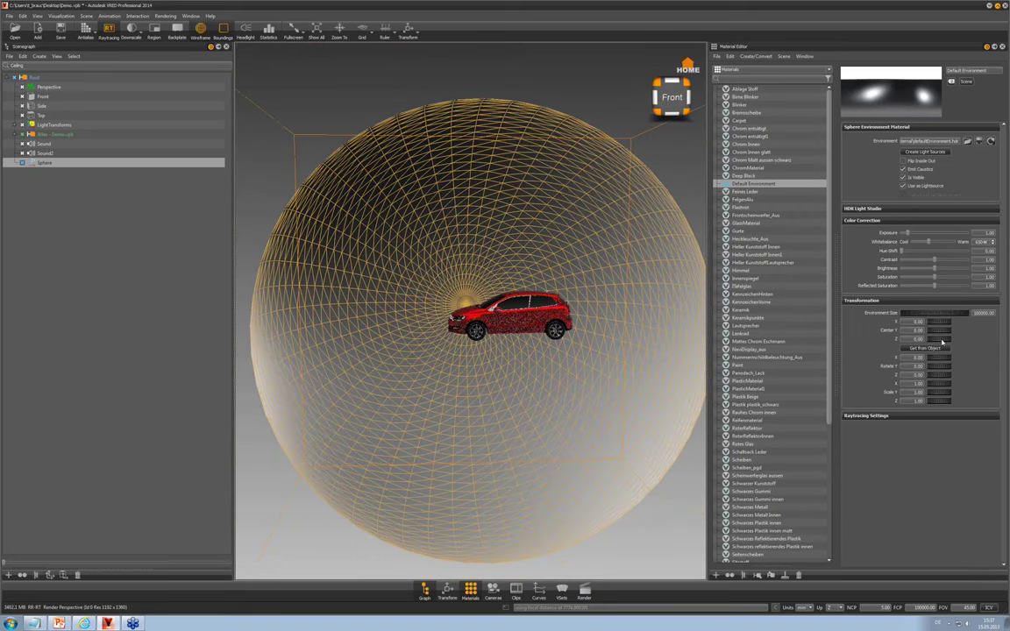
left_click_drag(942, 342, 1008, 343)
left_click_drag(320, 378, 502, 369)
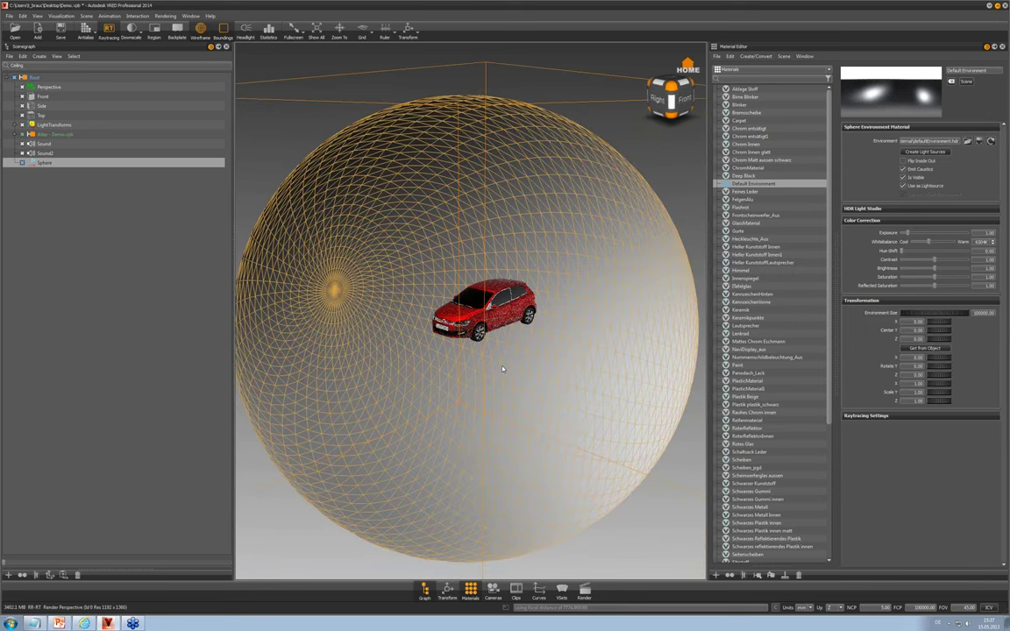
right_click_drag(502, 369, 516, 459)
middle_click_drag(516, 458, 497, 424)
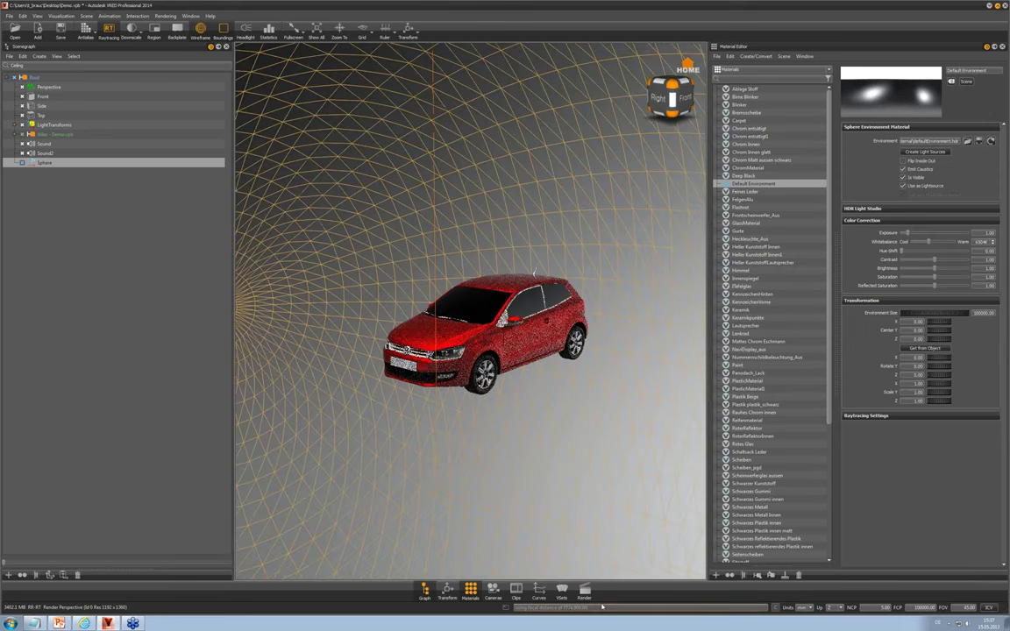
Set the interactive illumination mode to Precomputed Illumination and check the Material Overrides settings
left_click(584, 590)
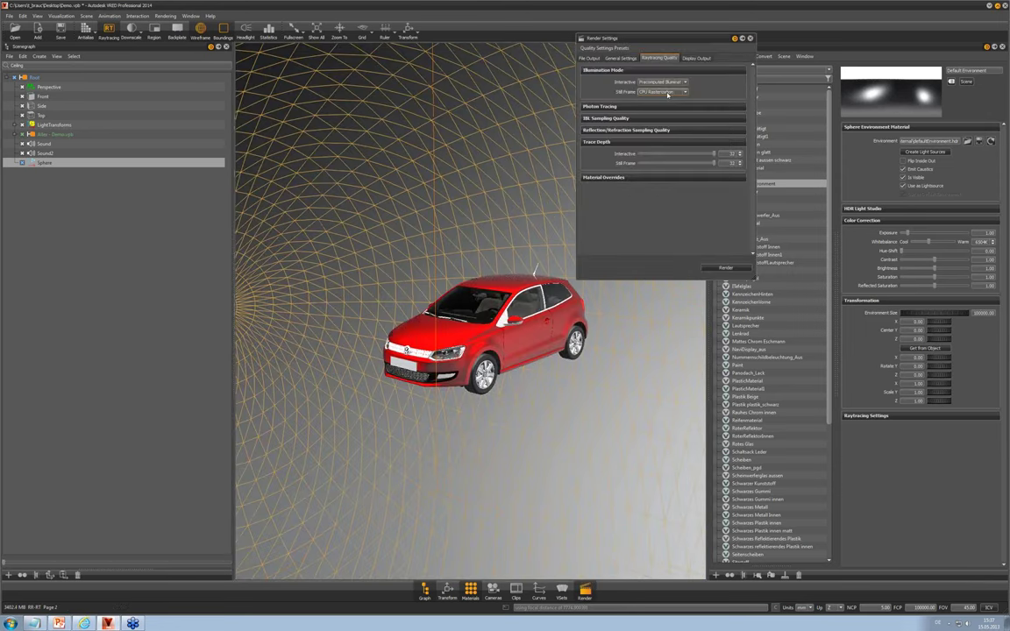
left_click(751, 48)
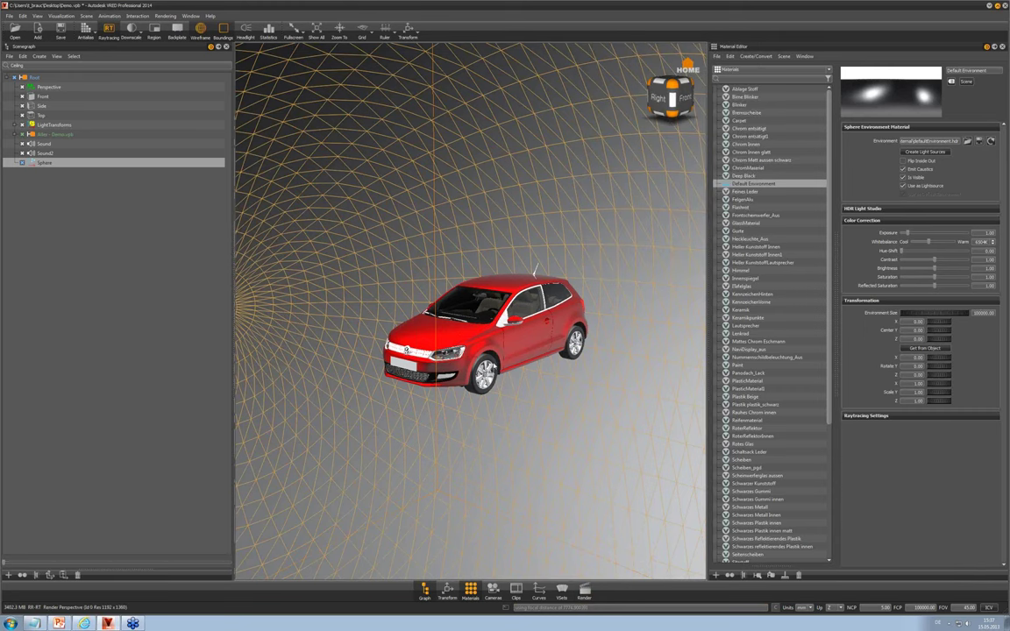
left_click_drag(494, 365, 504, 371)
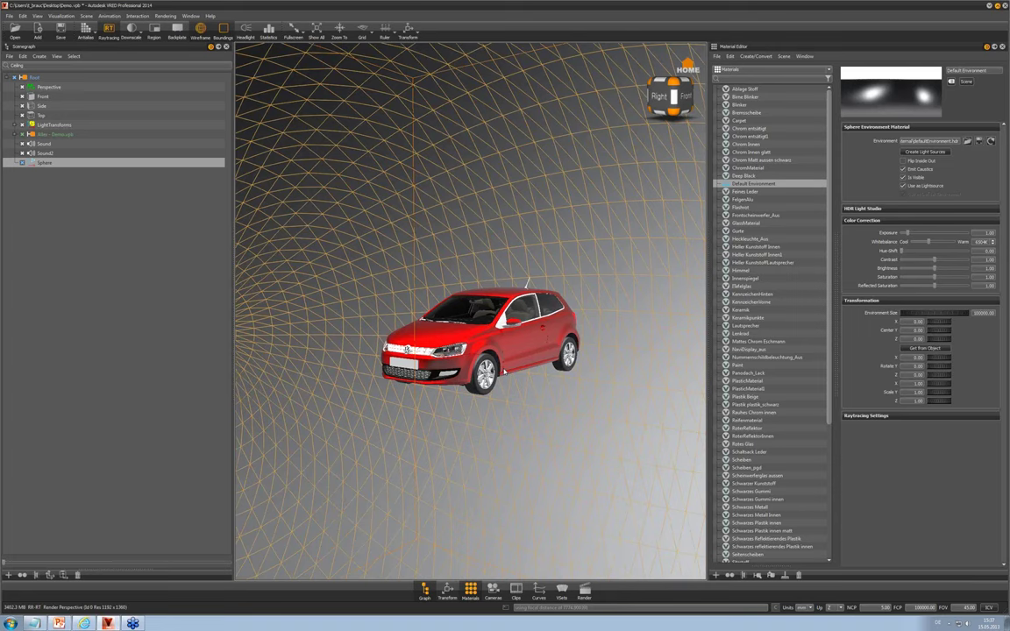
right_click_drag(504, 372, 782, 208)
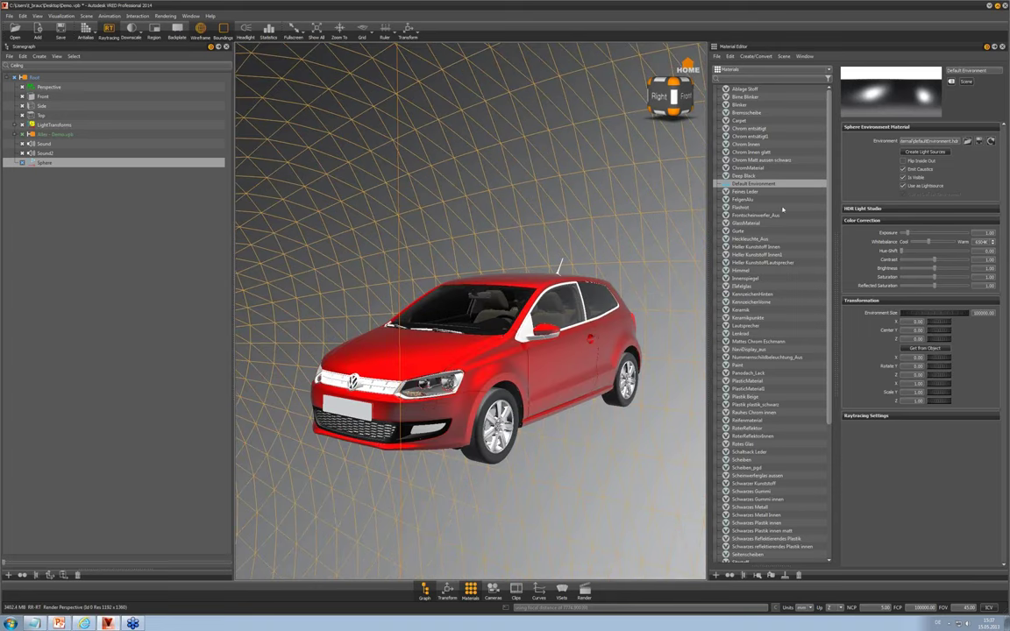
left_click(583, 591)
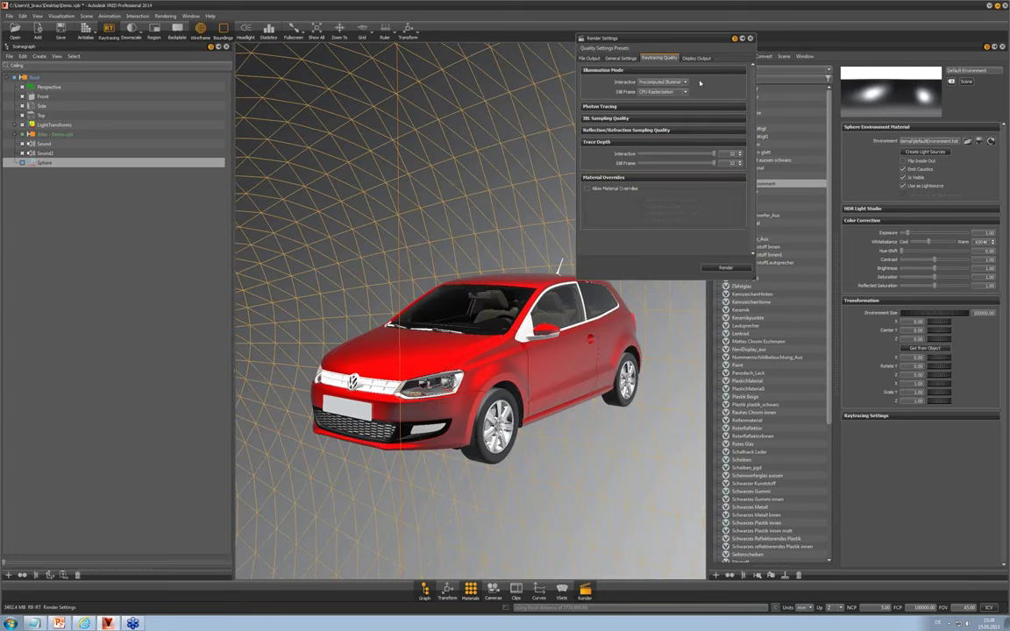
left_click(749, 38)
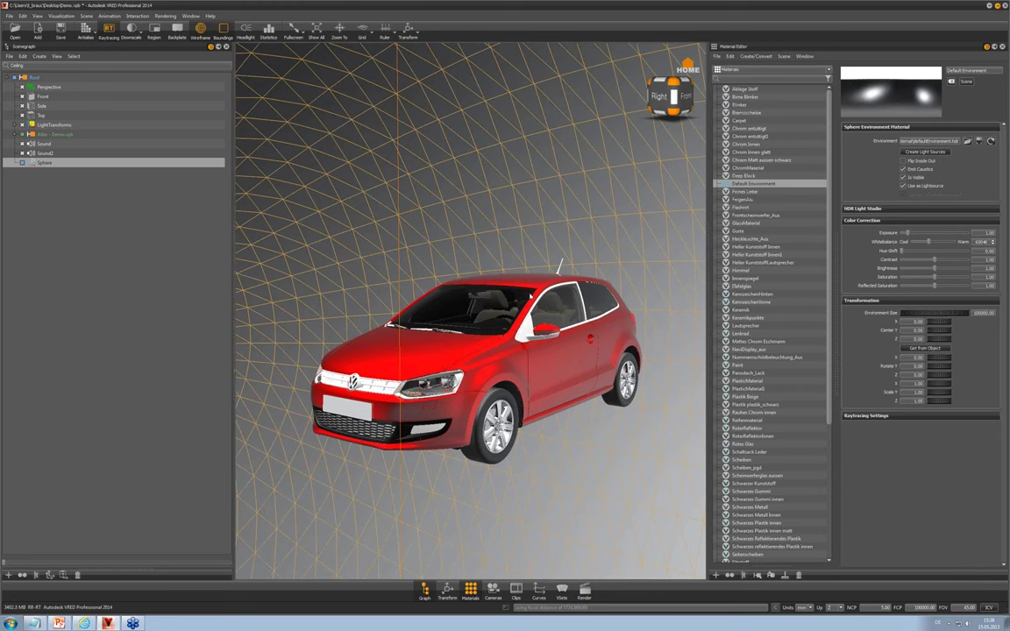
Apply the Default Environment to all materials, leaving the name of the environment to replace blank
right_click(773, 181)
left_click(798, 263)
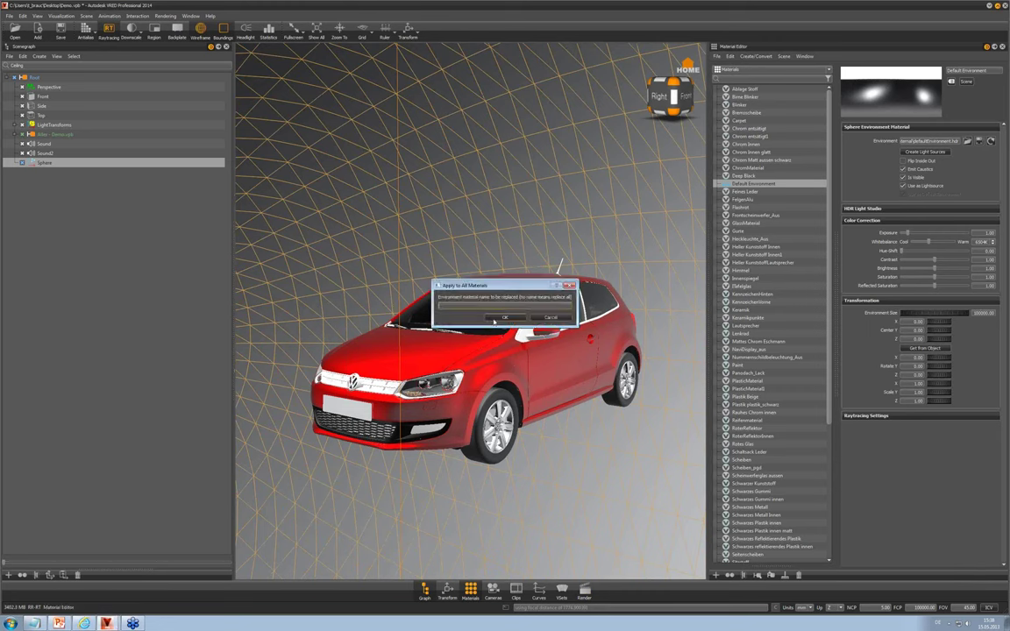
key("Return")
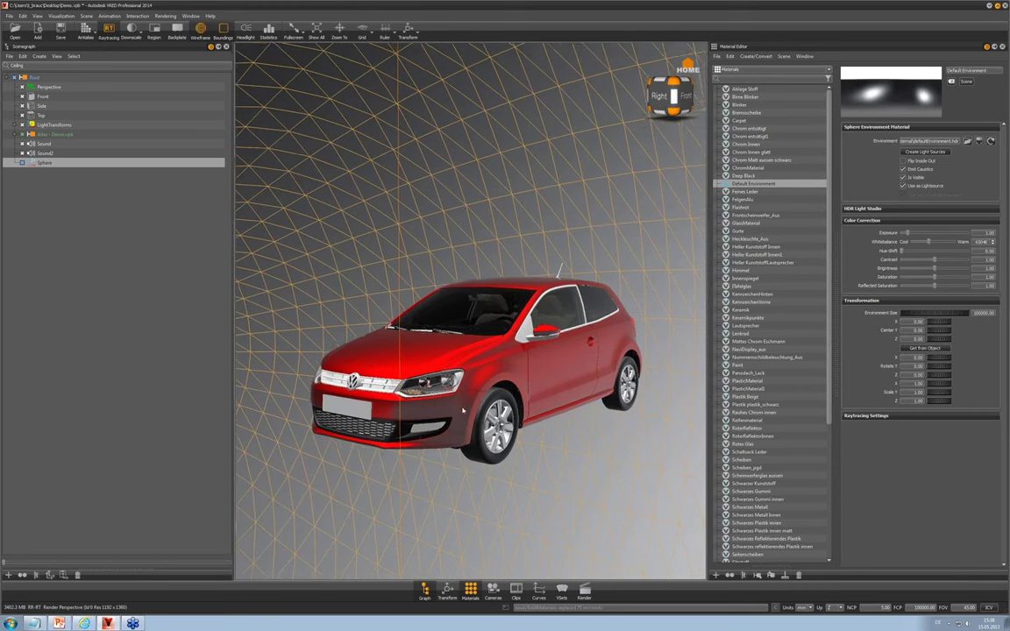
Create a Skylight material and assign it to the Sphere node that surrounds the car
scroll(783, 293, "down", 6)
scroll(759, 386, "down", 2)
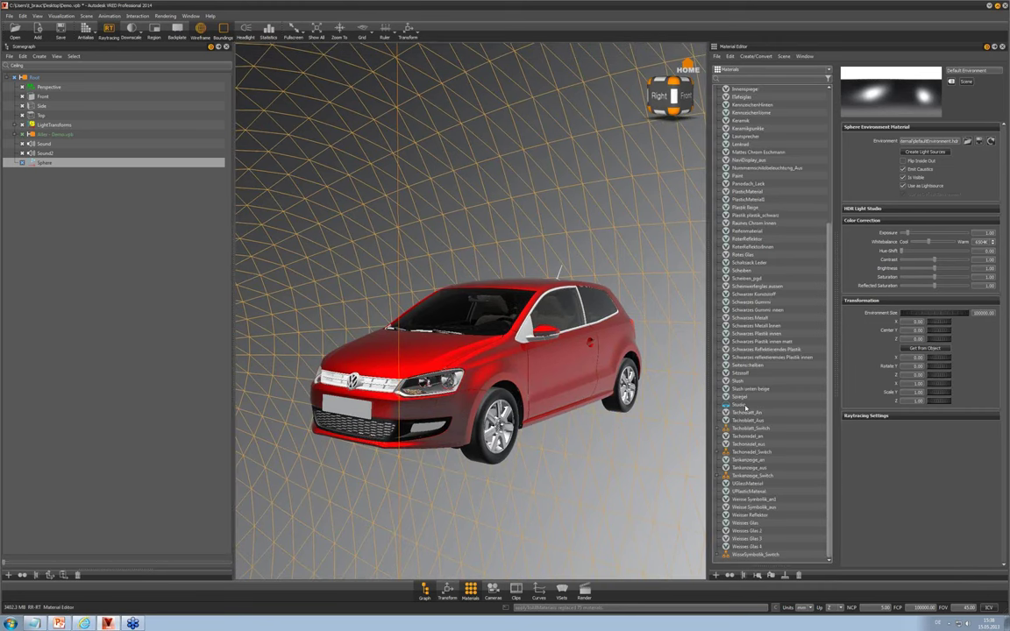
left_click(744, 404)
scroll(749, 412, "up", 8)
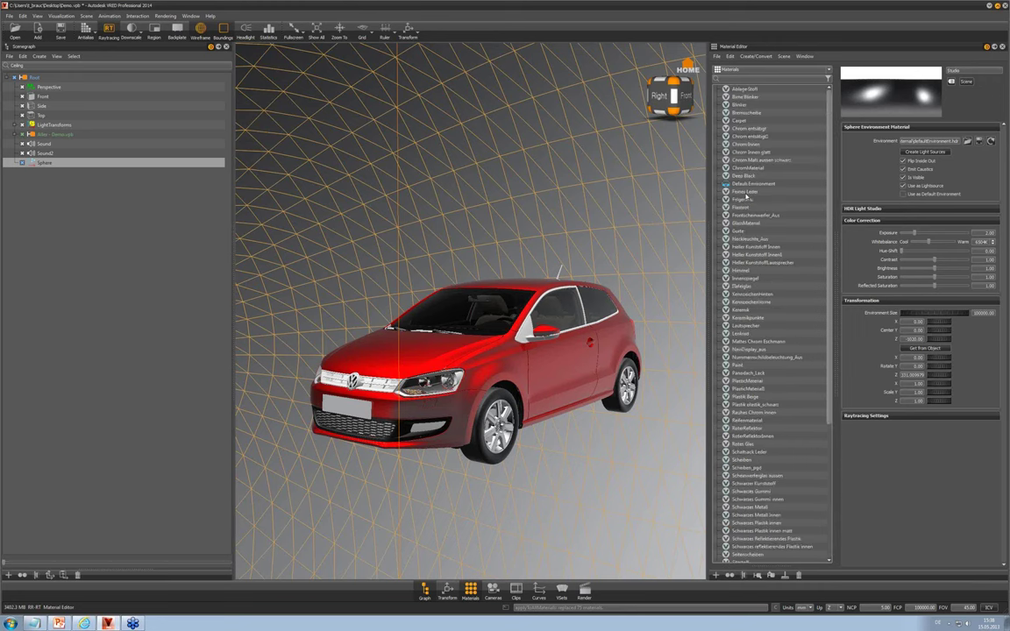
left_click(743, 191)
right_click(745, 192)
mouse_move(789, 198)
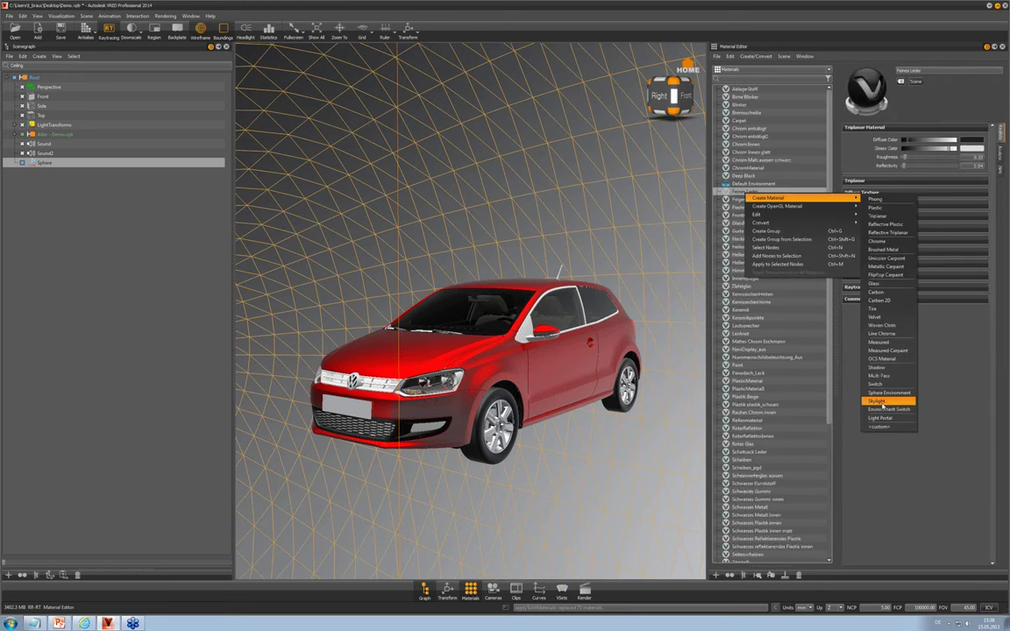
left_click(881, 402)
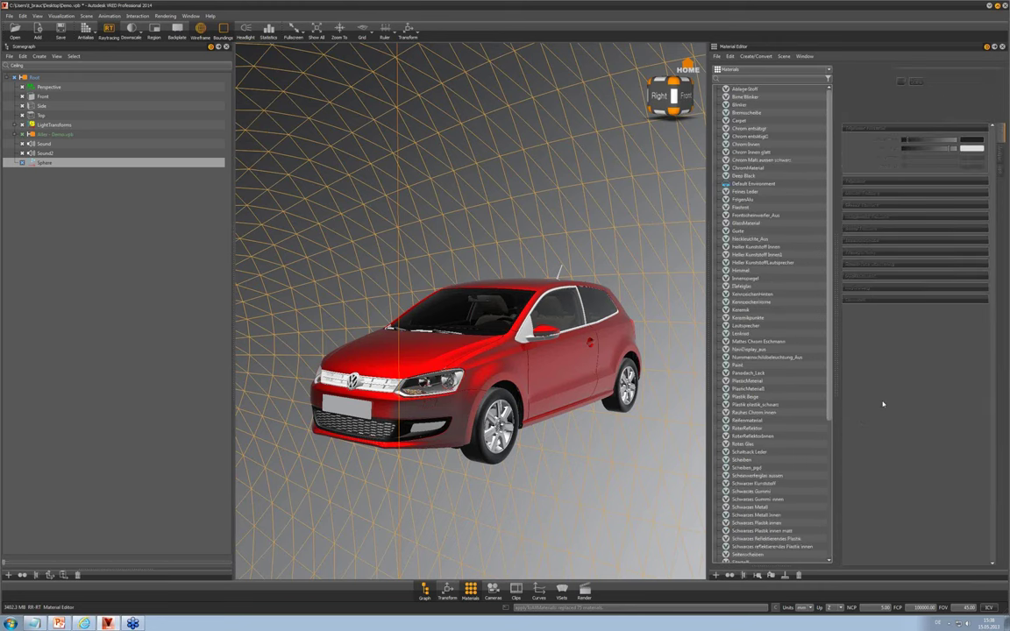
left_click_drag(745, 556, 146, 218)
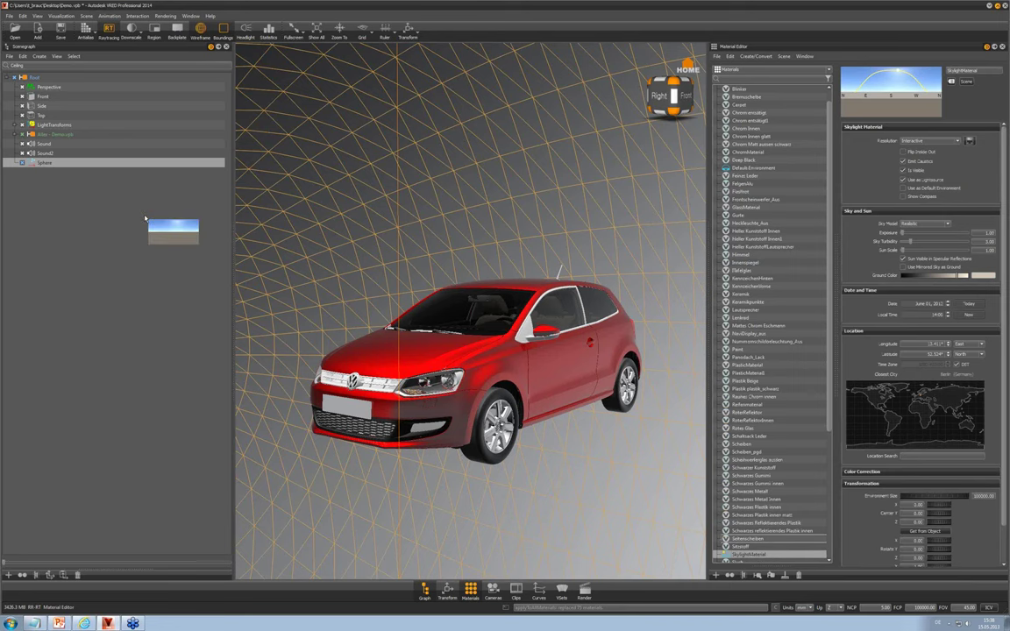
left_click_drag(146, 218, 97, 164)
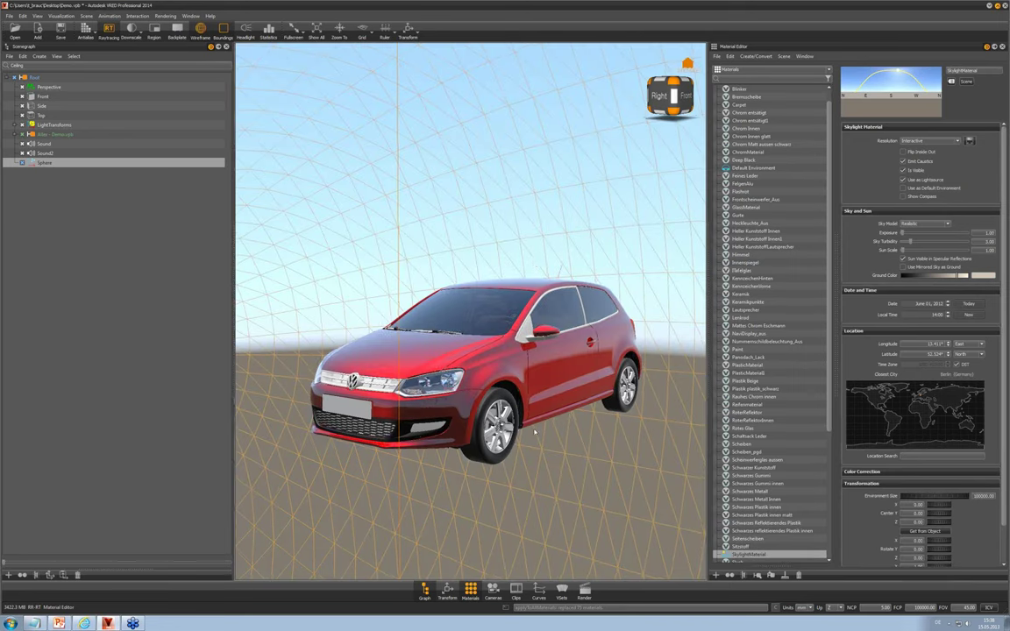
Turn off the wireframe and bounding box display and set the skylight's date to today and its local time to now
right_click_drag(533, 263, 657, 294)
left_click_drag(658, 294, 639, 322)
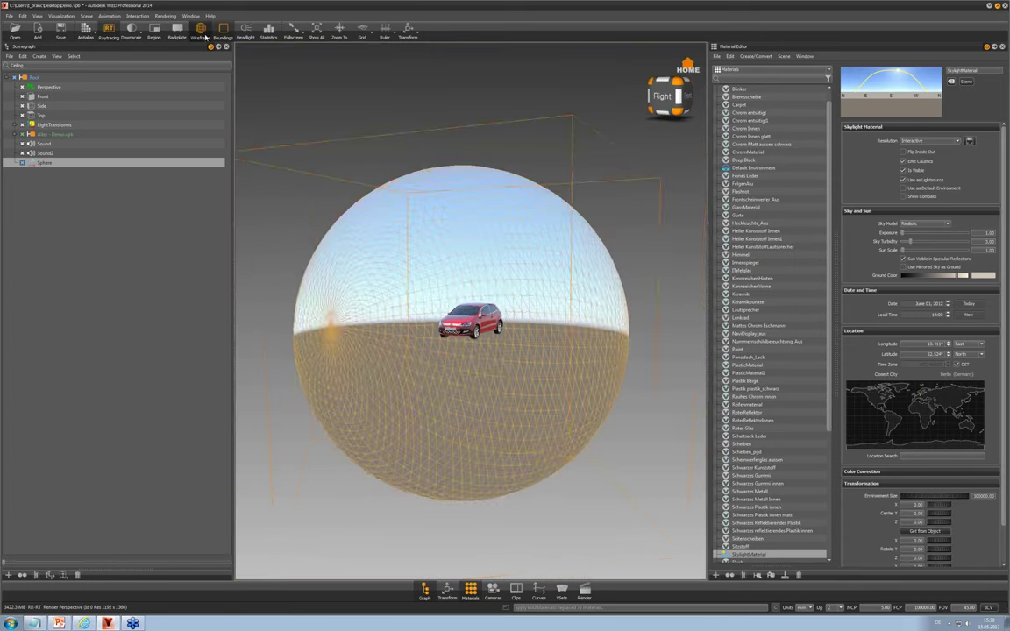
left_click(201, 31)
left_click(223, 32)
left_click_drag(433, 376, 383, 383)
right_click_drag(495, 255, 521, 413)
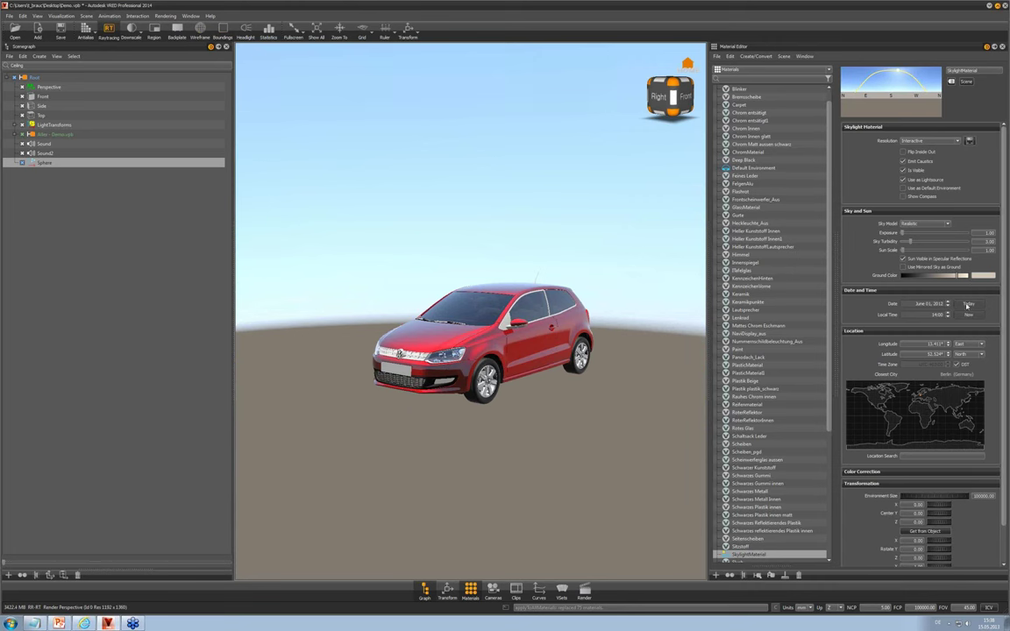
left_click(967, 303)
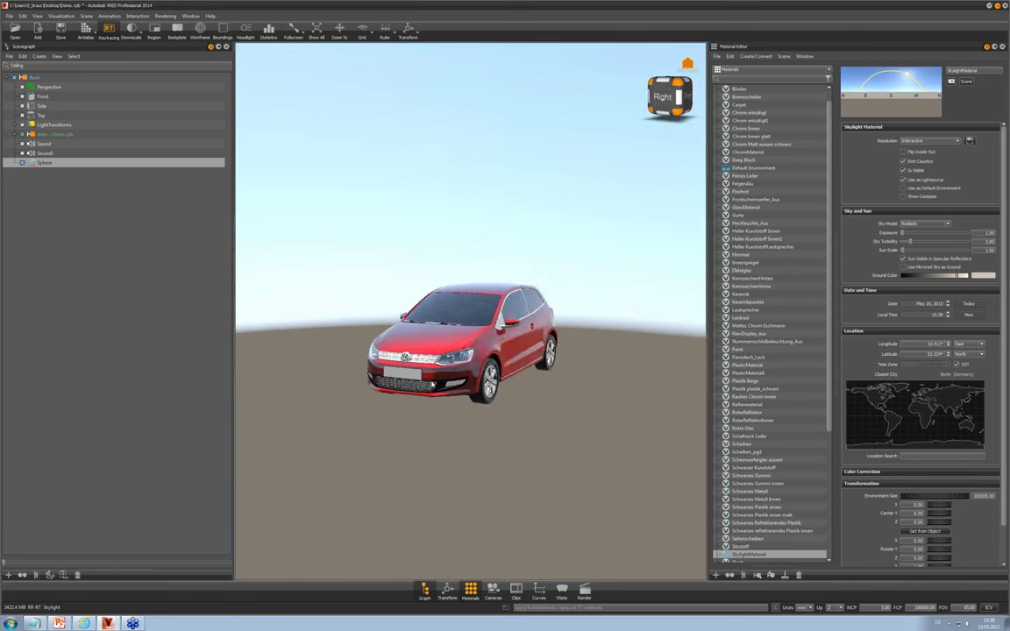
Create a plane geometry with a size of 5000 under the Root node
right_click(40, 78)
mouse_move(156, 83)
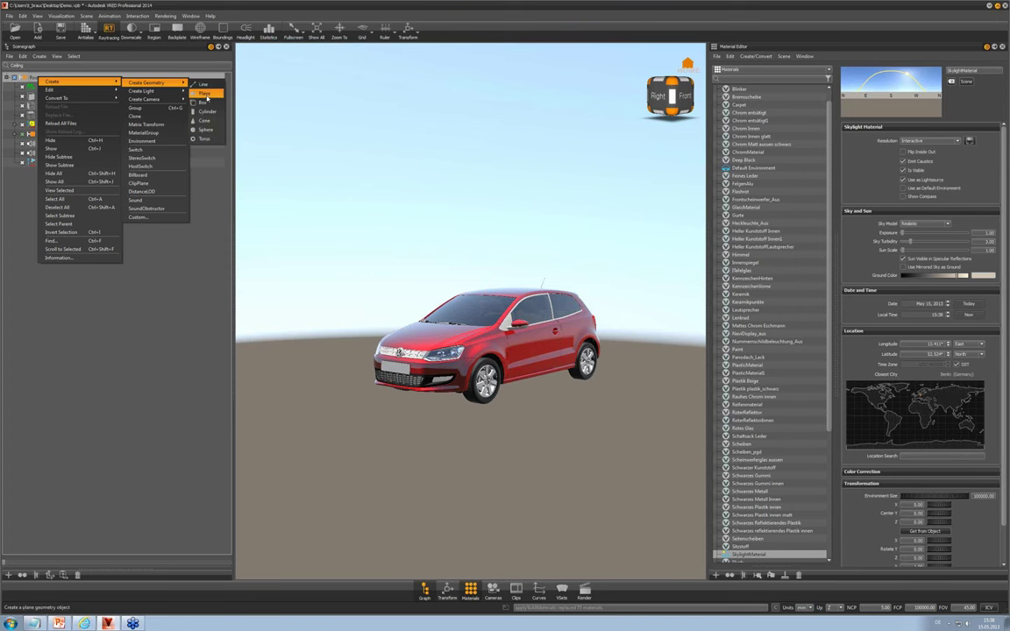
left_click(204, 93)
left_click_drag(506, 286, 392, 286)
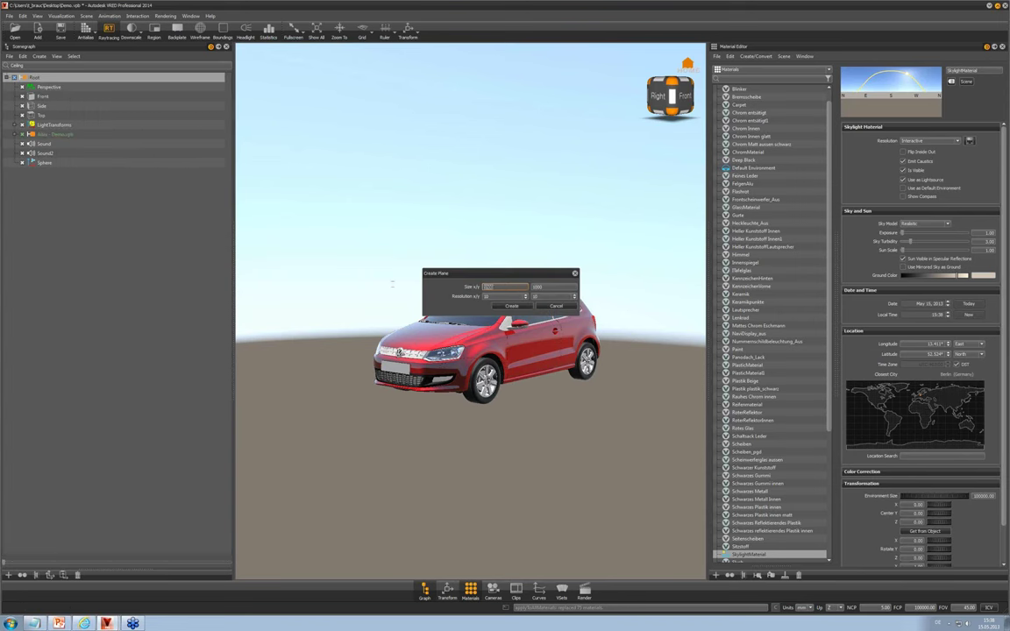
type("5000")
key("Tab")
type("1")
key("Return")
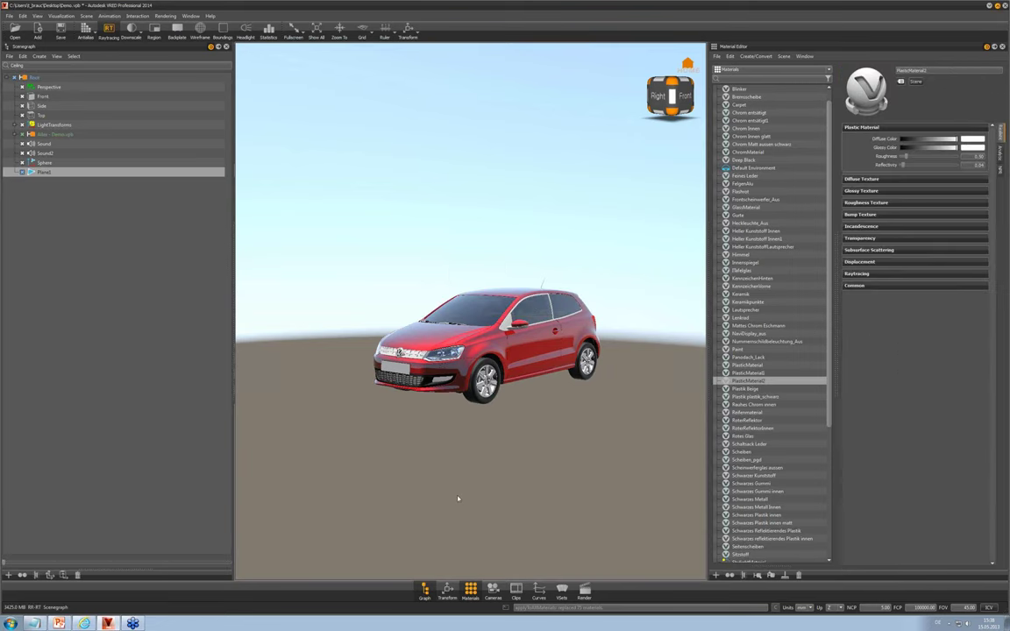
Move the new plane beneath the car at the centre of the sphere and scale it up with the Transform manipulator
scroll(457, 498, "down", 8)
left_click_drag(458, 498, 434, 493)
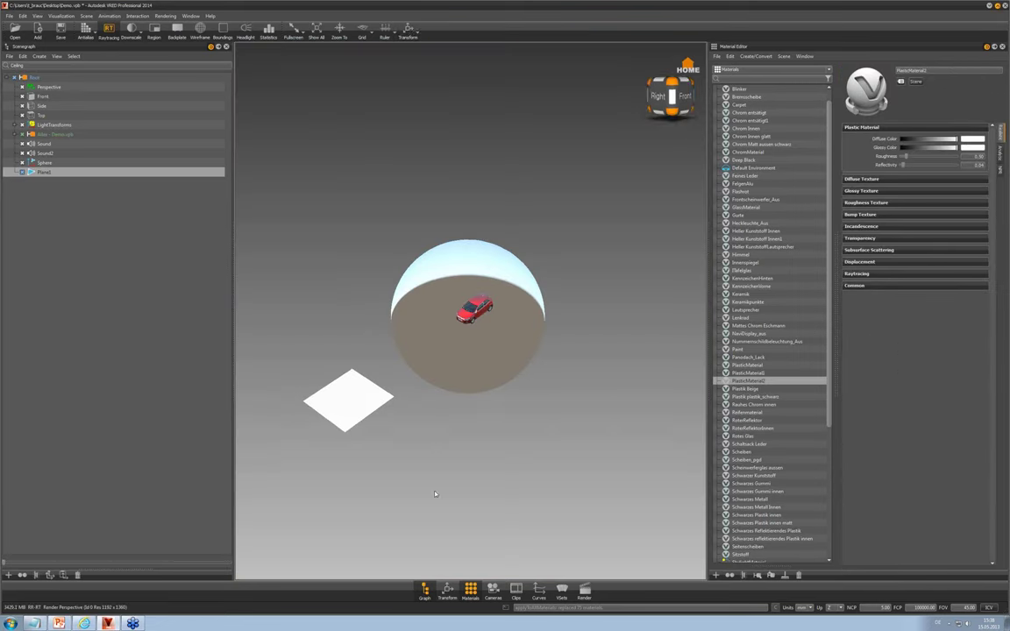
left_click(409, 31)
left_click_drag(412, 355, 525, 275)
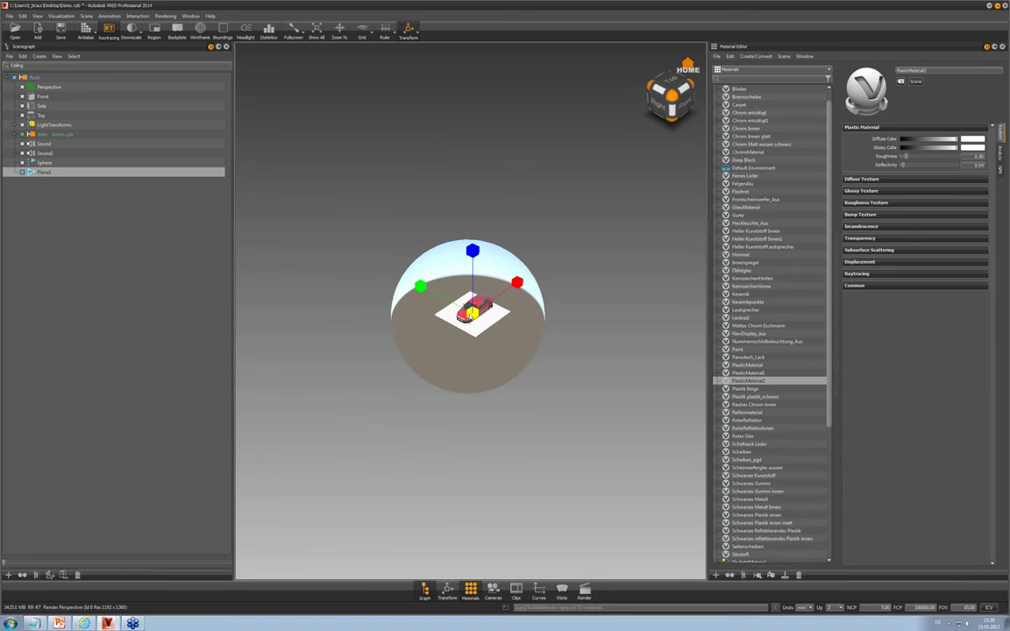
mouse_move(466, 321)
left_mouse_down()
mouse_move(504, 350)
mouse_move(465, 322)
left_mouse_up()
scroll(550, 438, "up", 2)
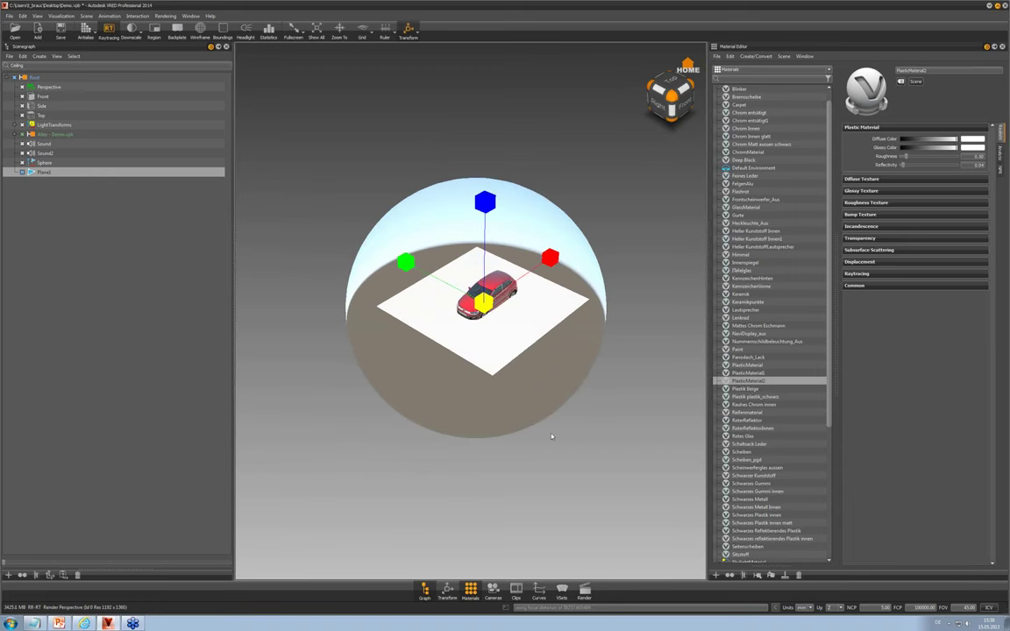
Create a Shadow material and assign it to the plane under the car
scroll(550, 437, "up", 2)
left_click_drag(550, 437, 493, 225)
right_click(748, 384)
mouse_move(763, 386)
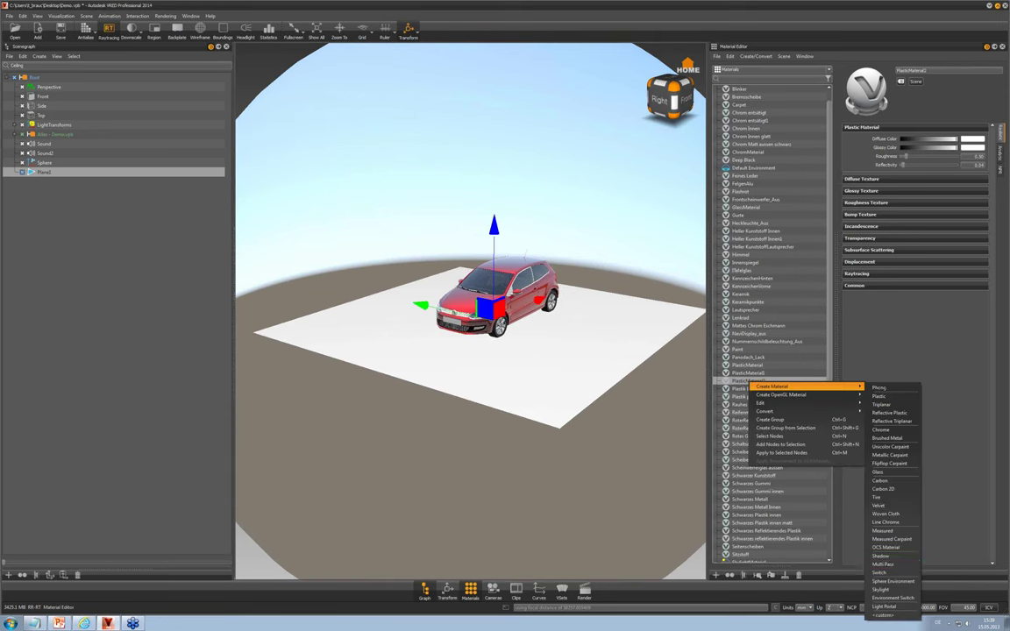
left_click(880, 555)
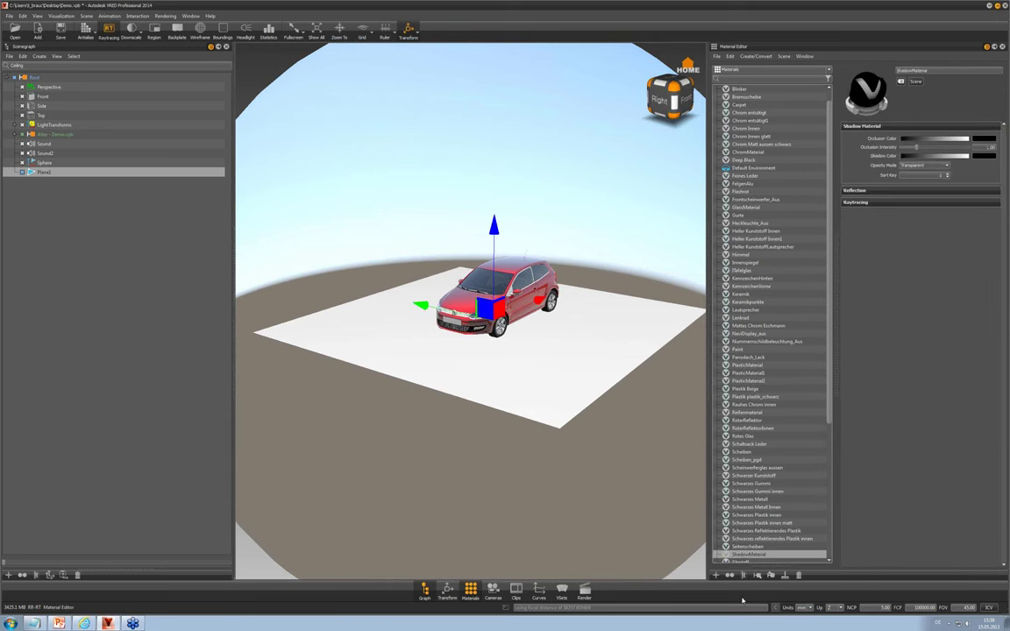
left_click_drag(749, 557, 488, 340)
right_click_drag(488, 340, 520, 414)
left_click_drag(520, 415, 545, 388)
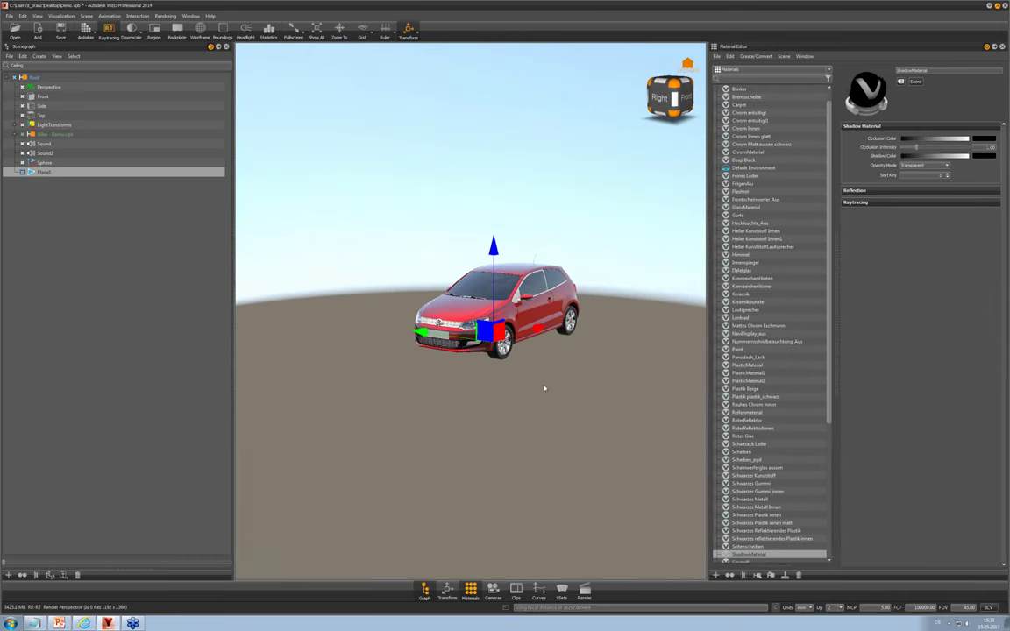
Set the interactive illumination mode to Full Global Illumination, close the render settings, and check the car's shadow up close
left_click(585, 588)
left_click(659, 82)
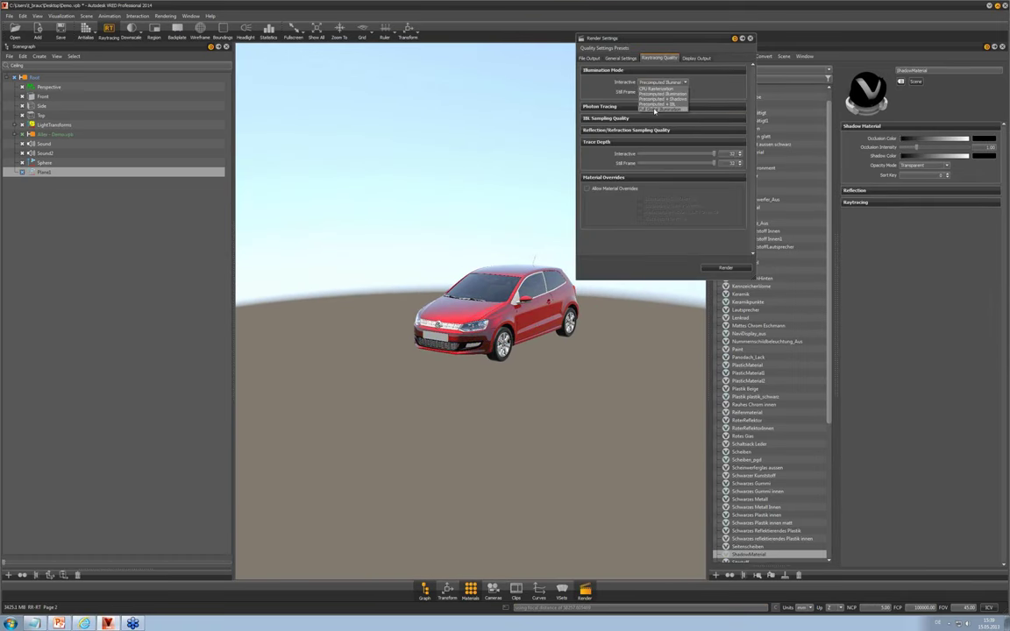
left_click(659, 98)
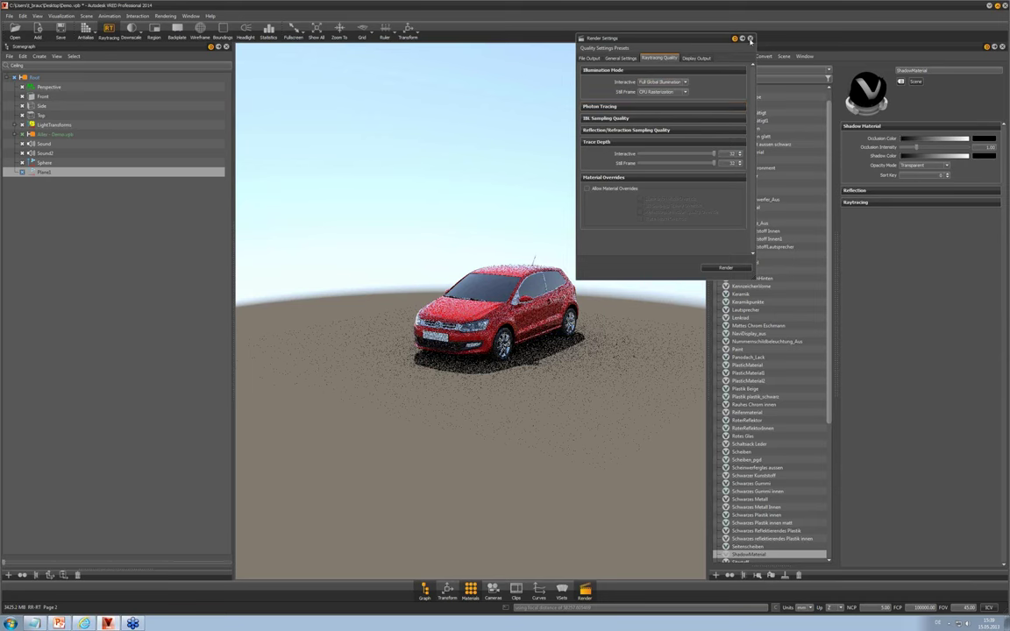
left_click(749, 38)
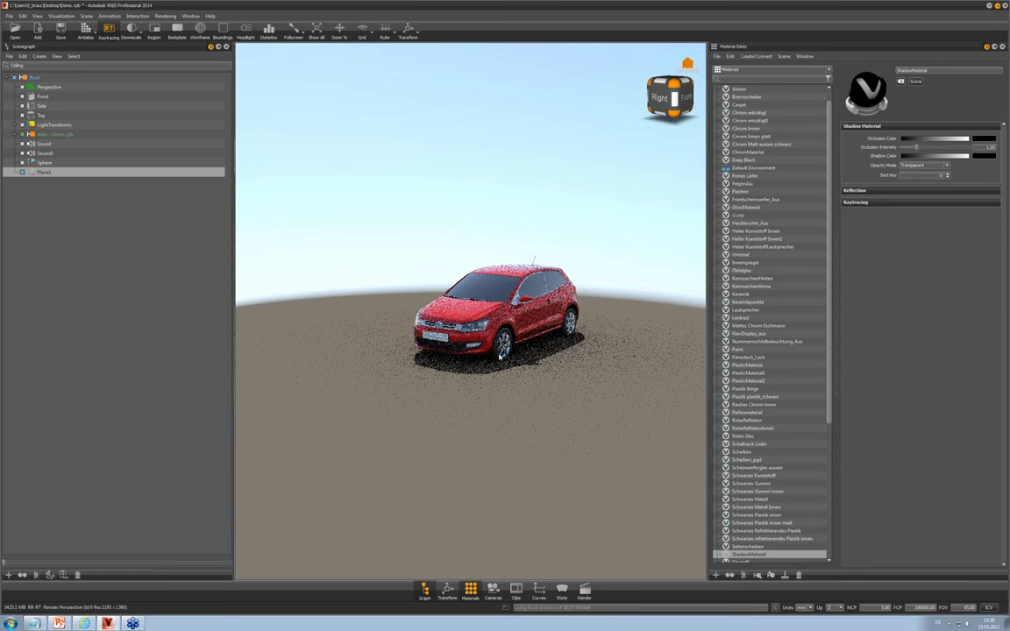
right_click_drag(442, 372, 513, 384)
middle_click_drag(540, 349, 530, 356)
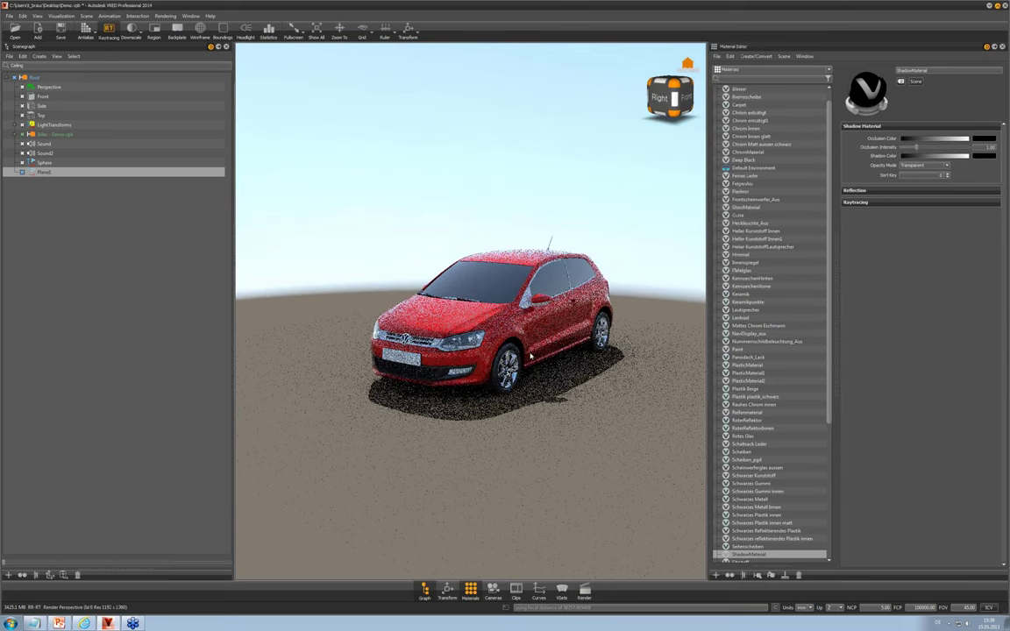
left_click_drag(530, 356, 538, 405)
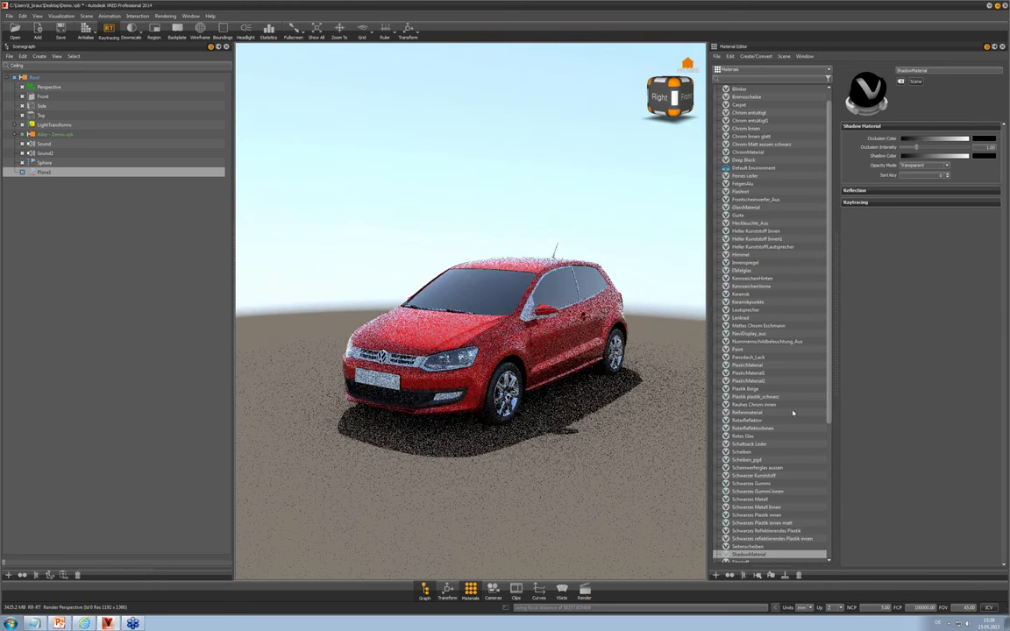
Rotate the sphere's skylight material about Z to redirect the sun and set its local time to 19:39
left_click(452, 175, "shift")
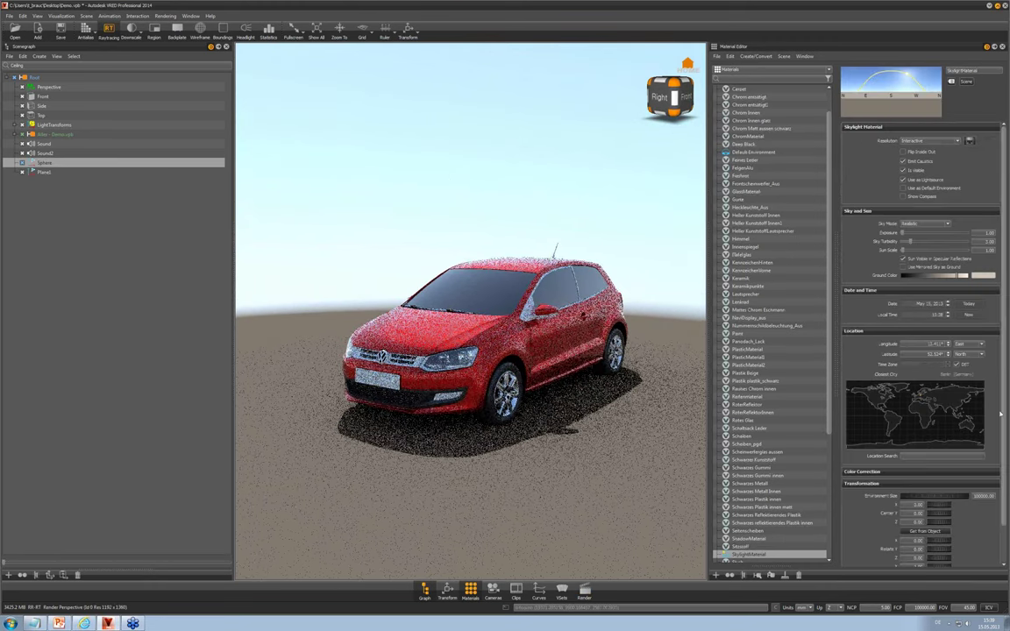
scroll(934, 484, "down", 2)
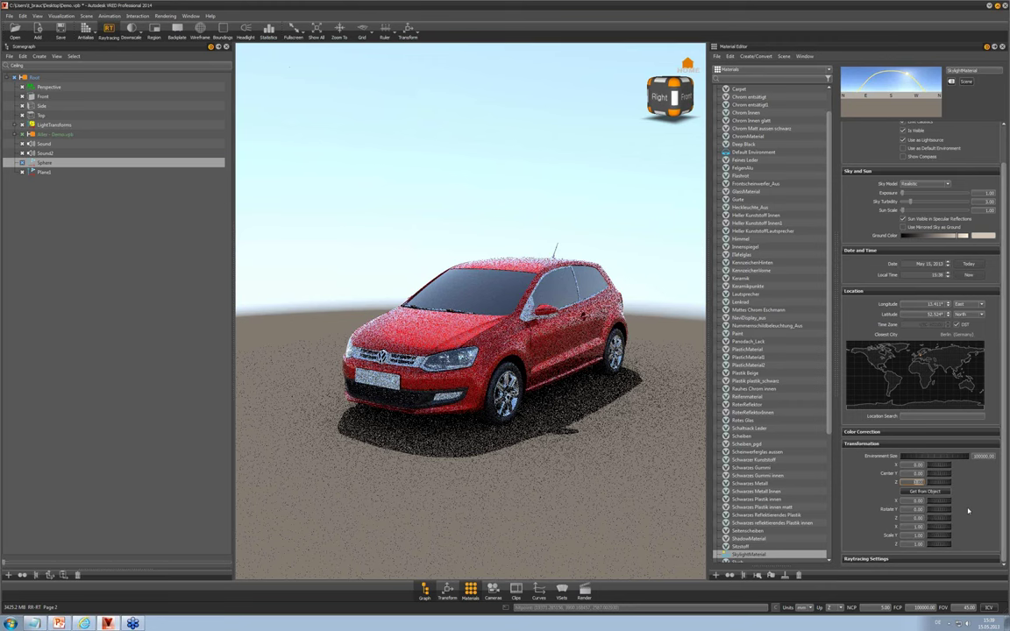
left_click_drag(942, 519, 829, 518)
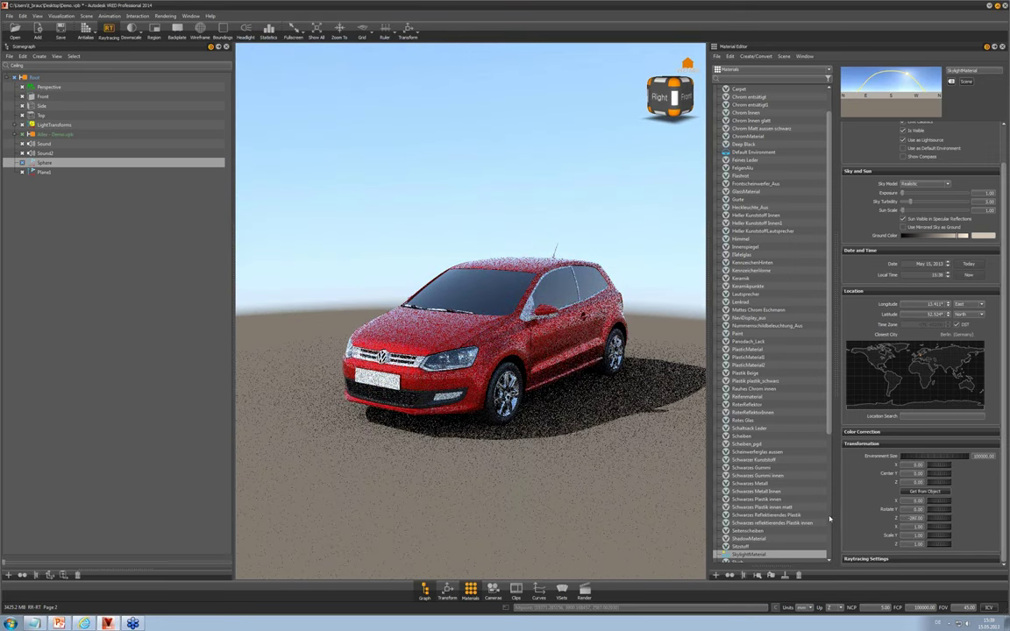
left_click(919, 129)
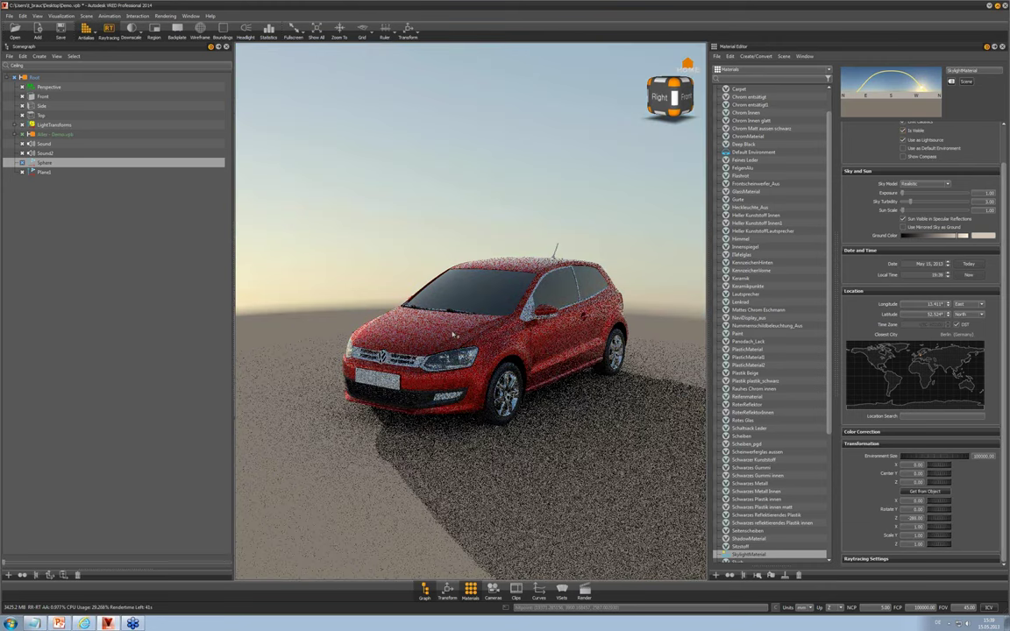
Set the still frame illumination mode to Full Global Illumination and let the antialiased view of the car refine
key("shift+r")
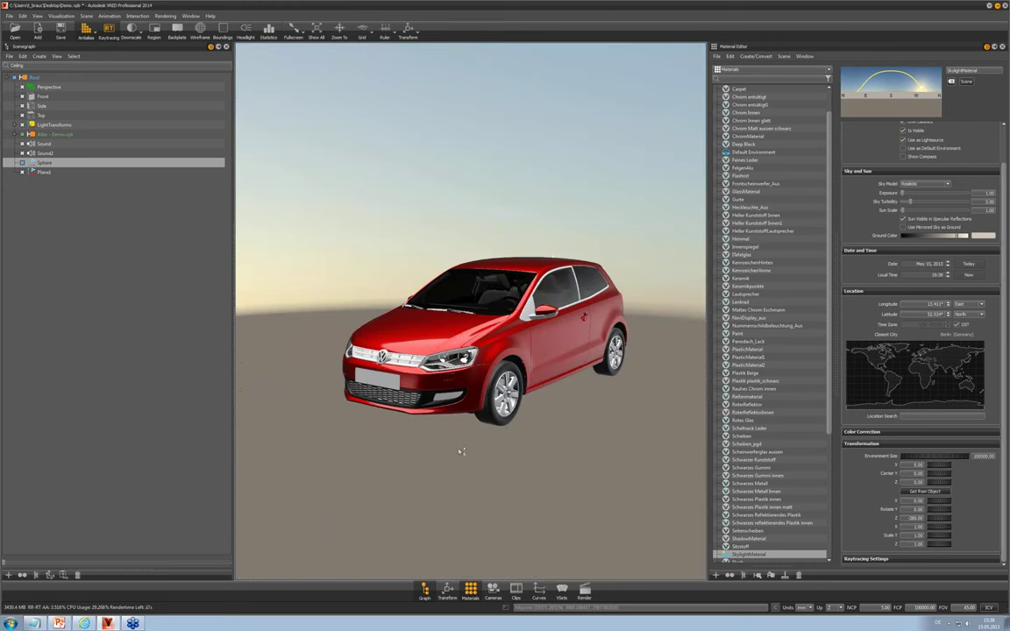
left_click(583, 592)
left_click(661, 92)
left_click(661, 116)
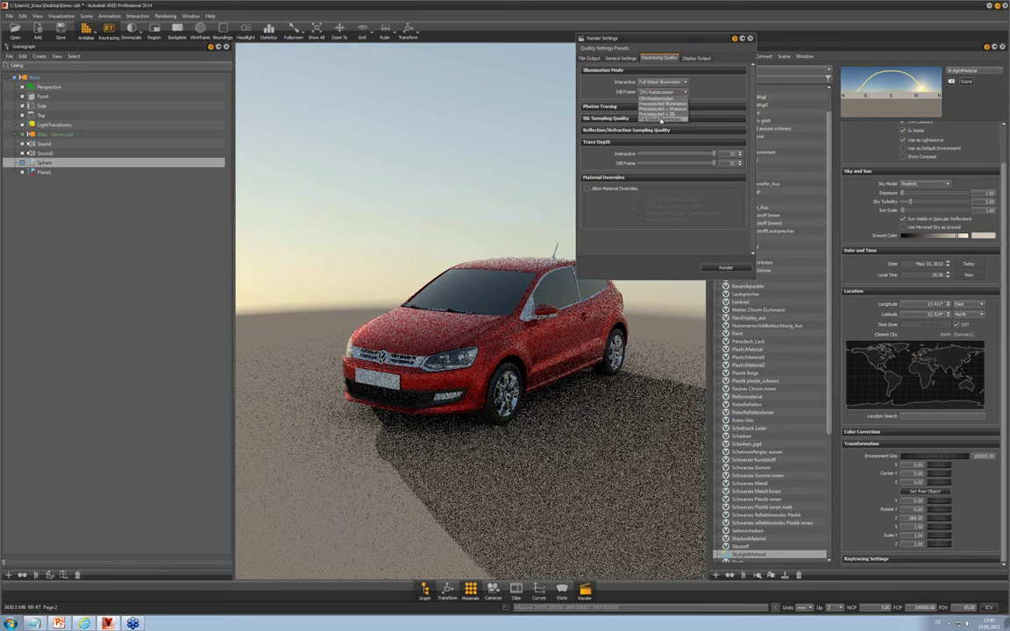
left_click(516, 326)
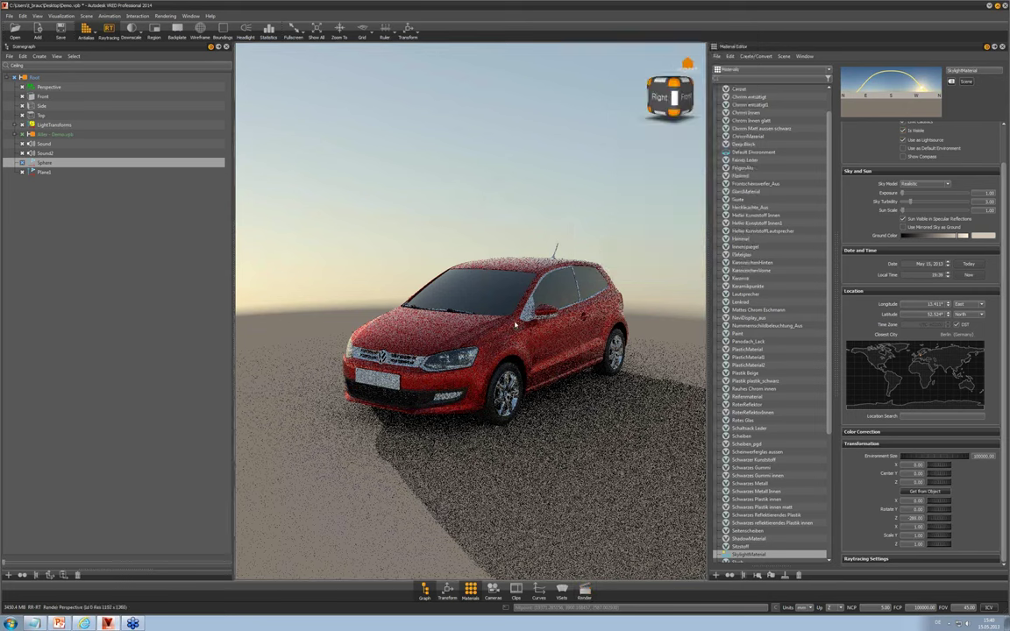
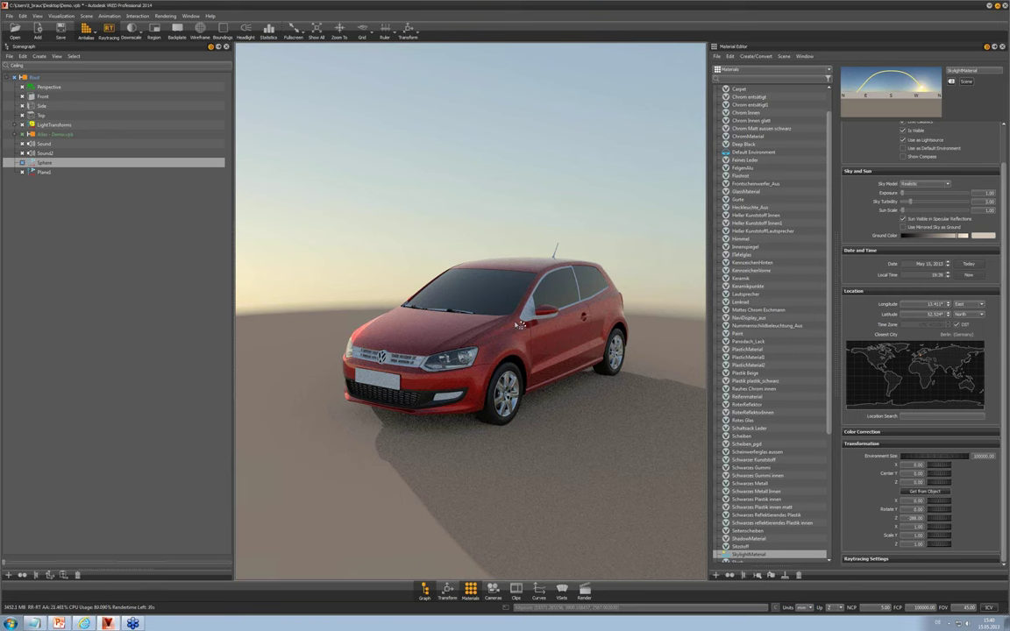
left_click_drag(467, 291, 467, 278)
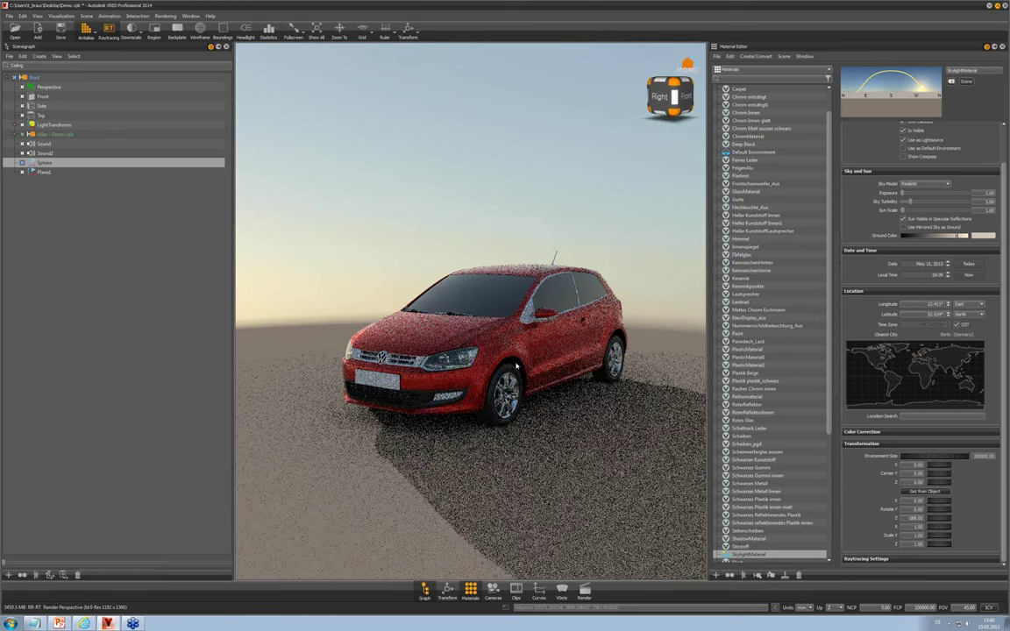
Open the Light Editor and create a new spotlight in the scene
left_click(771, 547)
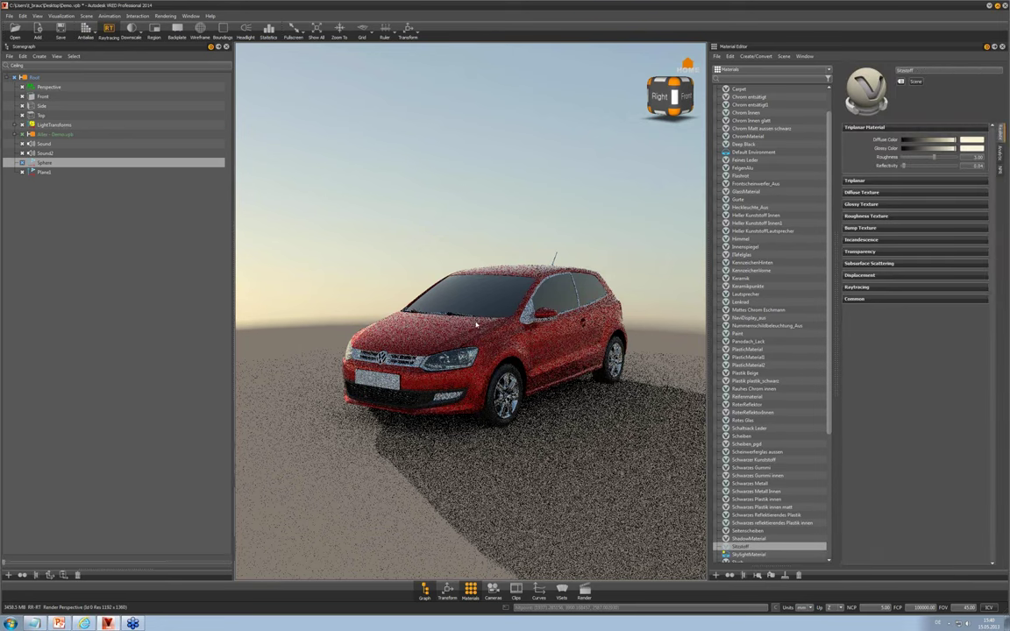
left_click_drag(476, 325, 491, 407)
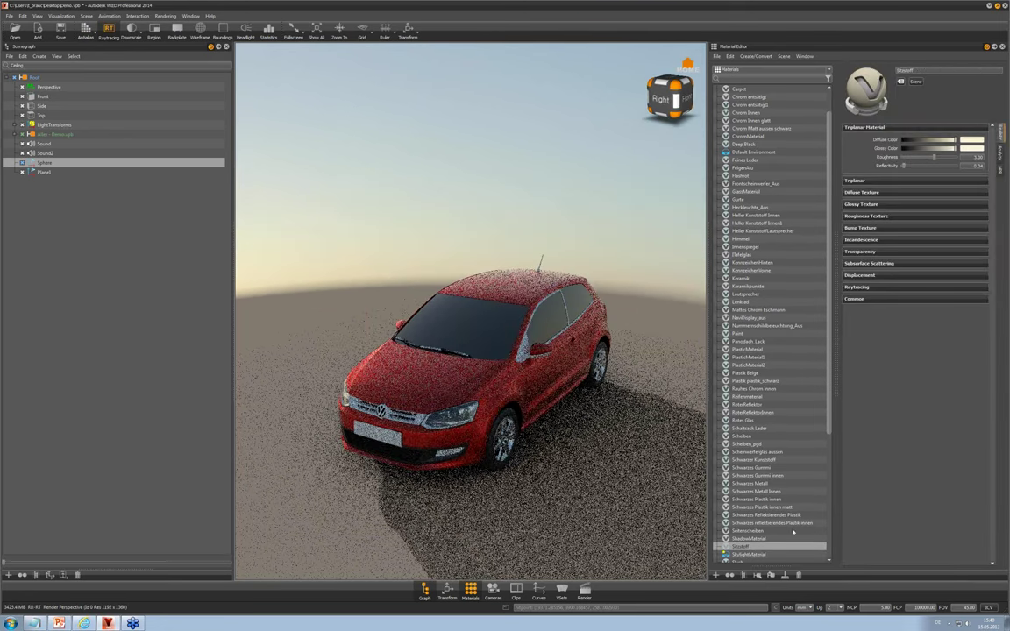
left_click(86, 16)
left_click(94, 84)
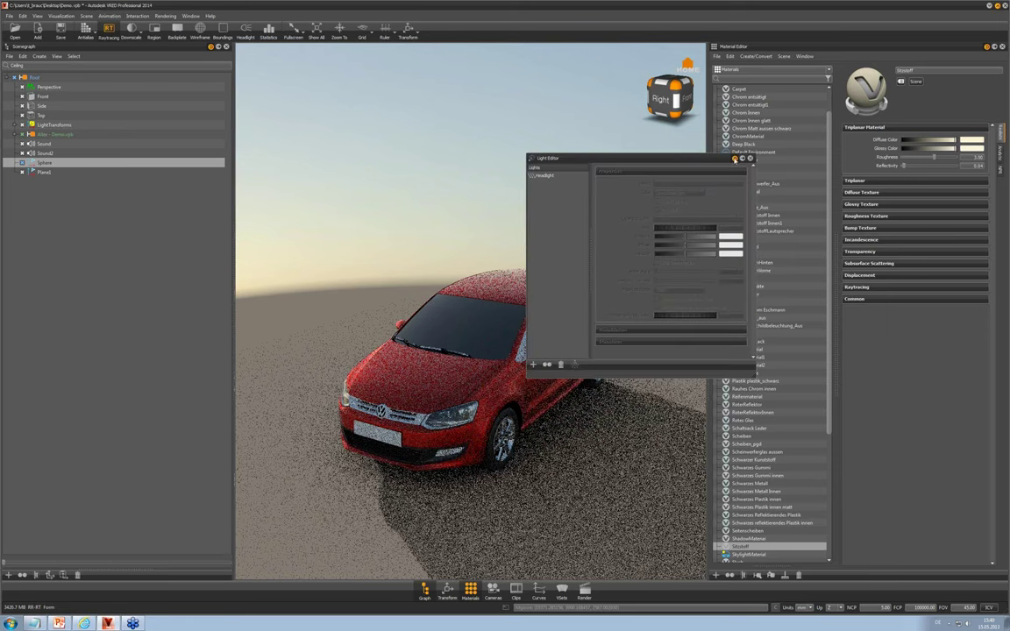
right_click(559, 189)
mouse_move(614, 192)
left_click(660, 210)
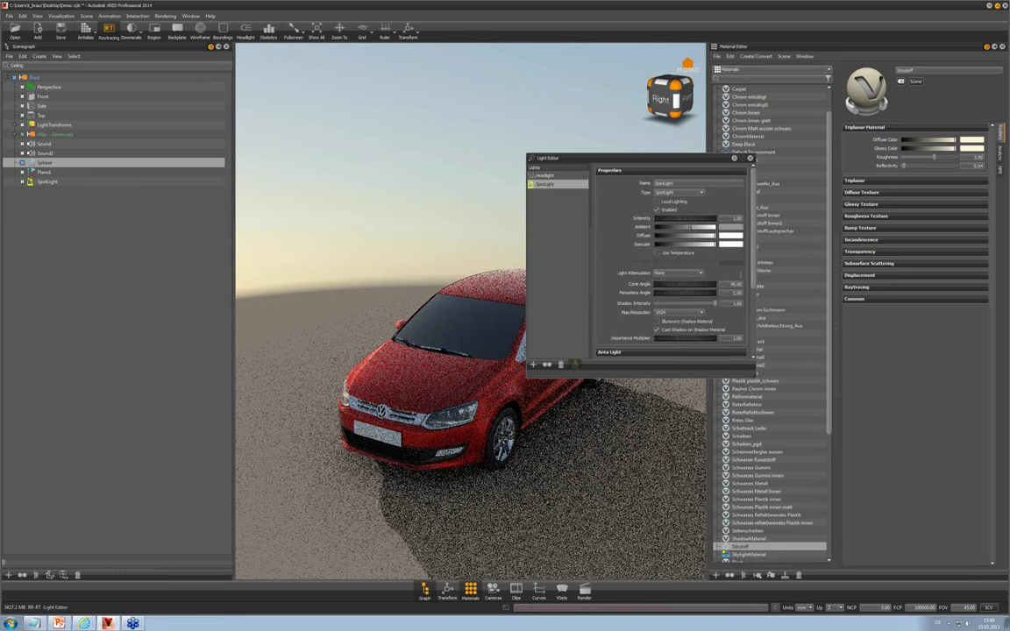
Enable the spotlight as a rectangle-shaped area light visible in reflections, then enlarge the Light Editor and move it clear of the car
scroll(668, 277, "down", 3)
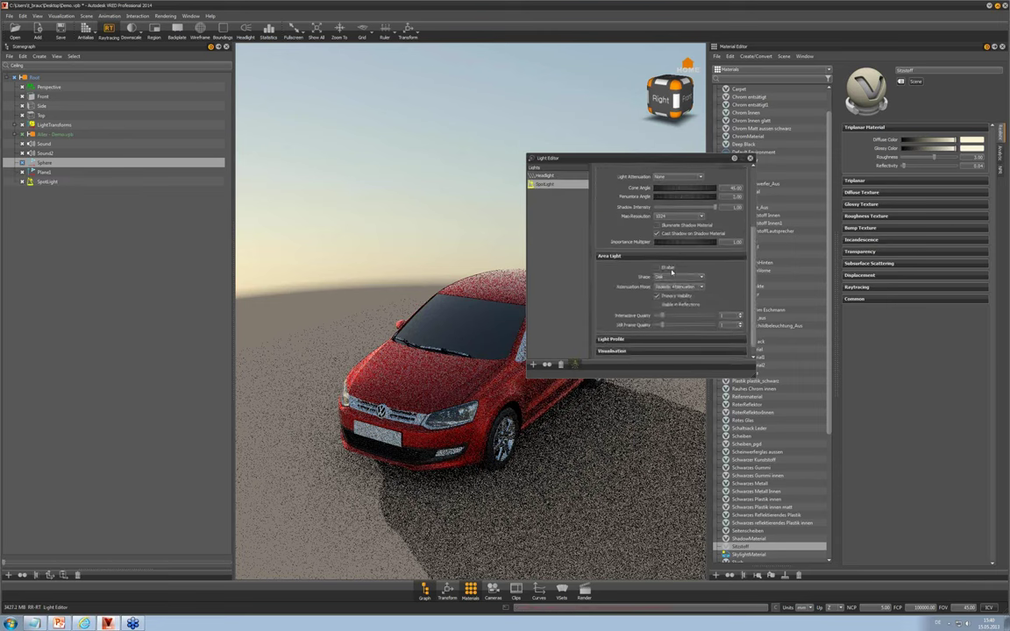
left_click(668, 277)
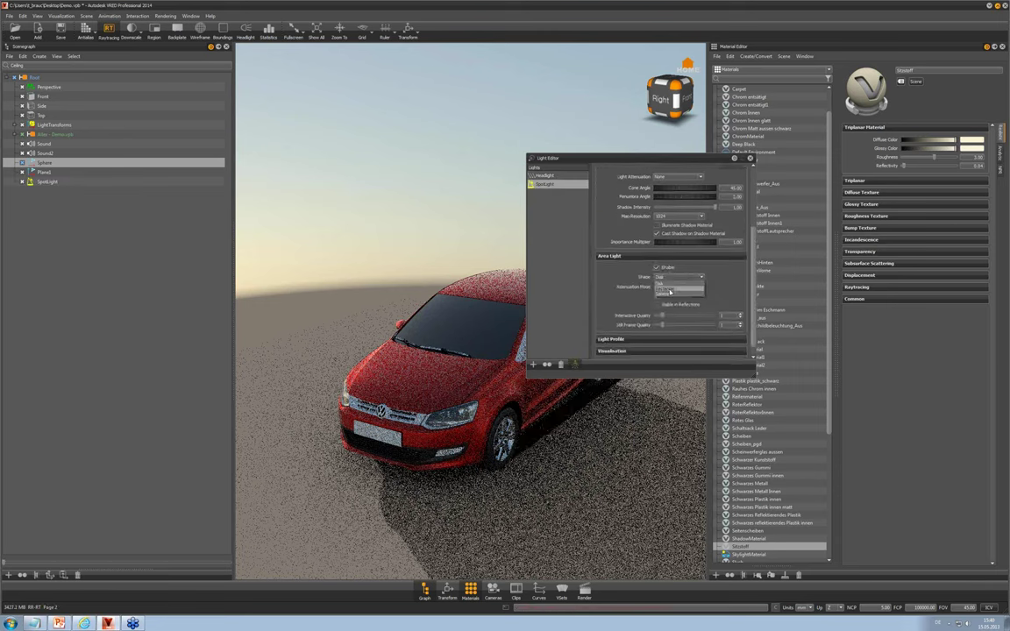
left_click(669, 290)
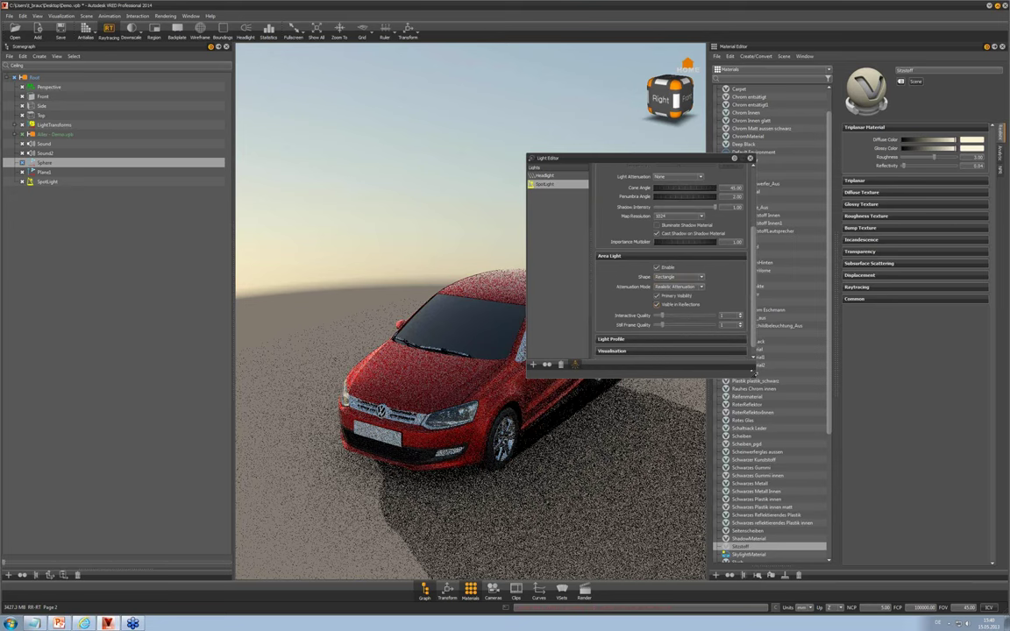
left_click_drag(755, 376, 796, 552)
left_click_drag(671, 160, 953, 156)
left_click_drag(677, 156, 843, 153)
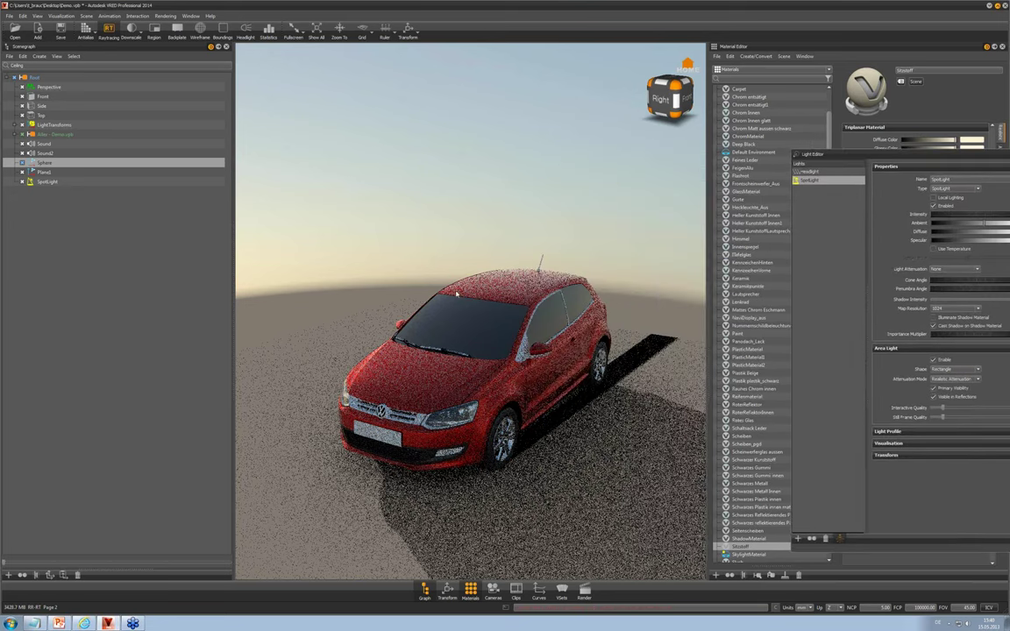
Set the interactive illumination mode to CPU Rasterization and close the render settings
left_click_drag(501, 457, 505, 543)
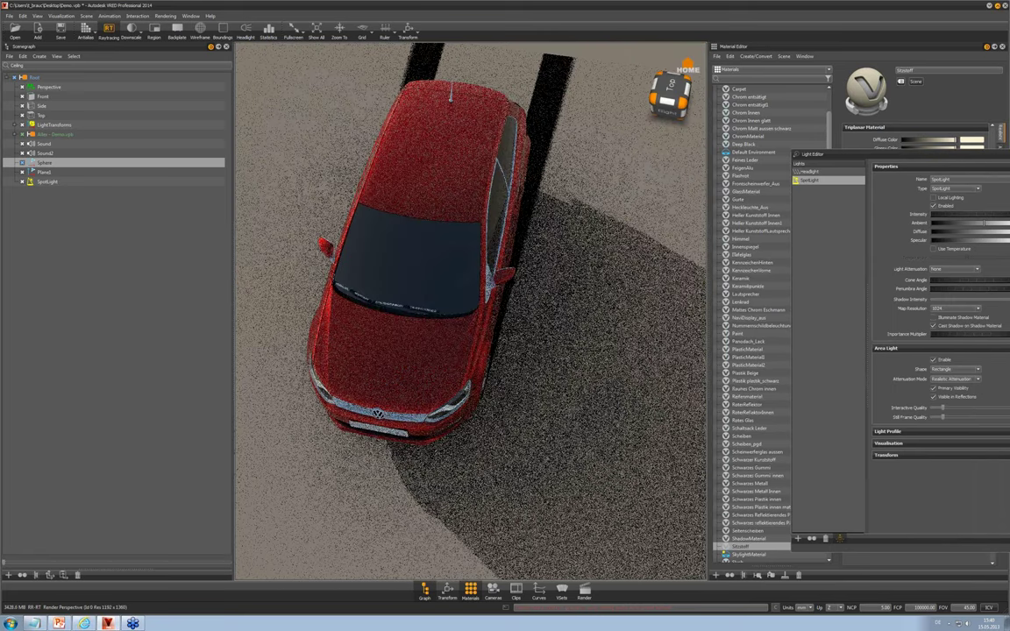
left_click(583, 593)
left_click(662, 91)
left_click(662, 110)
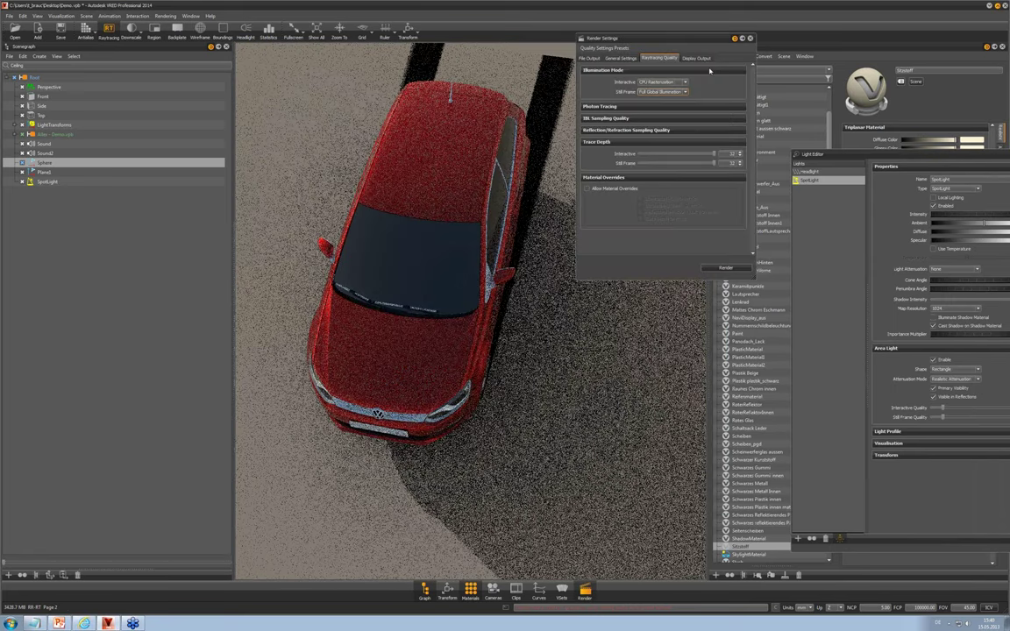
left_click(749, 38)
Line up the camera directly above the car and take the spotlight's position from the camera
middle_click_drag(436, 290, 488, 328)
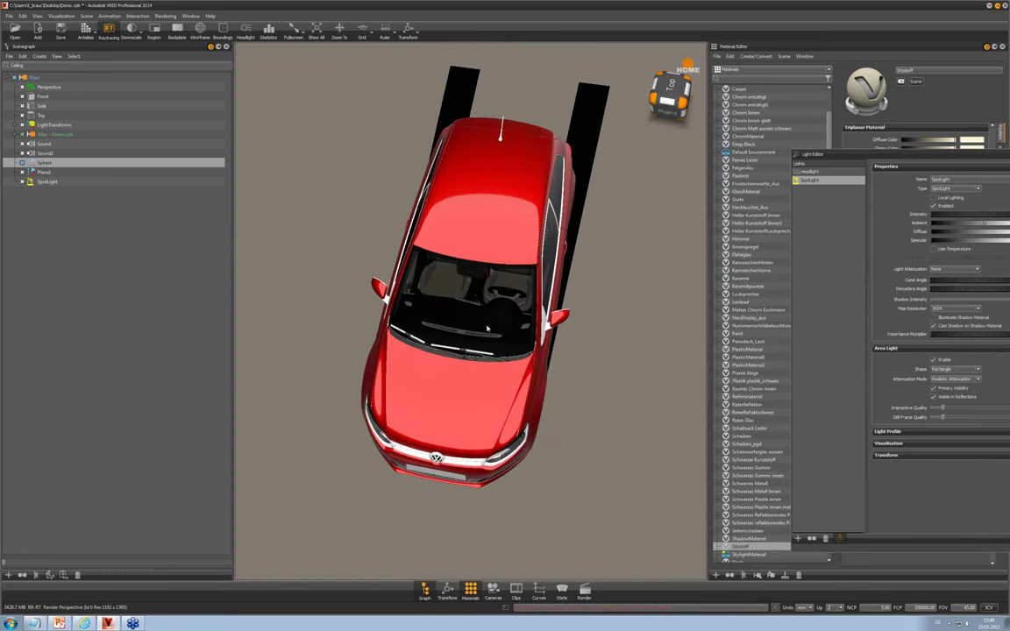
left_click_drag(487, 328, 554, 458)
middle_click_drag(459, 312, 478, 328)
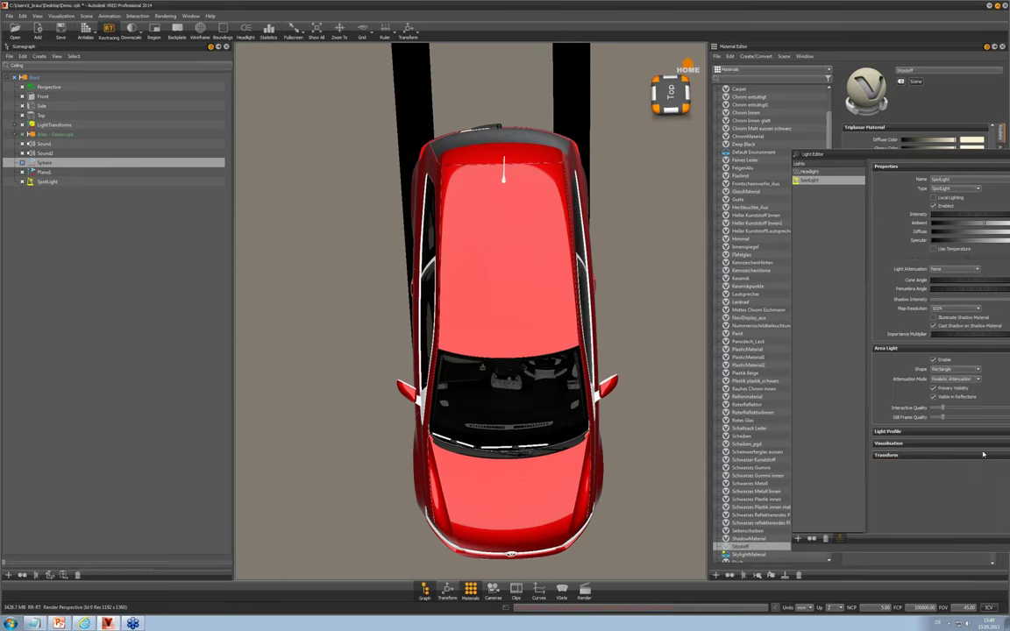
left_click(885, 455)
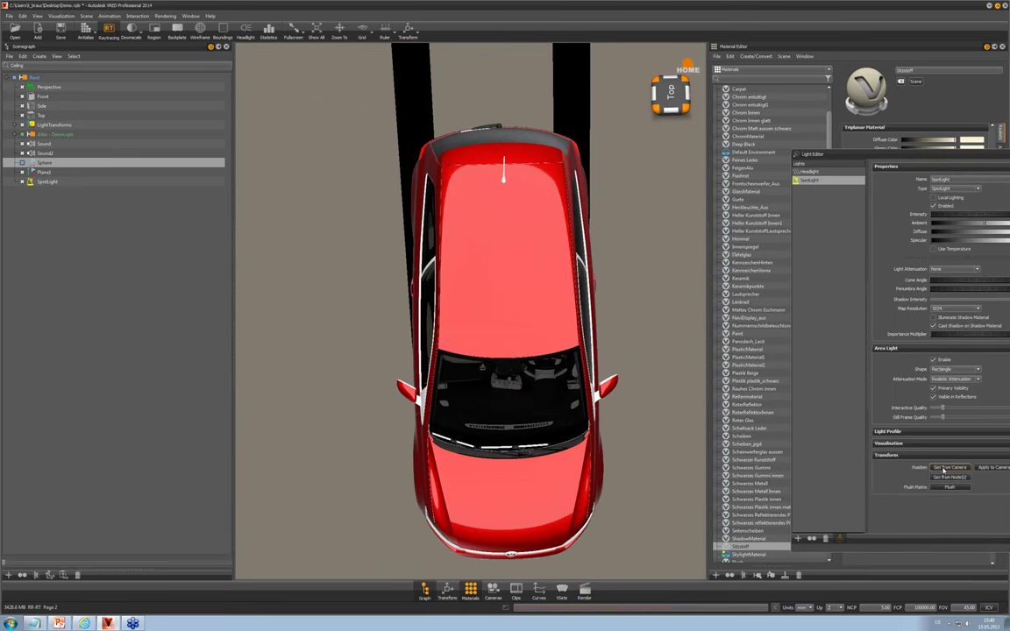
left_click(943, 469)
Lower the spotlight along Z inside the sky sphere to sit closer above the car, then close the Light Editor
left_click_drag(448, 340, 438, 223)
middle_click_drag(526, 420, 480, 345)
right_click_drag(481, 344, 529, 351)
left_click_drag(530, 351, 522, 273)
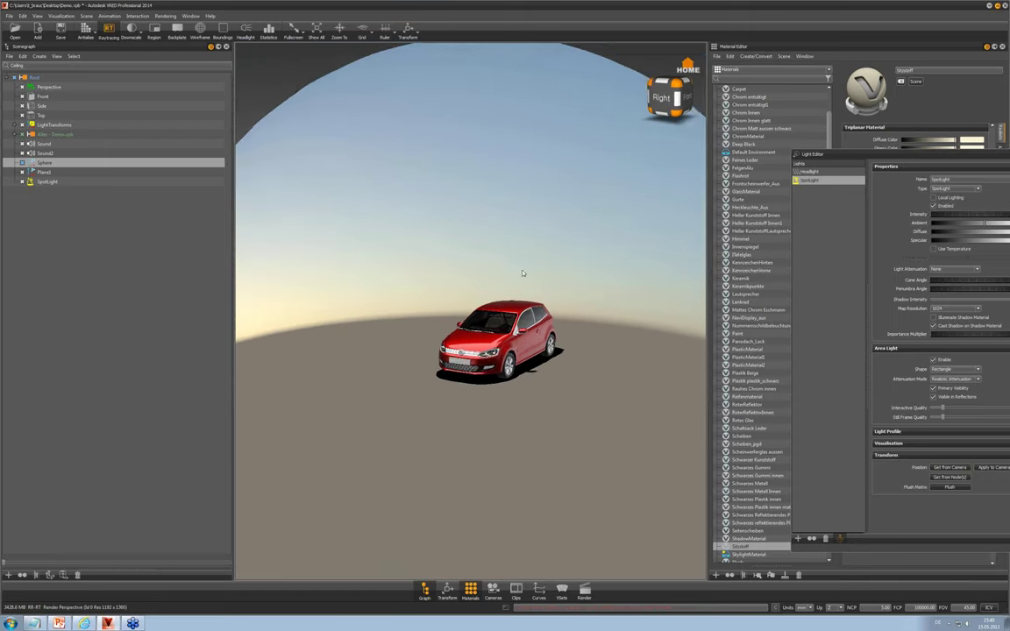
scroll(522, 273, "down", 1)
key("w")
left_click(823, 182)
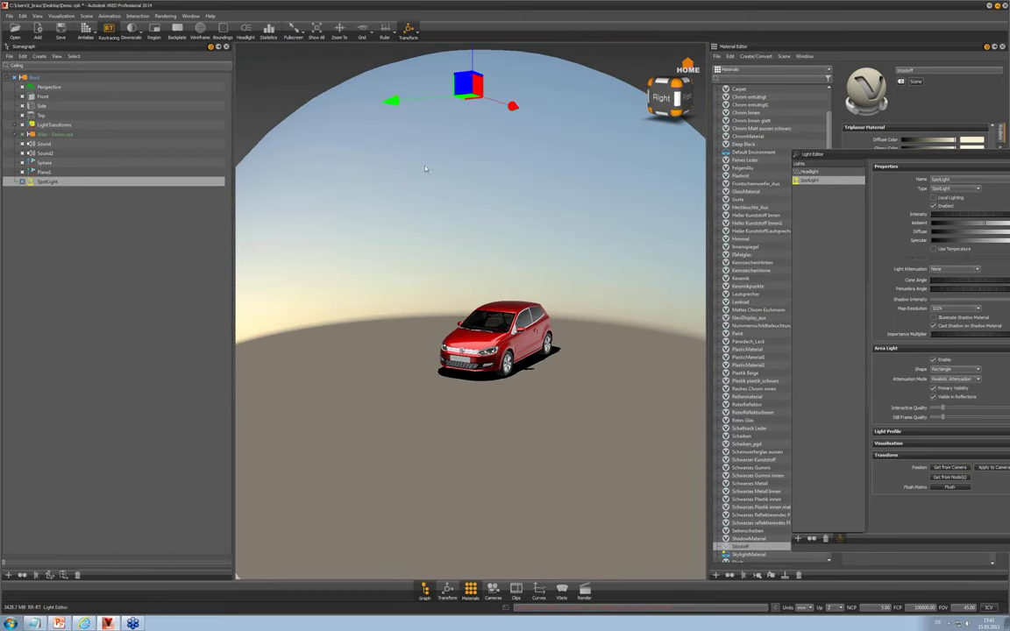
middle_click_drag(584, 252, 573, 297)
scroll(572, 297, "down", 1)
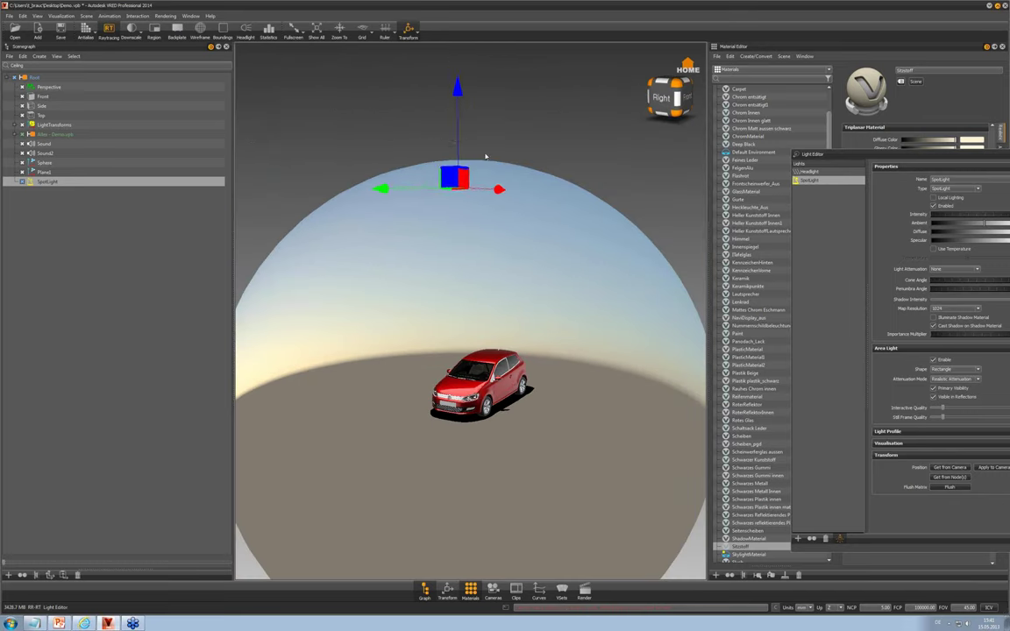
left_click_drag(459, 96, 461, 211)
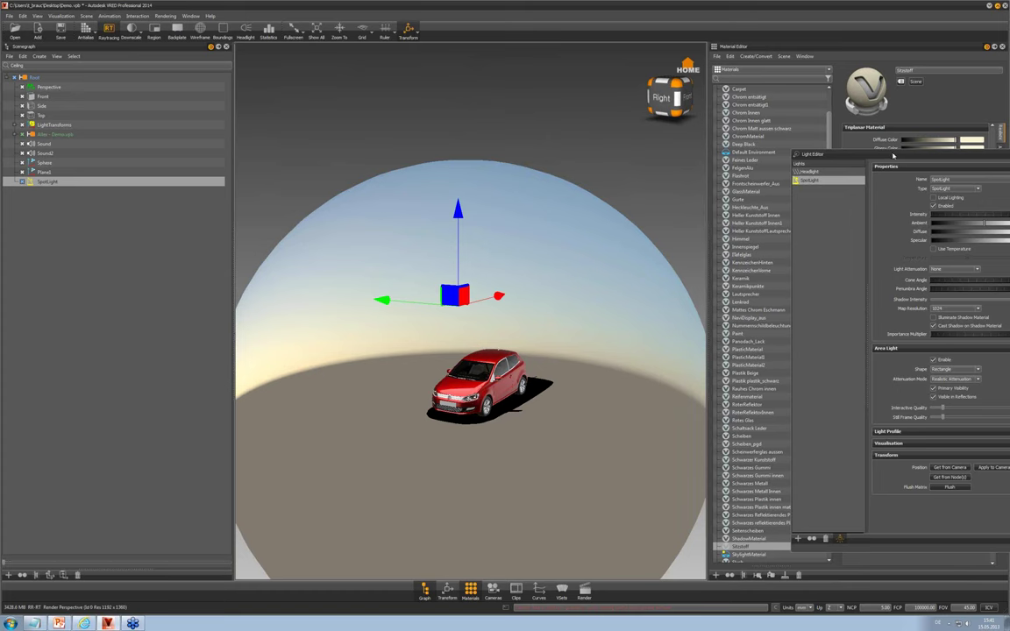
left_click_drag(893, 155, 740, 155)
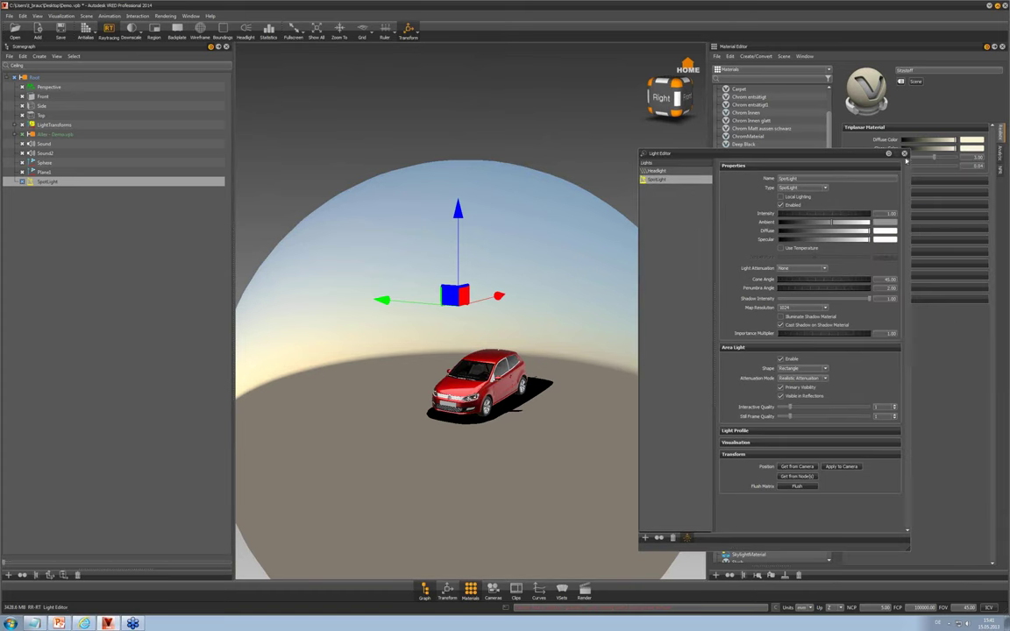
left_click(905, 155)
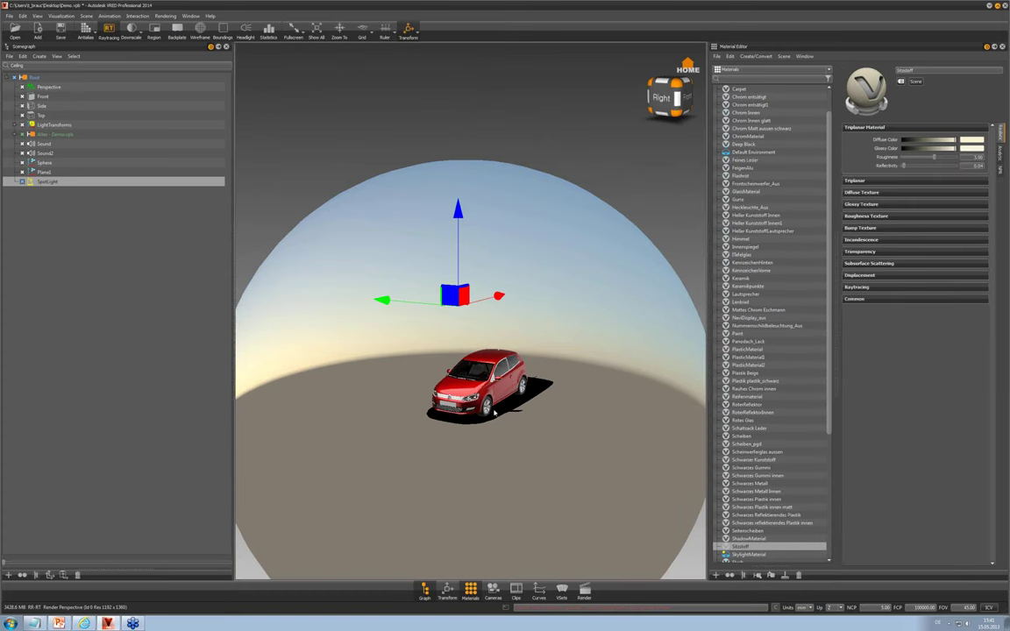
Set the exposure of the sphere's skylight material to 0
left_click(530, 191)
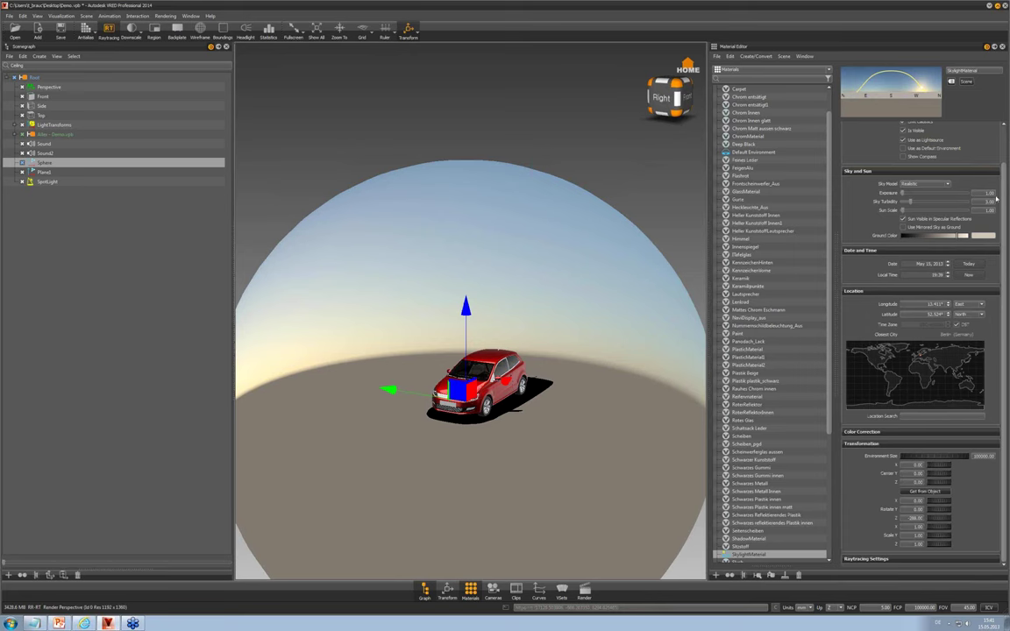
type("0")
key("Return")
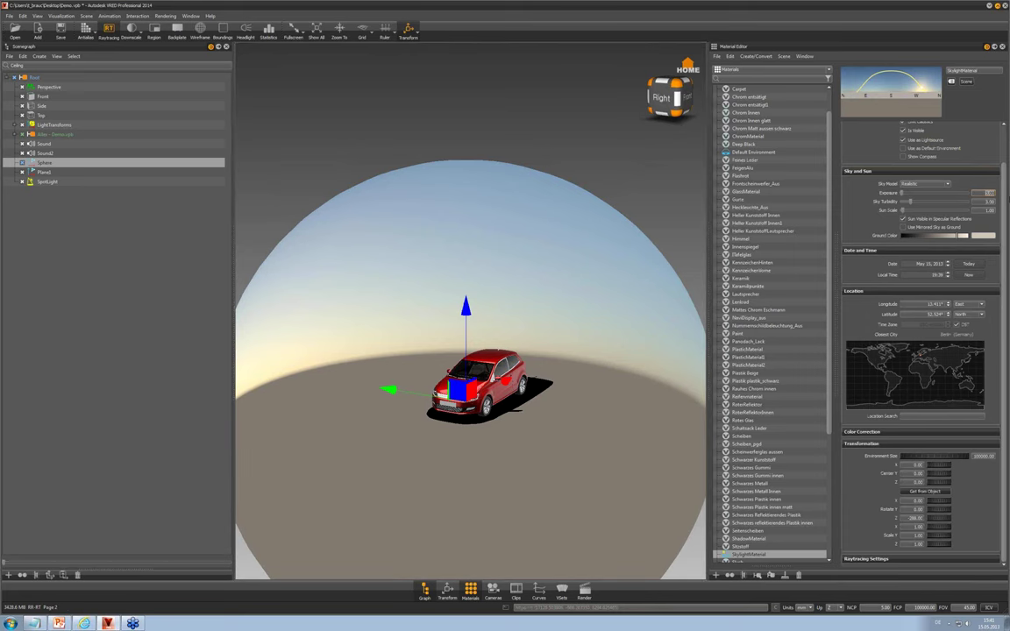
left_click_drag(532, 321, 518, 407)
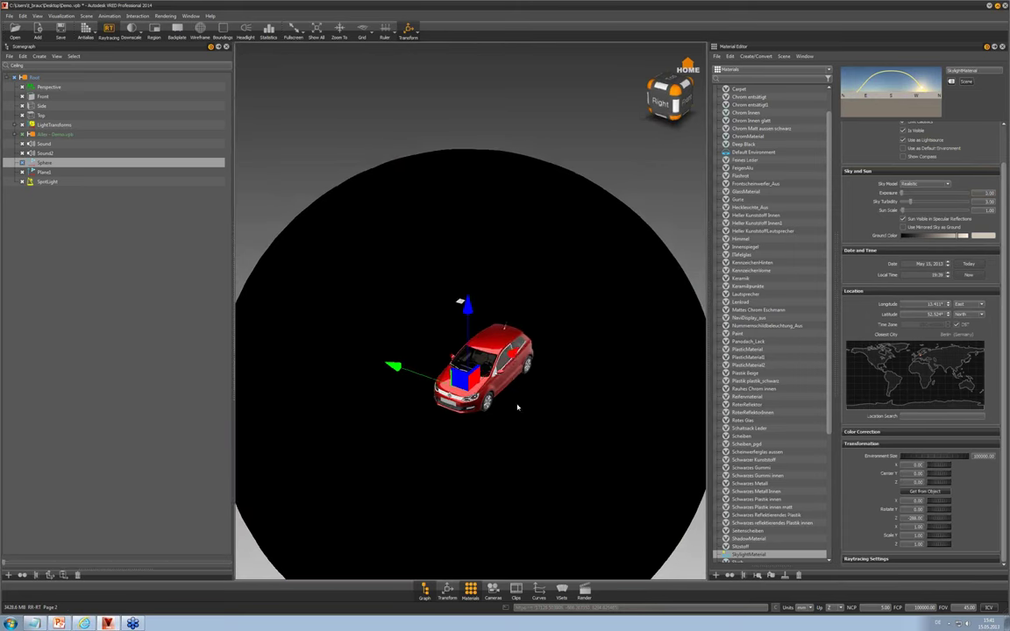
Reopen the Light Editor with the spotlight selected and toggle the light off and on to compare its effect
left_click(91, 15)
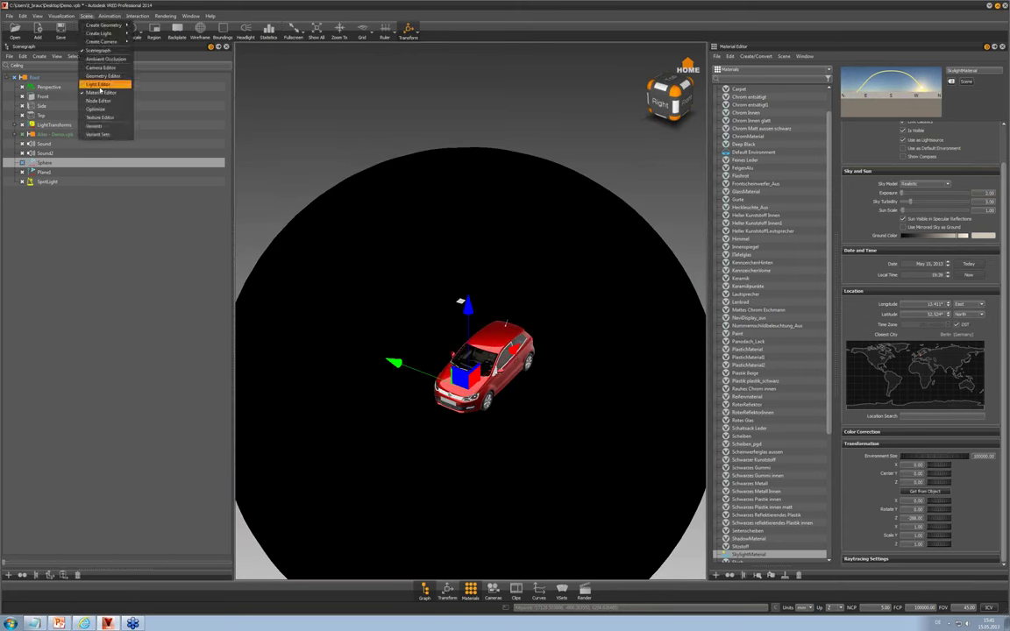
left_click(99, 85)
left_click(657, 179)
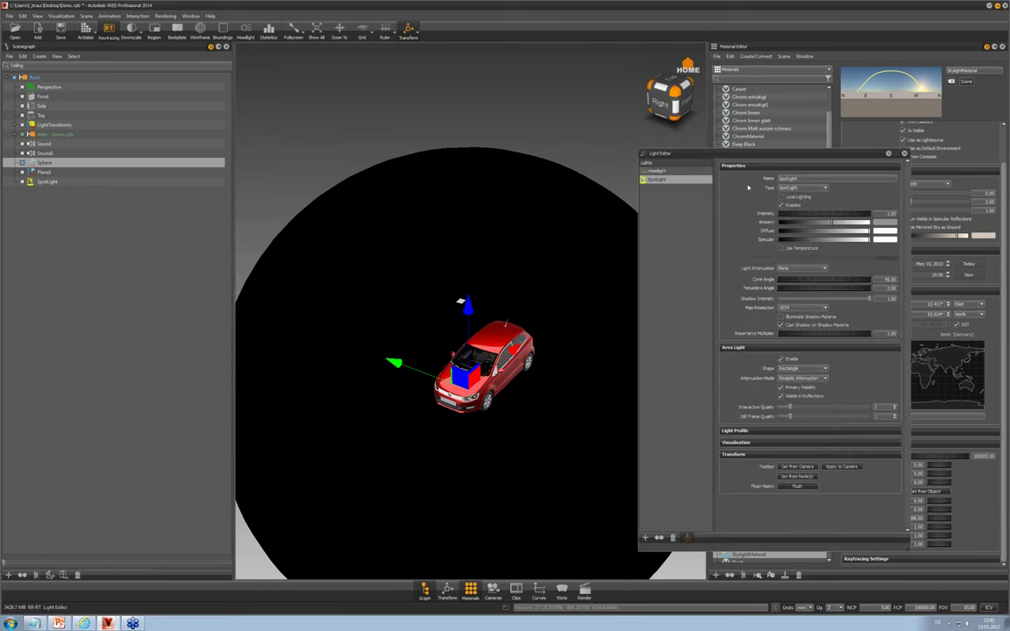
left_click(796, 205)
left_click(793, 205)
Hide the transform handles and briefly preview the spotlight's illumination on the car with antialiasing
middle_click_drag(496, 405, 496, 380)
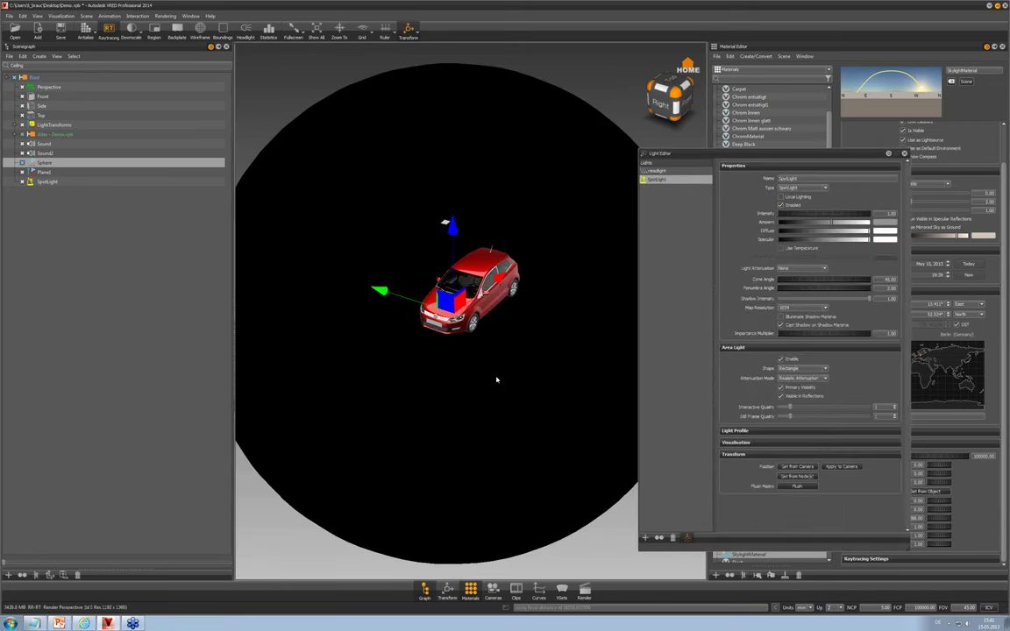
scroll(496, 379, "up", 5)
left_click_drag(496, 382, 495, 326)
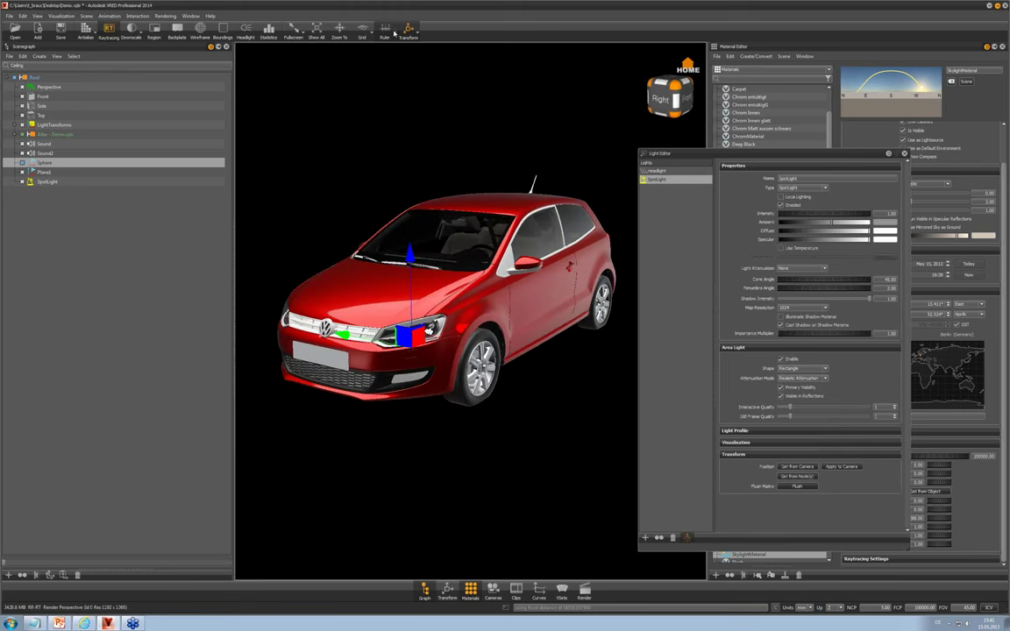
left_click(407, 31)
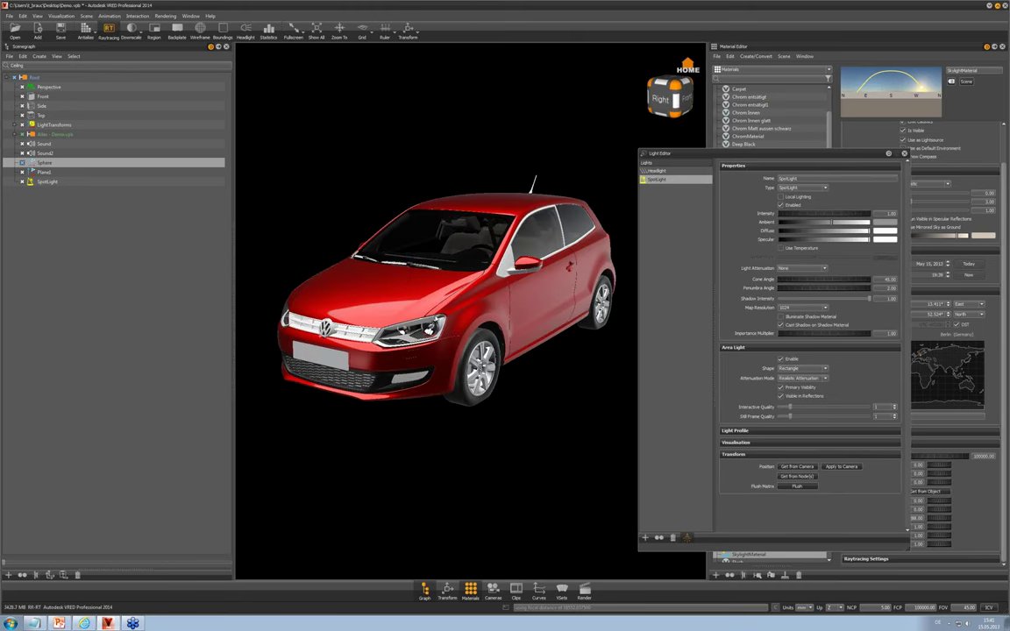
key("a")
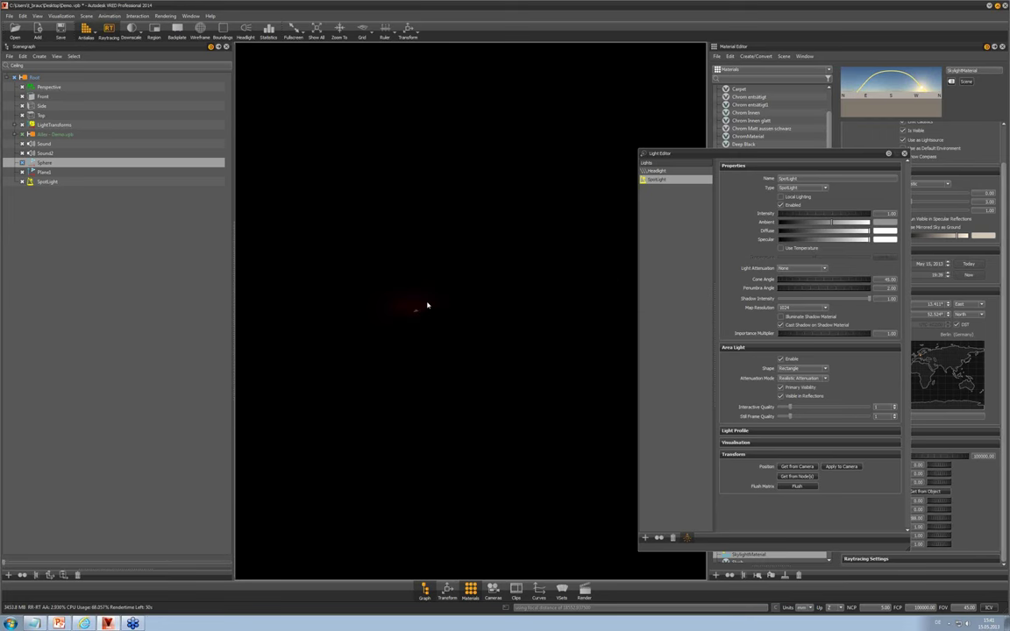
key("a")
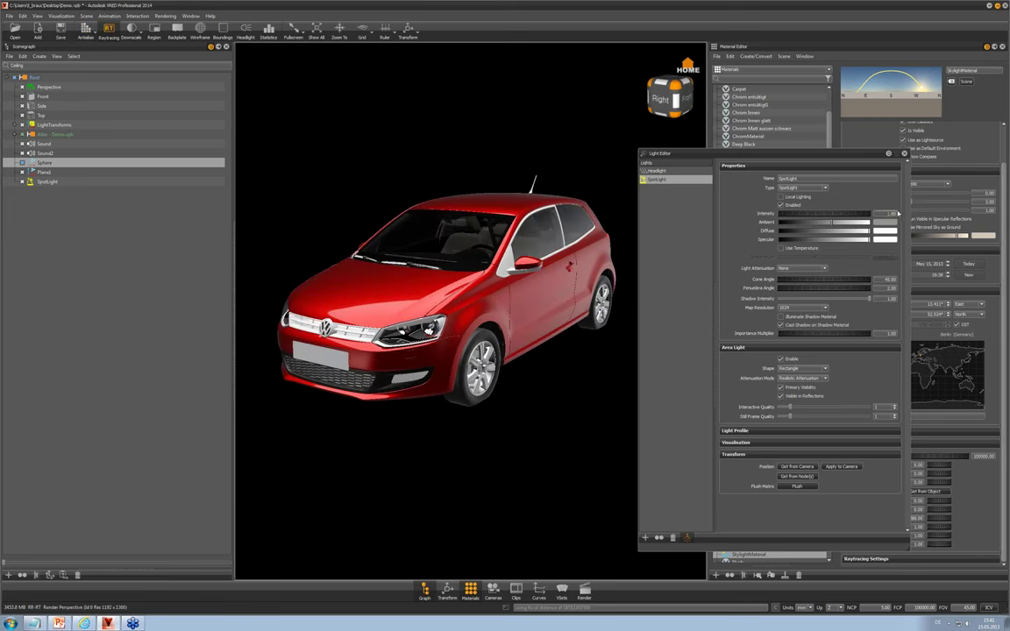
Scale the spotlight along its X and Y axes into a large rectangular light panel above the car
scroll(491, 156, "down", 5)
left_click_drag(518, 155, 509, 311)
left_click(408, 31)
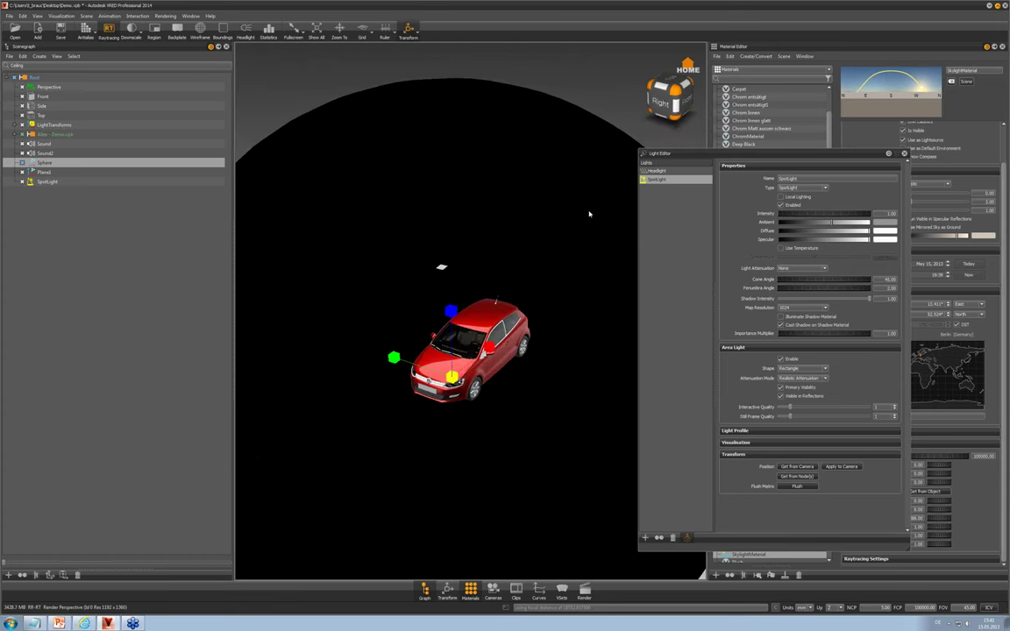
left_click(53, 182)
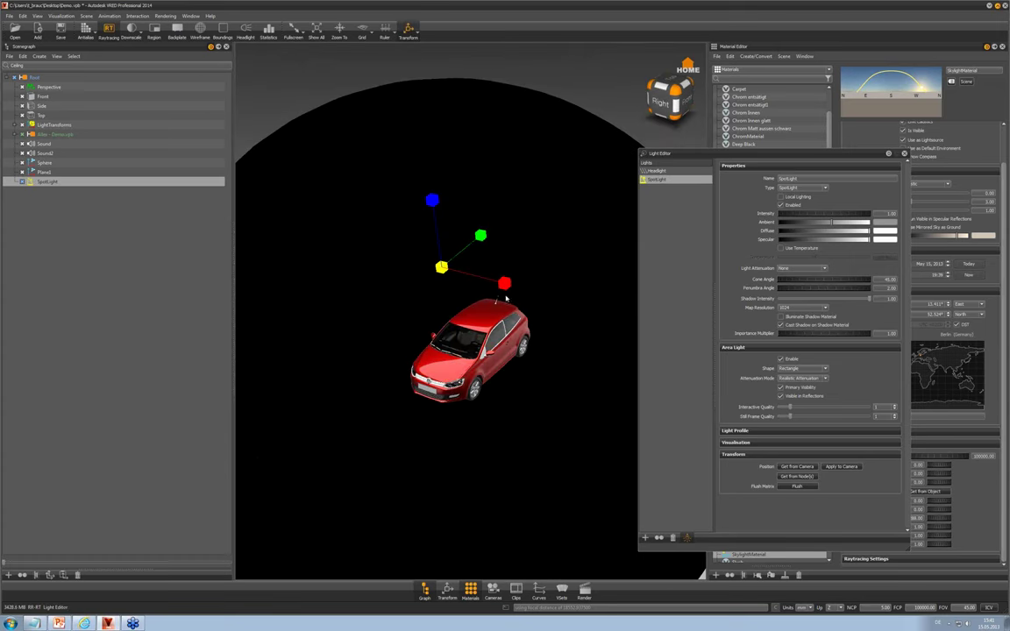
left_click_drag(504, 285, 912, 342)
left_click_drag(480, 235, 765, 2)
left_click_drag(502, 285, 656, 306)
left_click_drag(481, 234, 609, 149)
left_click_drag(593, 310, 629, 311)
Raise the enlarged light panel along Z, farther above the car
left_click_drag(497, 263, 473, 320)
key("w")
left_click_drag(438, 186, 437, 136)
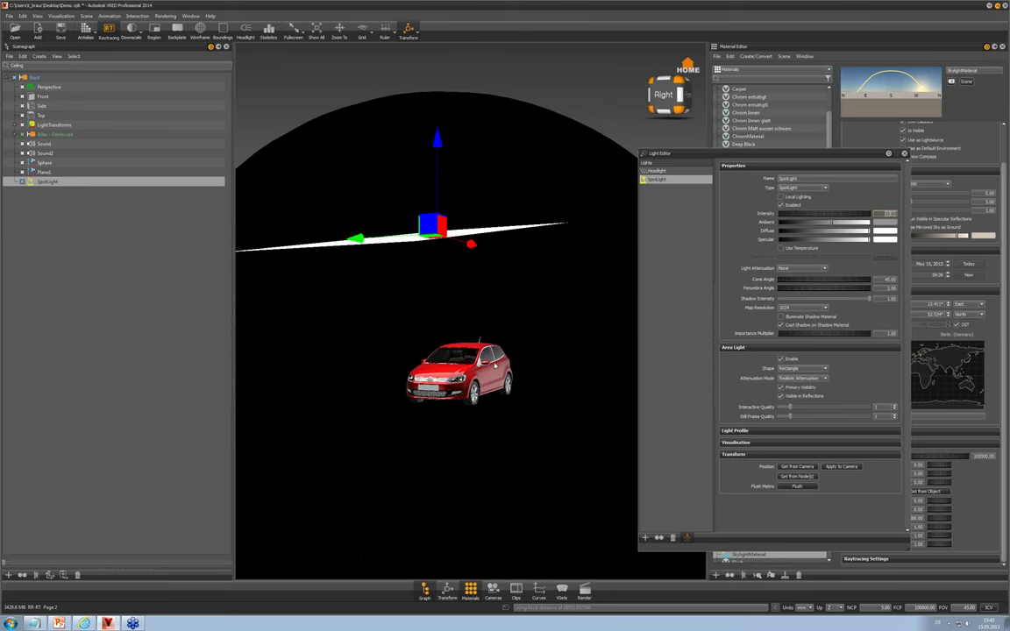
Check the light panel's illumination and reflections on the car in the antialiased view
left_click_drag(435, 403, 430, 426)
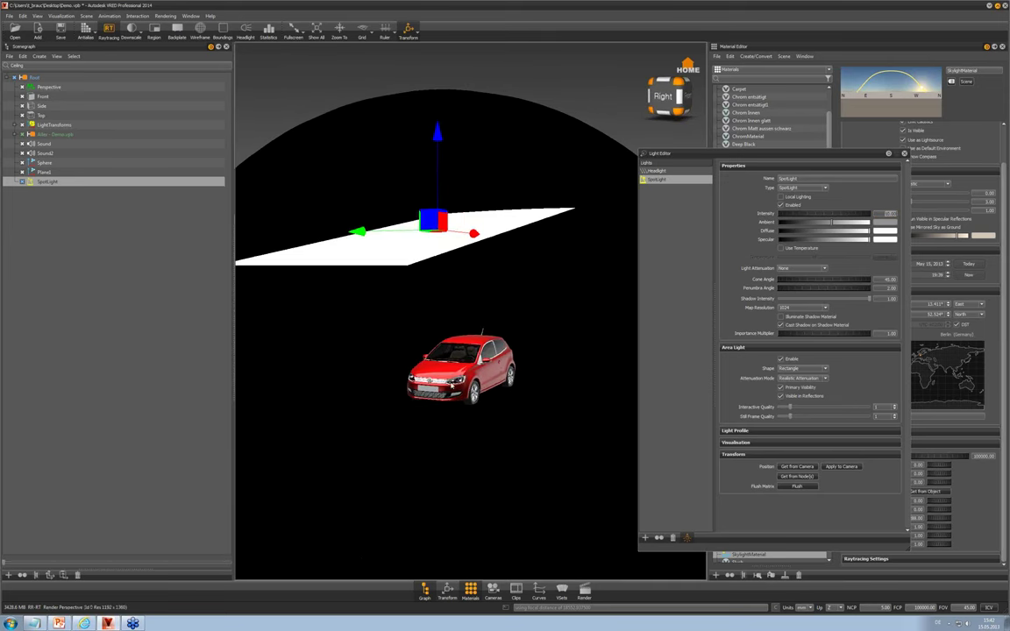
middle_click_drag(431, 447, 451, 384)
right_click_drag(452, 385, 496, 390)
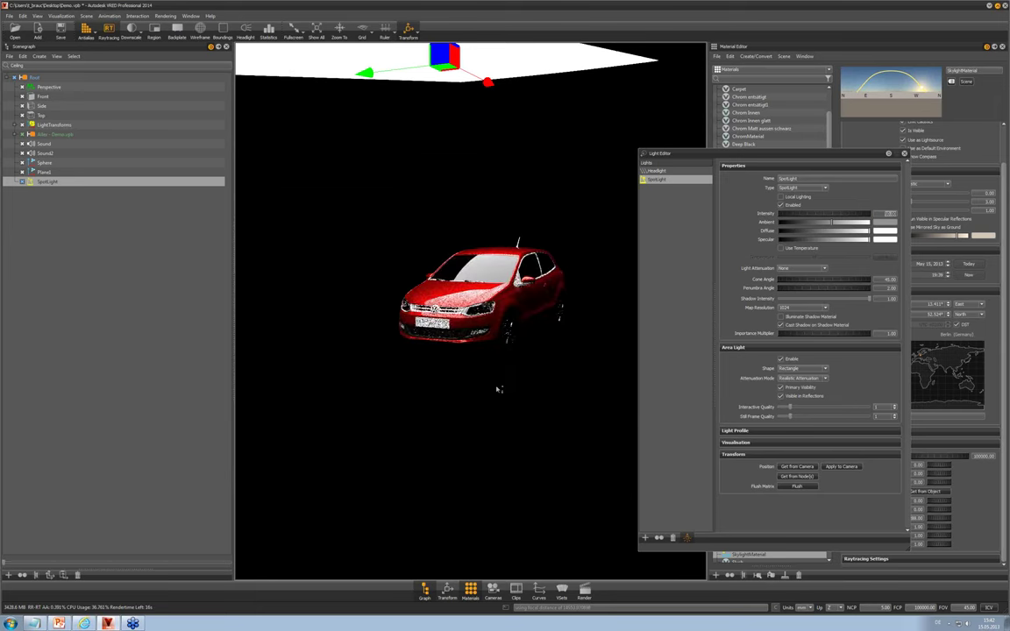
scroll(497, 387, "up", 4)
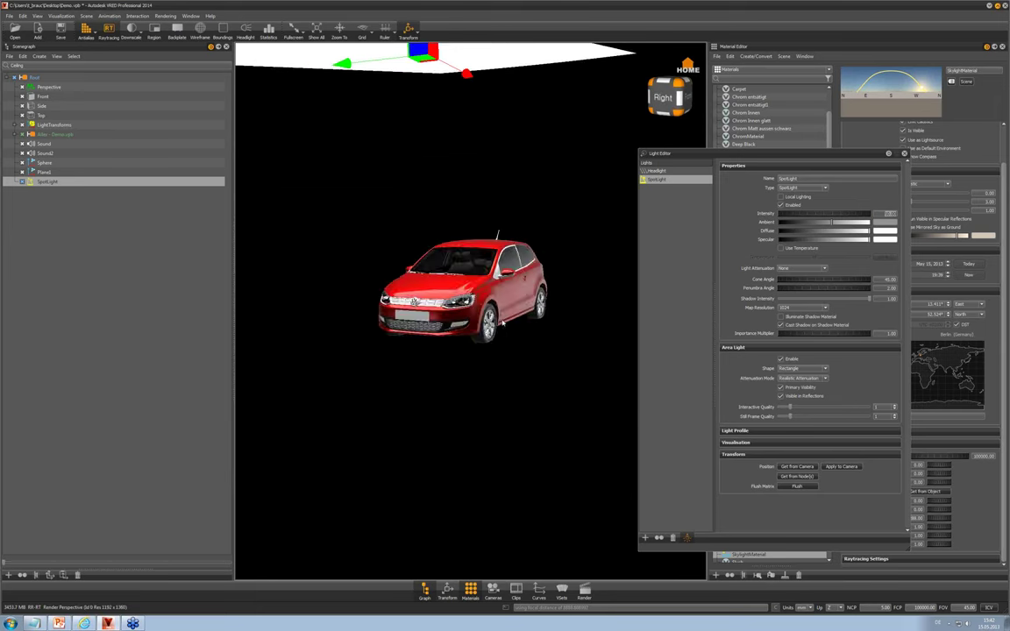
Duplicate the overhead rectangular spotlight and move the copy sideways along its Y axis, clear of the original panel
middle_click_drag(490, 386, 493, 392)
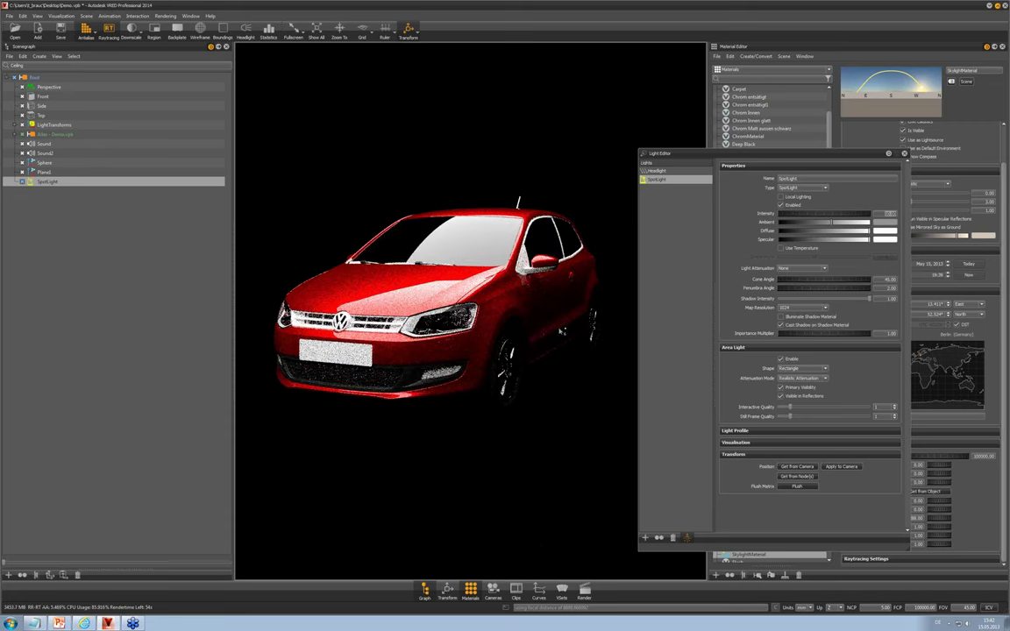
right_click_drag(455, 430, 466, 140)
middle_click_drag(466, 141, 465, 165)
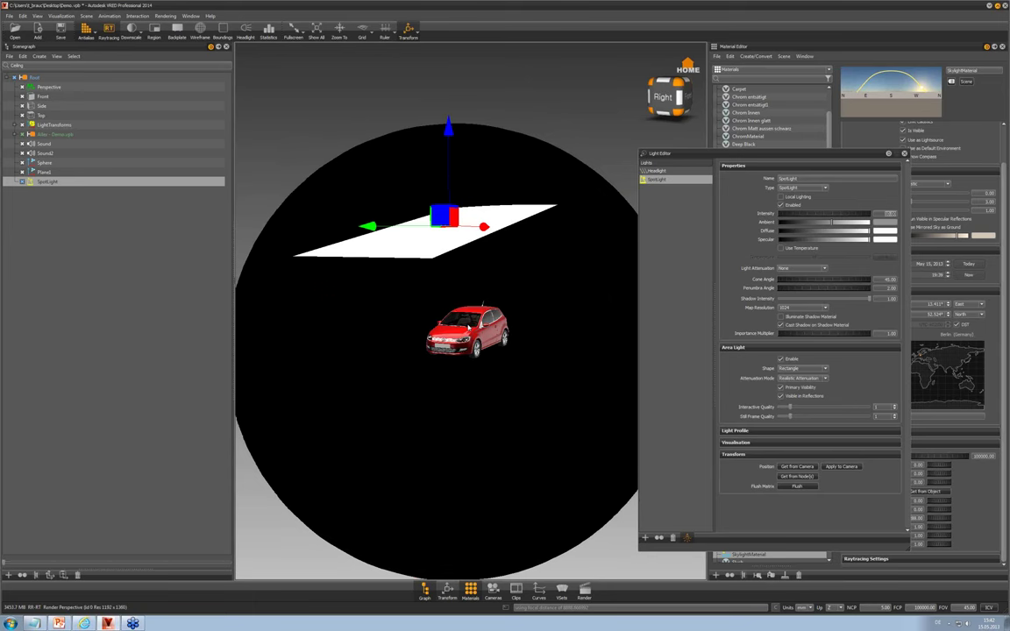
left_click(671, 209)
left_click(664, 180)
key("ctrl+d")
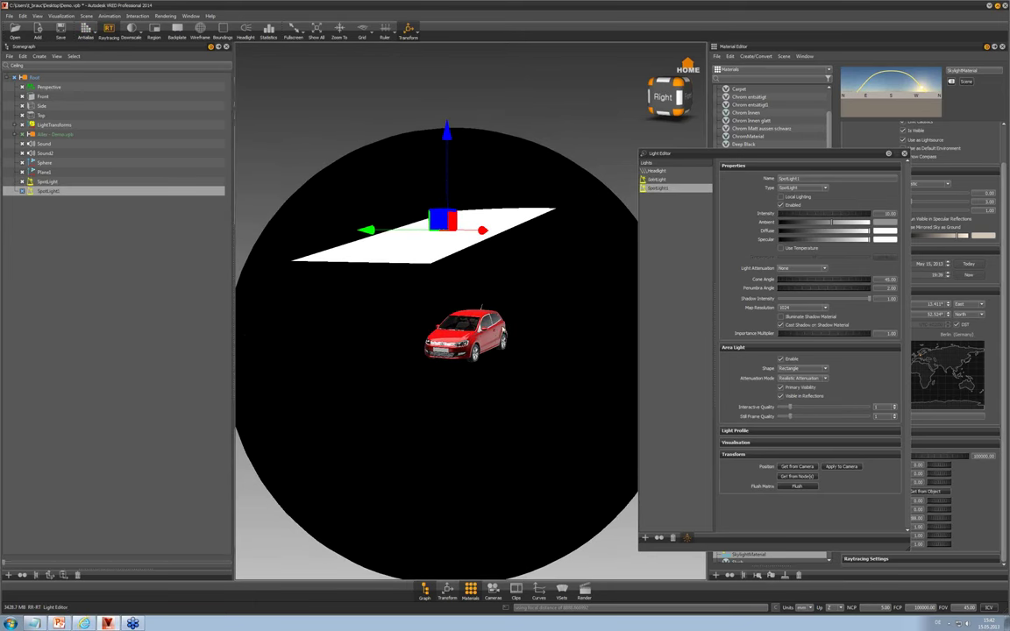
left_click_drag(290, 162, 356, 180)
left_click_drag(349, 222, 518, 244)
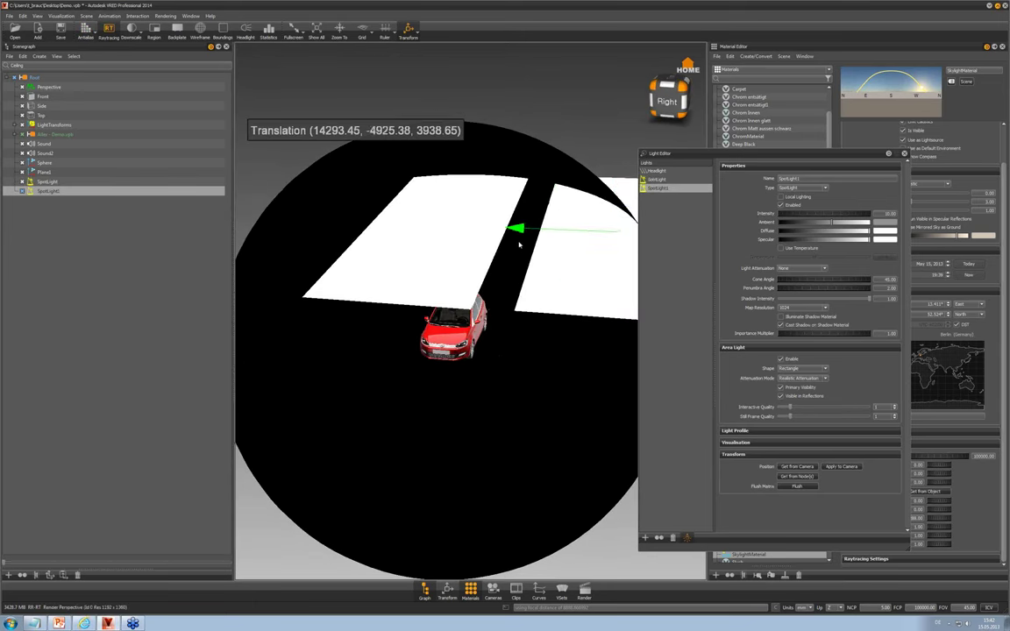
Rotate the duplicated light panel to stand upright beside the car and lower it along Z
key("e")
middle_click_drag(577, 296, 486, 305)
left_click_drag(508, 169, 579, 255)
key("w")
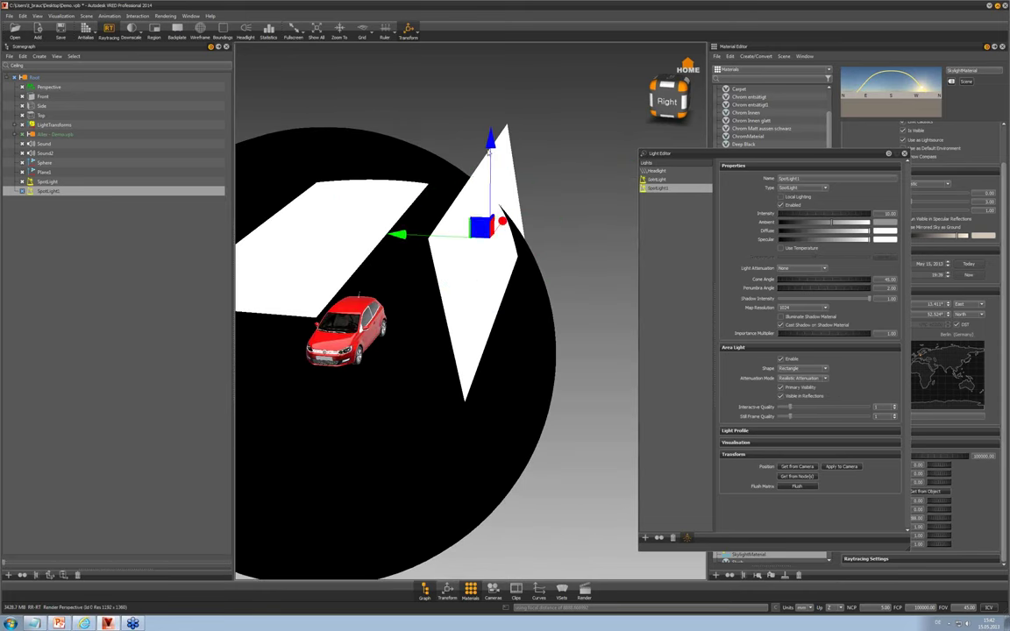
left_click_drag(493, 149, 490, 210)
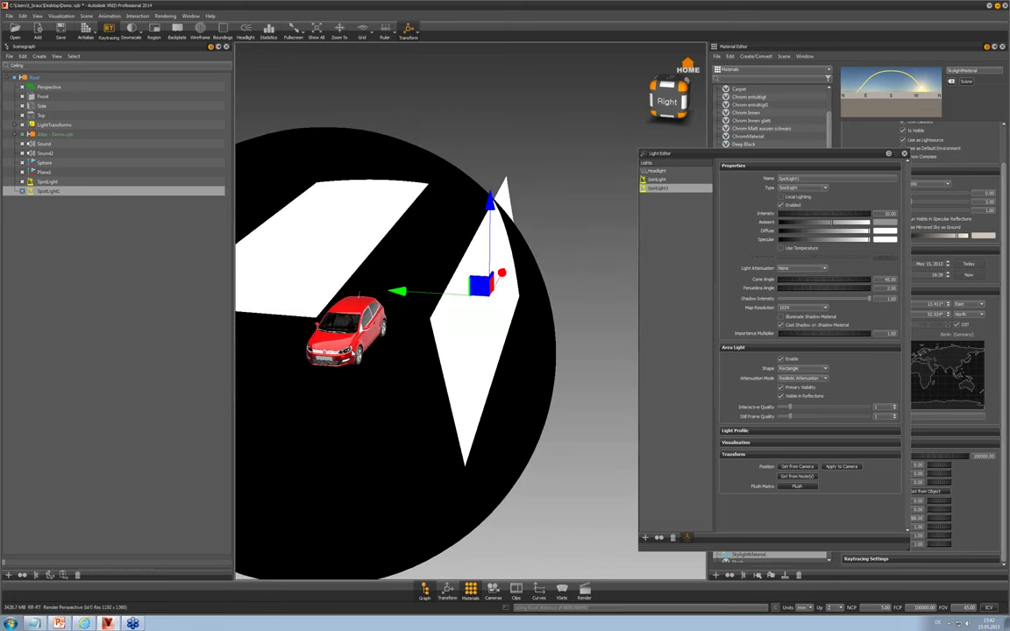
Check how the overhead and side panels light the car in the antialiased view, and close the light settings
middle_click_drag(352, 353, 480, 318)
right_click_drag(399, 460, 404, 478)
left_click_drag(403, 386, 423, 349)
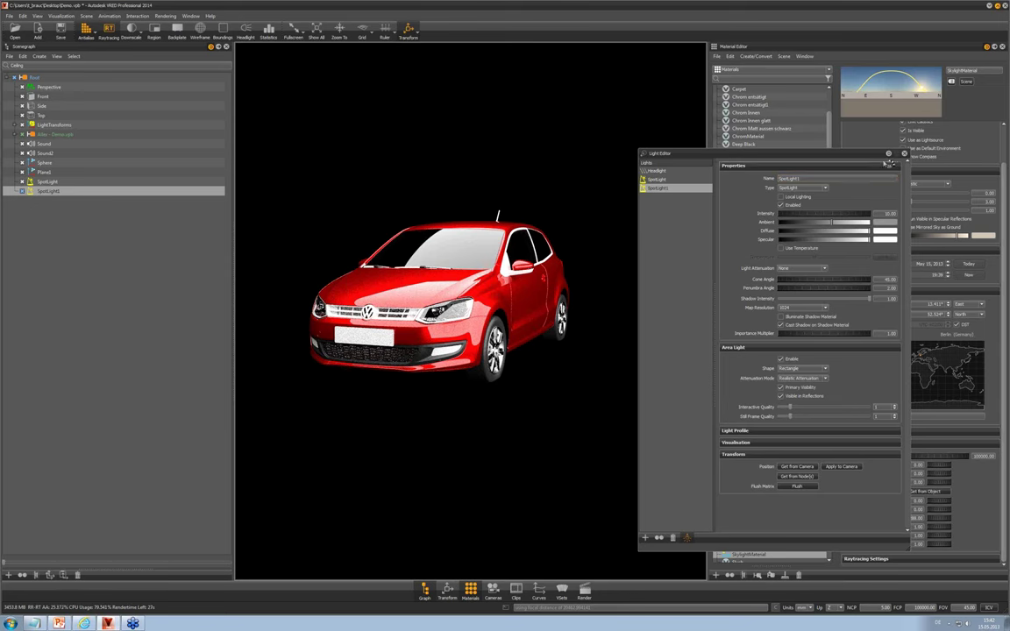
left_click_drag(581, 308, 526, 320)
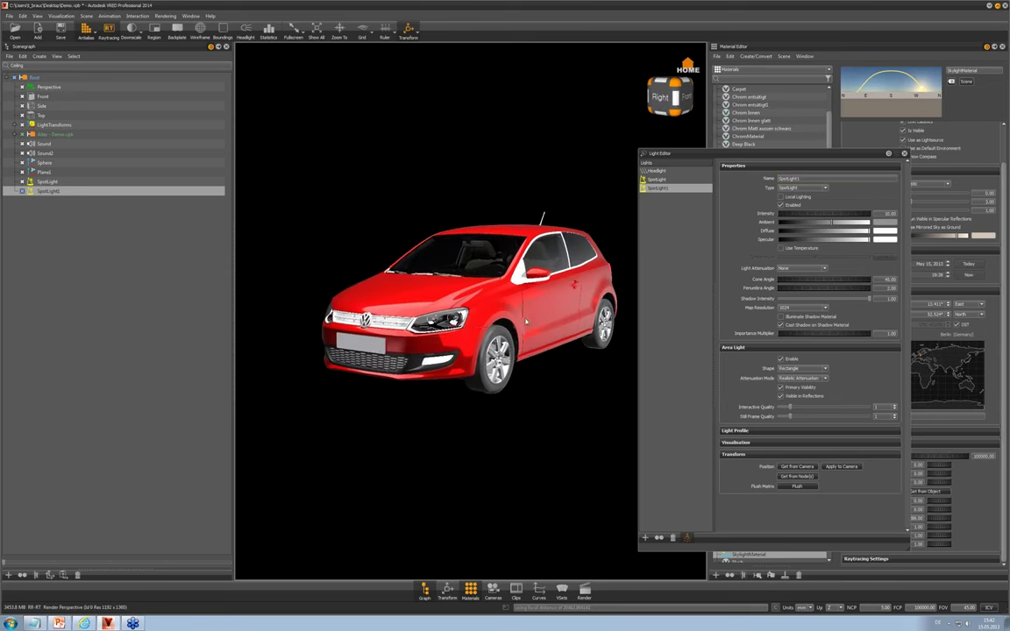
right_click_drag(525, 320, 534, 391)
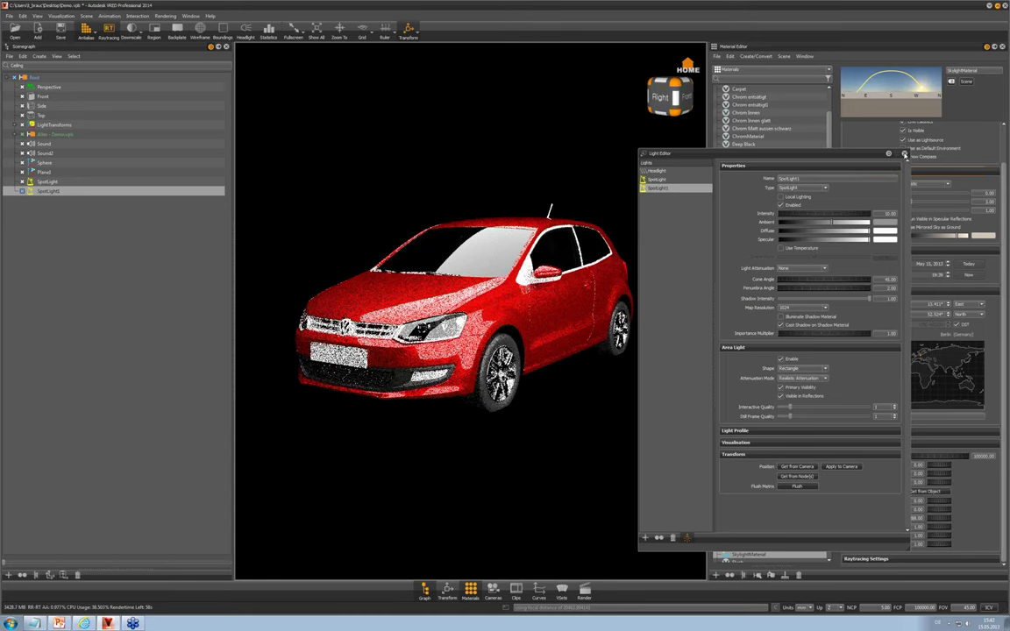
left_click(904, 154)
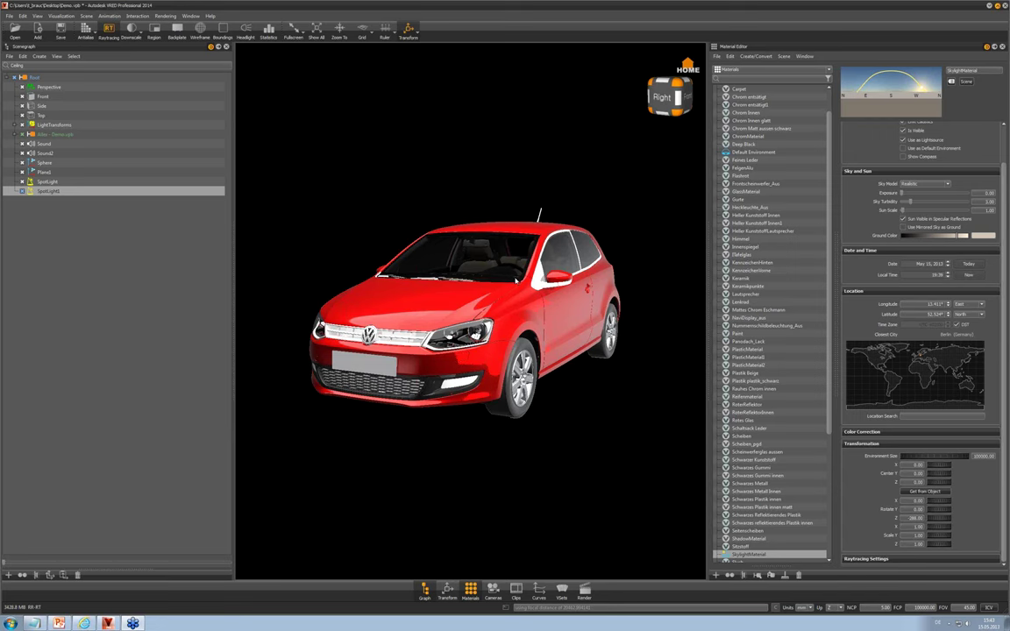
Set the interactive illumination mode to Full Global Illumination and close the render settings
left_click_drag(506, 292, 513, 295)
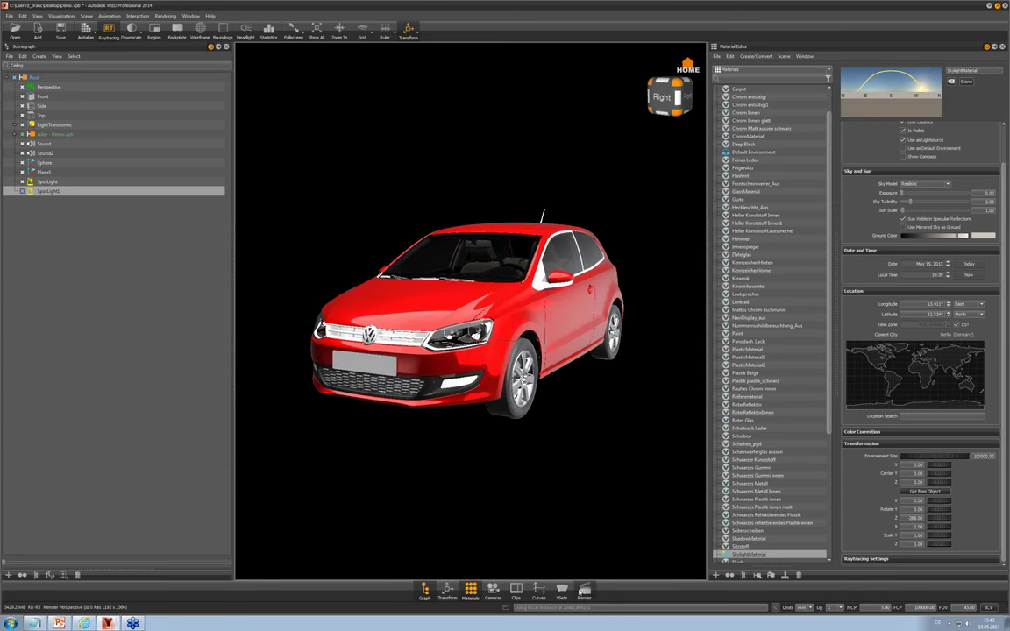
left_click(584, 587)
left_click(584, 589)
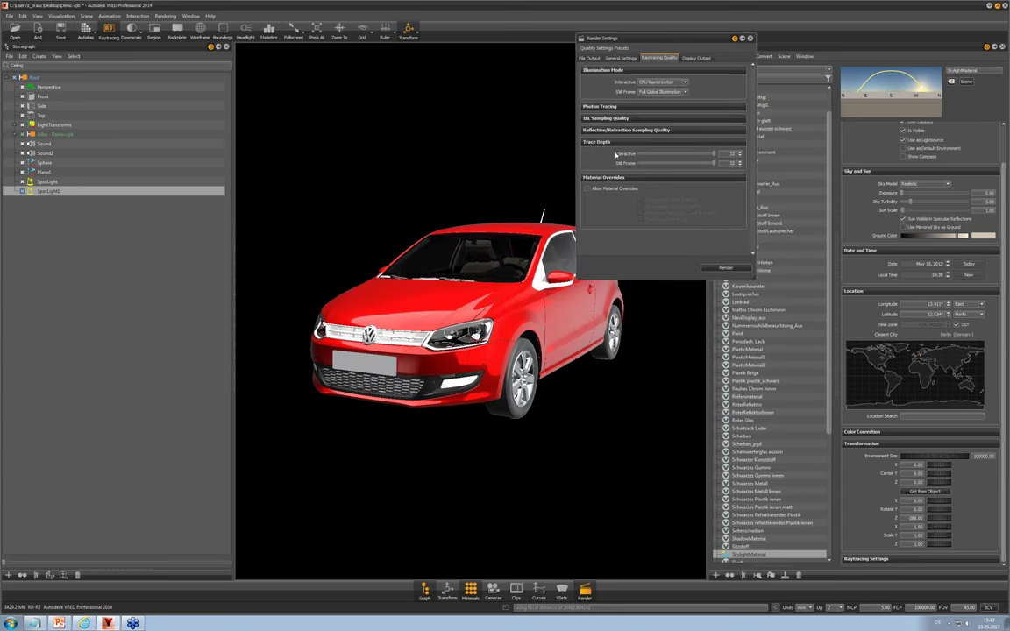
left_click(662, 81)
left_click(663, 107)
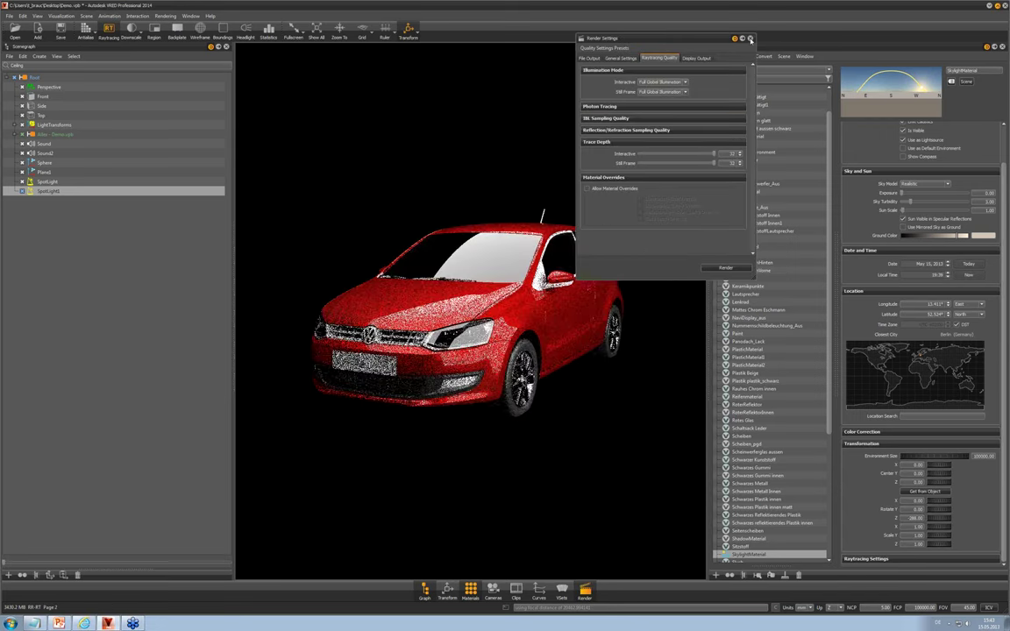
left_click_drag(537, 344, 528, 344)
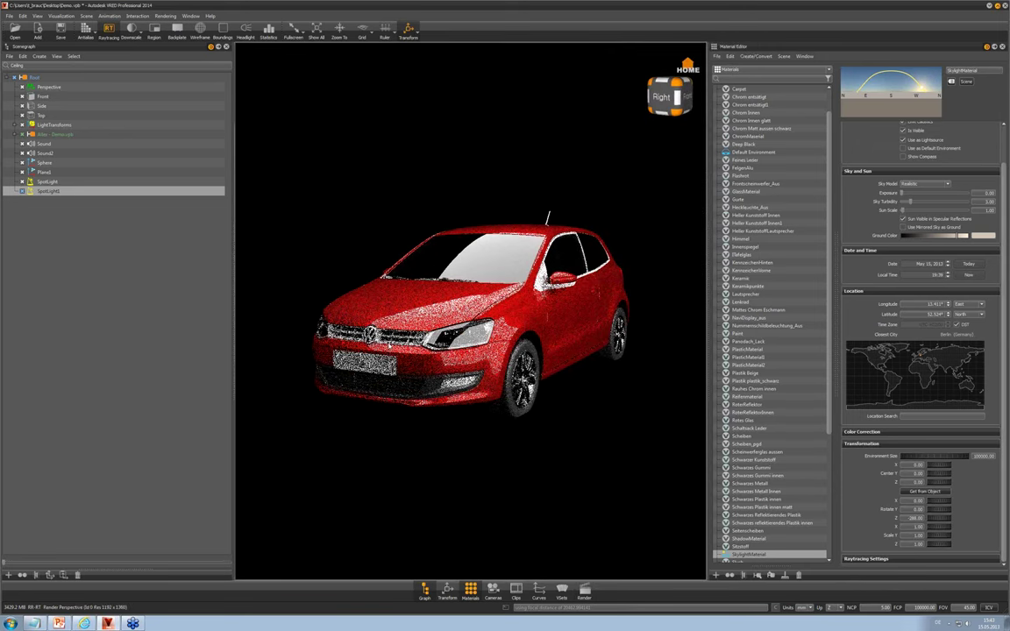
Darken the diffuse color of the front grille's Schwarzes Reflektierendes Plastik material to medium gray and hide the transform handles
left_click(389, 344, "shift")
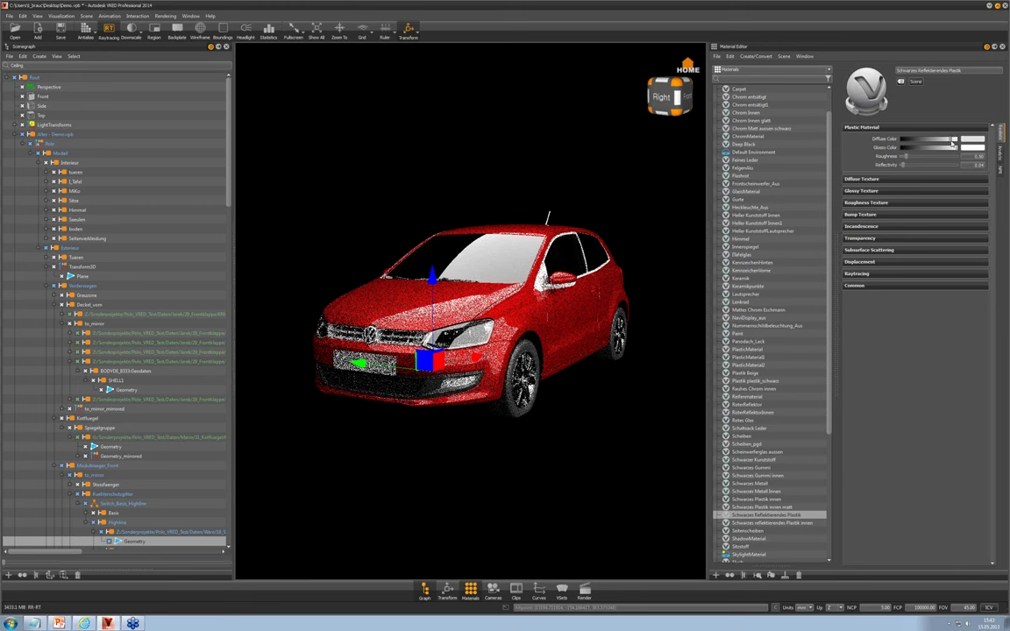
left_click(939, 141)
left_click_drag(938, 140, 931, 142)
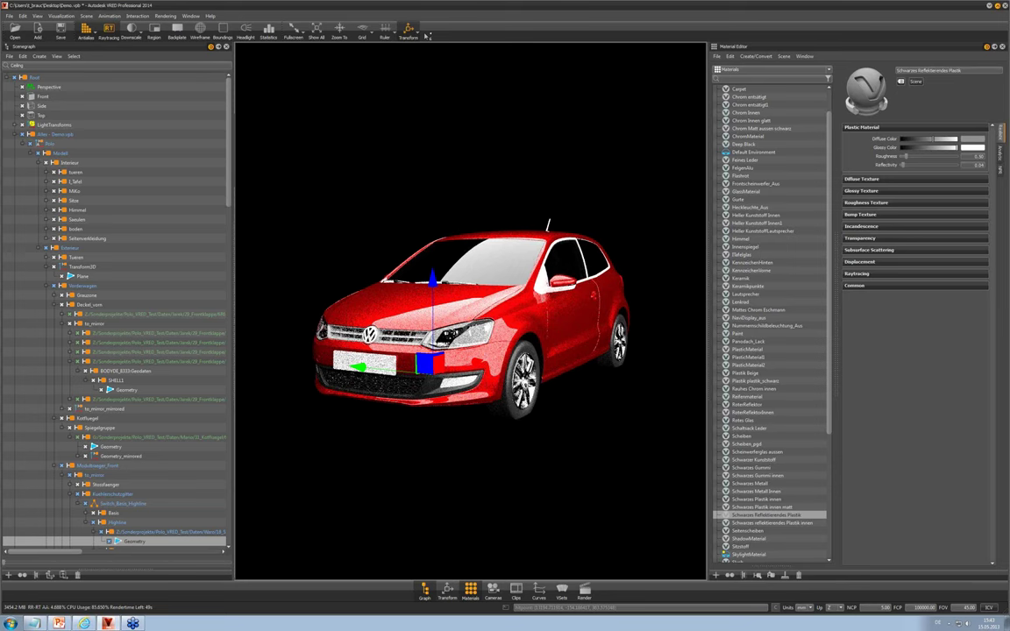
left_click(470, 203)
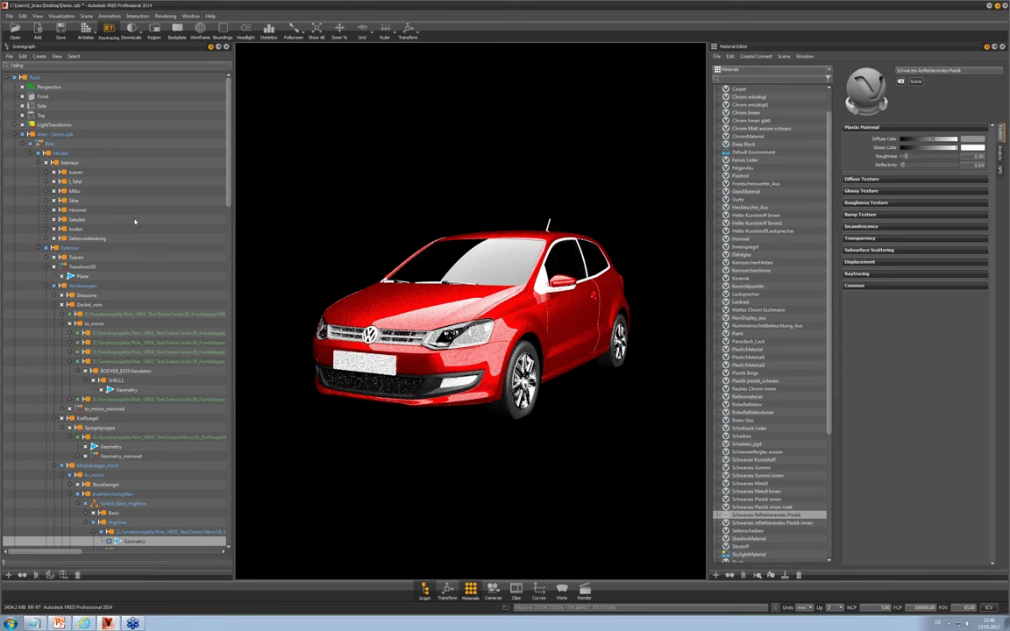
Collapse the Exterieur branch of the scenegraph and view the car closer from its front corner
left_click(39, 248)
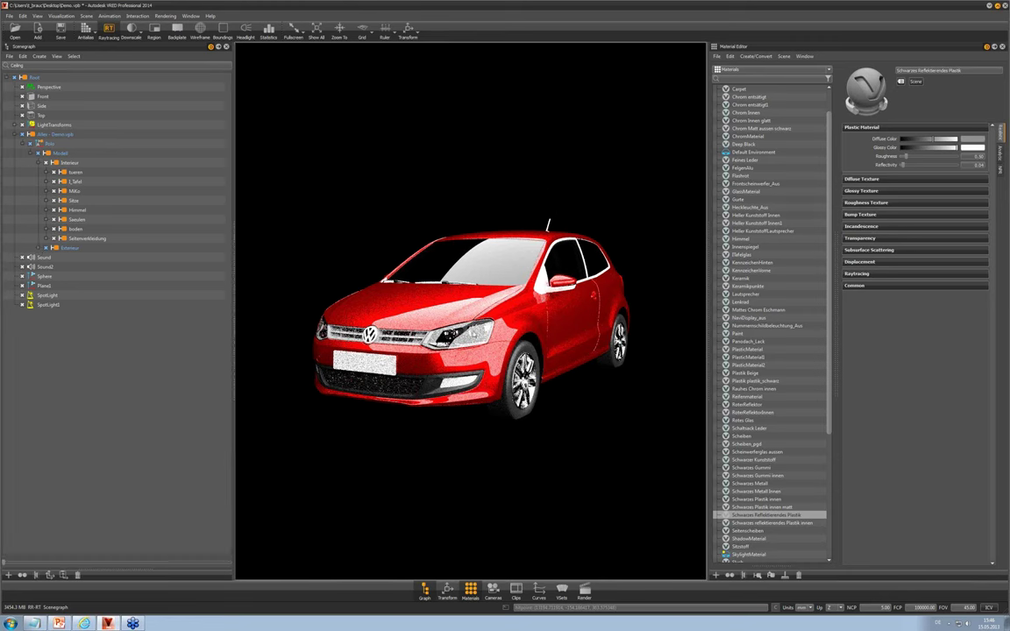
middle_click_drag(477, 340, 478, 320)
right_click_drag(478, 321, 490, 351)
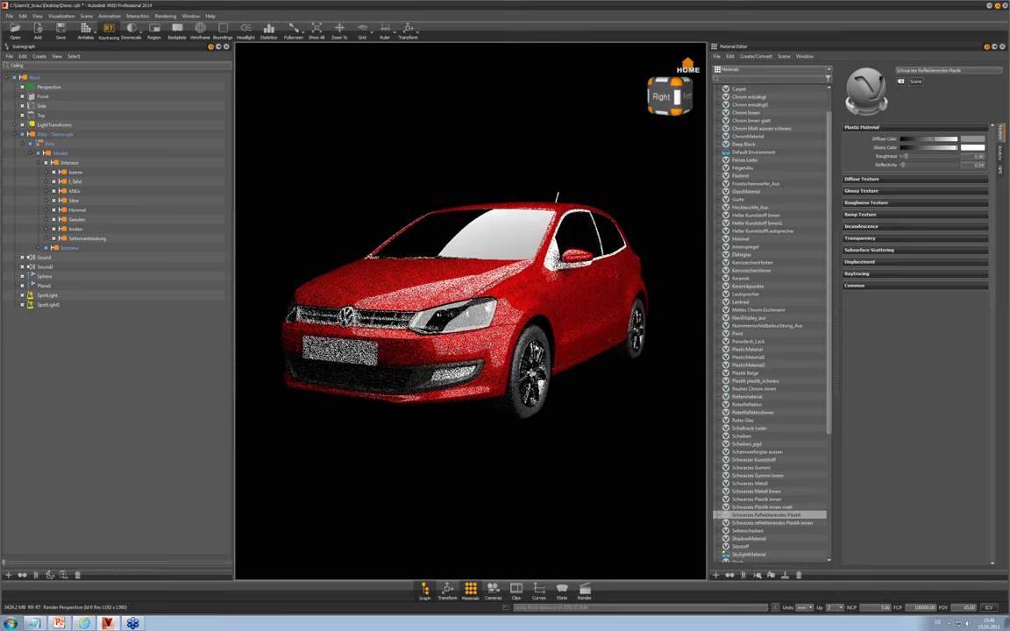
left_click_drag(490, 350, 443, 282)
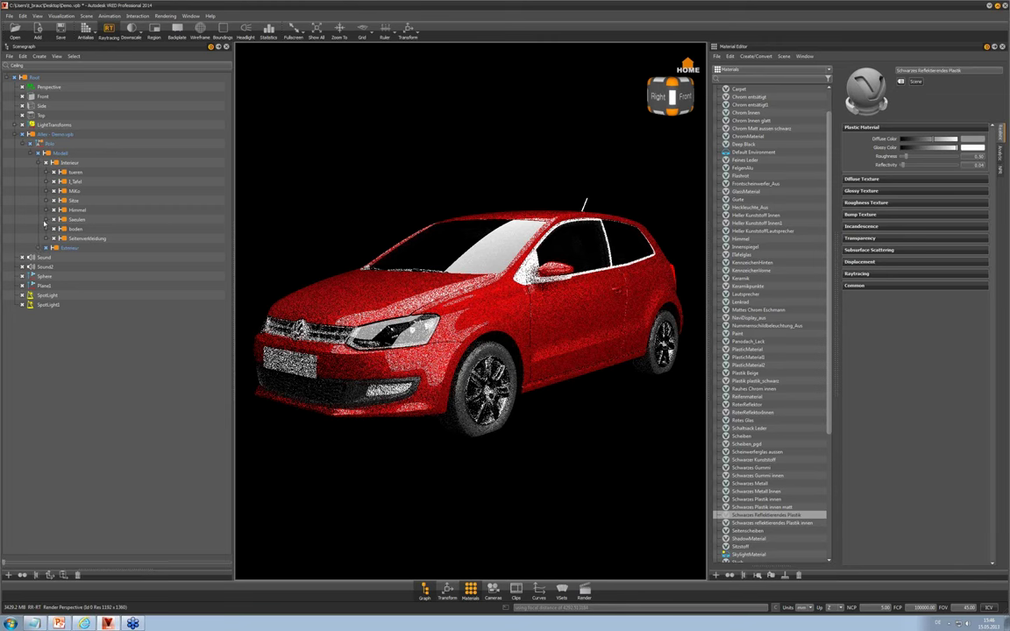
Examine the file-referenced nodes in the MiKo branch and their reload and replace options, leaving the branch collapsed
left_click(45, 191)
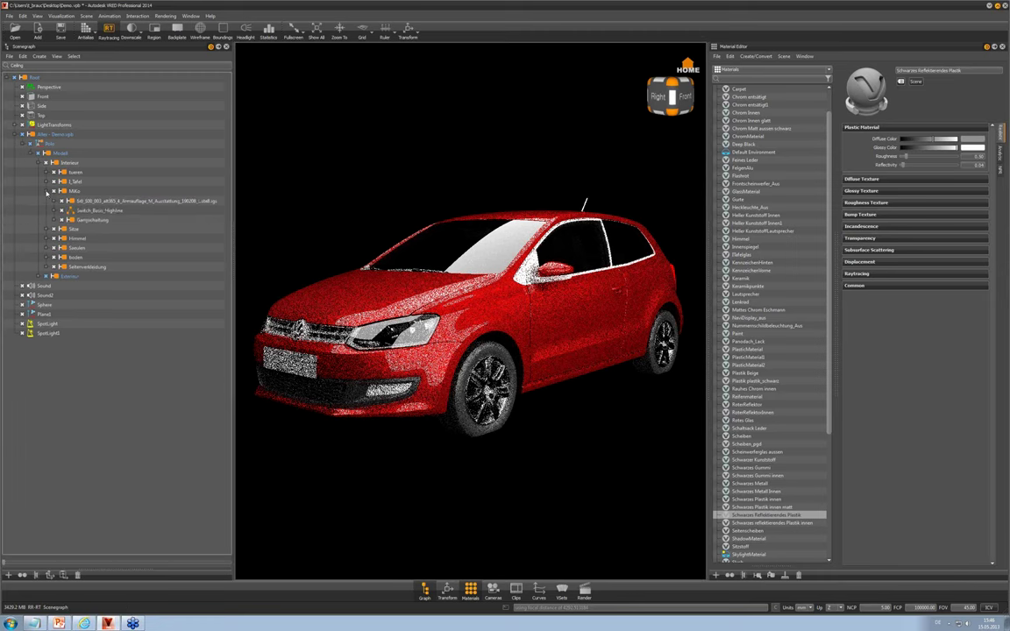
left_click(91, 202)
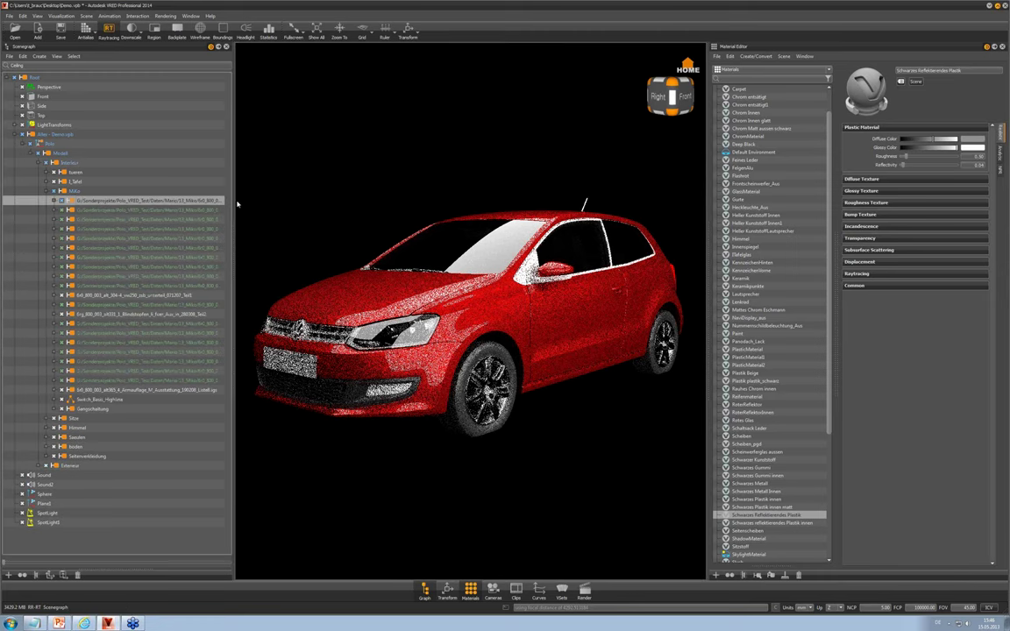
left_click_drag(234, 199, 247, 200)
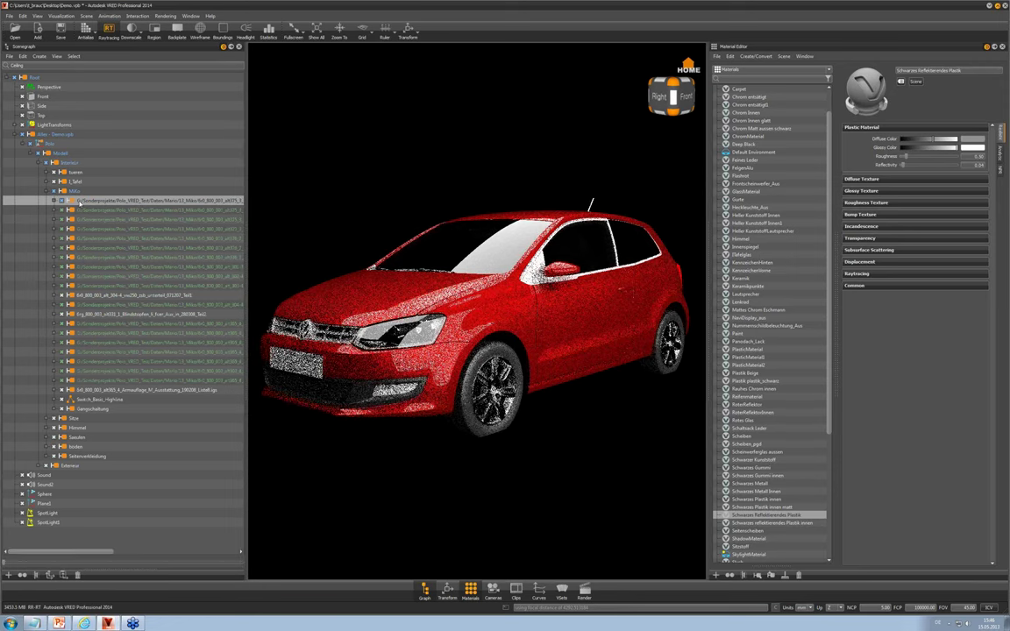
right_click(79, 203)
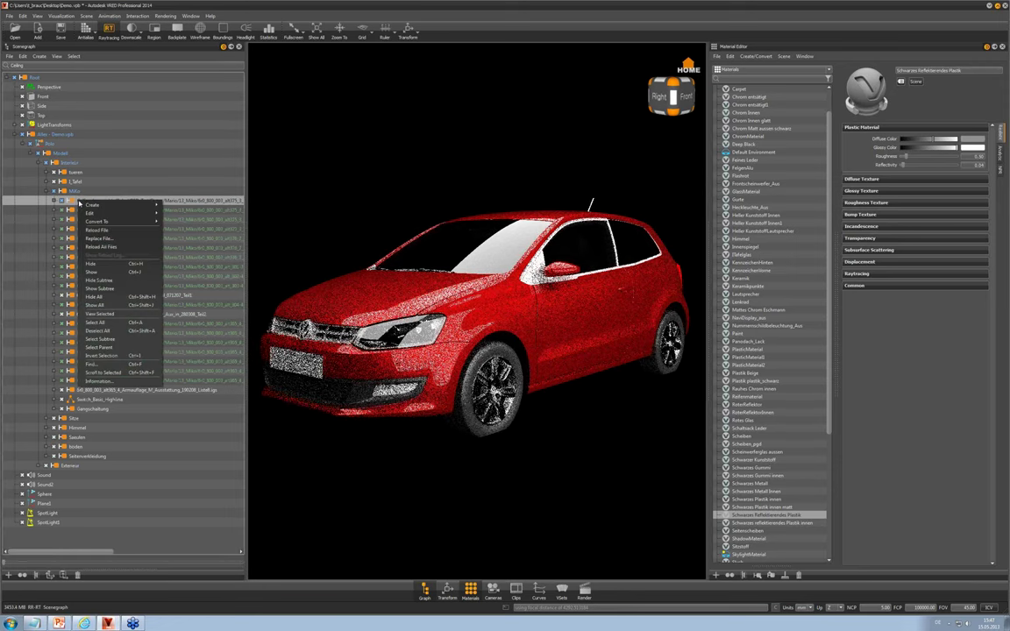
left_click(156, 248)
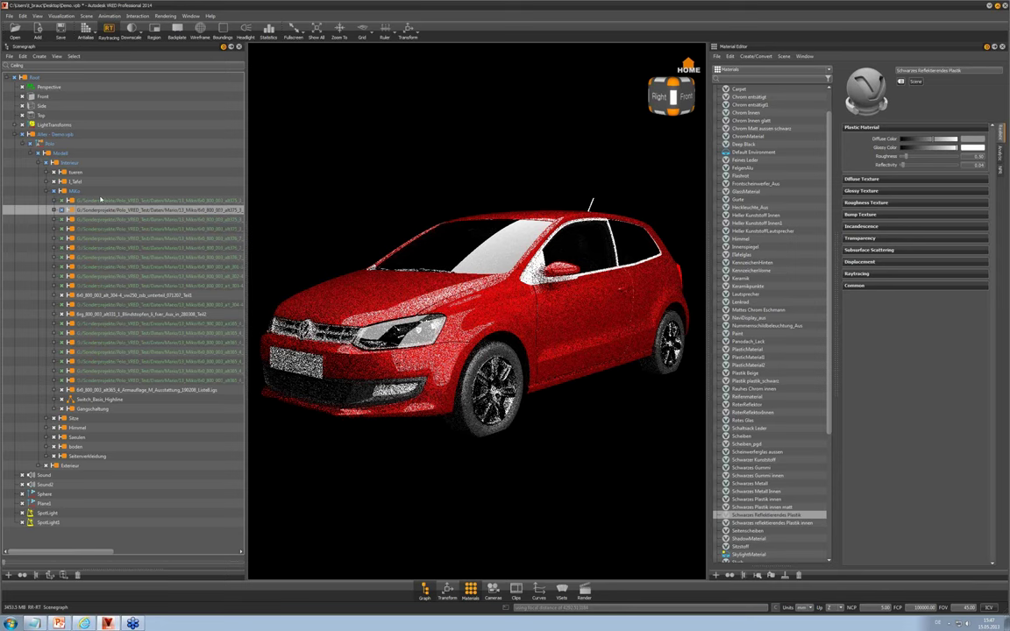
left_click(46, 191)
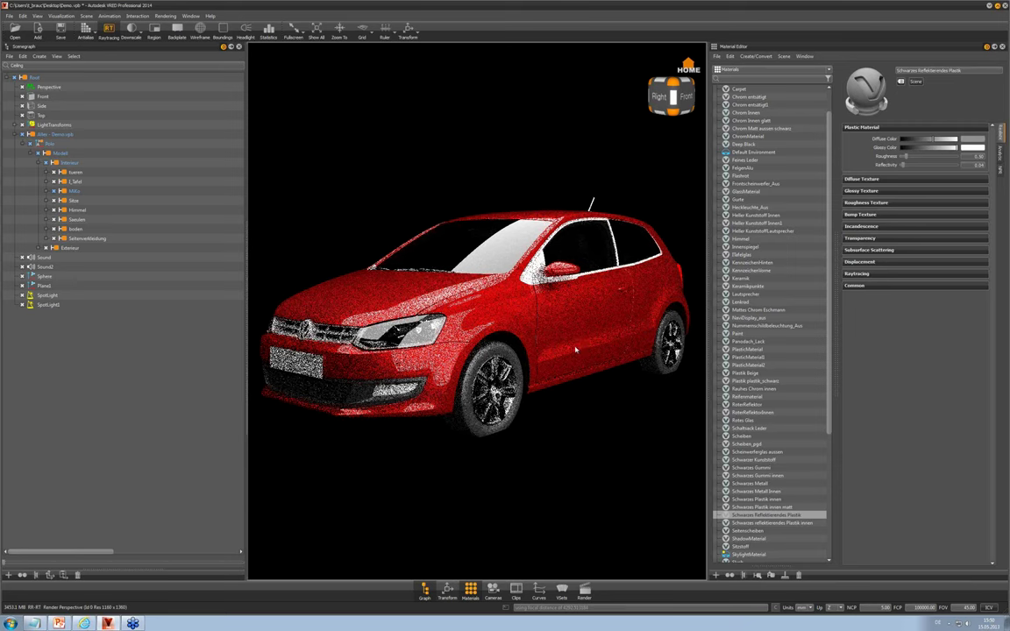
Set both the interactive and still frame illumination modes to Precomputed Illumination and close the render settings
left_click_drag(576, 349, 544, 357)
left_click(583, 592)
left_click(666, 83)
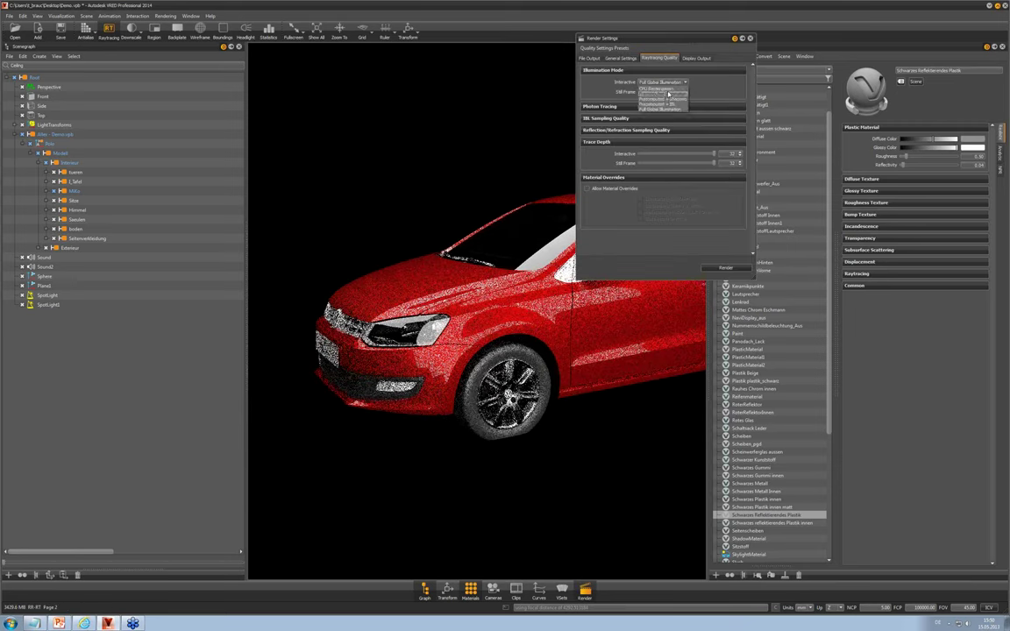
left_click(668, 100)
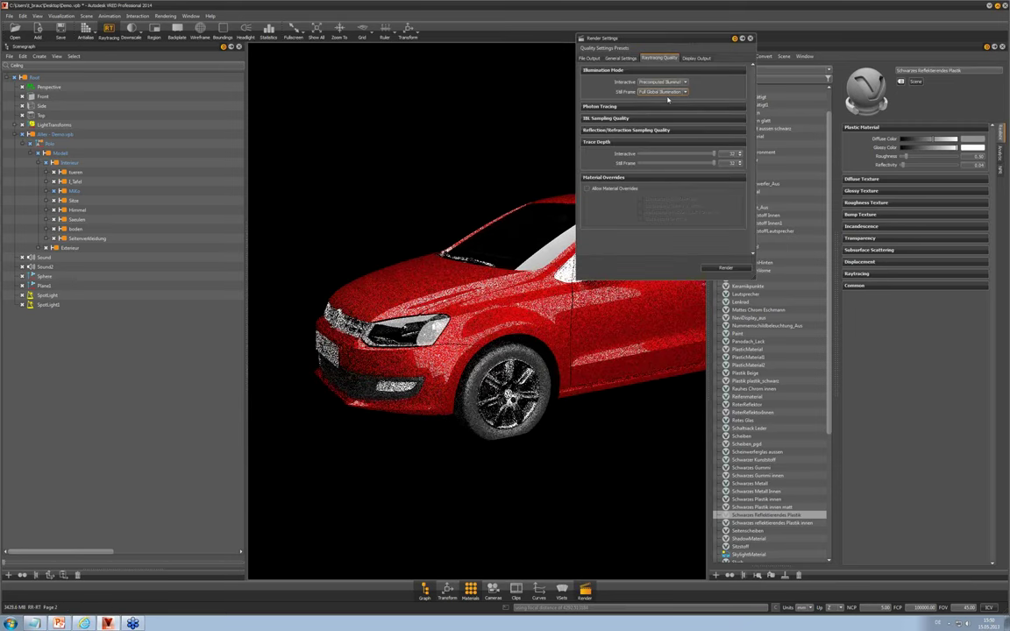
left_click(749, 38)
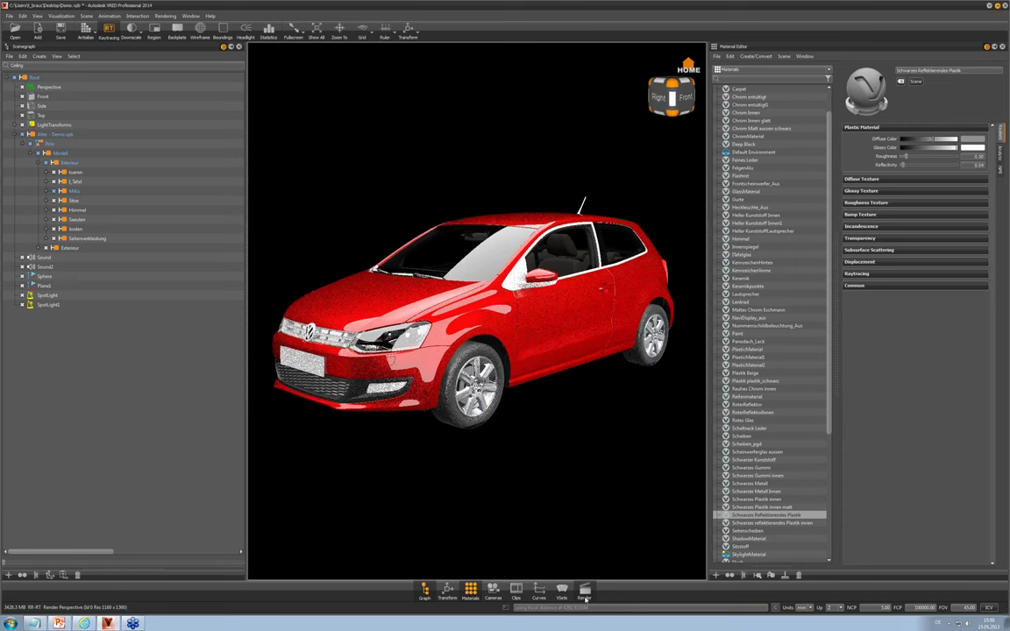
key("F9")
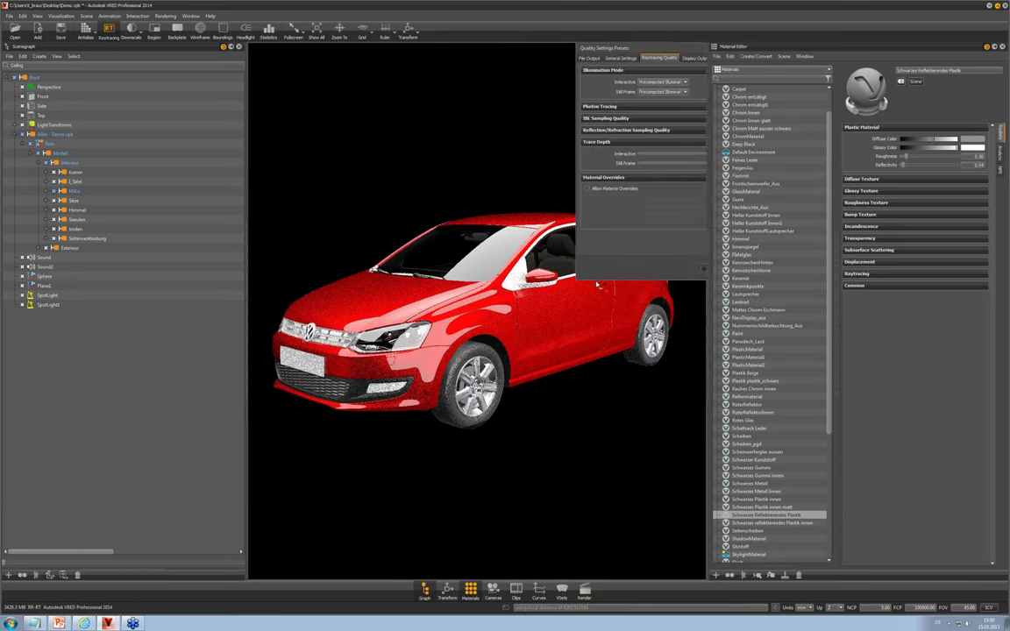
left_click(749, 39)
Open the car's front side door and view the car with the interior exposed
left_click(602, 292)
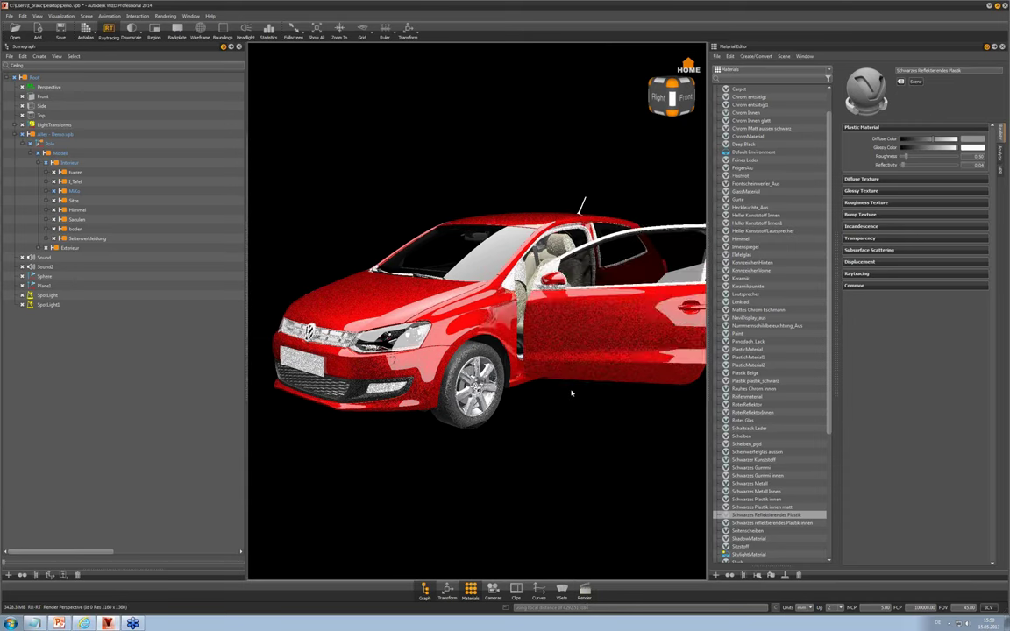
left_click_drag(517, 394, 539, 387)
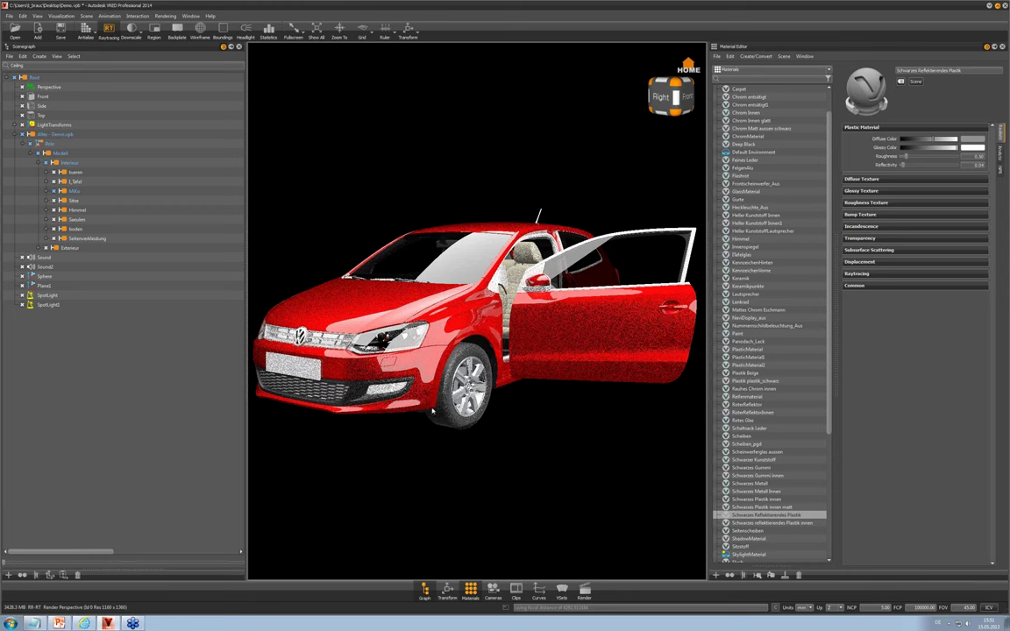
Switch the interactive illumination mode back to Full Global Illumination and check the car with its open door
left_click(583, 590)
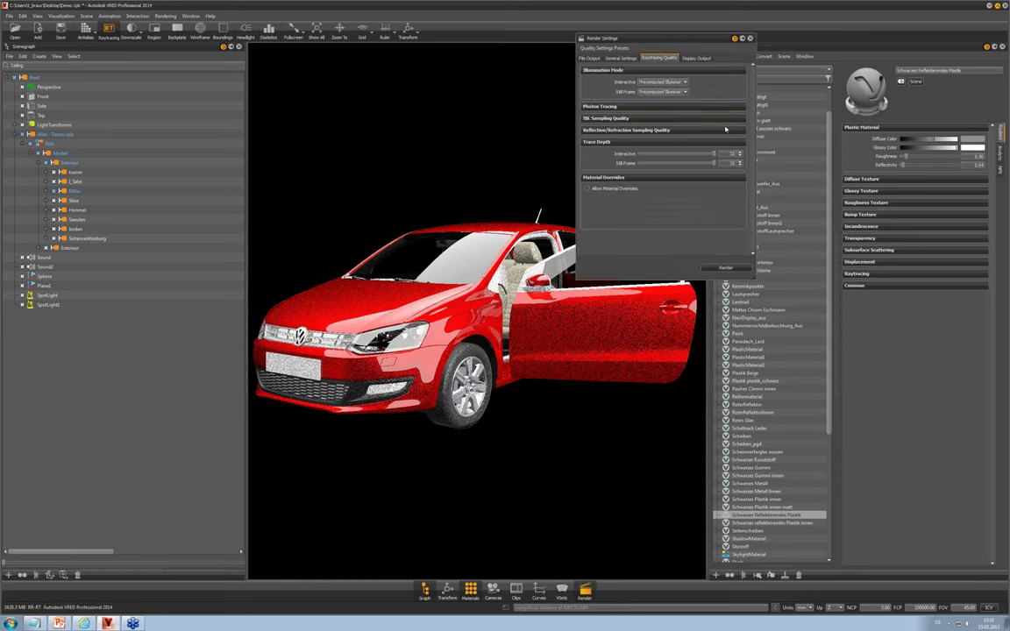
left_click(662, 81)
left_click(660, 109)
left_click(749, 38)
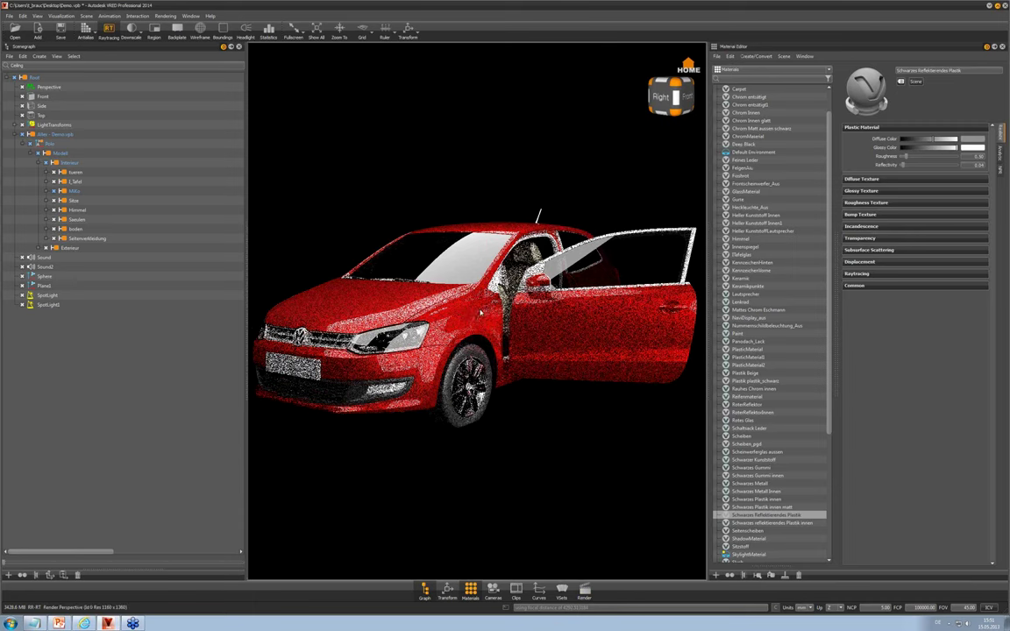
left_click_drag(480, 312, 450, 309)
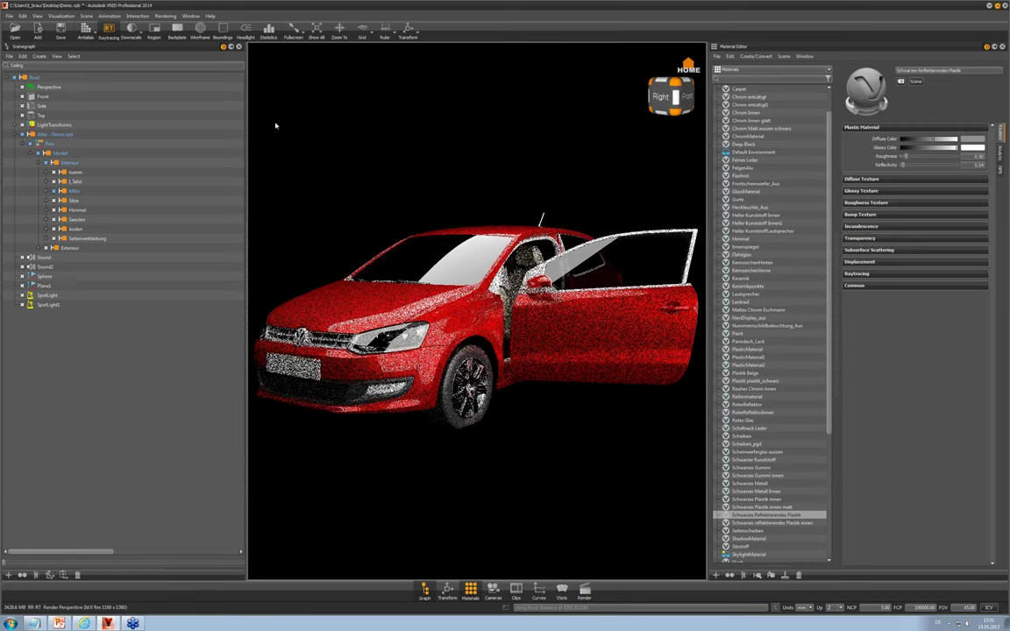
Close the scenegraph and examine the raytraced car with its open door from the side, rear and front
left_click(239, 47)
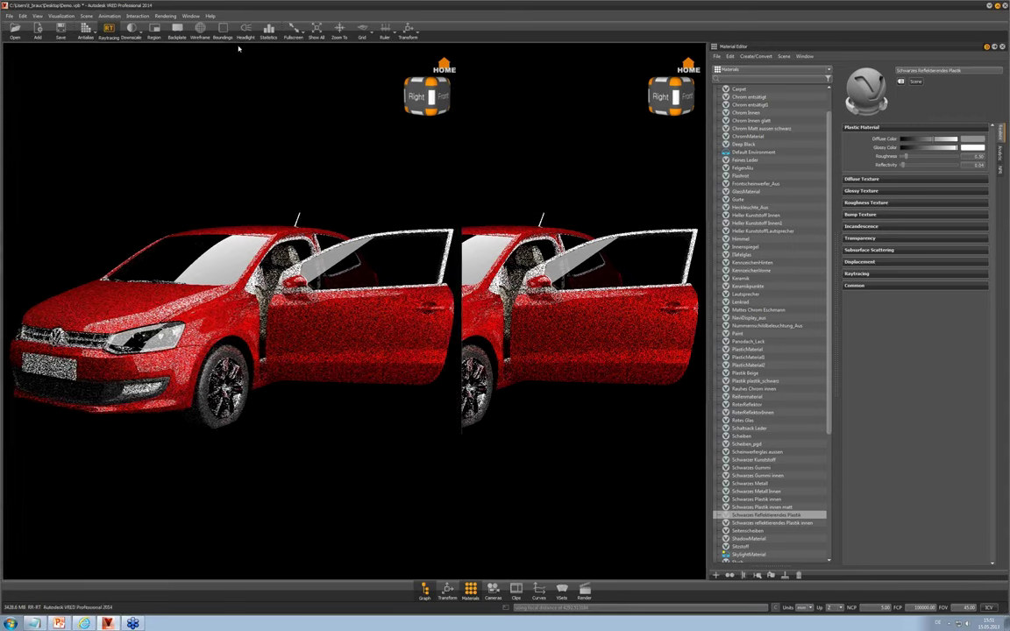
left_click_drag(328, 354, 317, 356)
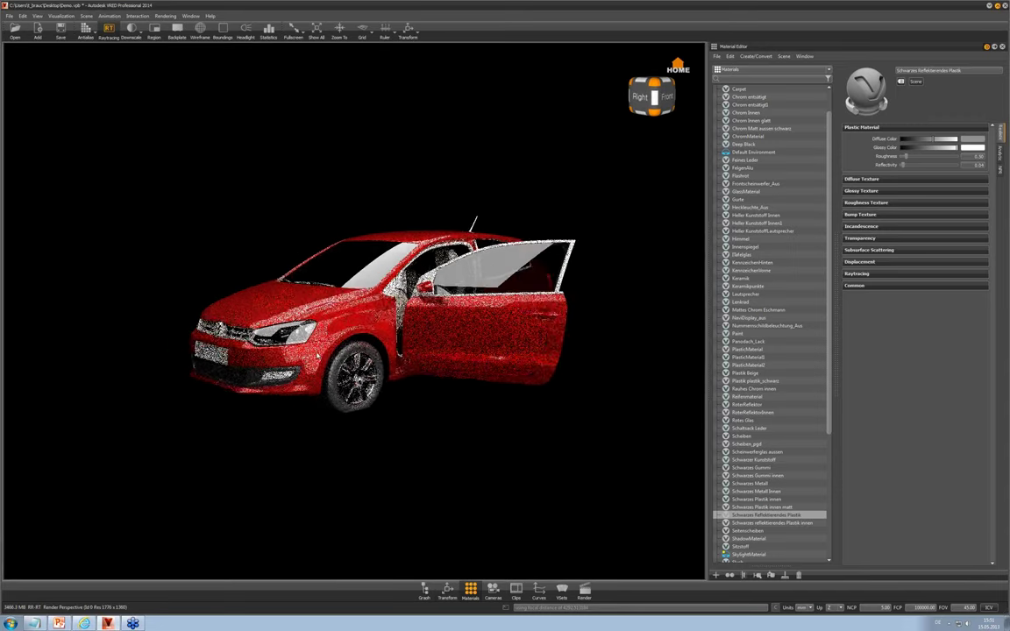
middle_click_drag(489, 360, 422, 383)
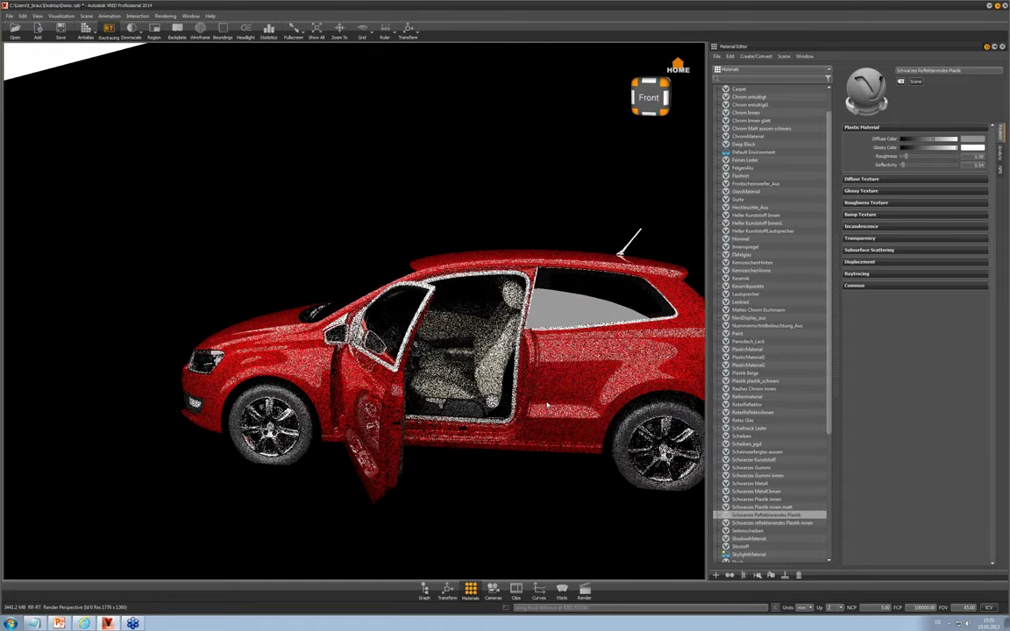
left_click_drag(546, 405, 459, 402)
middle_click_drag(458, 402, 442, 400)
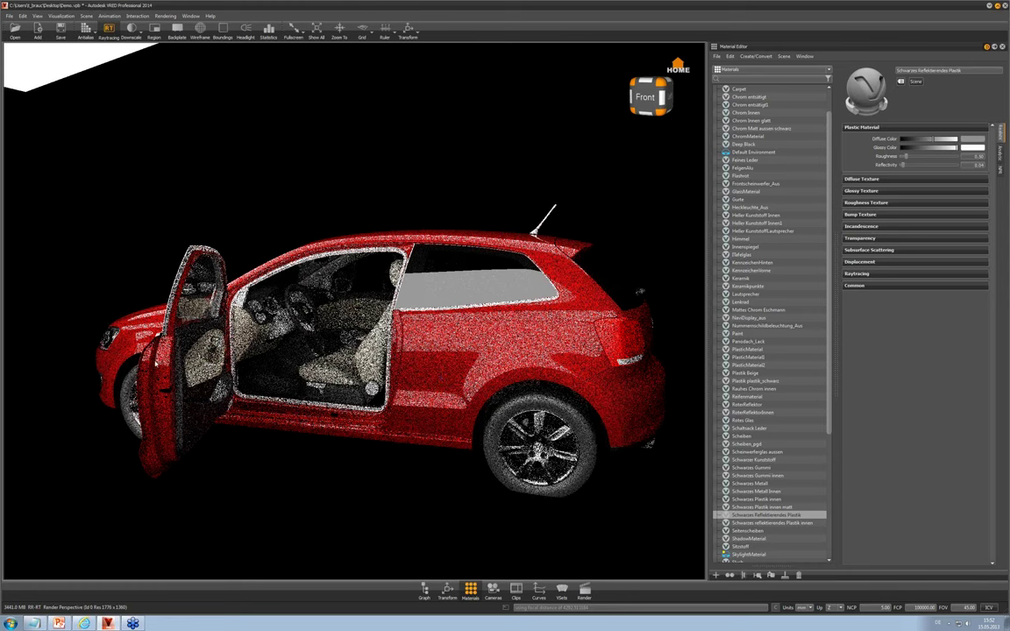
left_click_drag(385, 351, 517, 350)
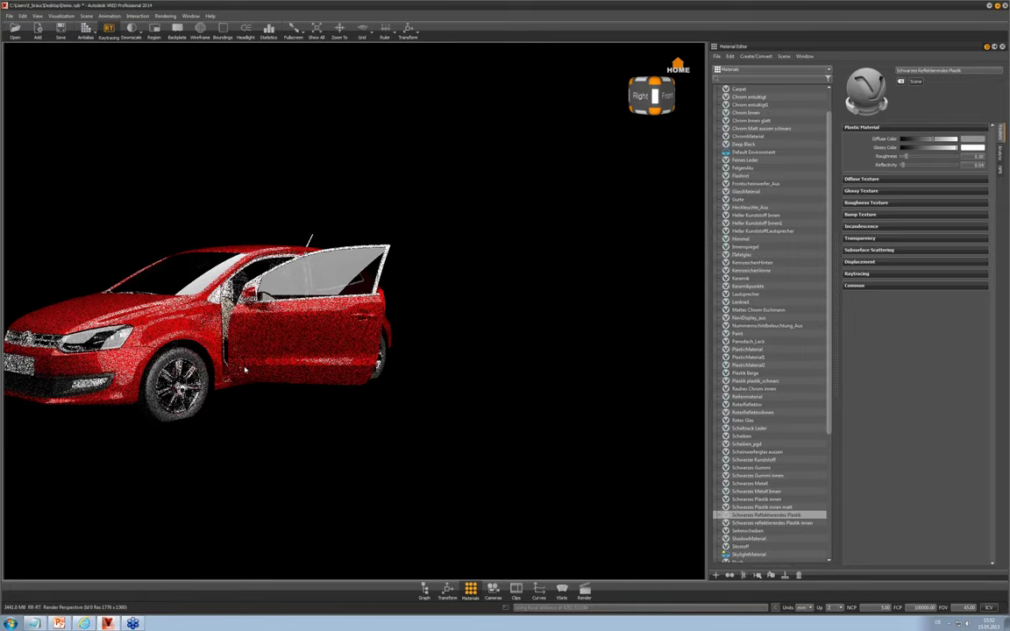
middle_click_drag(284, 378, 439, 383)
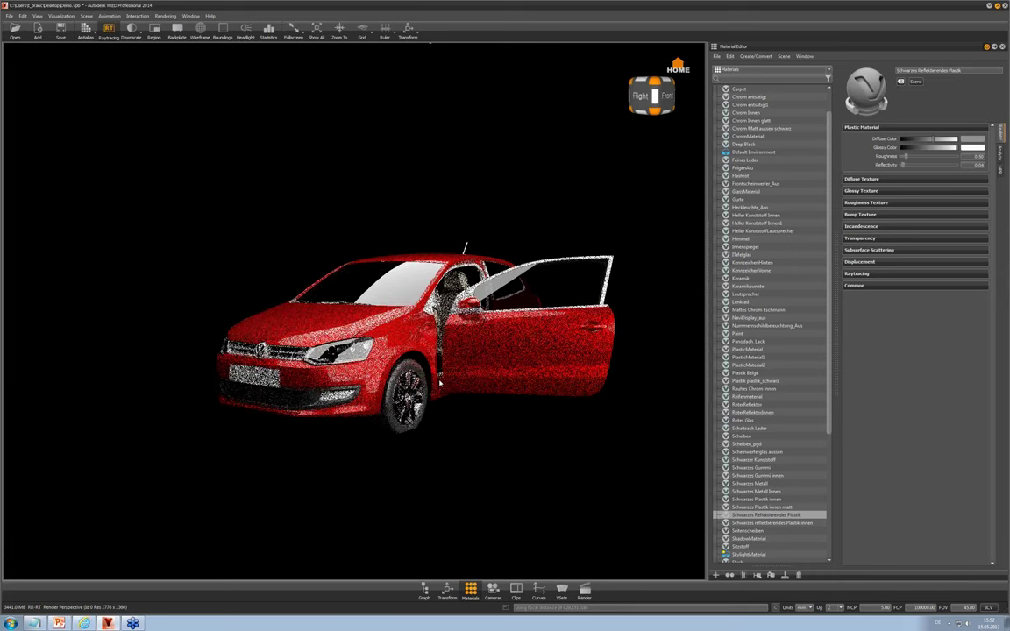
right_click_drag(439, 383, 451, 447)
scroll(451, 447, "up", 2)
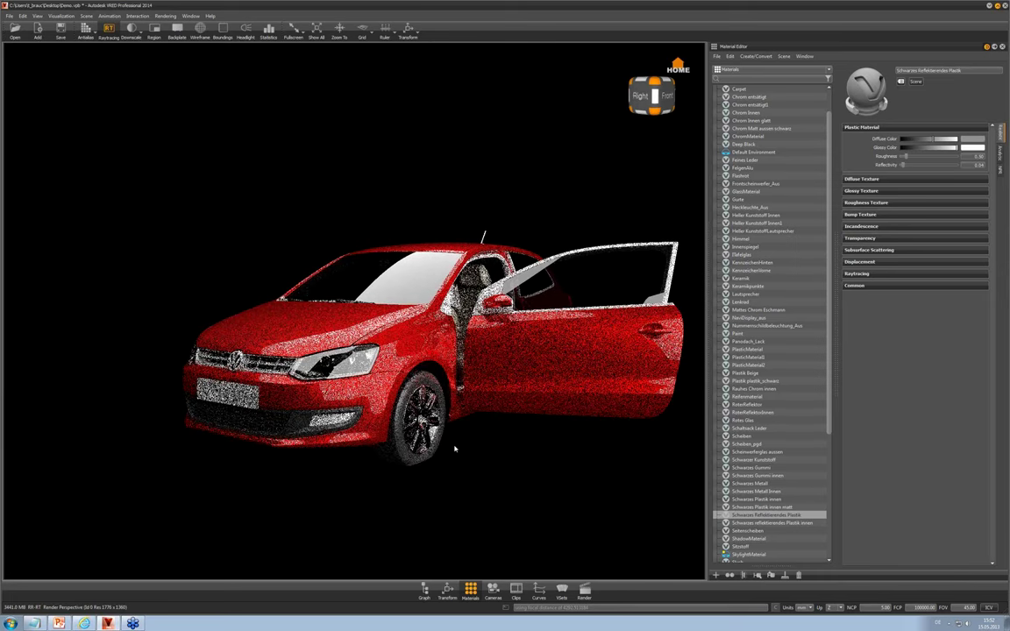
Run antialiasing on the front three-quarter view to check the refined rendering, and end it
middle_click_drag(437, 443, 421, 439)
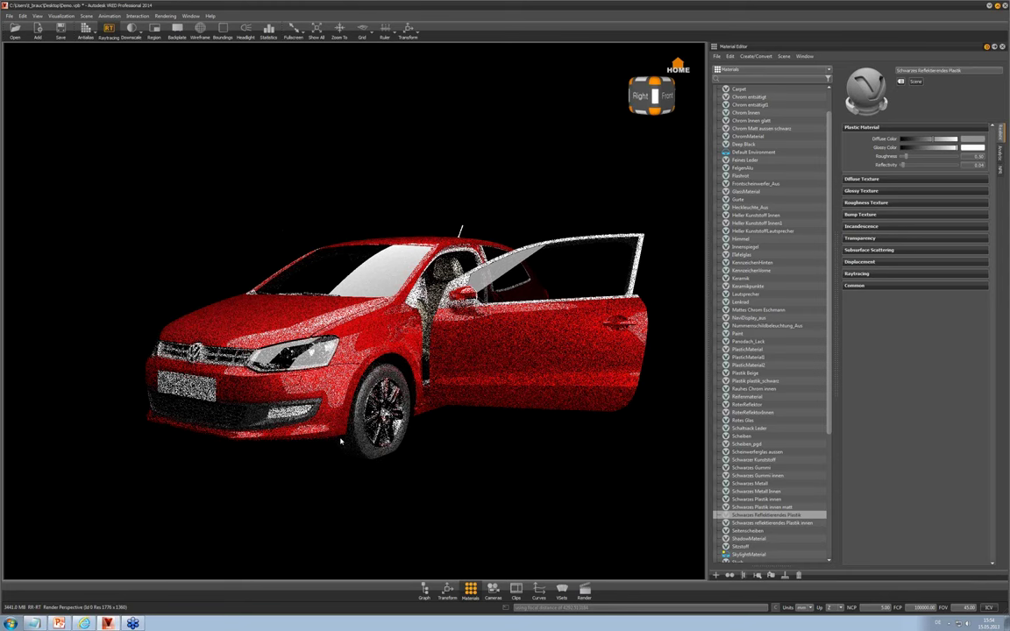
key("a")
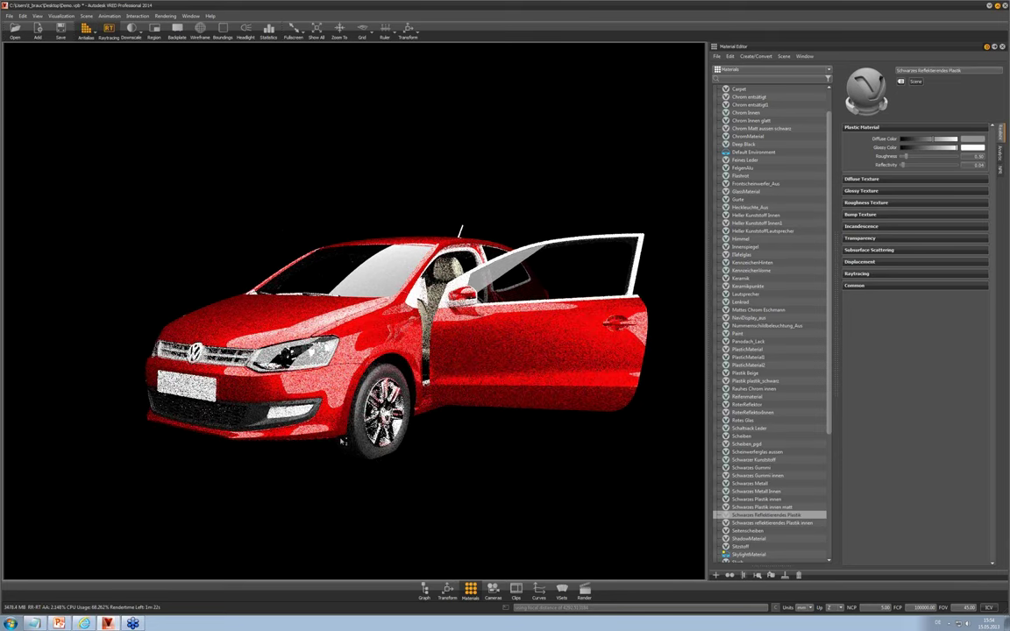
left_click(300, 334)
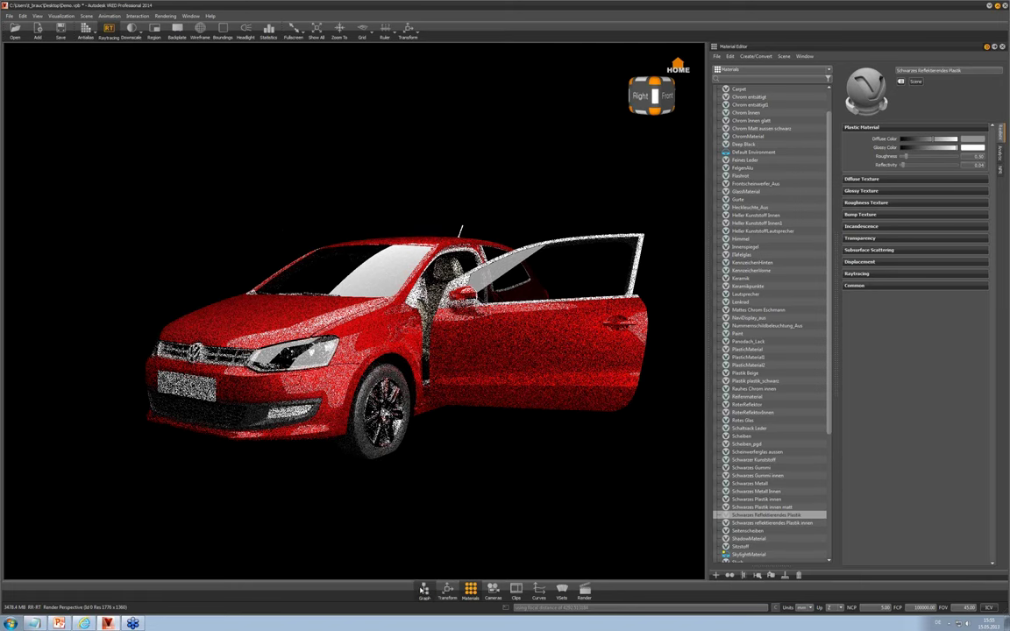
Reopen the scenegraph, collapse the Interieur branch and create a Switch node under the Modell group
left_click(423, 589)
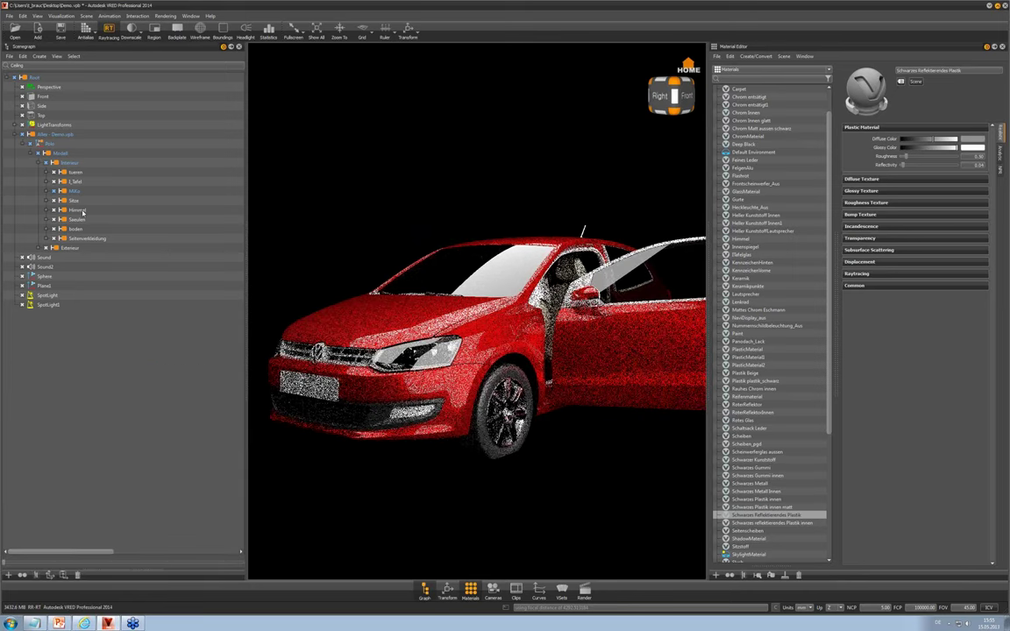
left_click(39, 163)
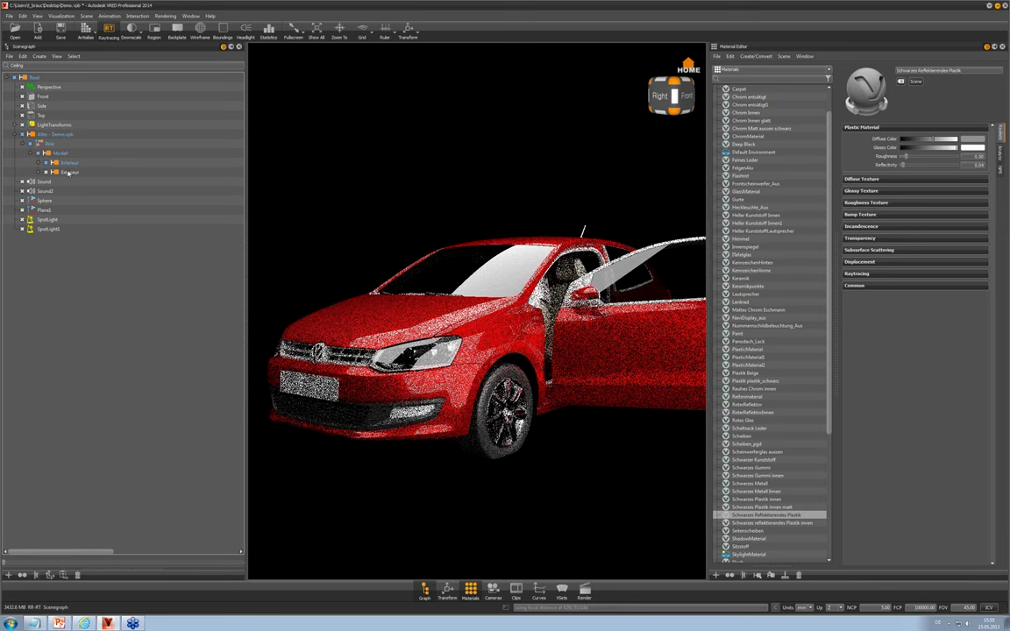
left_click(67, 173)
right_click(69, 173)
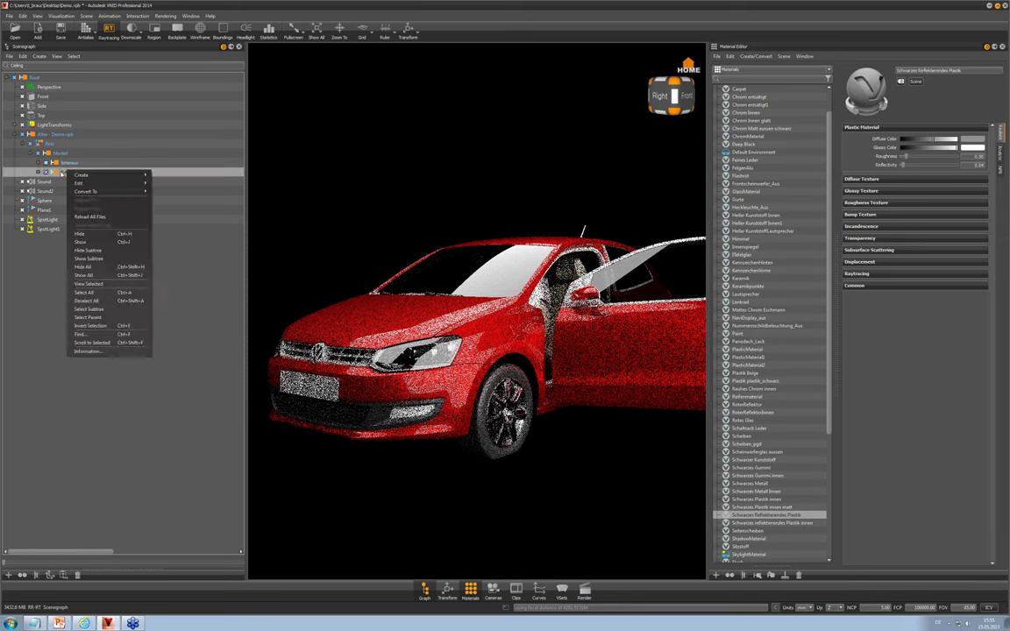
left_click(57, 154)
right_click(56, 153)
mouse_move(88, 157)
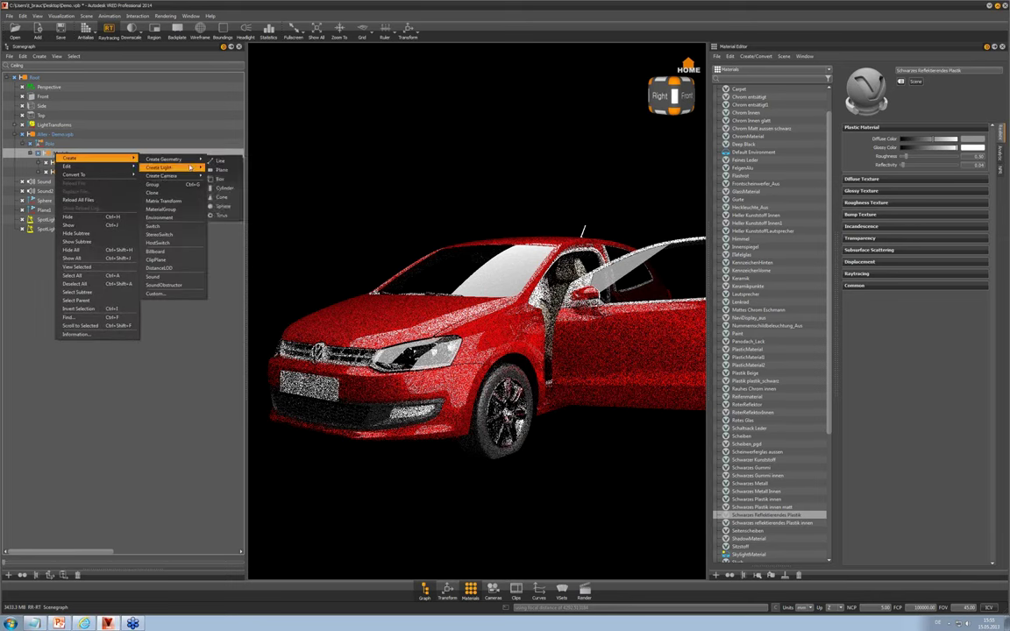
left_click(168, 230)
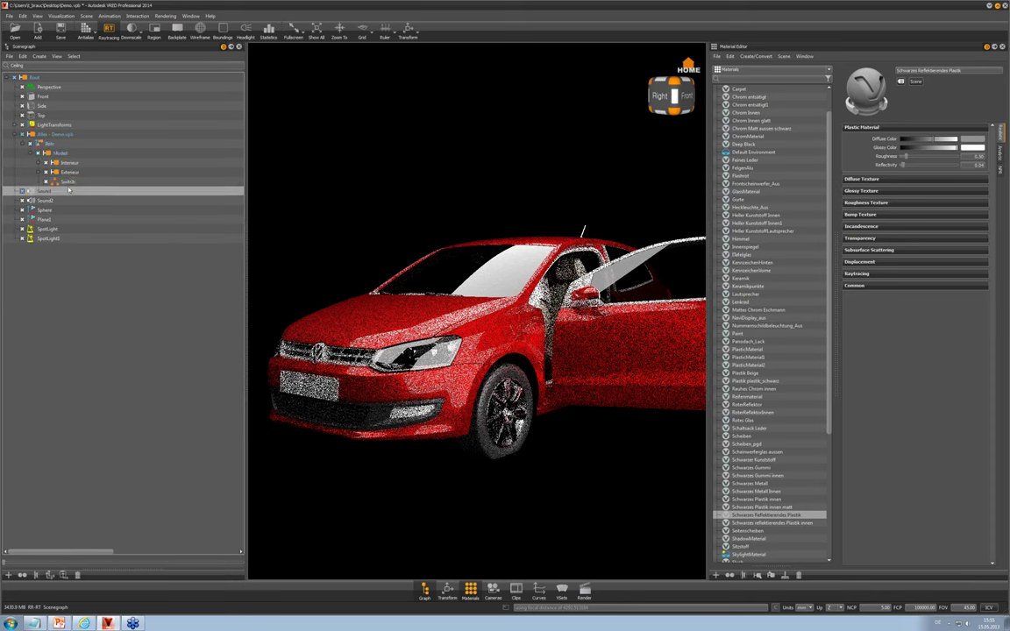
Add two groups inside the new switch node
left_click(69, 181)
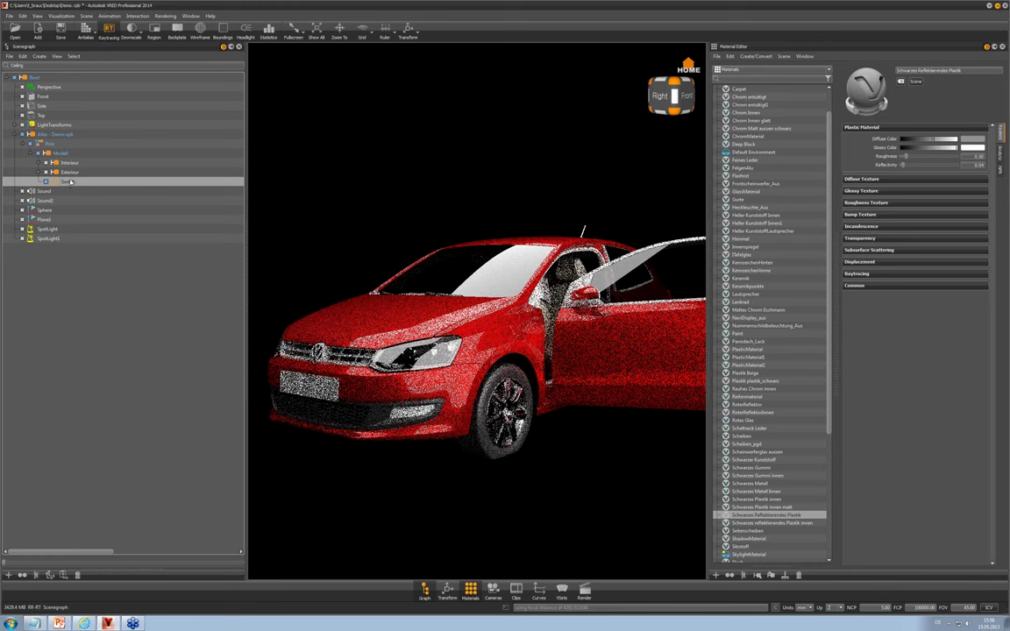
right_click(71, 181)
mouse_move(131, 185)
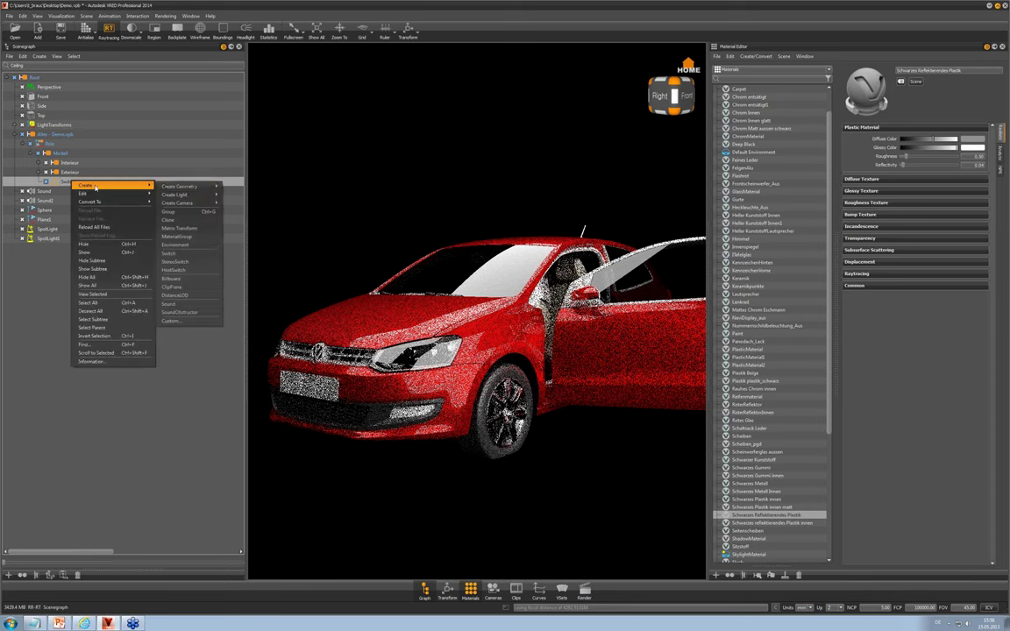
left_click(170, 211)
key("Return")
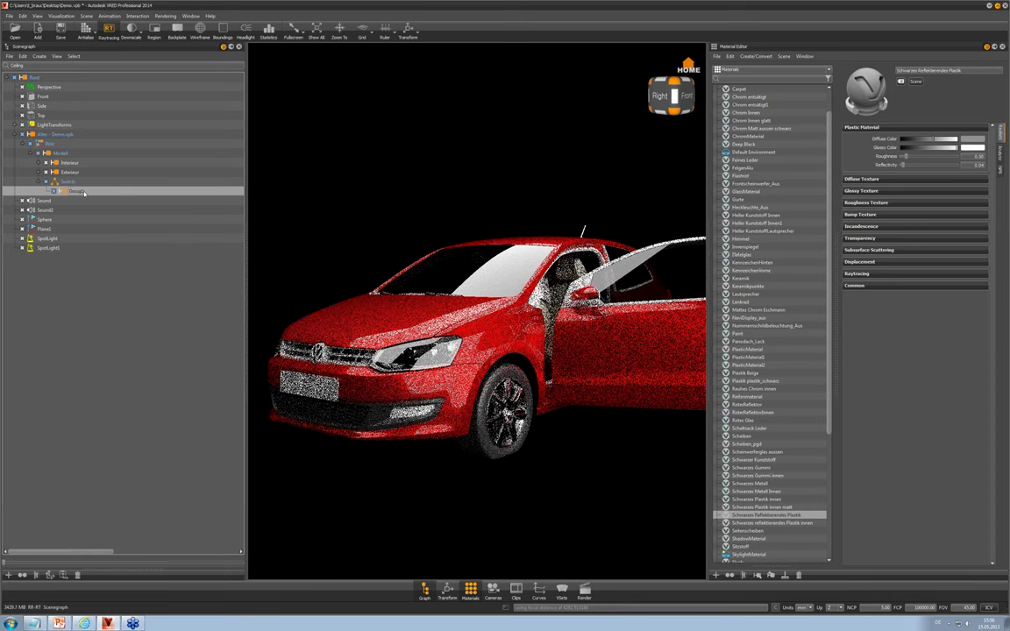
Create a nested Switch node inside the second group
right_click(80, 200)
mouse_move(132, 204)
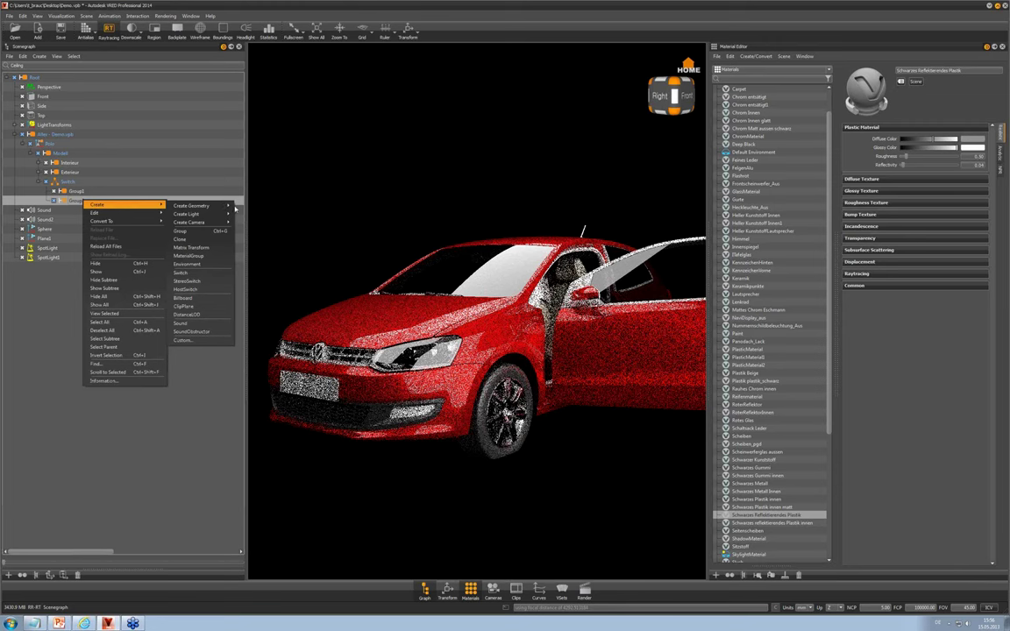
left_click(190, 247)
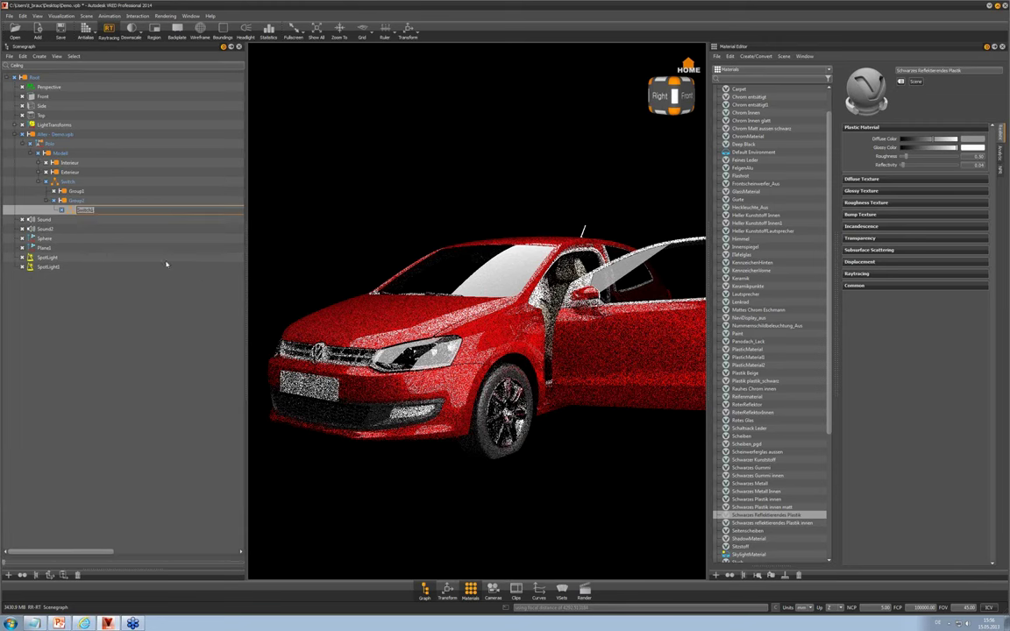
left_click(91, 217)
Try to rename the parent switch node to Switch1
left_click(70, 182)
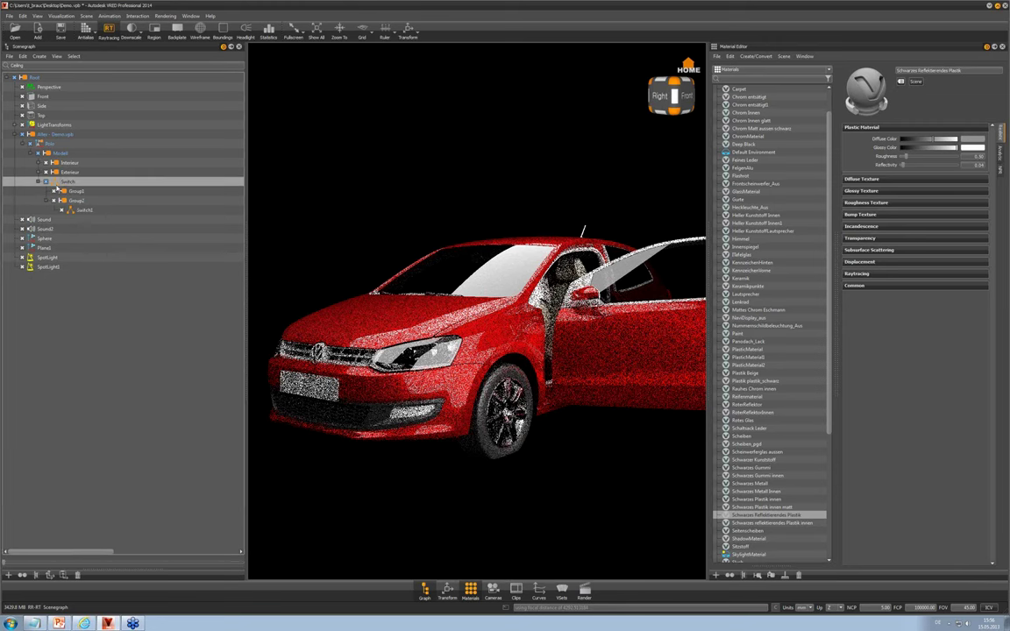
double_click(87, 184)
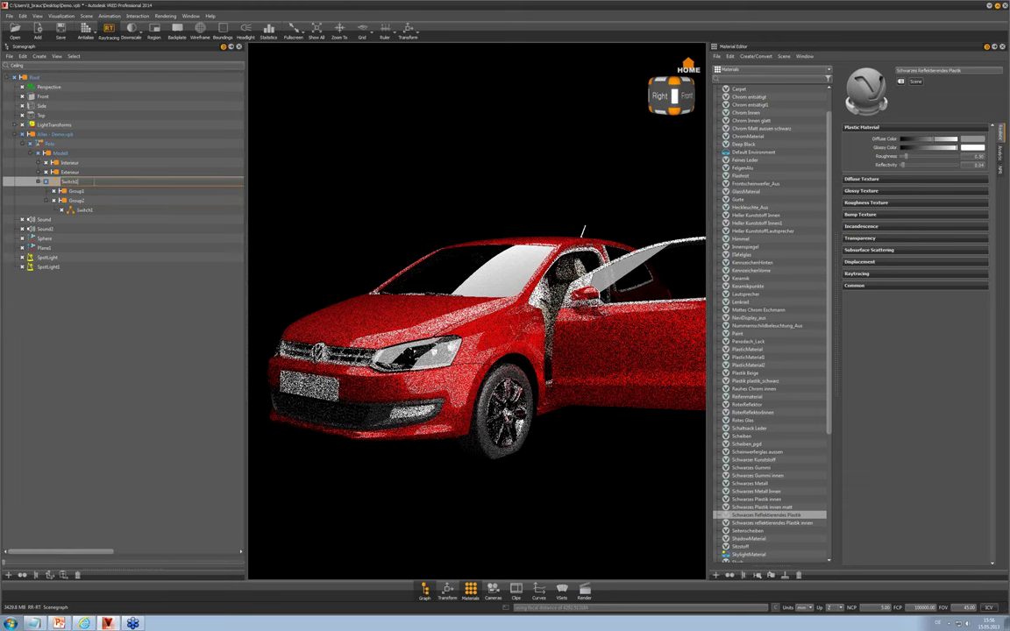
type("1")
key("Return")
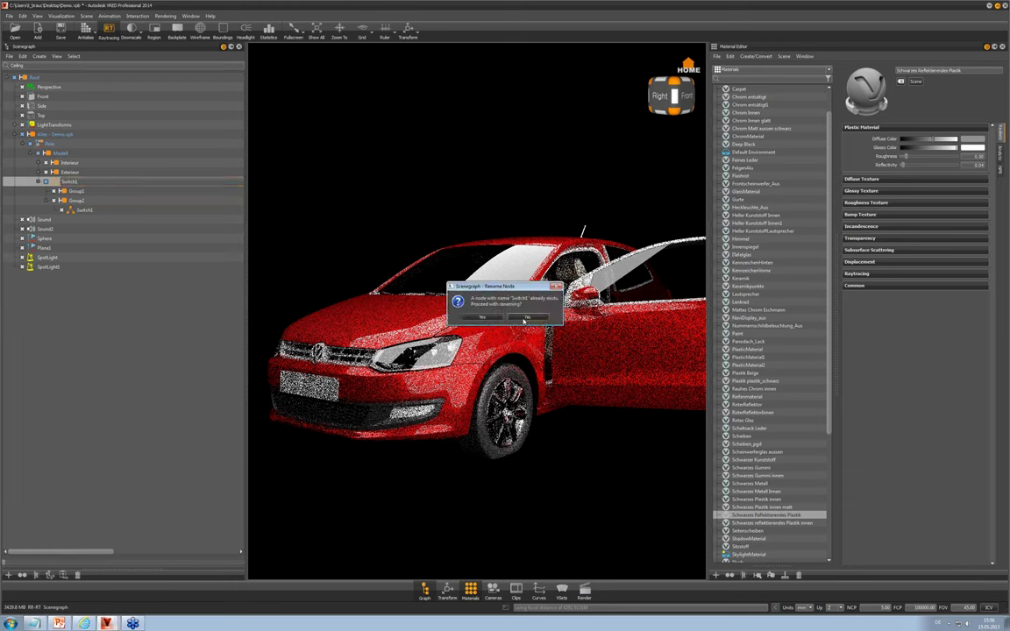
key("Return")
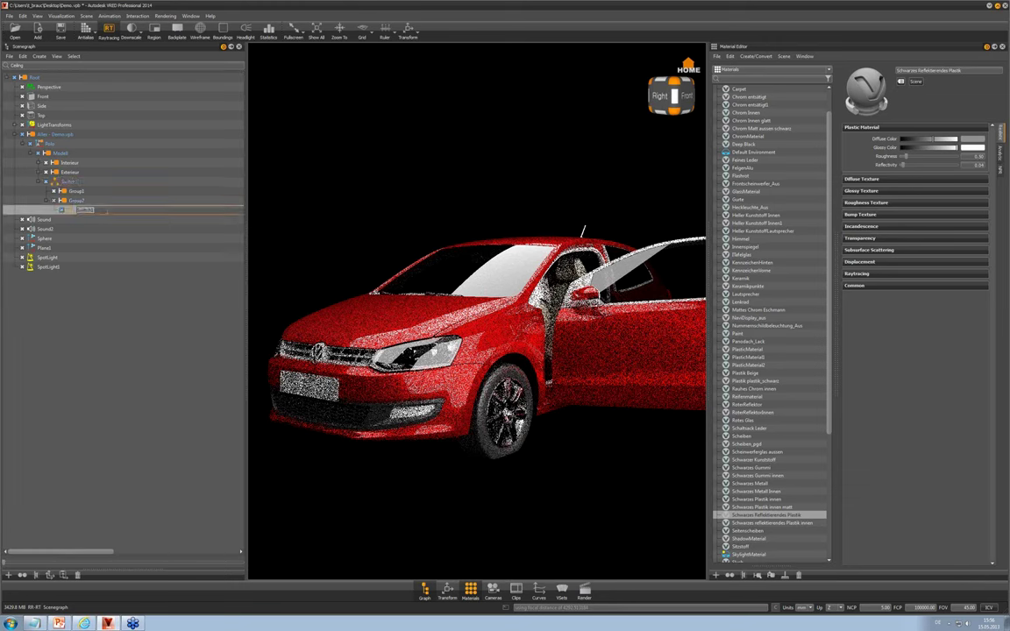
Rename the nested switch node to Switch2 and the parent switch node to Switch1
key("Return")
key("Up")
key("Up")
key("Up")
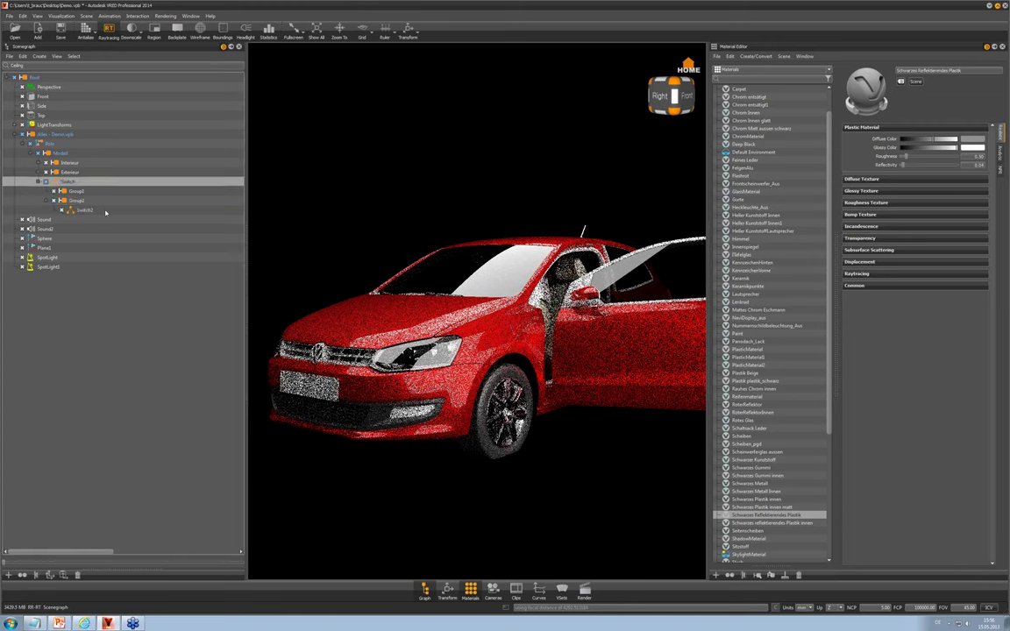
key("F2")
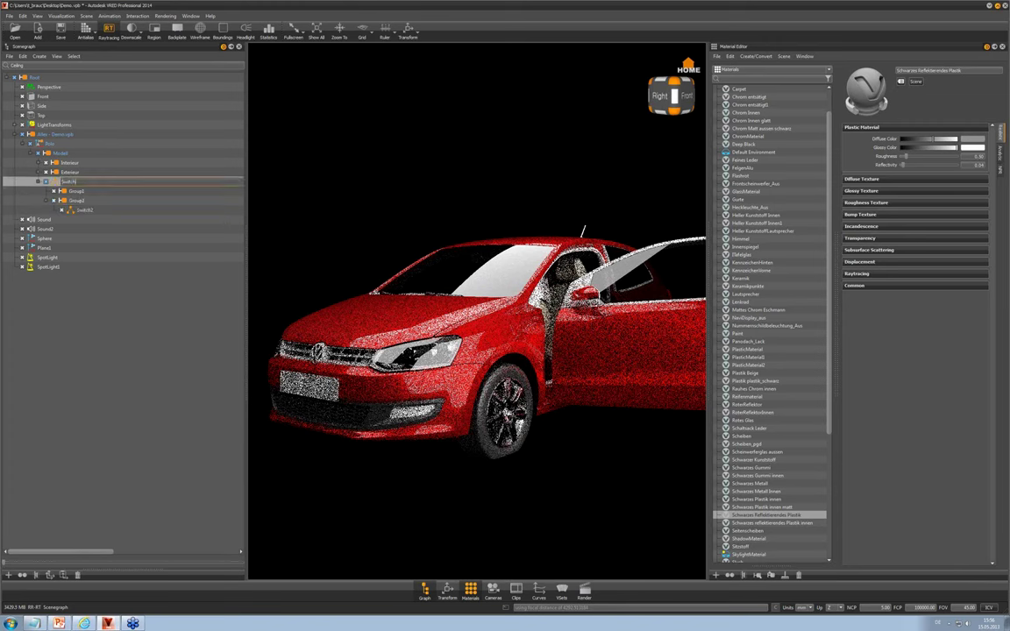
type("1")
key("Return")
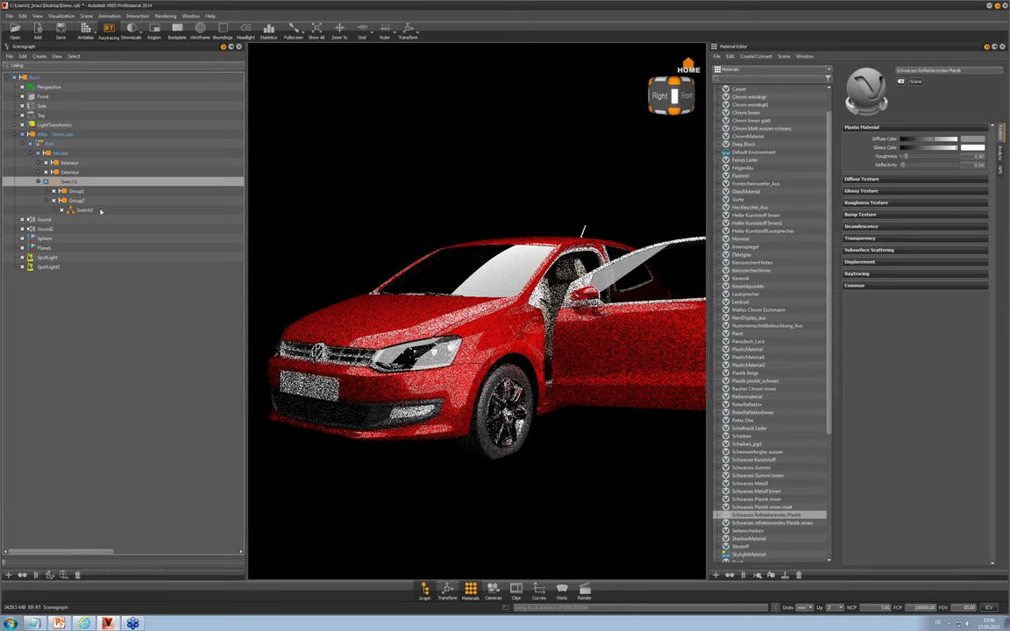
Create a group inside Switch2 and duplicate it for a second variant
left_click(100, 211)
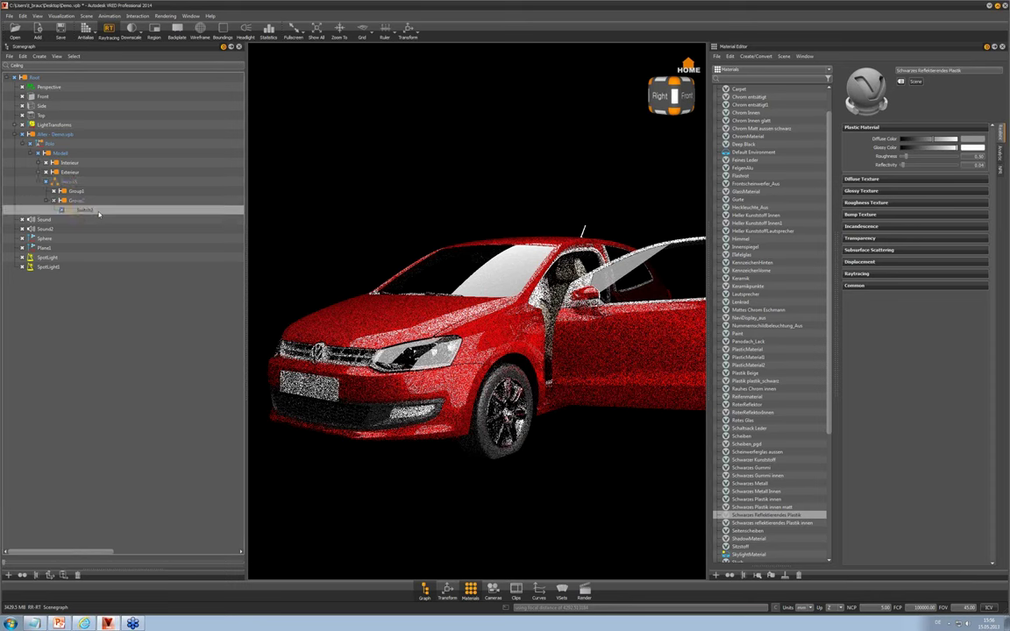
right_click(99, 212)
mouse_move(155, 217)
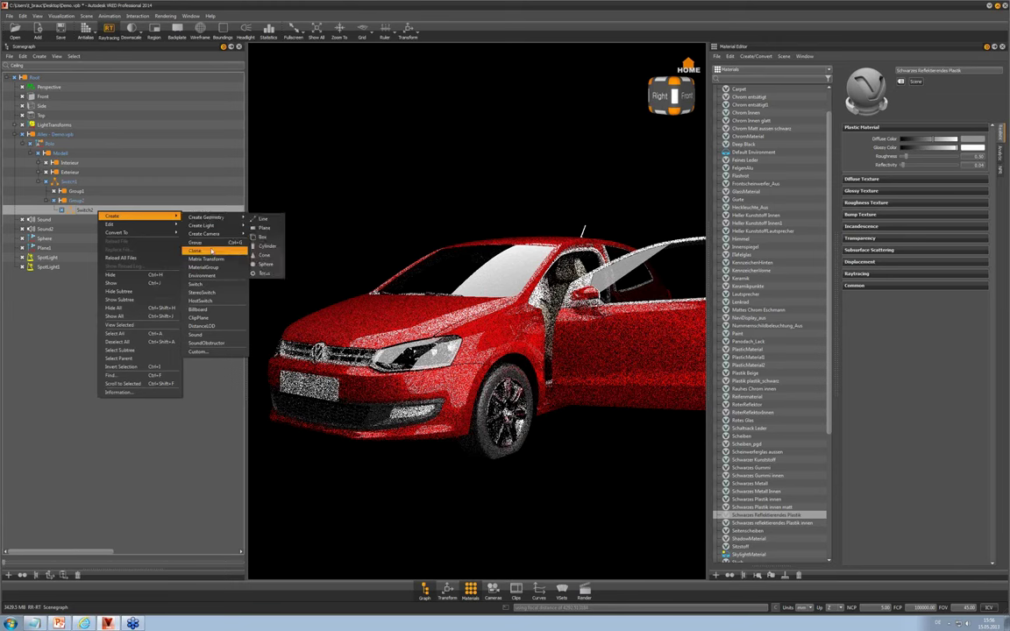
left_click(211, 244)
left_click(111, 212)
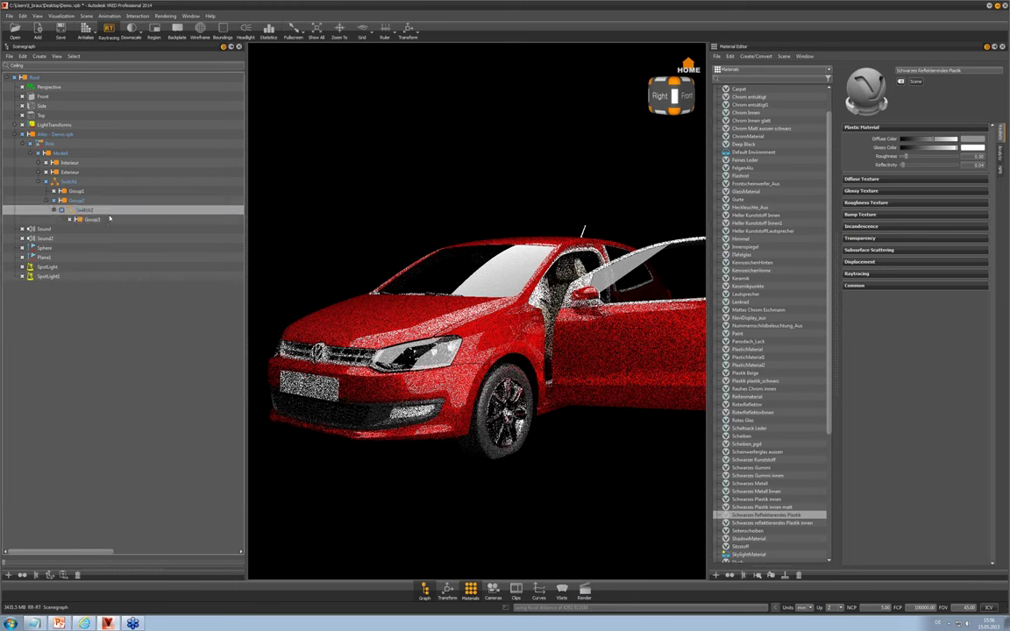
left_click(106, 219)
key("ctrl+d")
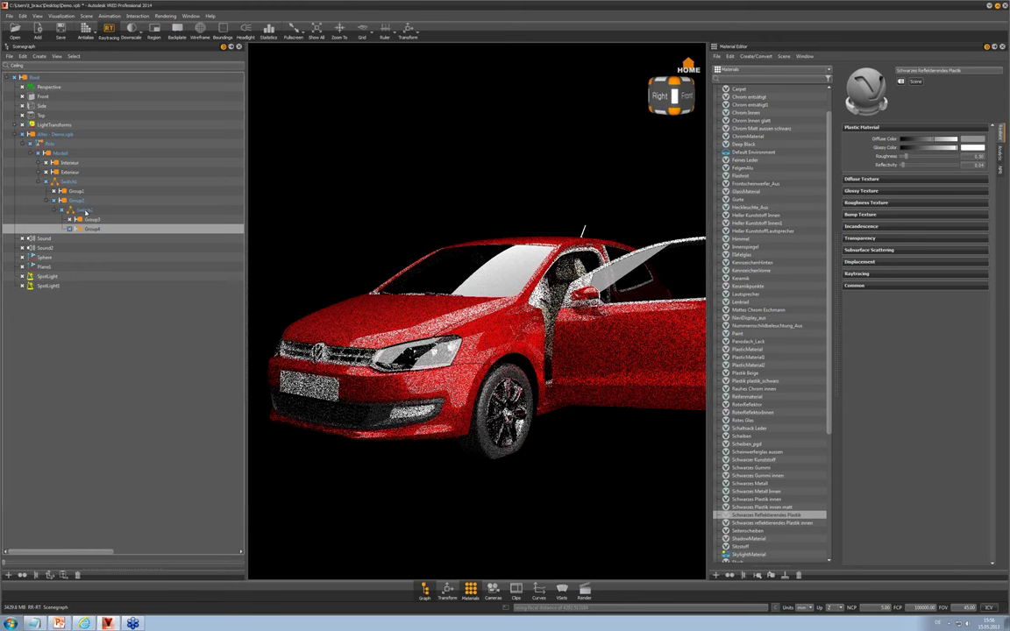
Review the nested switch and group hierarchy, collapse the car's branch and select its top node
left_click(86, 212)
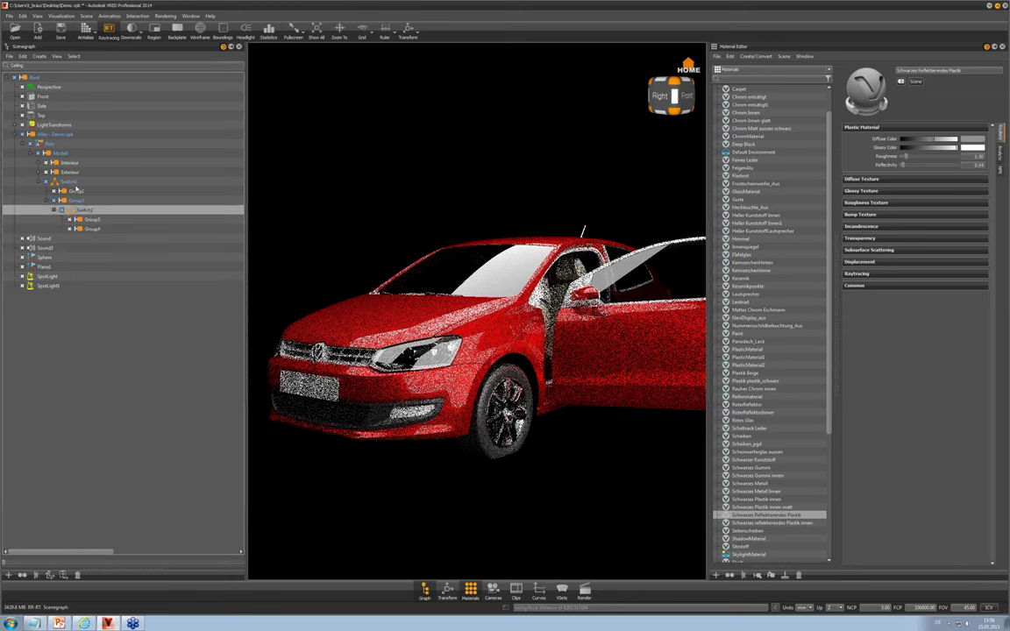
left_click(76, 183)
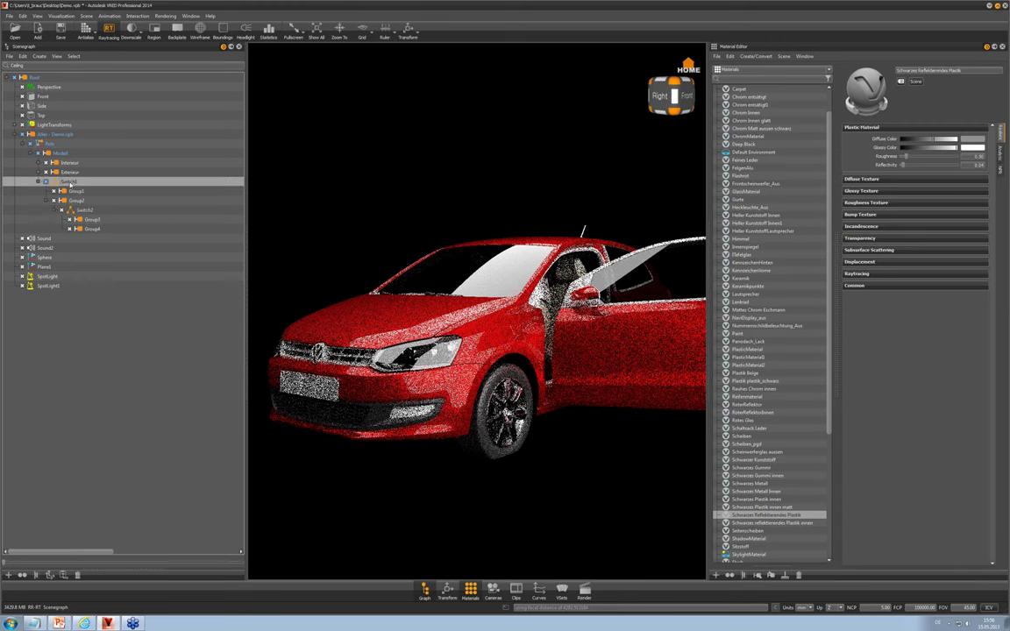
left_click(75, 200)
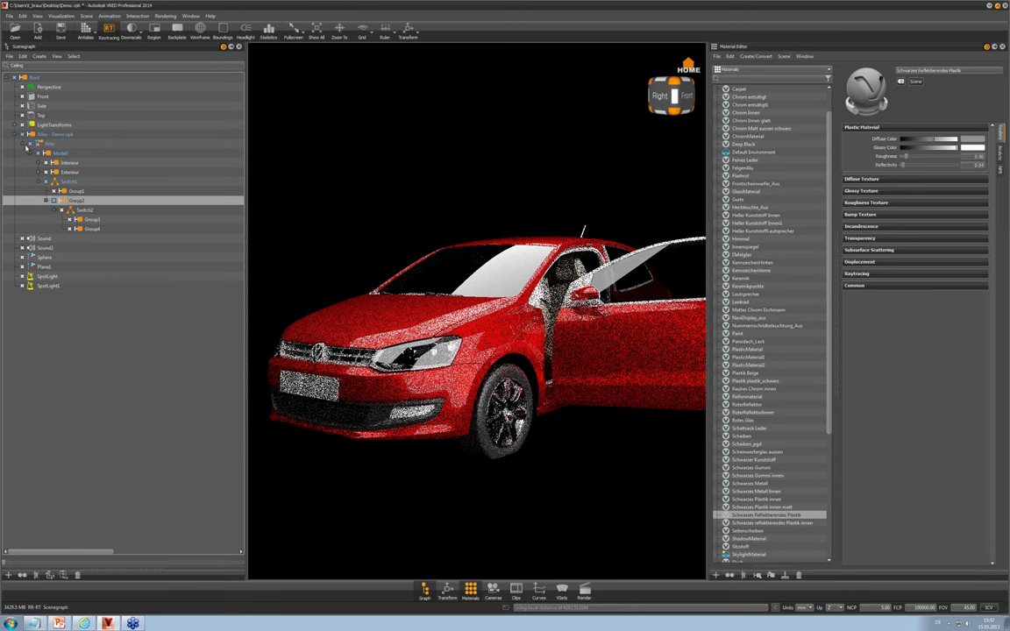
left_click(21, 144)
left_click(39, 142)
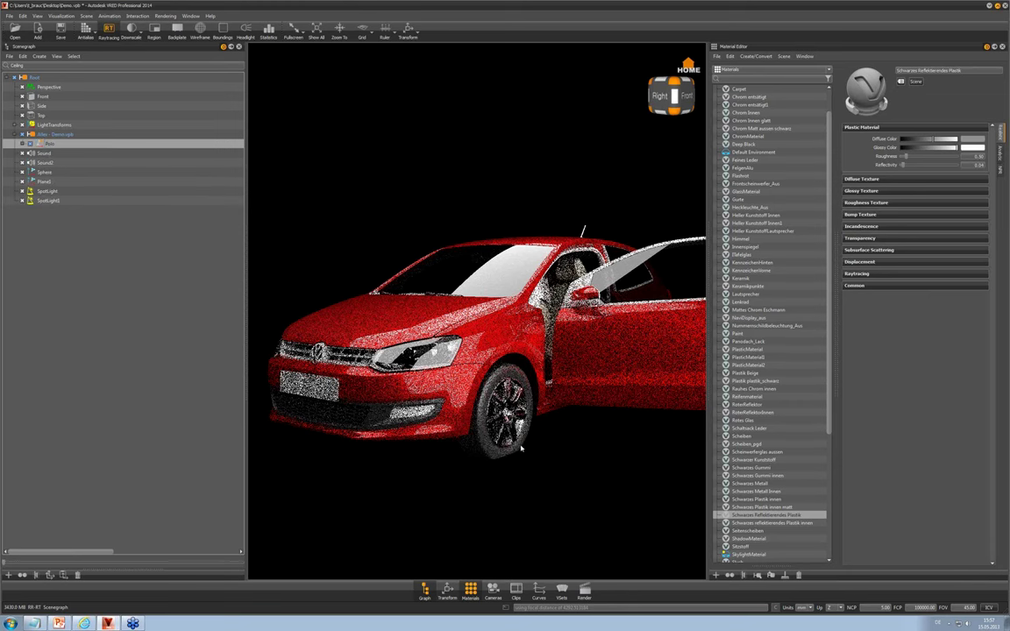
Clone the Polo node in the scenegraph and select the resulting clone
right_click_drag(518, 321, 518, 245)
left_click_drag(518, 246, 493, 410)
right_click_drag(493, 410, 546, 354)
middle_click_drag(547, 355, 611, 367)
left_click_drag(543, 363, 449, 375)
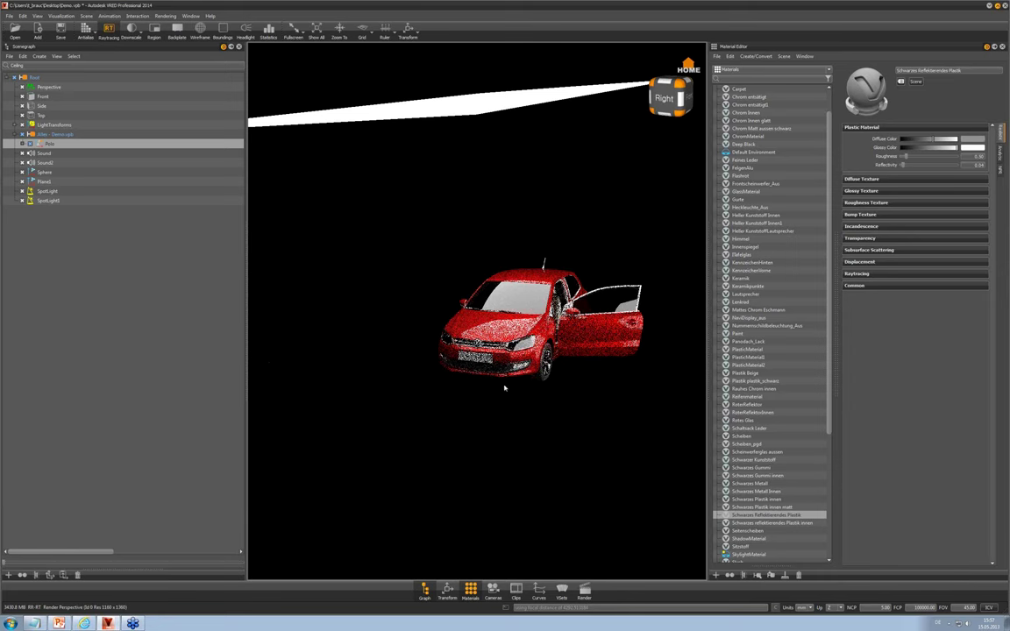
left_click_drag(539, 379, 537, 349)
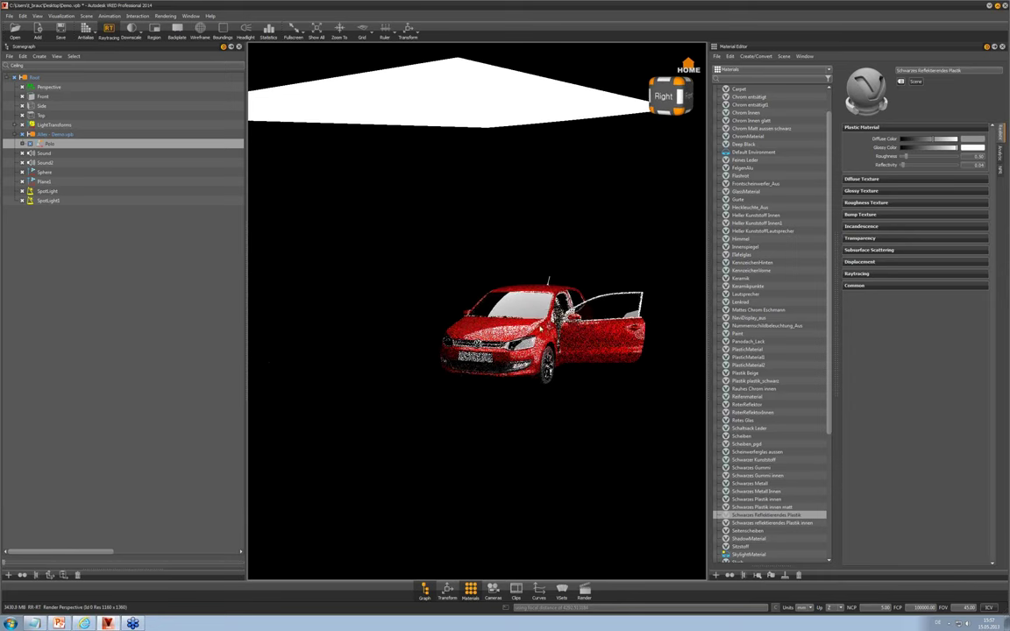
right_click(53, 145)
mouse_move(70, 157)
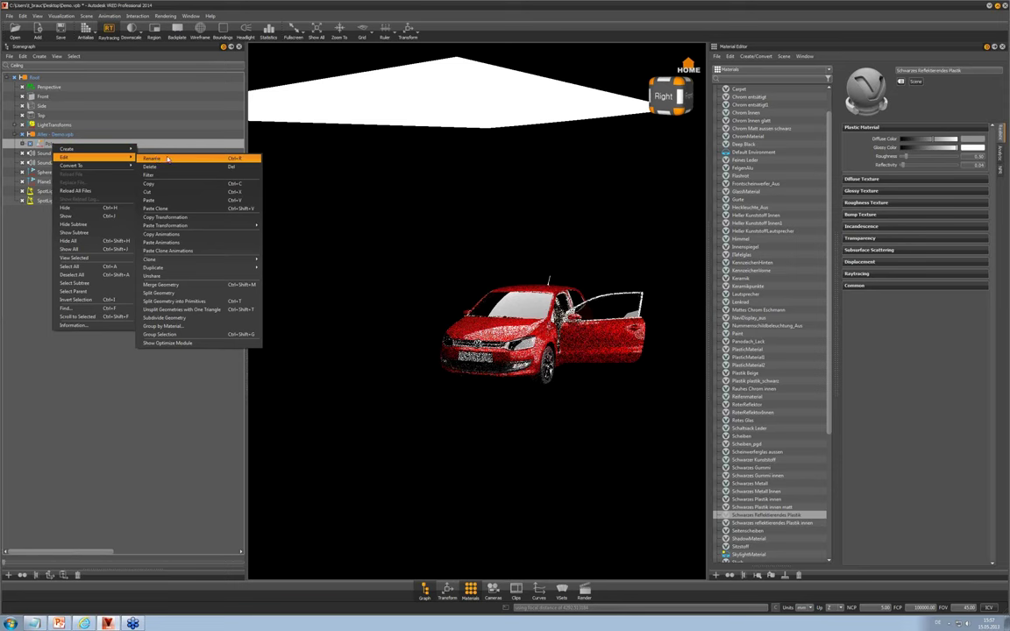
mouse_move(176, 260)
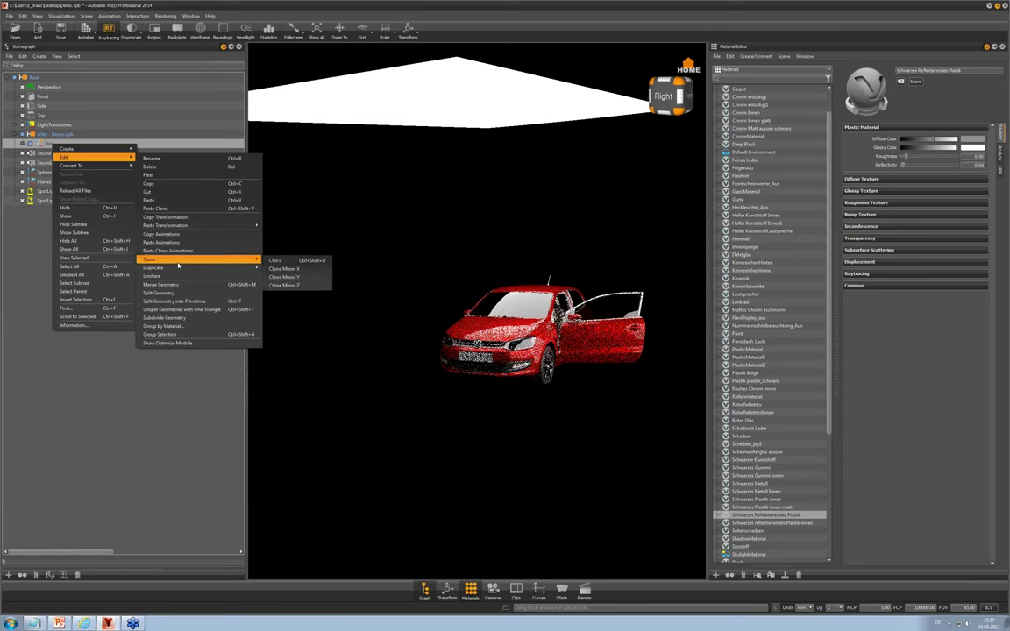
left_click(280, 261)
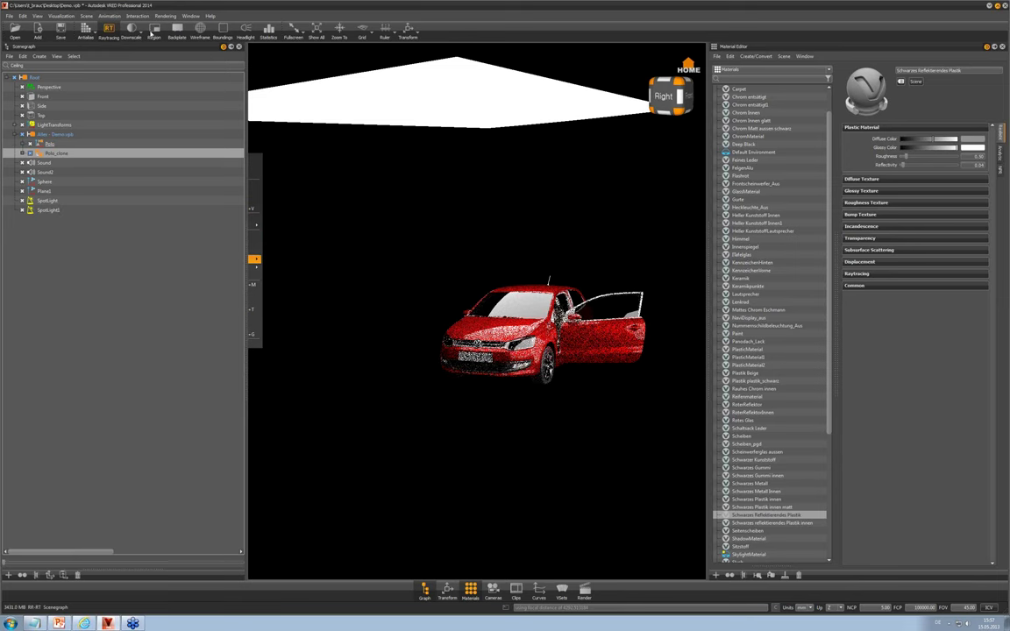
left_click(4, 143)
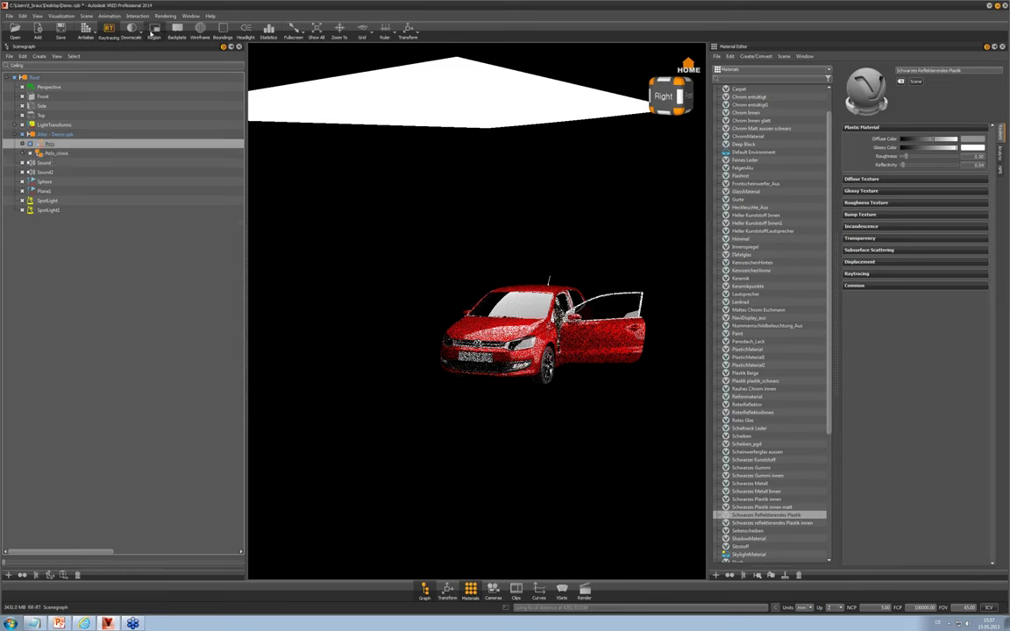
left_click(57, 153)
Activate the Transform manipulator and move the cloned car sideways out of the original
left_click_drag(530, 396, 447, 86)
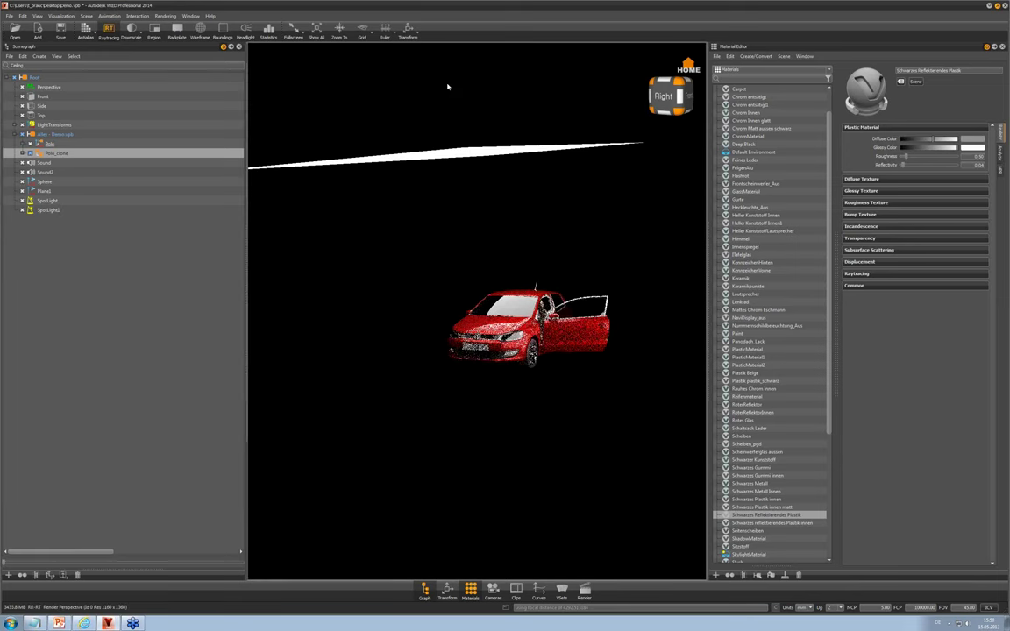
left_click(407, 32)
mouse_move(554, 392)
left_mouse_down()
mouse_move(556, 402)
mouse_move(554, 393)
left_mouse_up()
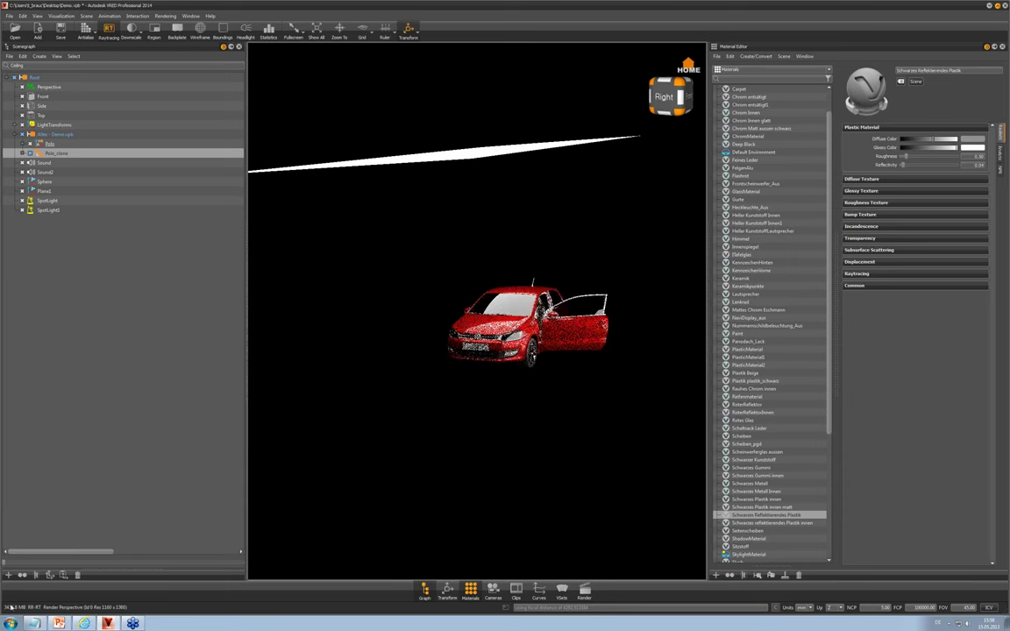
left_click_drag(513, 387, 577, 420)
right_click_drag(538, 131, 527, 333)
mouse_move(527, 333)
left_mouse_down()
mouse_move(389, 446)
mouse_move(462, 425)
mouse_move(421, 438)
mouse_move(271, 410)
mouse_move(295, 411)
mouse_move(283, 412)
left_mouse_up()
left_click_drag(545, 294, 517, 300)
Adjust the cloned car's sideways distance so it stands close beside the original, and focus the view on the original
key("e")
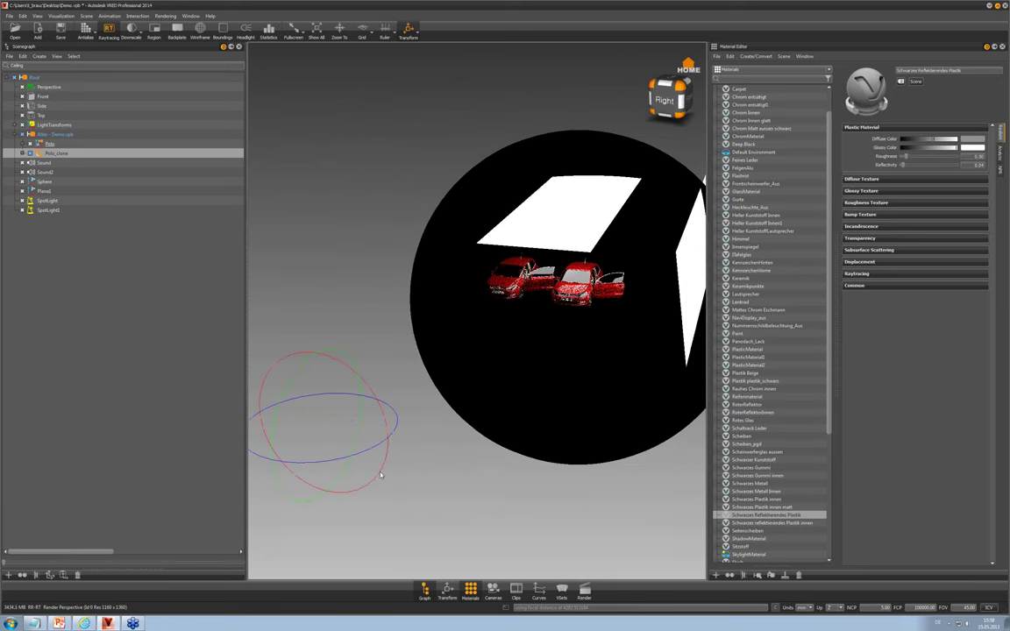
left_click_drag(392, 437, 235, 376)
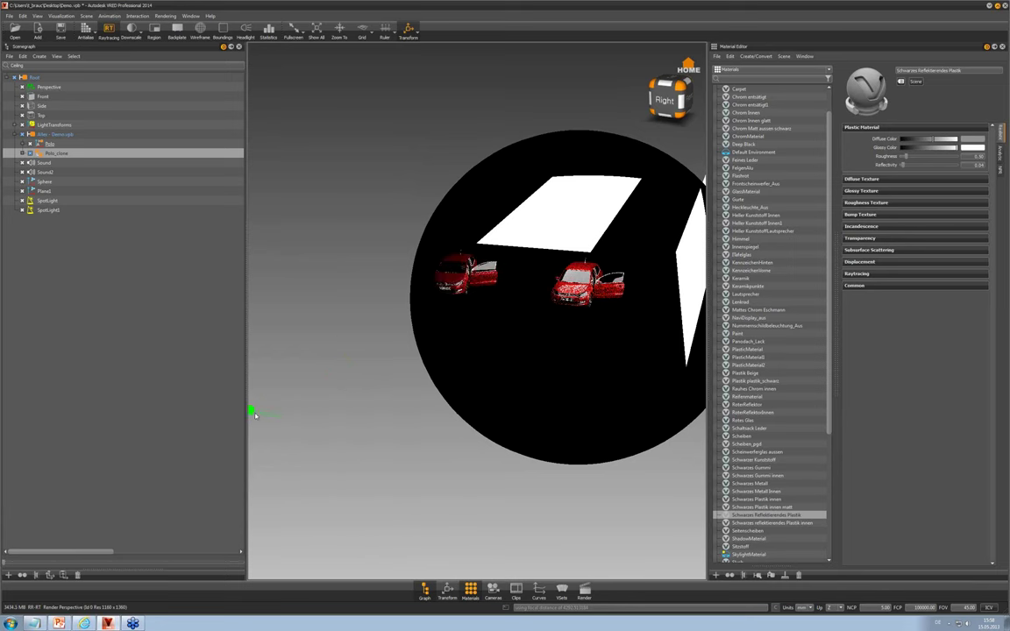
left_click_drag(255, 416, 330, 426)
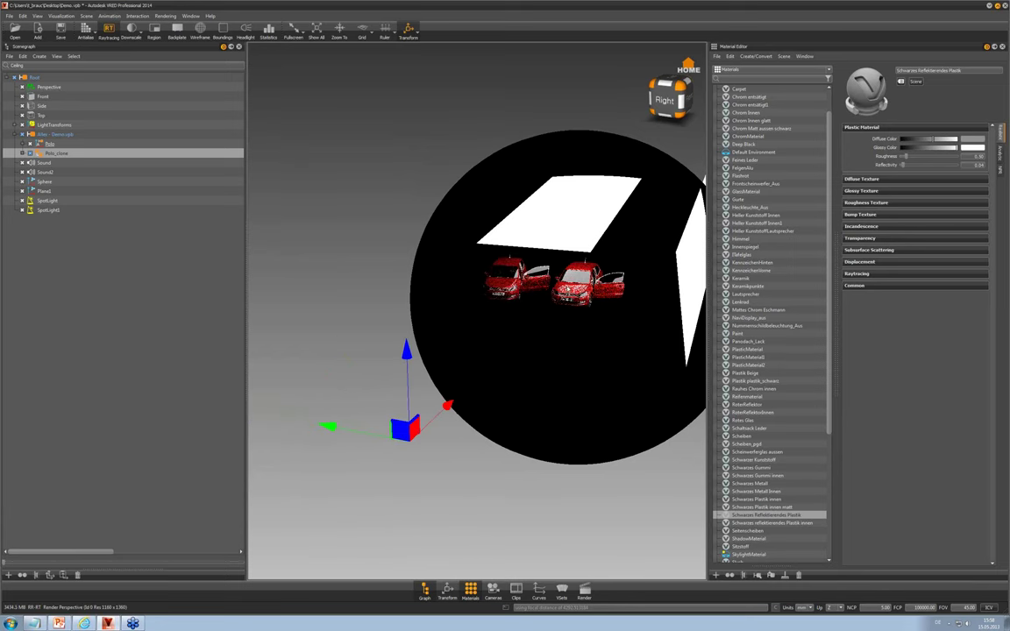
double_click(567, 289)
mouse_move(548, 396)
right_mouse_down()
mouse_move(554, 467)
mouse_move(556, 385)
right_mouse_up()
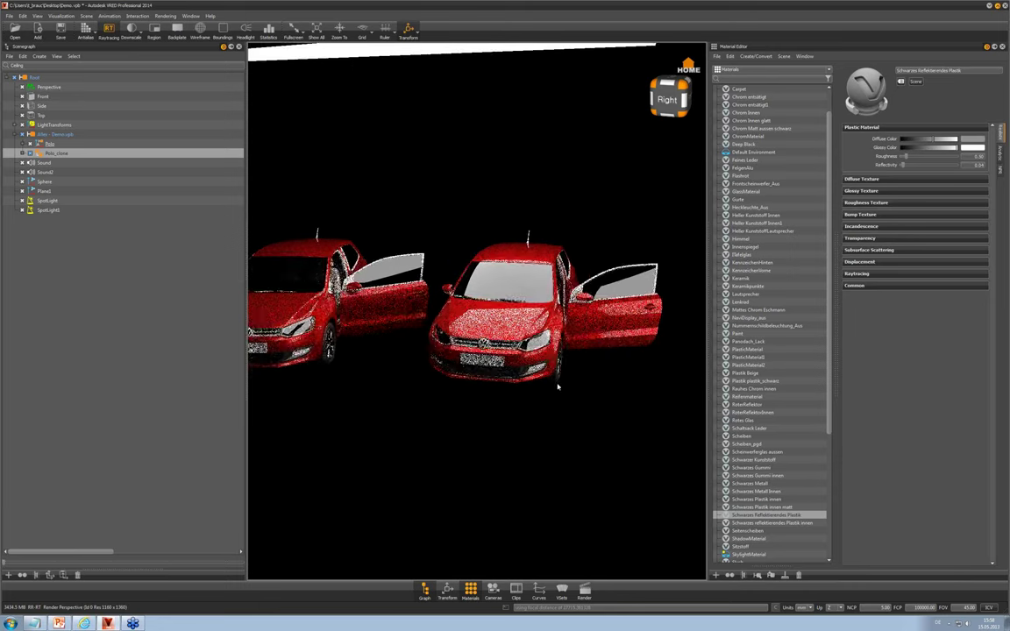
left_click_drag(535, 377, 501, 380)
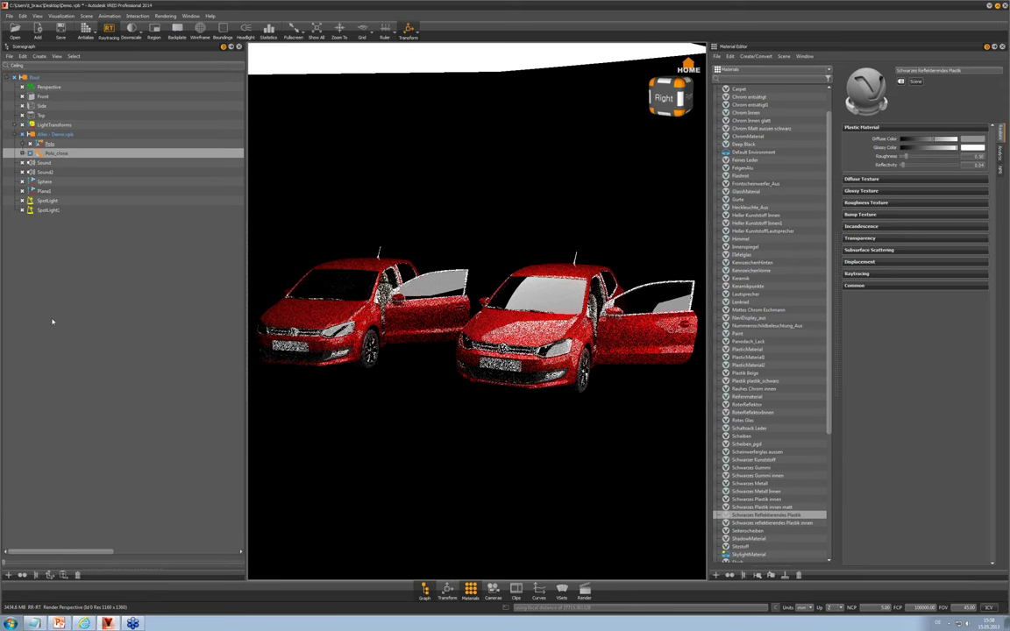
Duplicate the cloned Polo node and select the new copy in the scenegraph
left_click(56, 154)
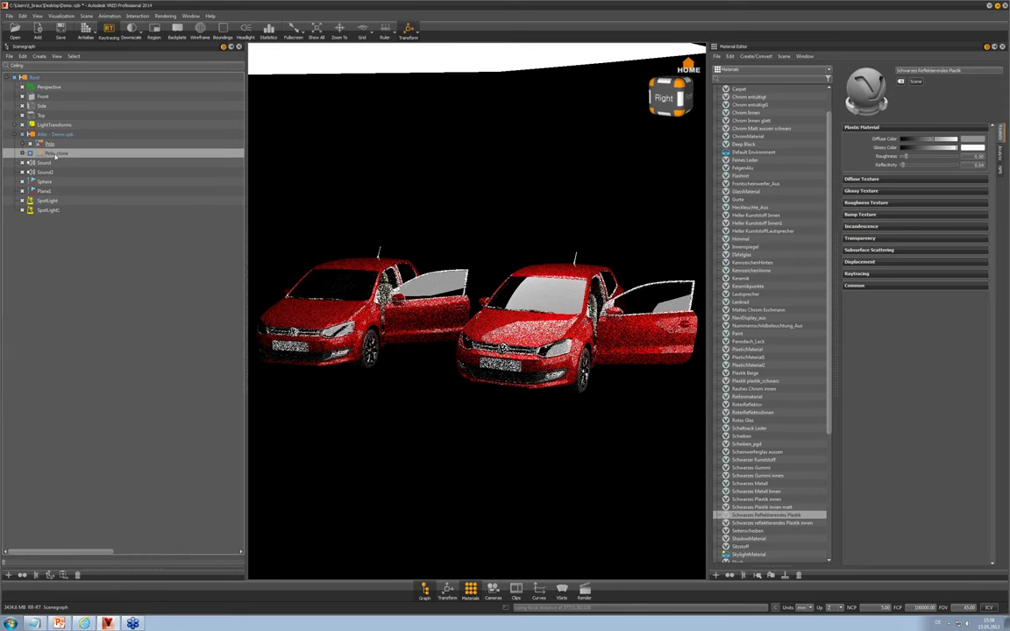
key("ctrl+d")
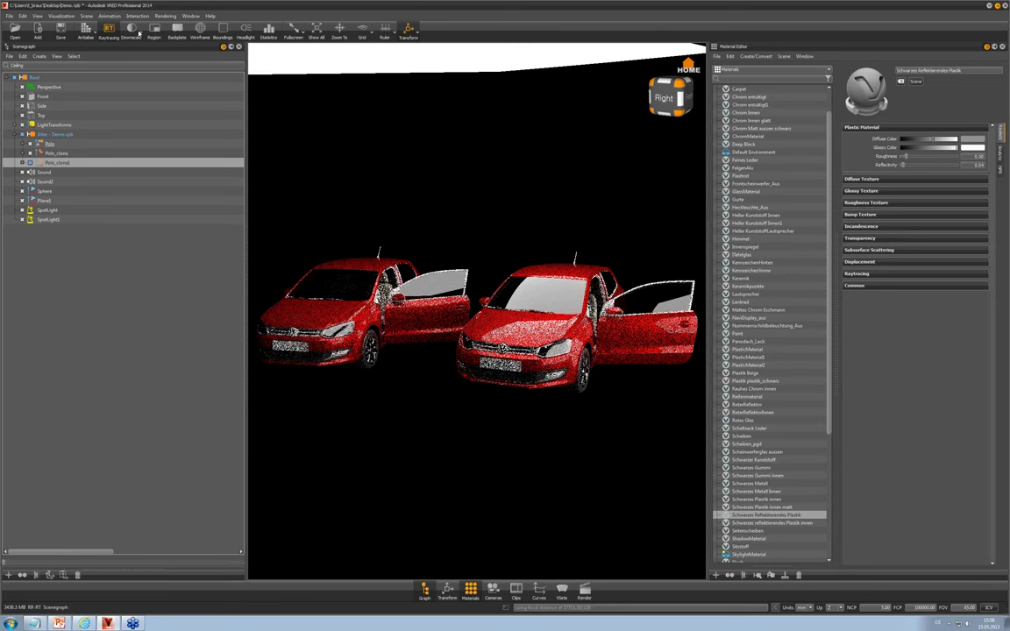
key("Down")
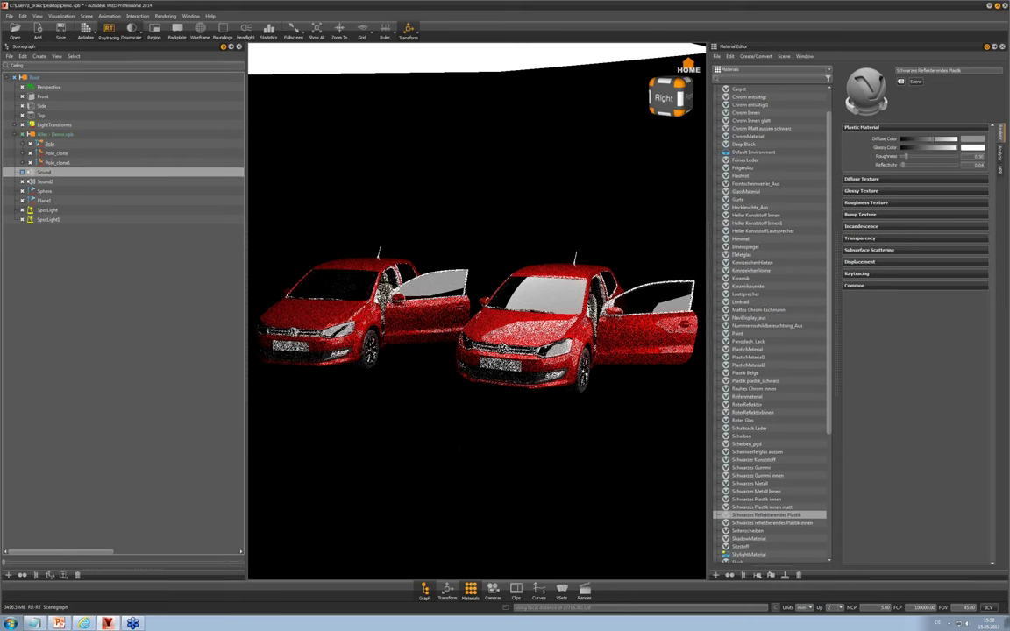
right_click_drag(457, 447, 457, 381)
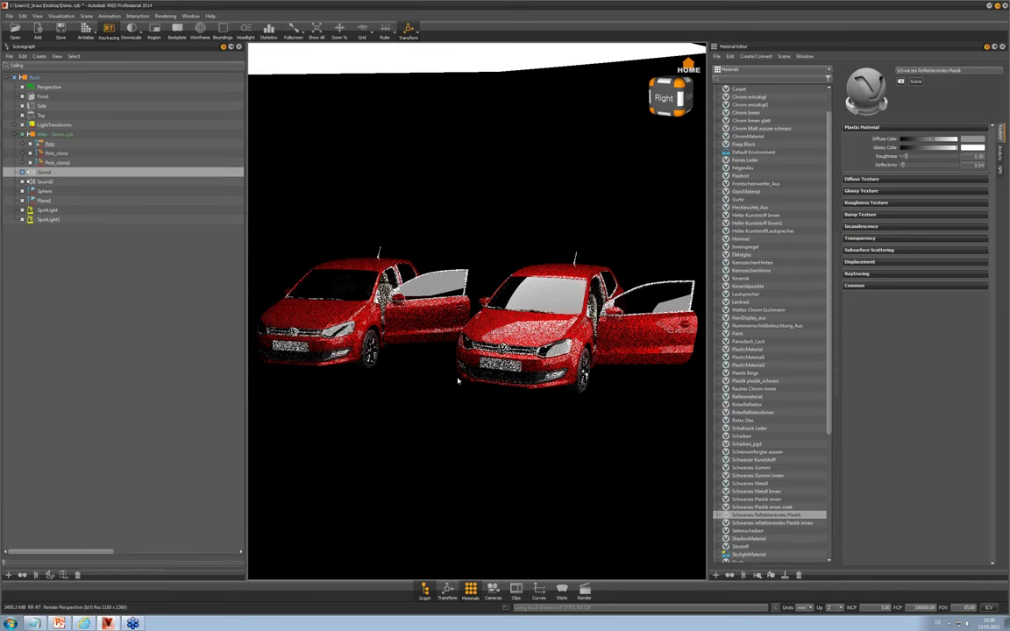
left_click(86, 162)
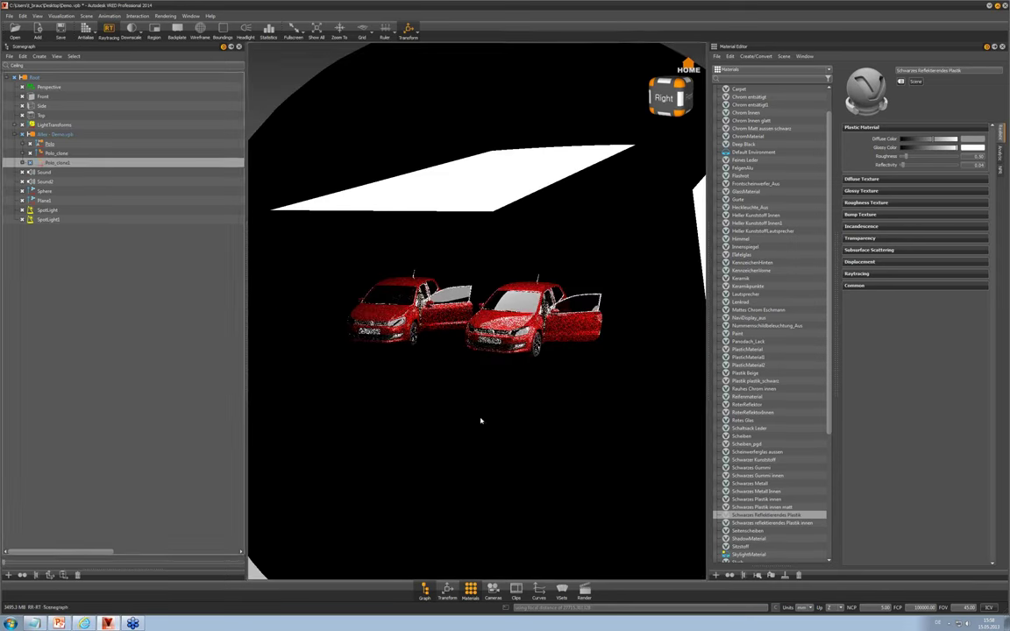
Move the third car backward along the red axis so it stands behind the other two
left_click_drag(482, 462, 481, 484)
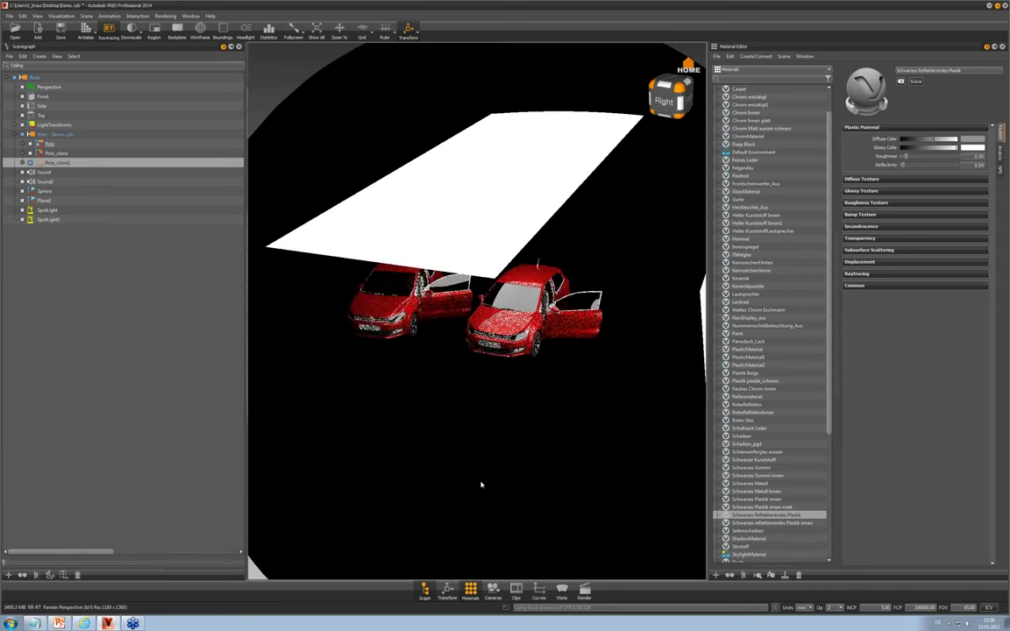
right_click_drag(481, 484, 482, 415)
left_click_drag(482, 414, 480, 390)
right_click_drag(467, 405, 468, 331)
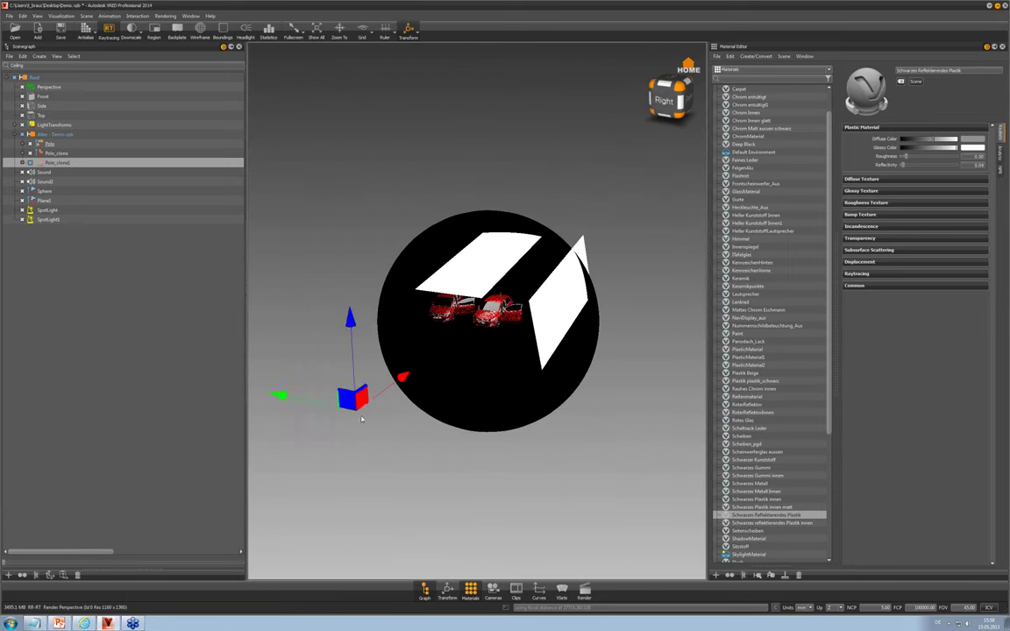
left_click_drag(404, 376, 451, 338)
left_click_drag(332, 358, 344, 356)
right_click_drag(472, 313, 509, 442)
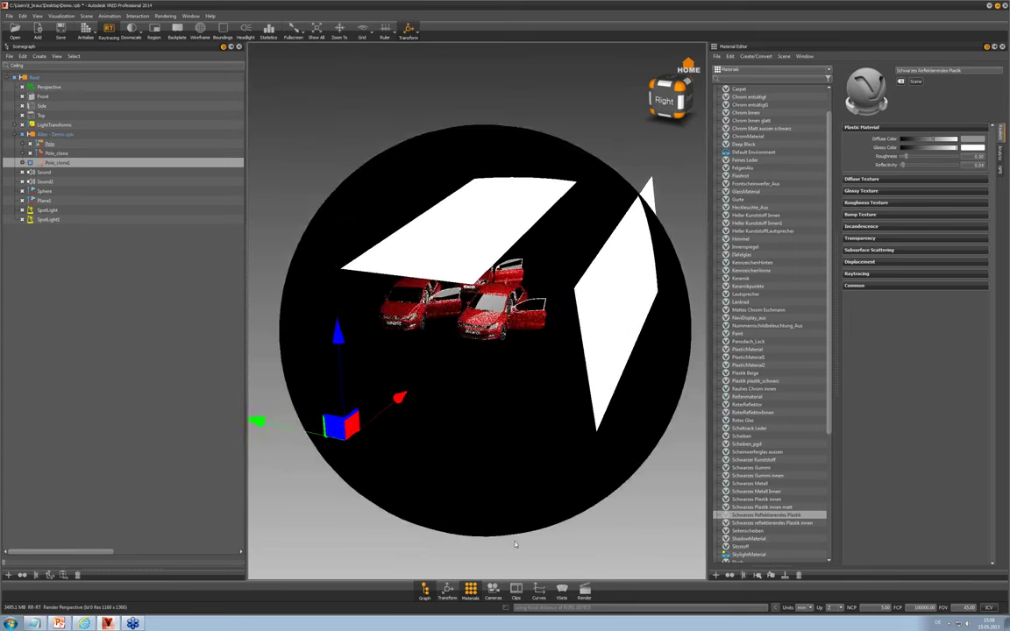
mouse_move(510, 441)
left_mouse_down()
mouse_move(509, 426)
mouse_move(518, 442)
left_mouse_up()
mouse_move(517, 442)
middle_mouse_down()
mouse_move(509, 437)
mouse_move(532, 442)
middle_mouse_up()
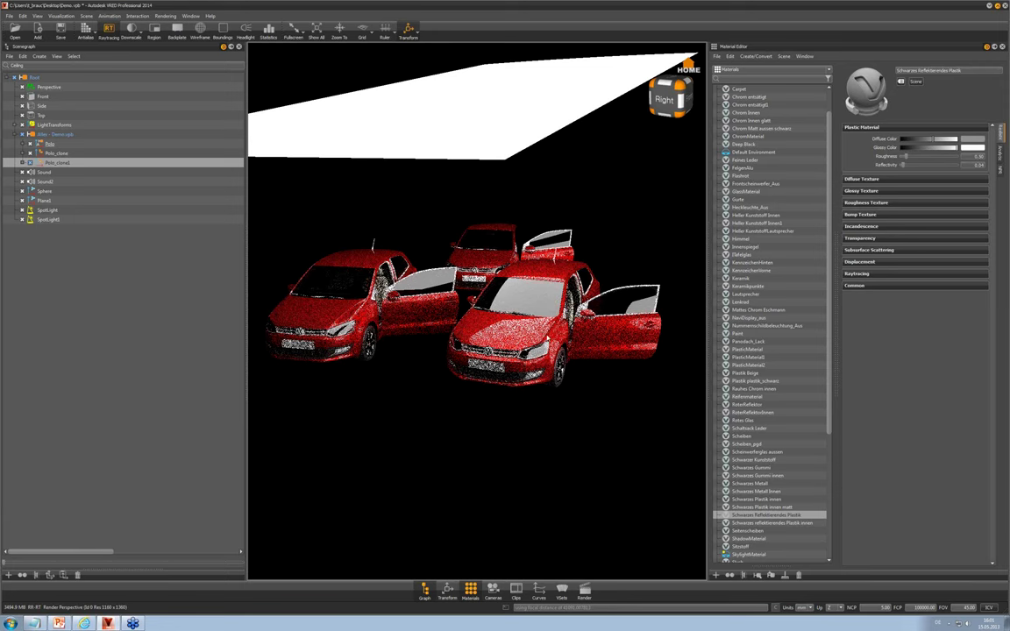
Inspect the three cars from several angles, including with antialiasing switched on and off again
mouse_move(535, 330)
left_mouse_down()
mouse_move(507, 334)
mouse_move(536, 310)
left_mouse_up()
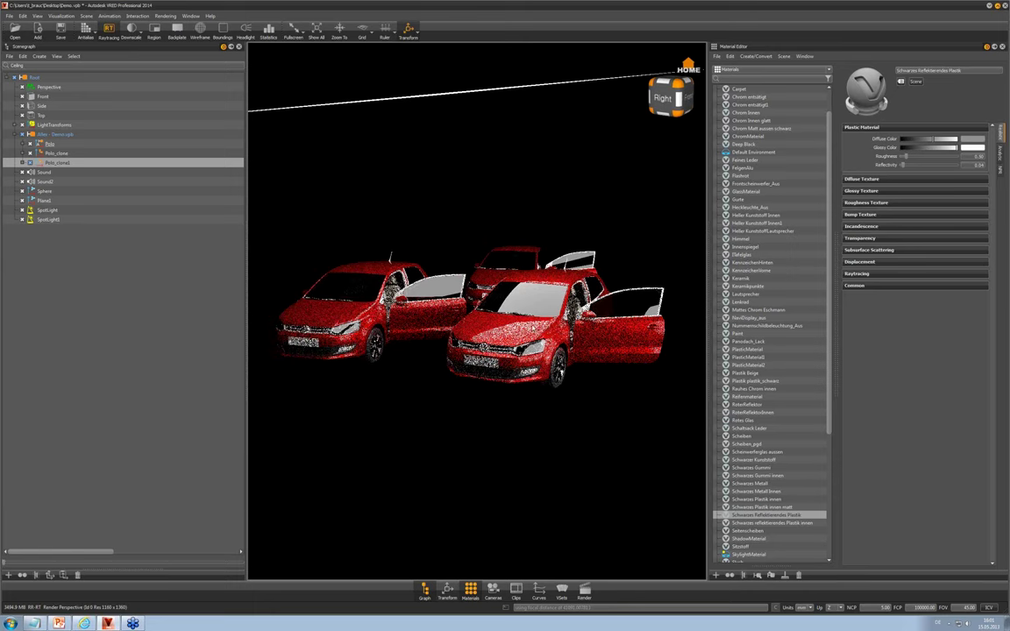
left_click_drag(482, 296, 510, 323)
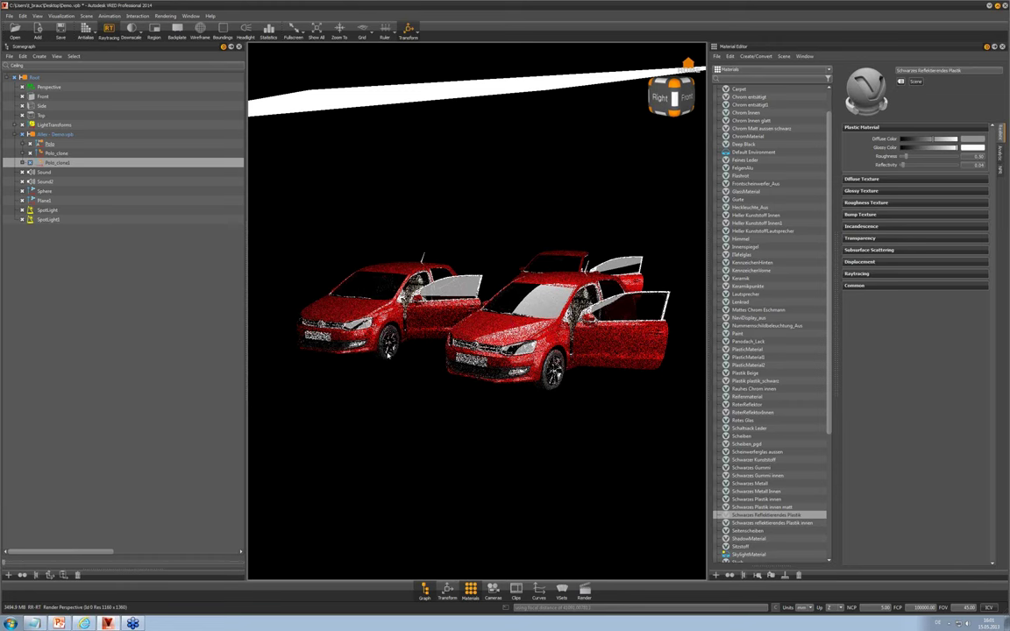
left_click_drag(392, 363, 435, 375)
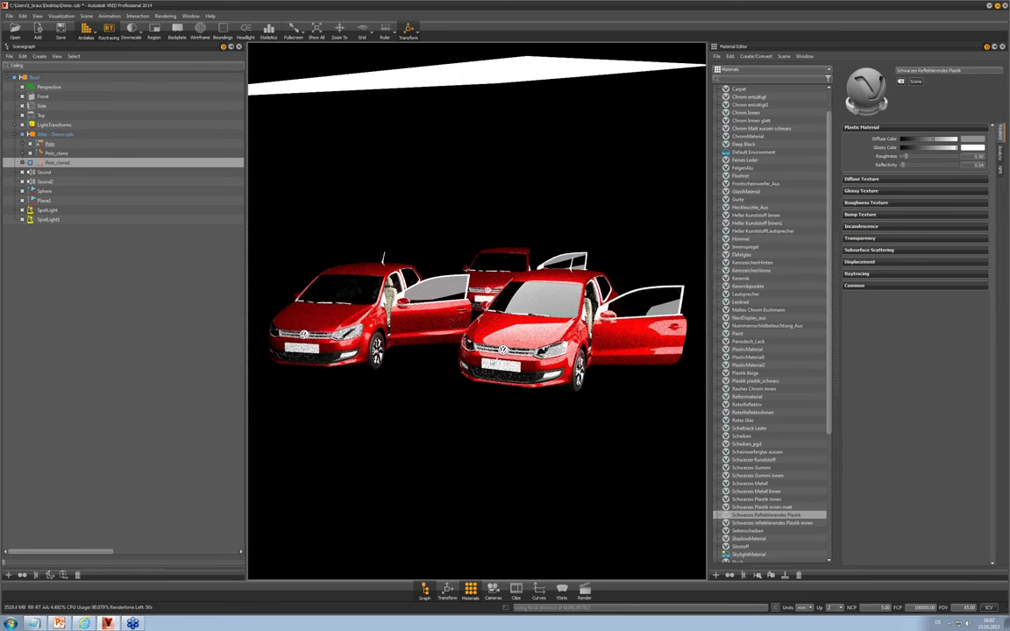
left_click(382, 369)
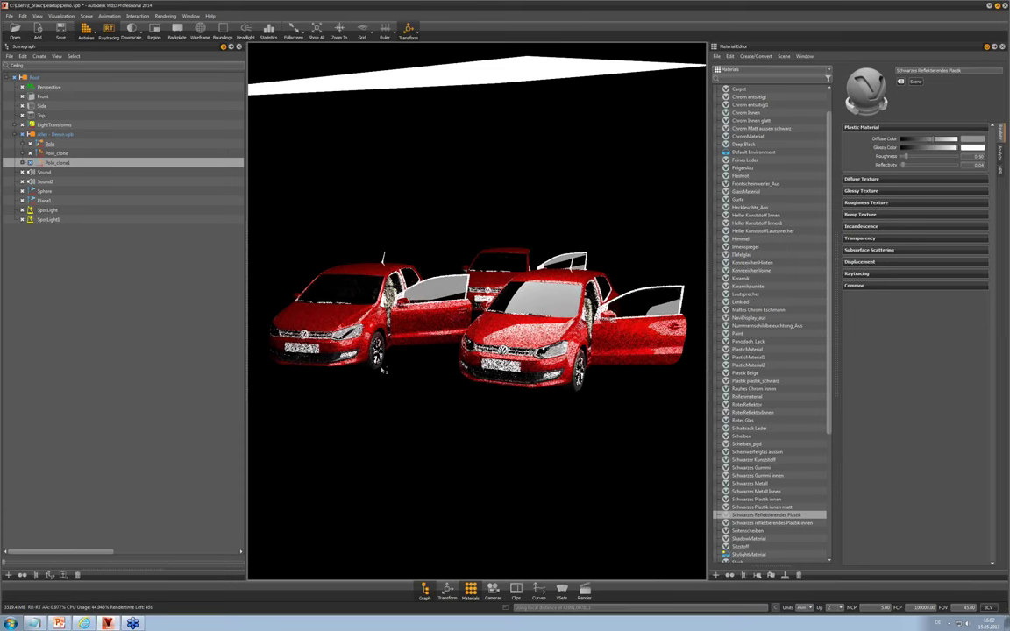
left_click(384, 369)
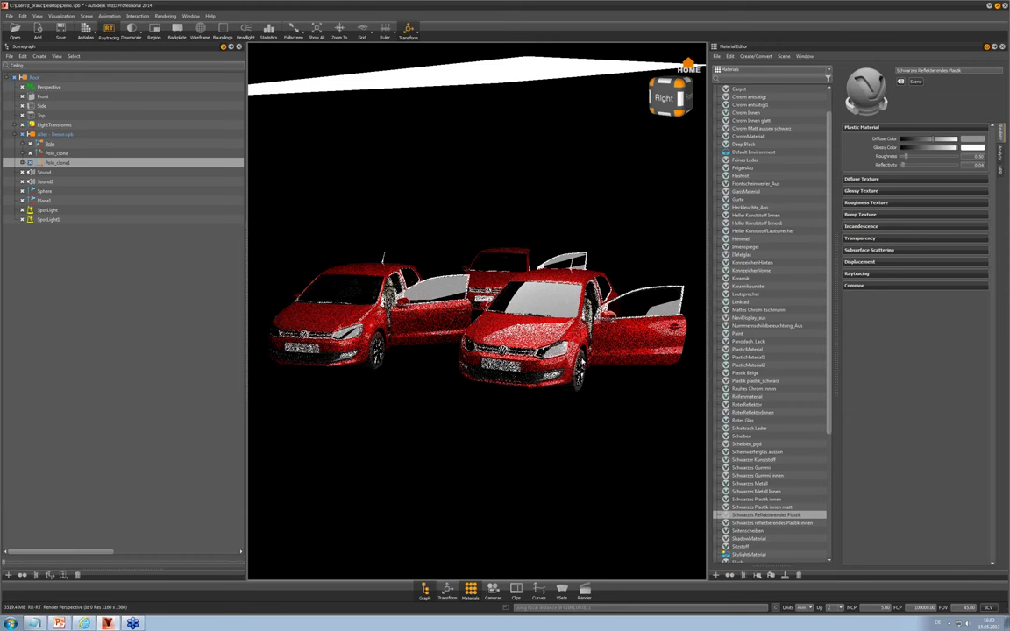
left_click_drag(525, 328, 429, 355)
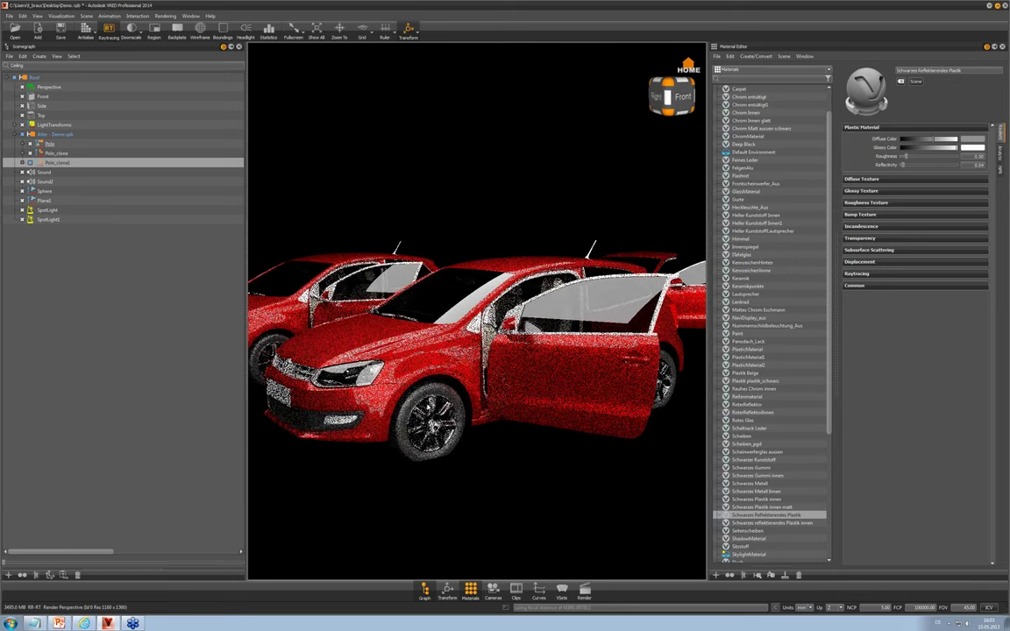
Select the foremost car's front tyre, inspect its mesh in wireframe display and turn wireframe off again
left_click(415, 397, "shift")
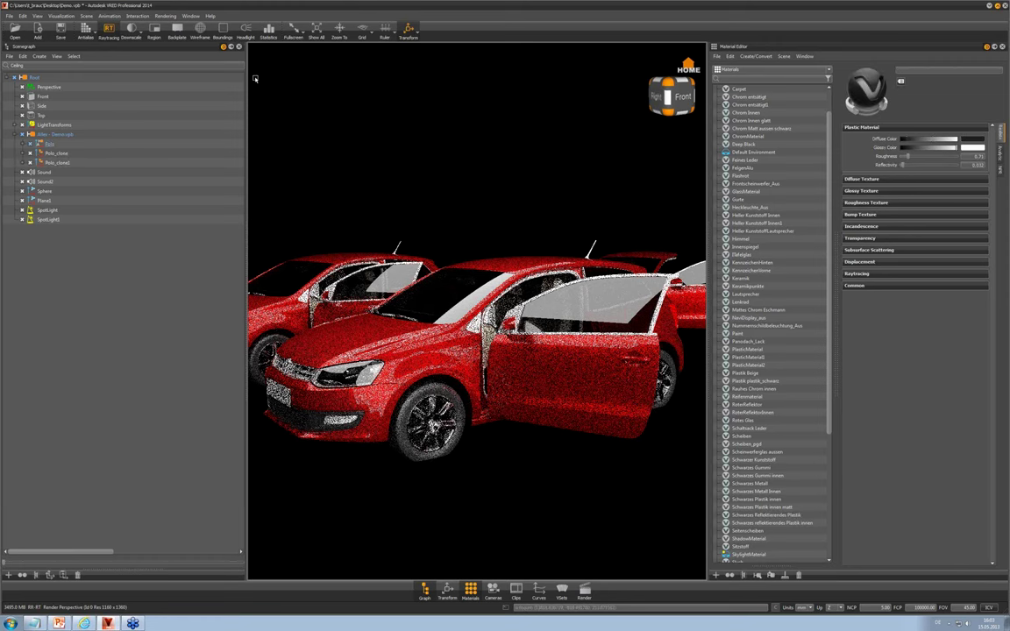
left_click(199, 29)
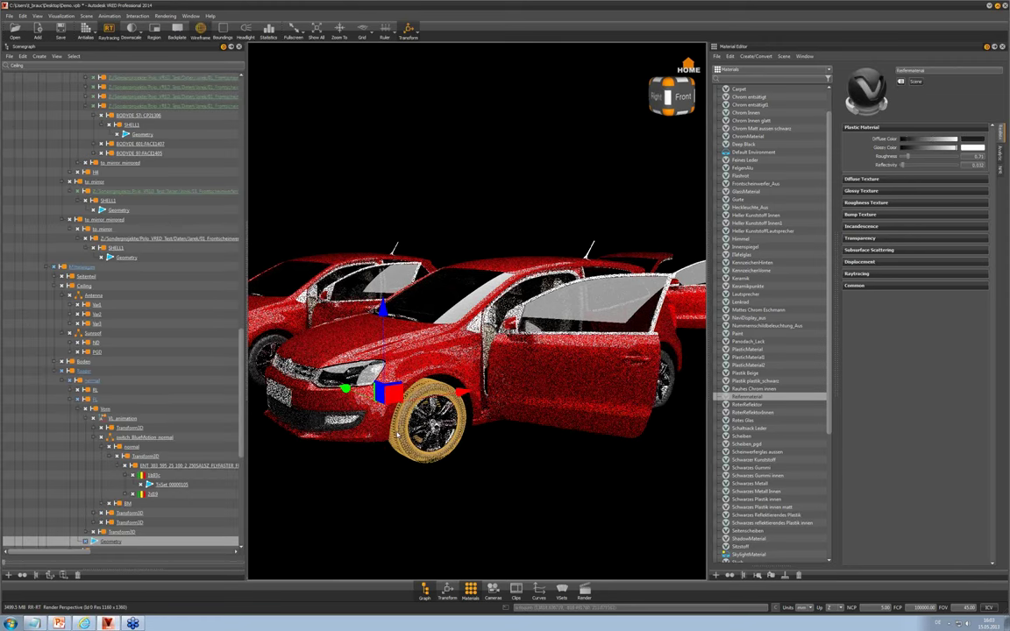
left_click_drag(397, 435, 433, 440)
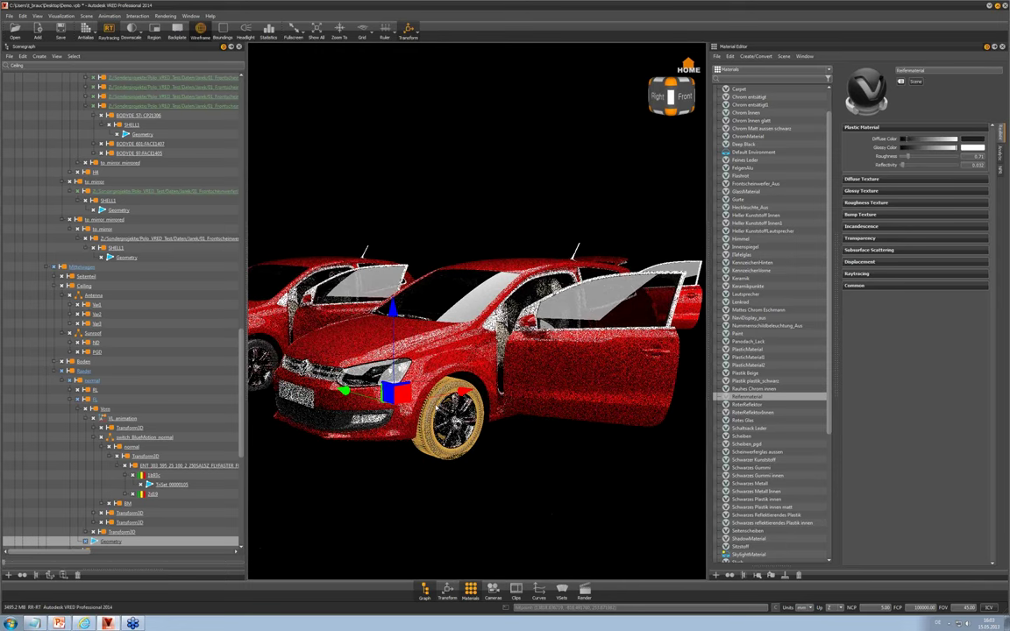
key("w")
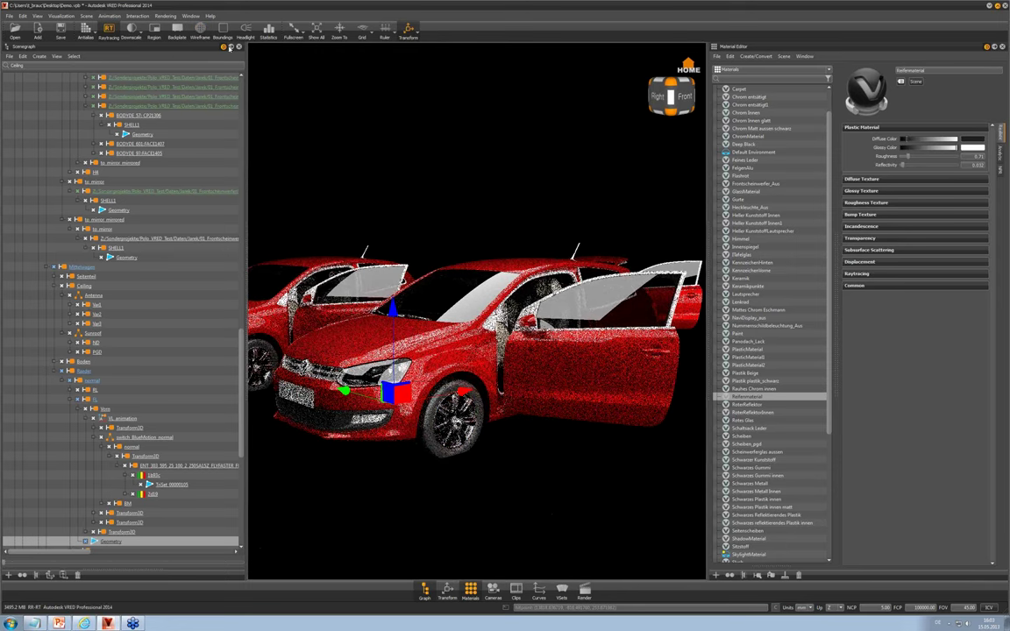
Close the Scenegraph and reframe the cars in the enlarged render view
left_click(240, 46)
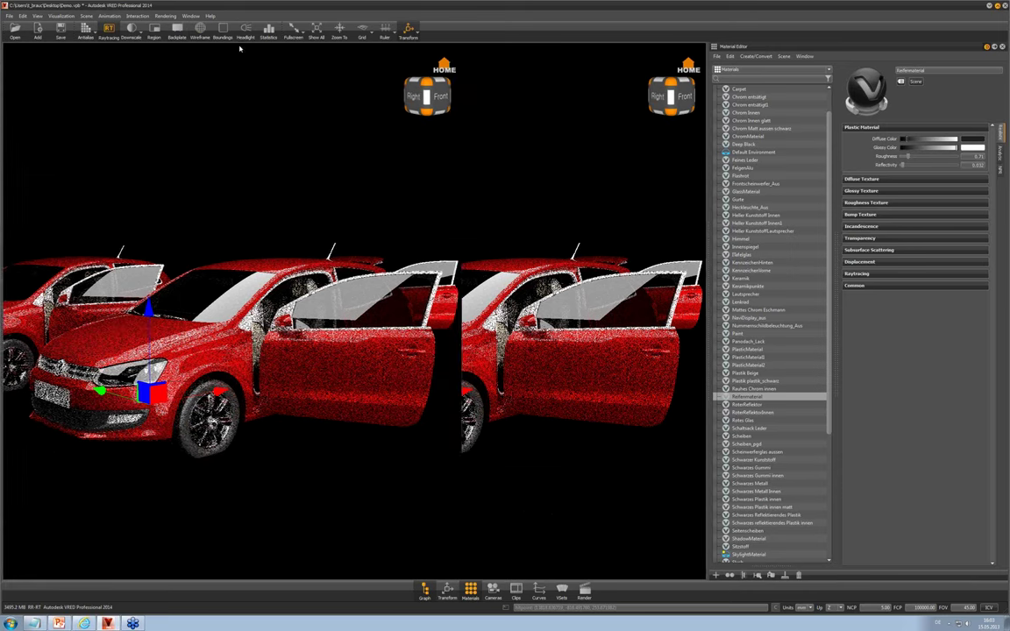
middle_click_drag(378, 399, 421, 401)
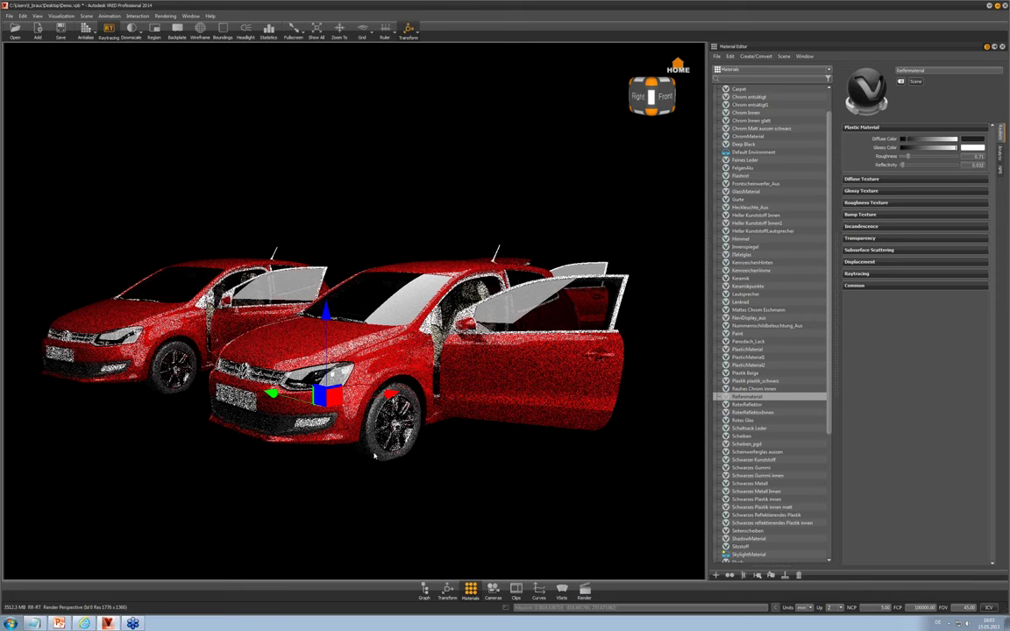
left_click_drag(375, 457, 381, 460)
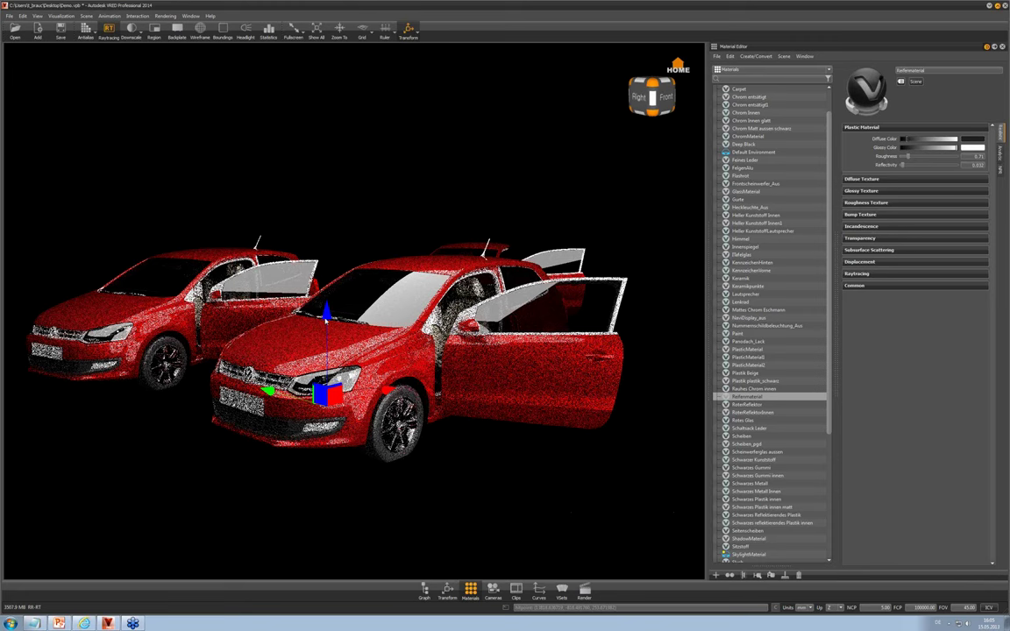
Review the file formats available for exporting the whole scene and cancel the export without saving
left_click(10, 16)
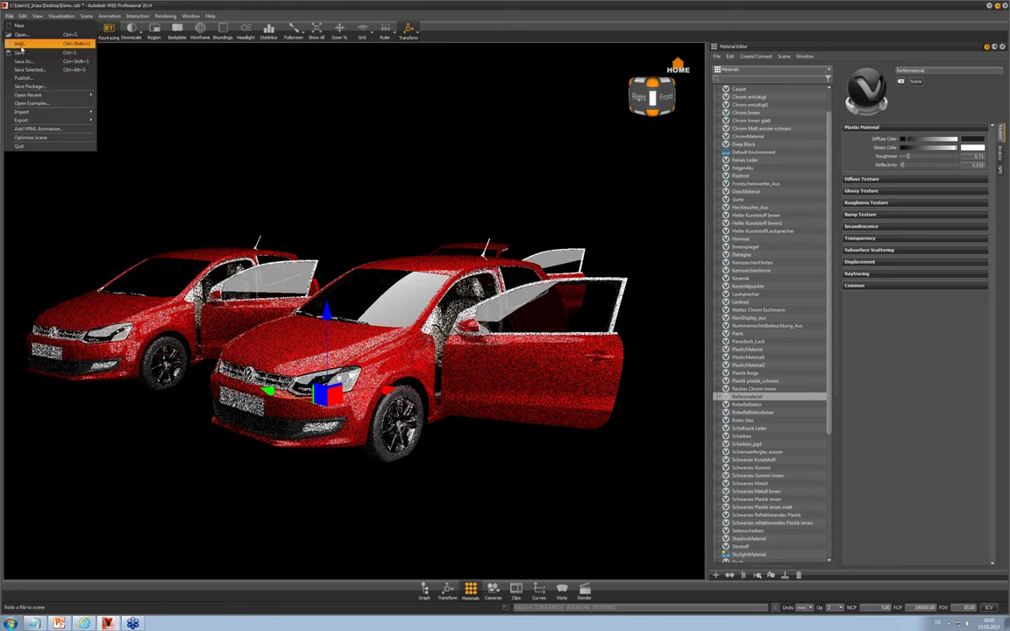
mouse_move(37, 121)
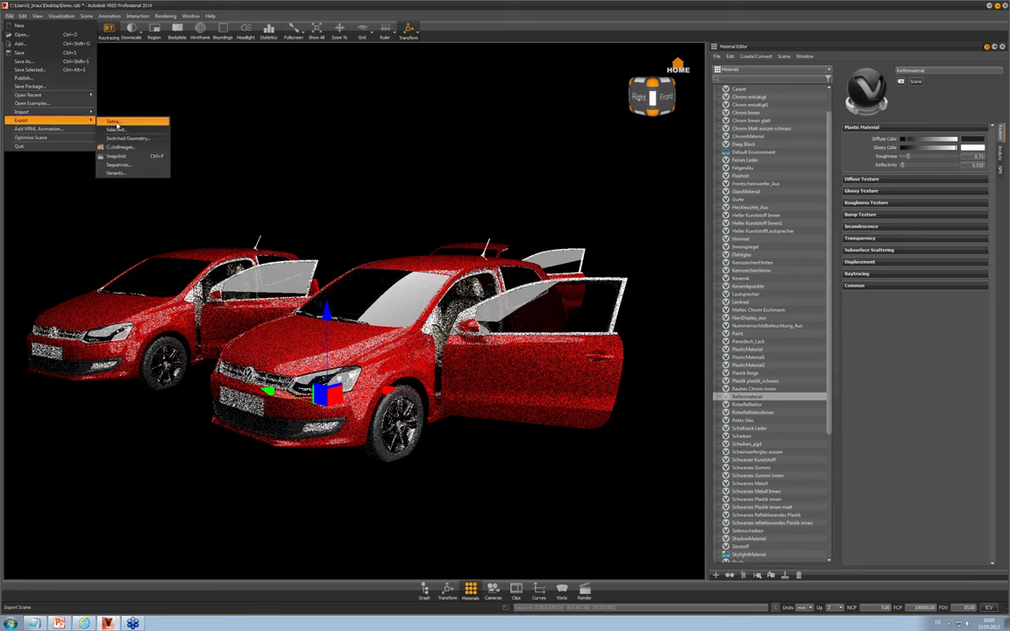
left_click(118, 125)
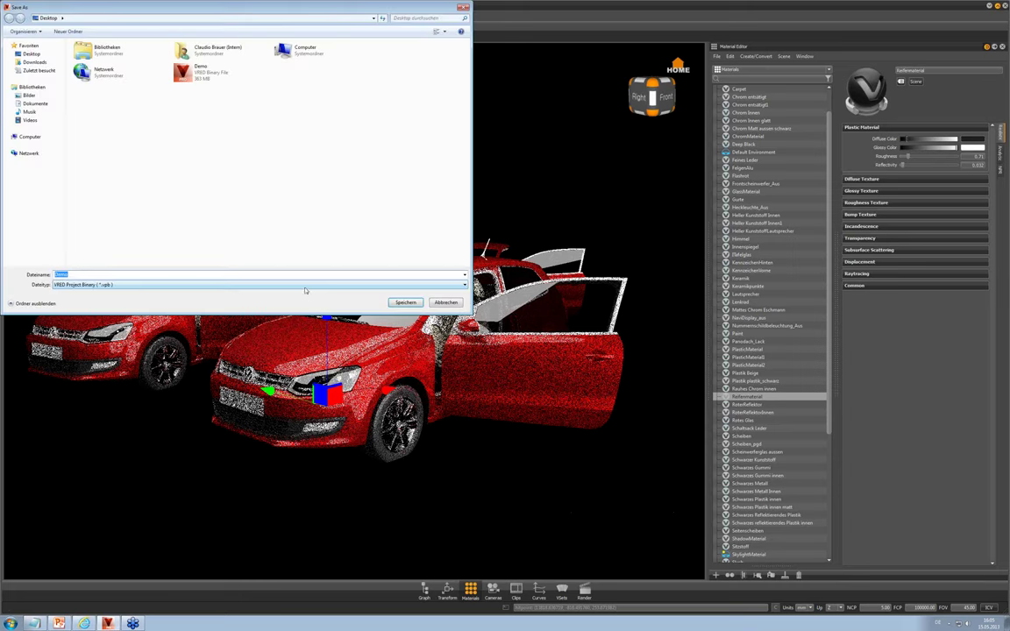
left_click(230, 285)
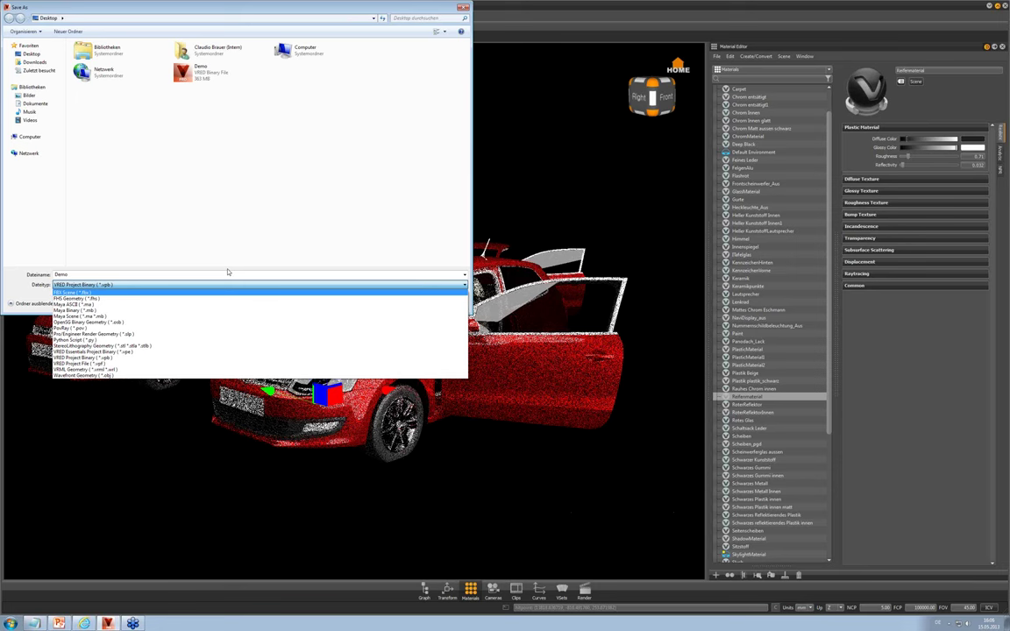
left_click(226, 269)
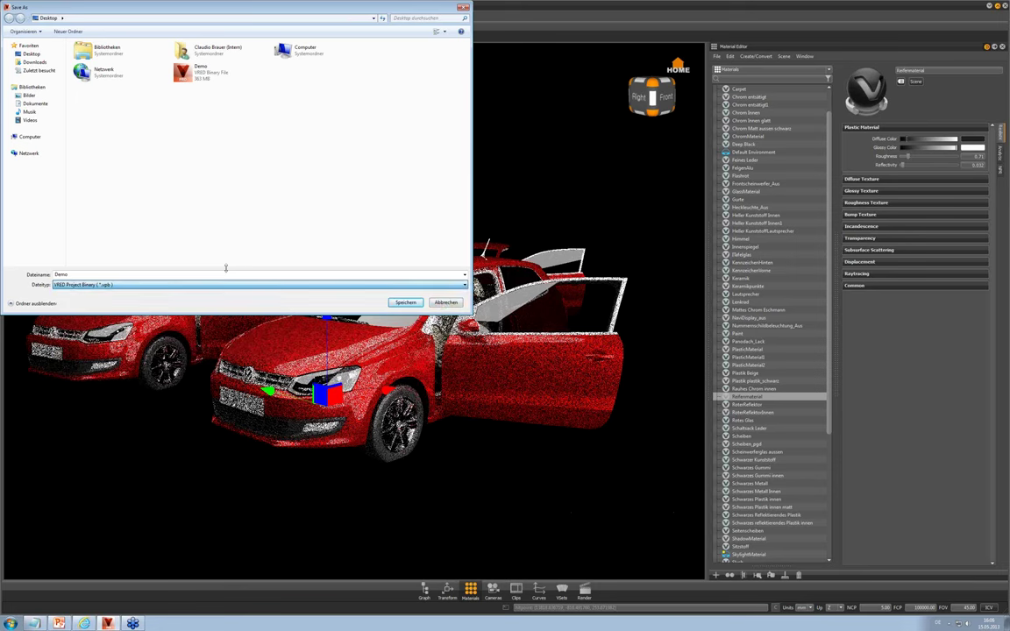
left_click(445, 303)
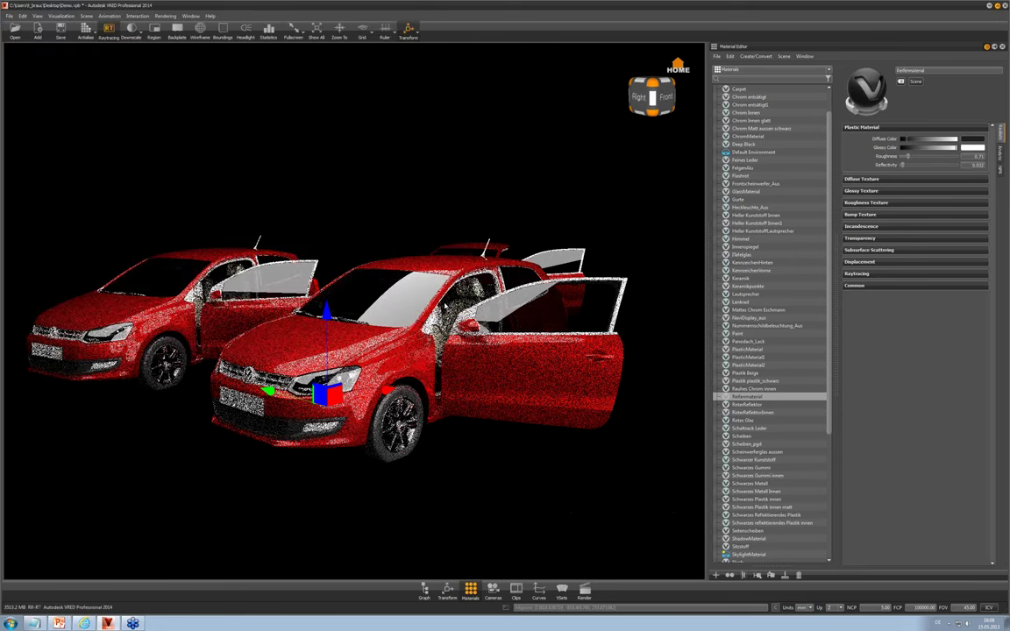